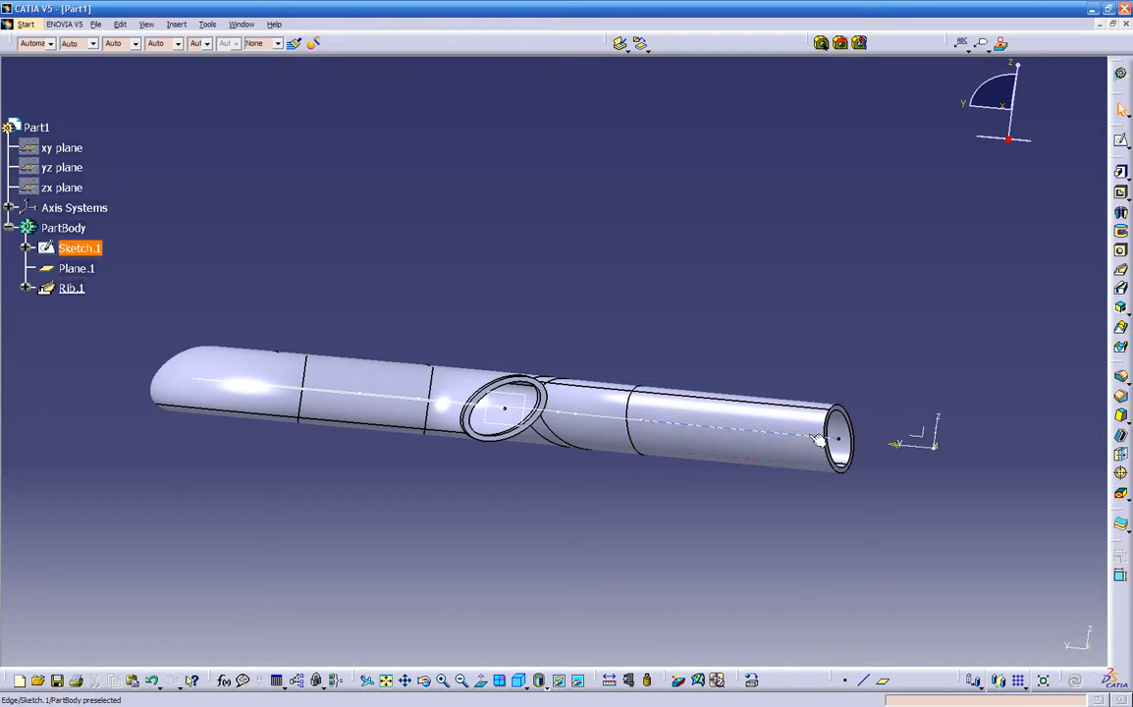
middle_drag(387, 435, 488, 524)
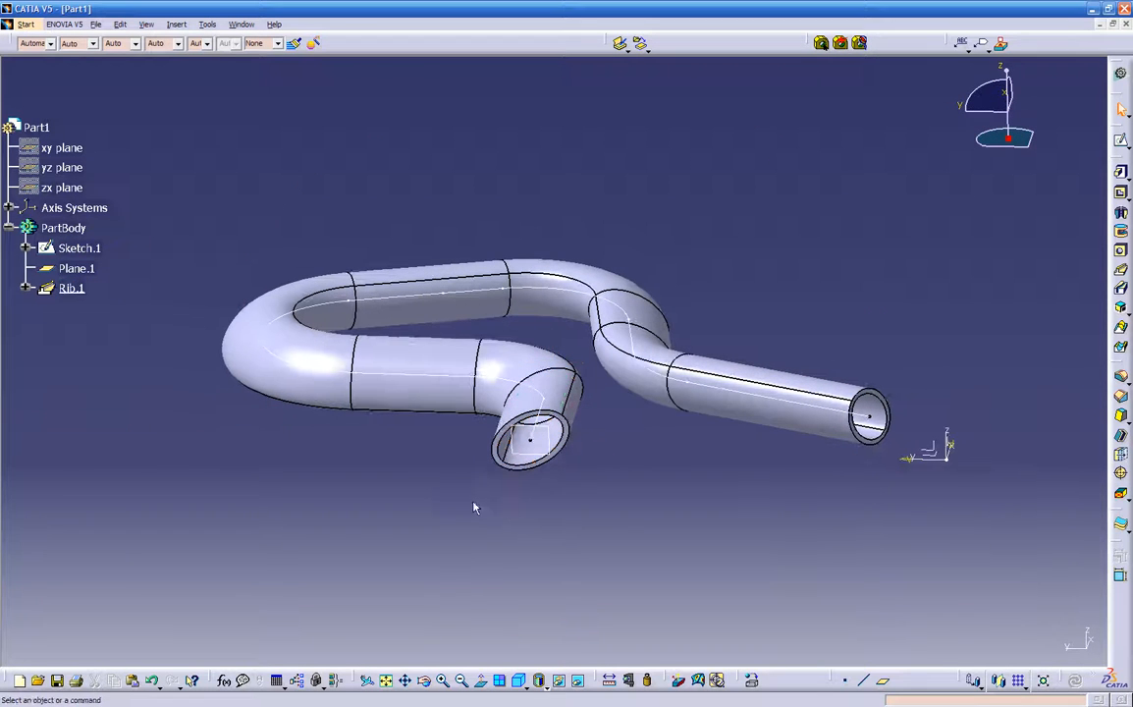
middle_drag(607, 458, 590, 468)
middle_drag(536, 533, 586, 419)
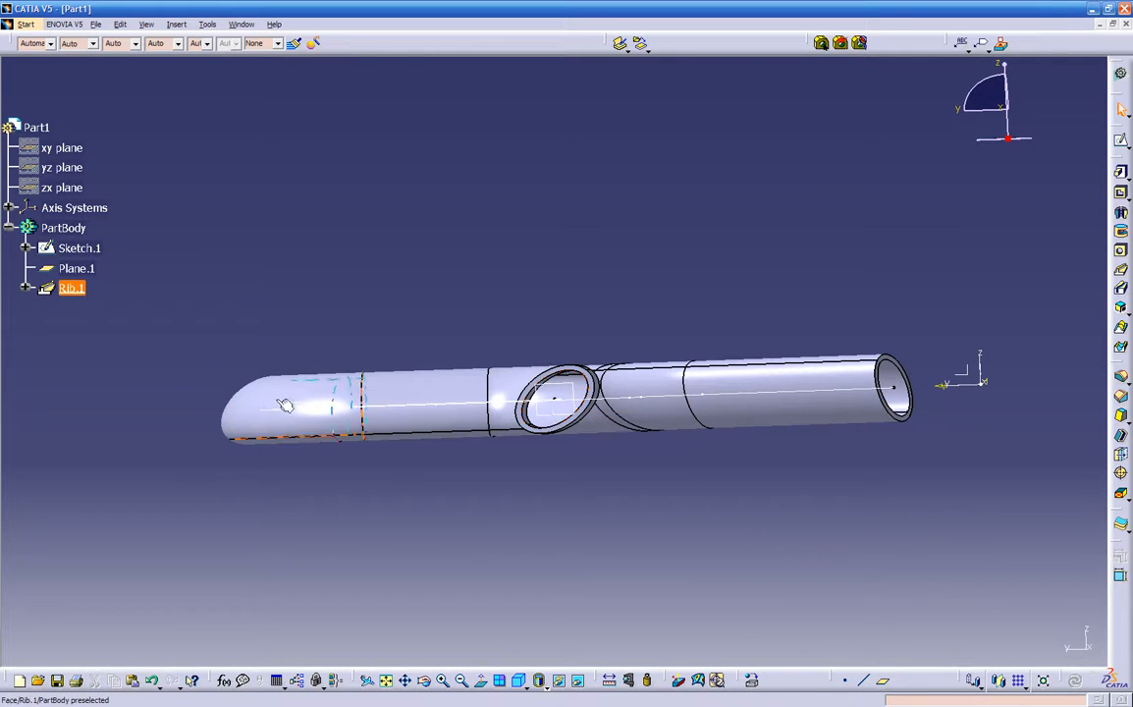
middle_drag(637, 243, 571, 480)
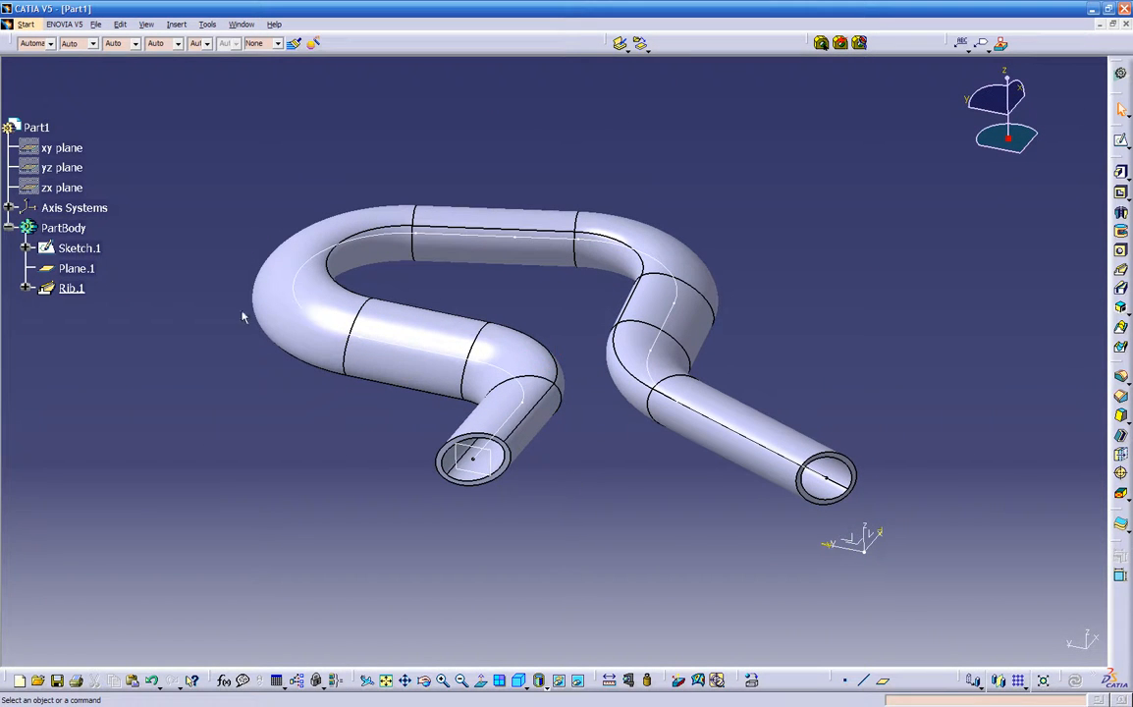
- Hide the PartBody containing the existing bent tube
right_click(79, 232)
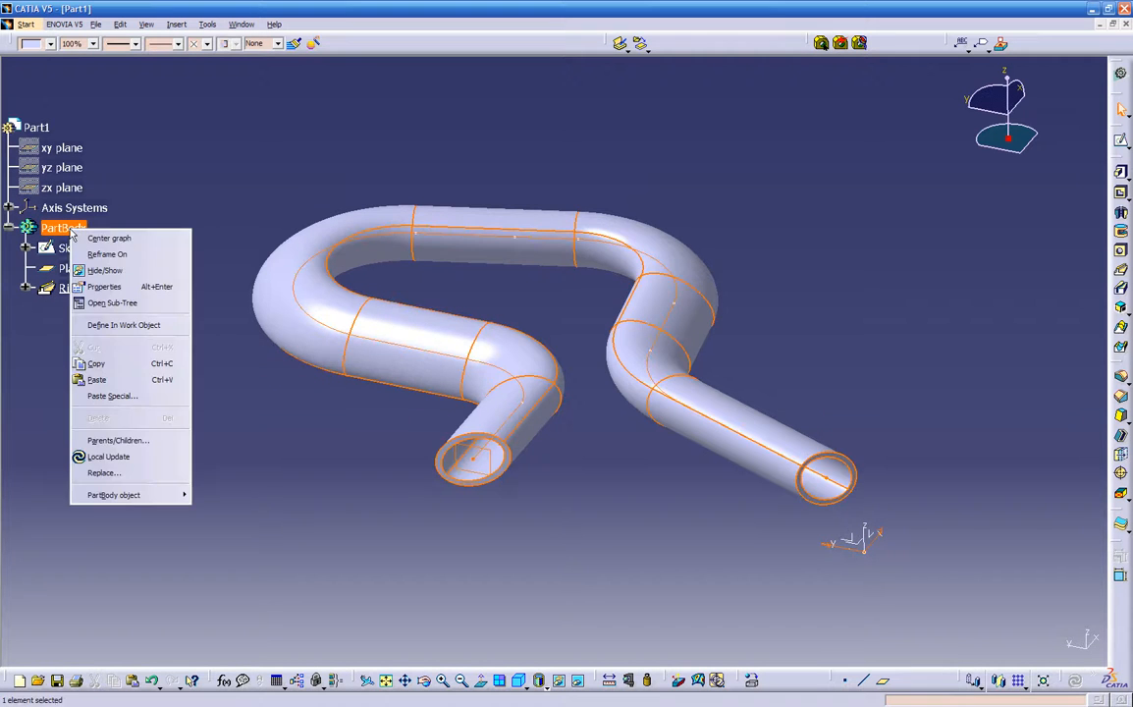
click(106, 273)
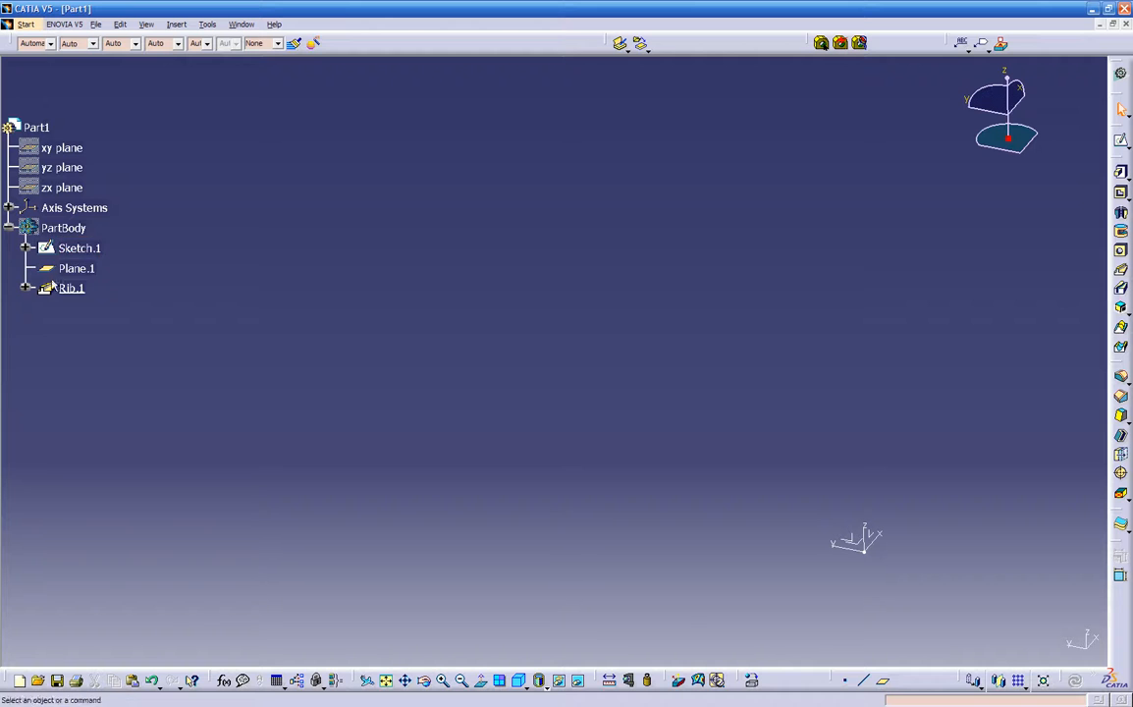
right_click(63, 230)
click(106, 198)
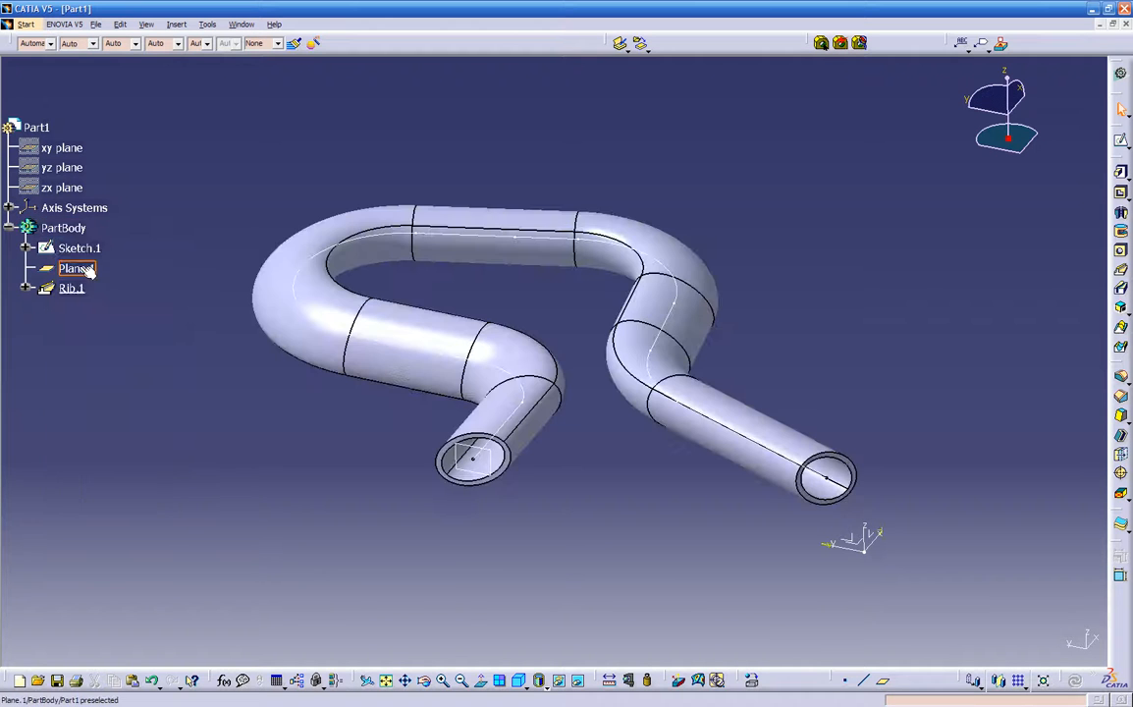
right_click(63, 228)
click(106, 235)
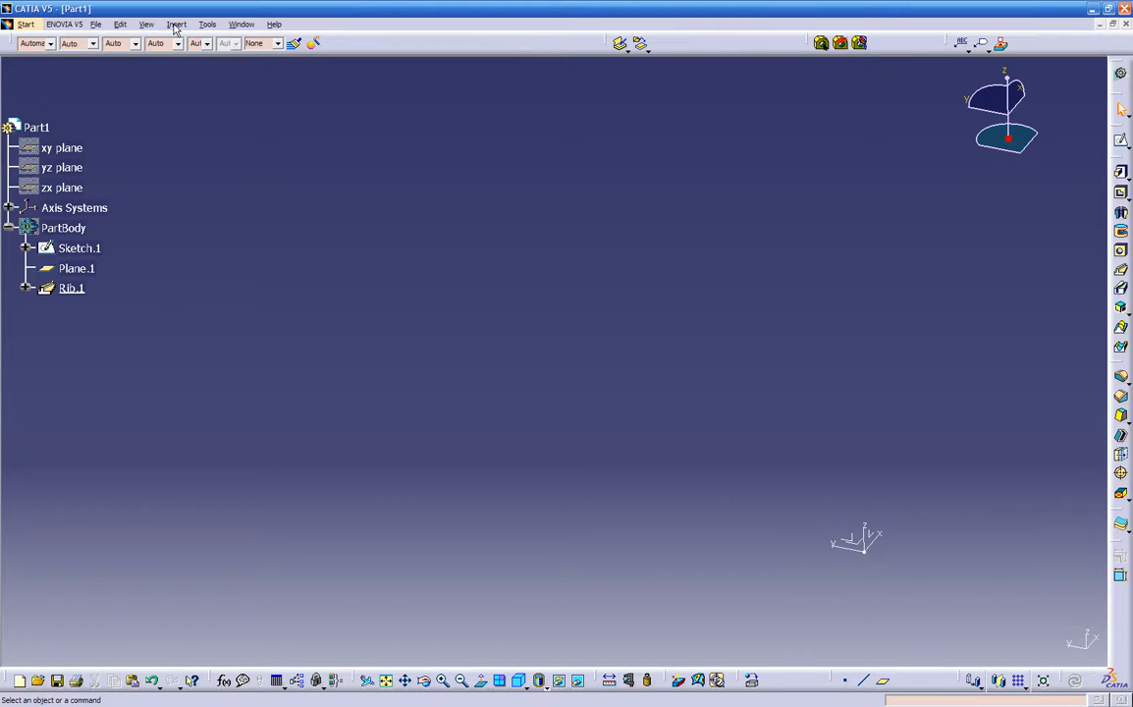
- Insert a new body and start a sketch on the XY plane of the axis system
click(176, 25)
click(205, 60)
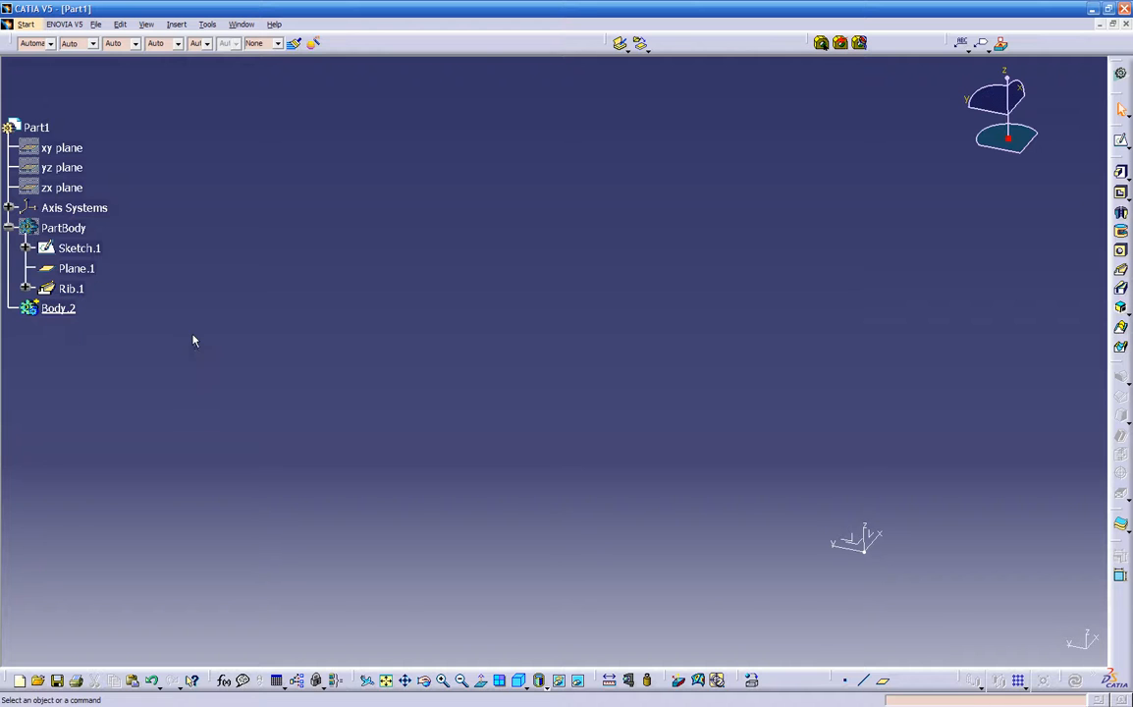
middle_drag(590, 435, 698, 505)
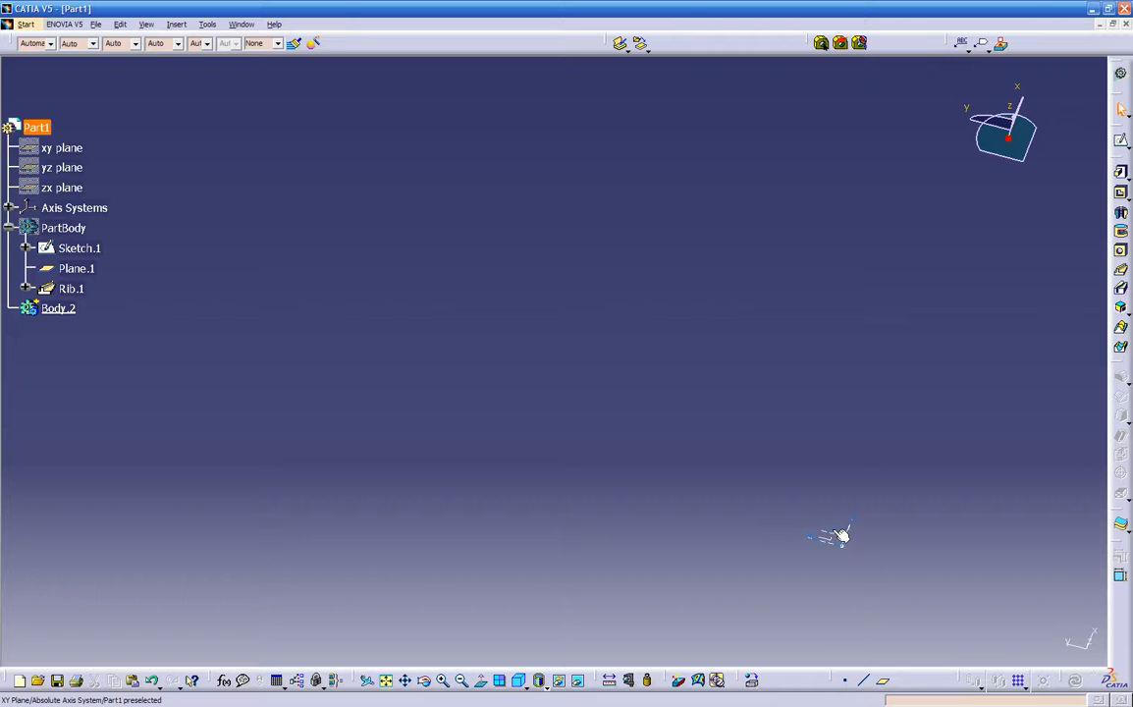
click(1120, 140)
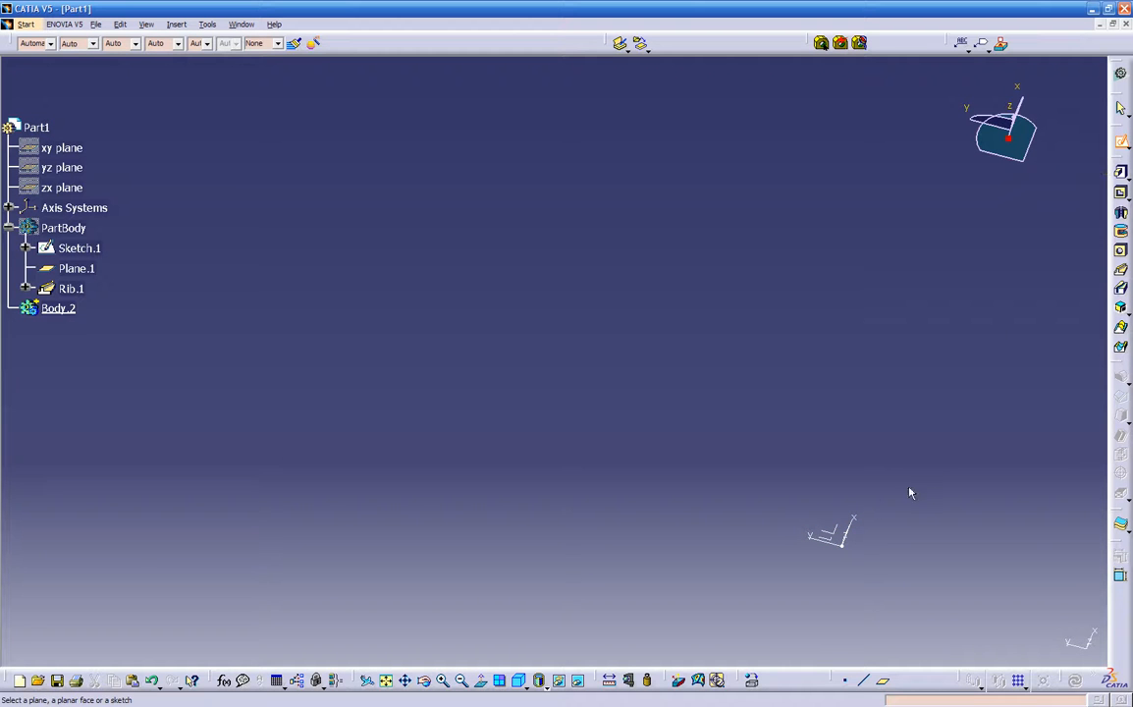
click(835, 536)
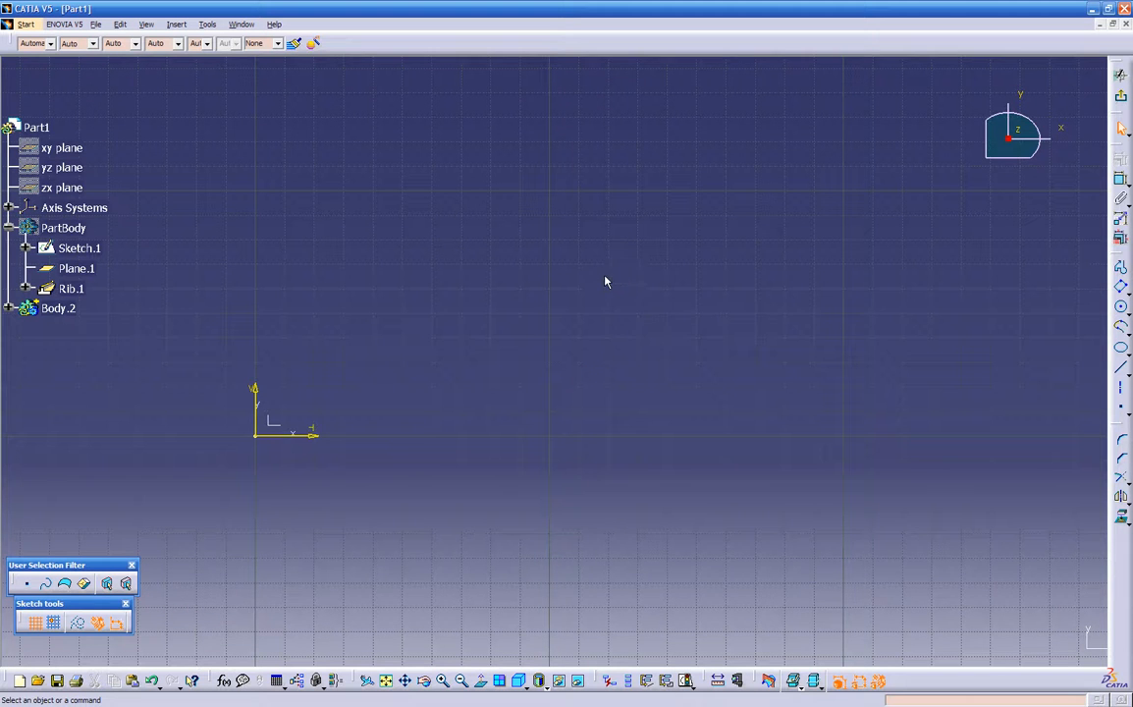
- Sketch an open zigzag polyline of seven straight segments with the Profile tool, starting near the origin and rising along the vertical axis
click(1121, 267)
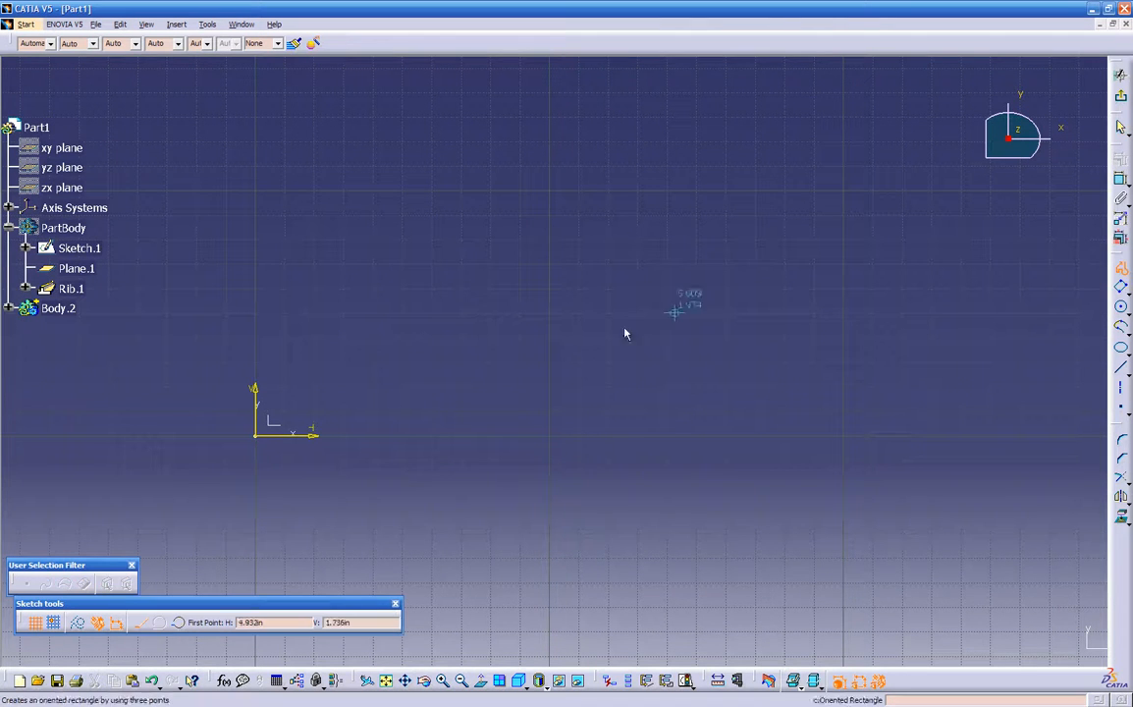
click(366, 396)
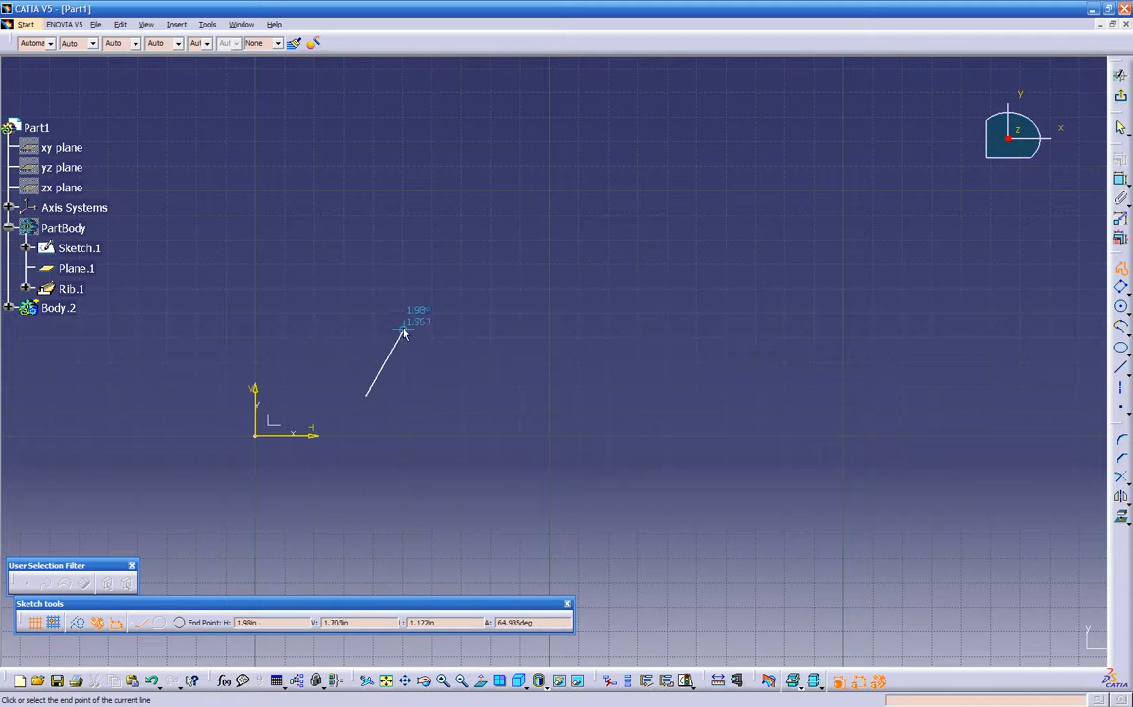
click(383, 317)
click(491, 263)
middle_drag(514, 228, 523, 357)
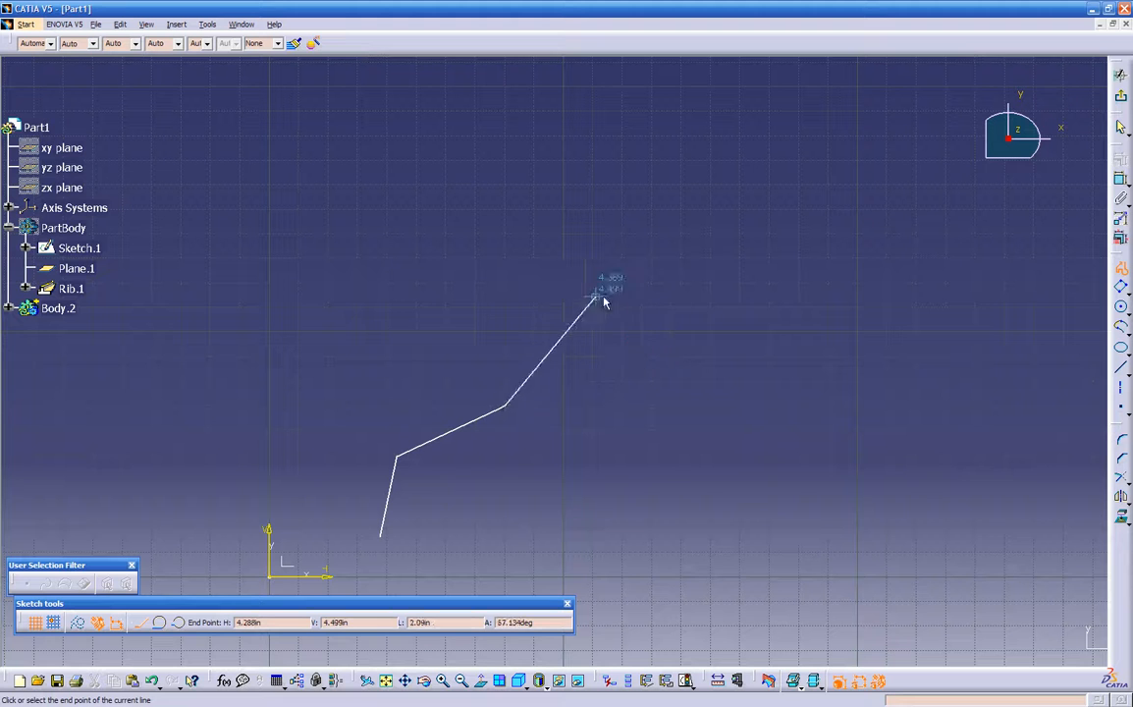
click(567, 301)
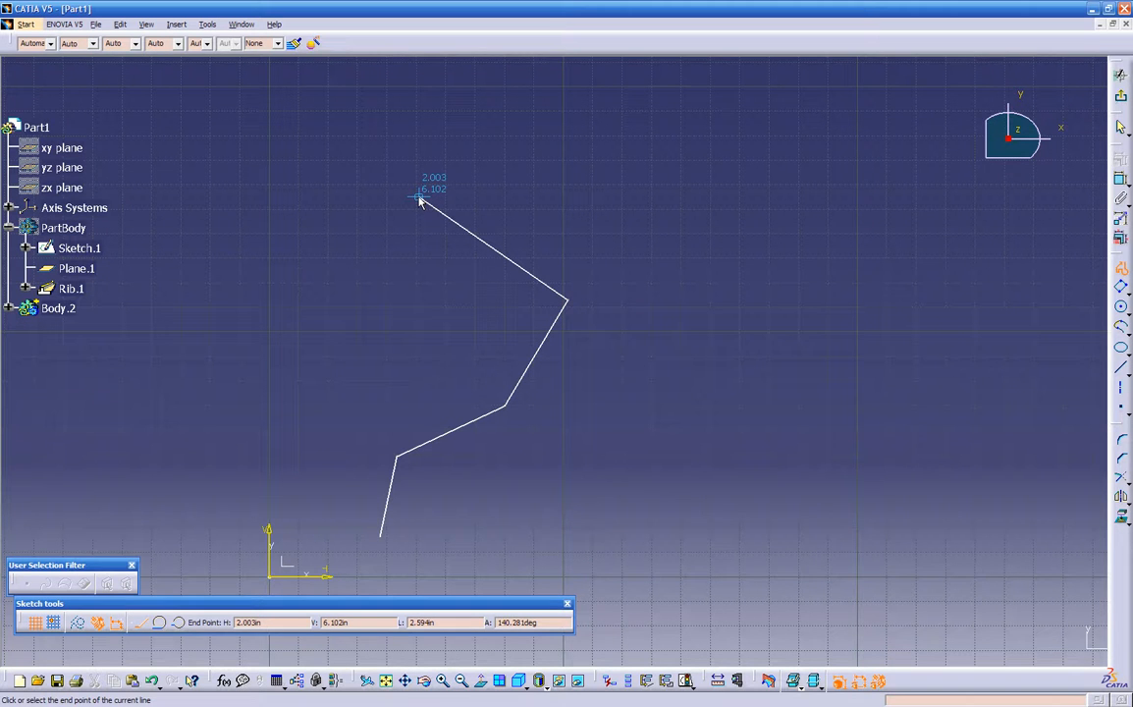
click(421, 199)
middle_drag(425, 165, 421, 253)
click(377, 212)
click(554, 115)
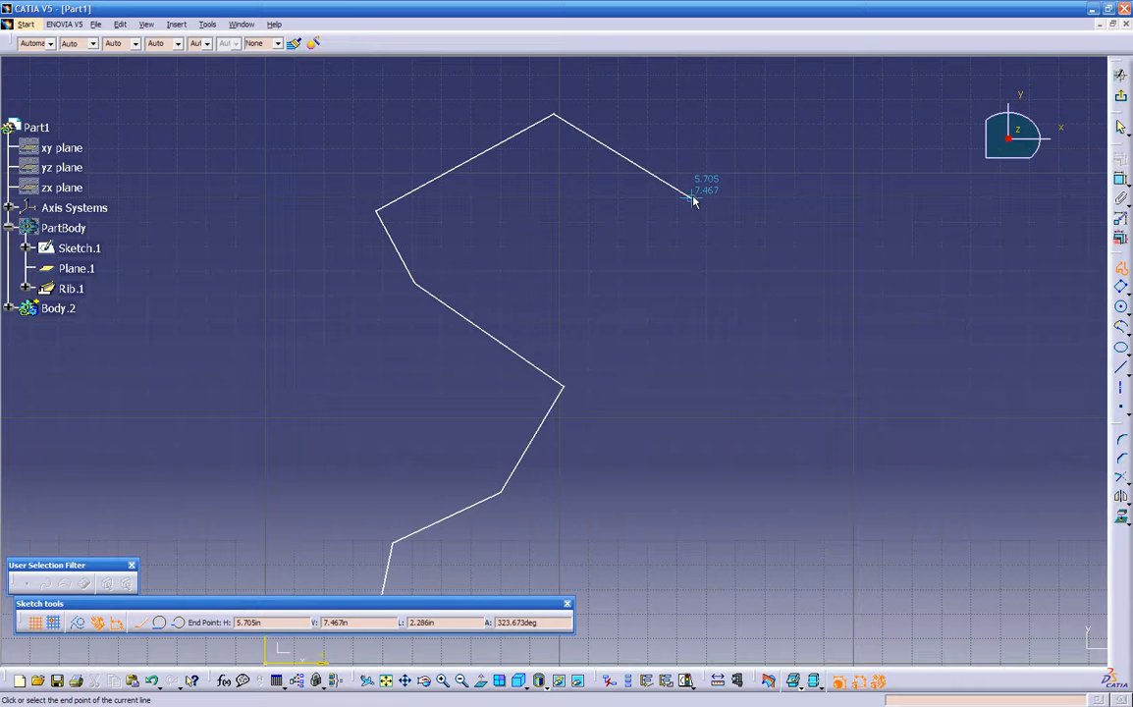
click(697, 152)
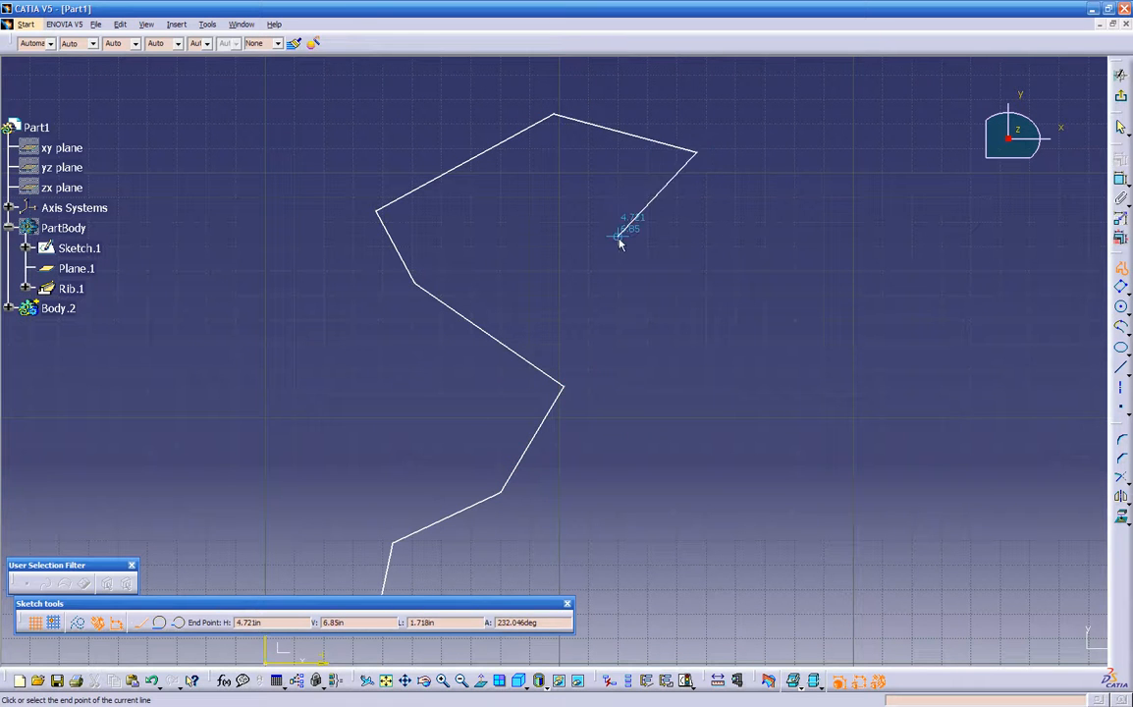
key(Escape)
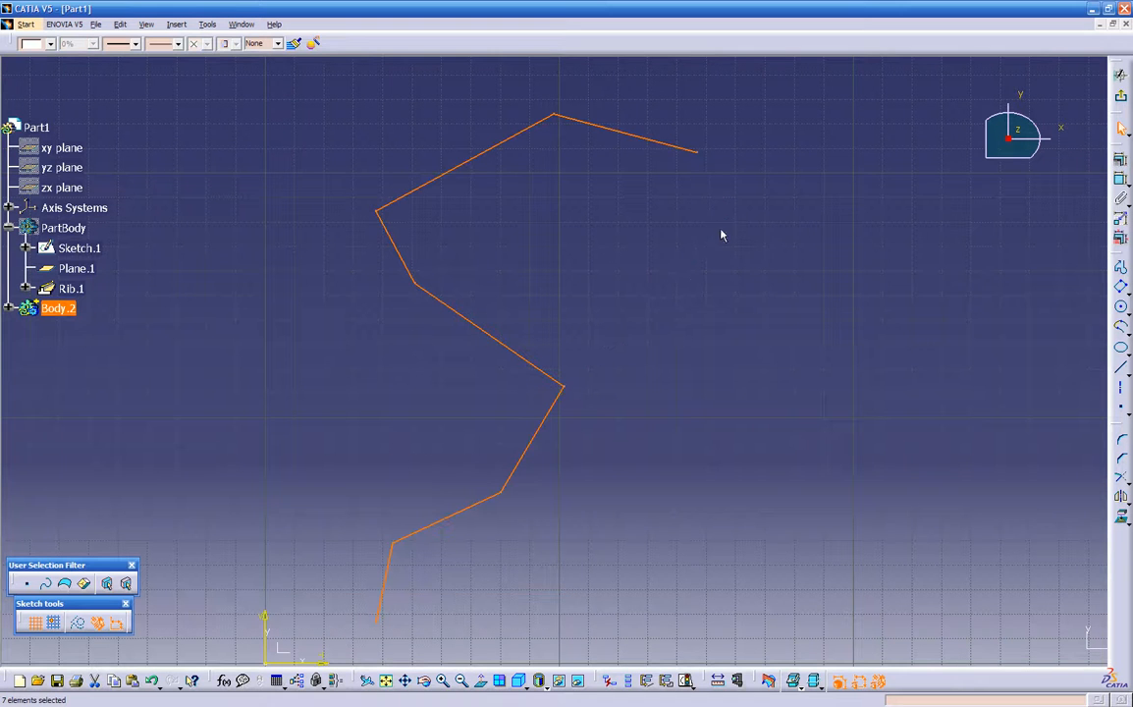
click(629, 355)
- Round the polyline's topmost corner to a radius of about 1.48 in and the adjacent corner below it to about 0.47 in
middle_drag(632, 351, 646, 331)
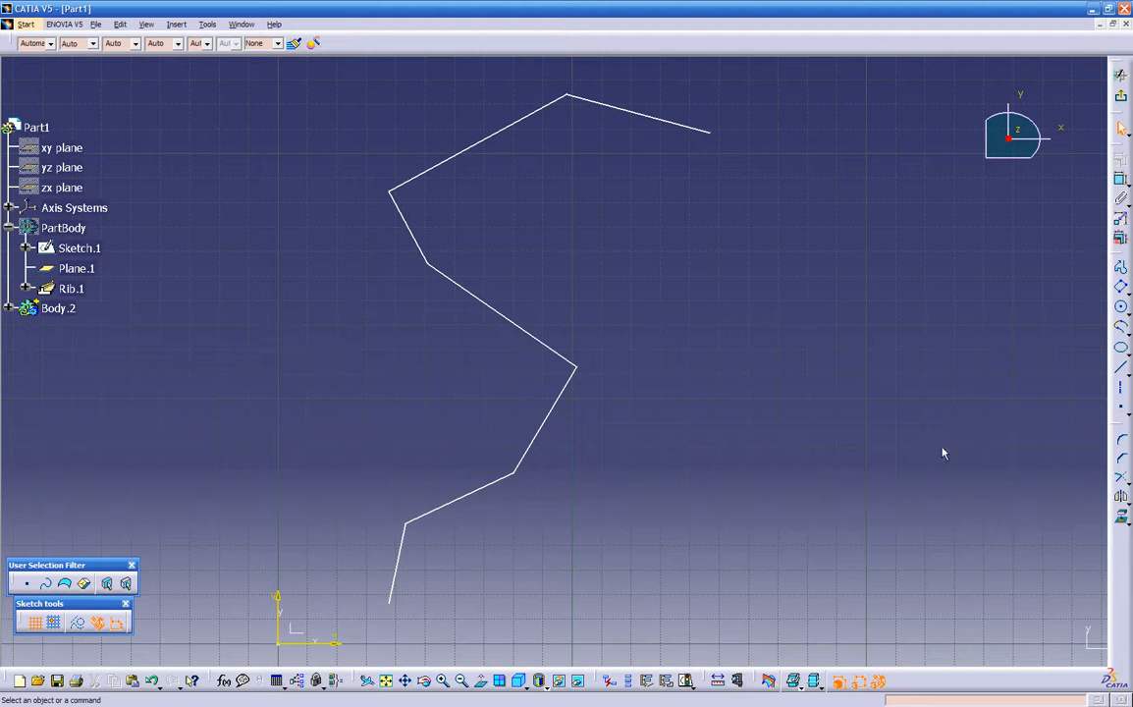
click(1122, 444)
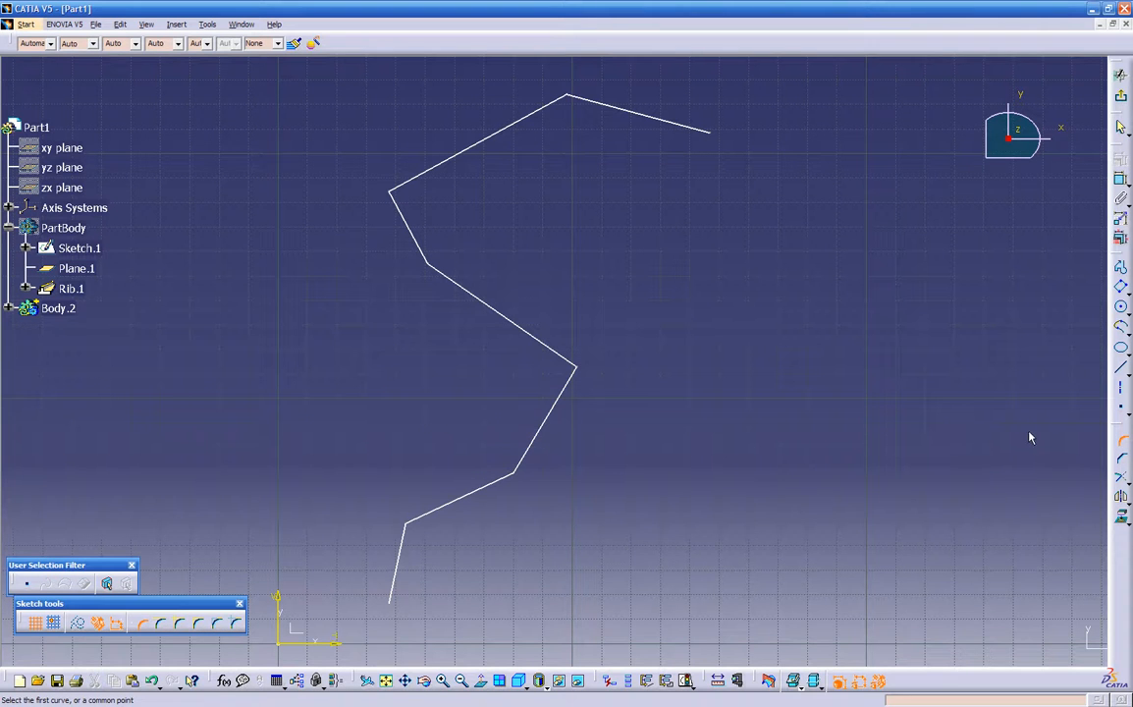
key(Escape)
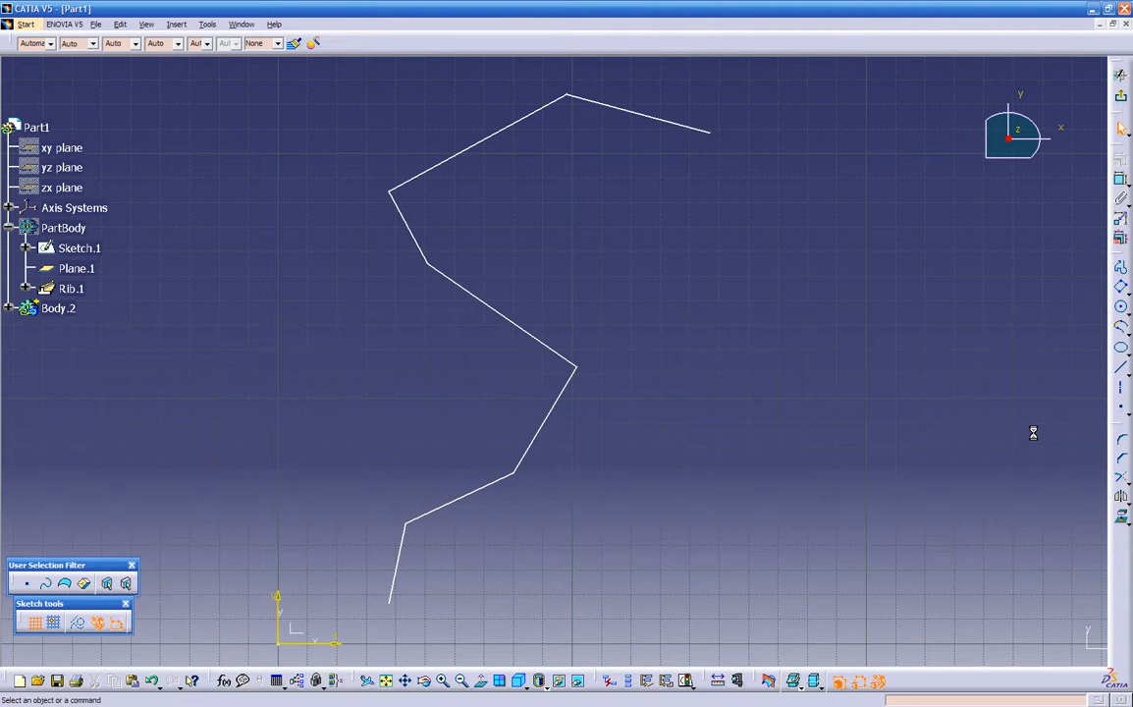
click(1123, 443)
click(653, 118)
click(557, 108)
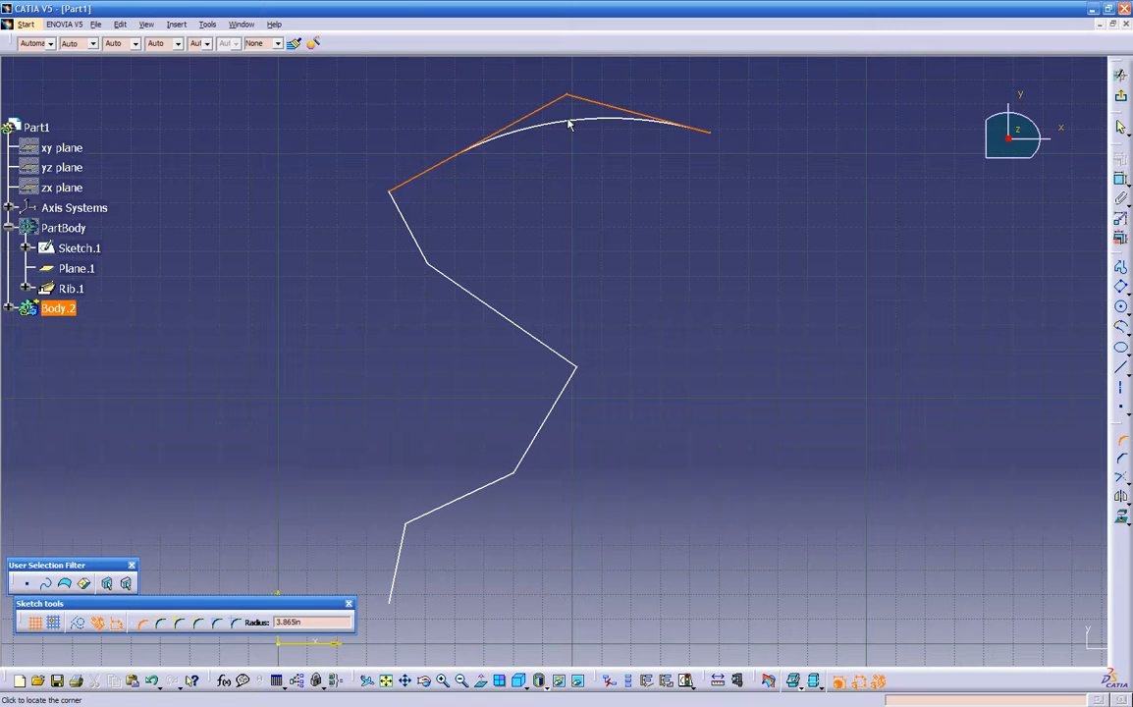
click(562, 103)
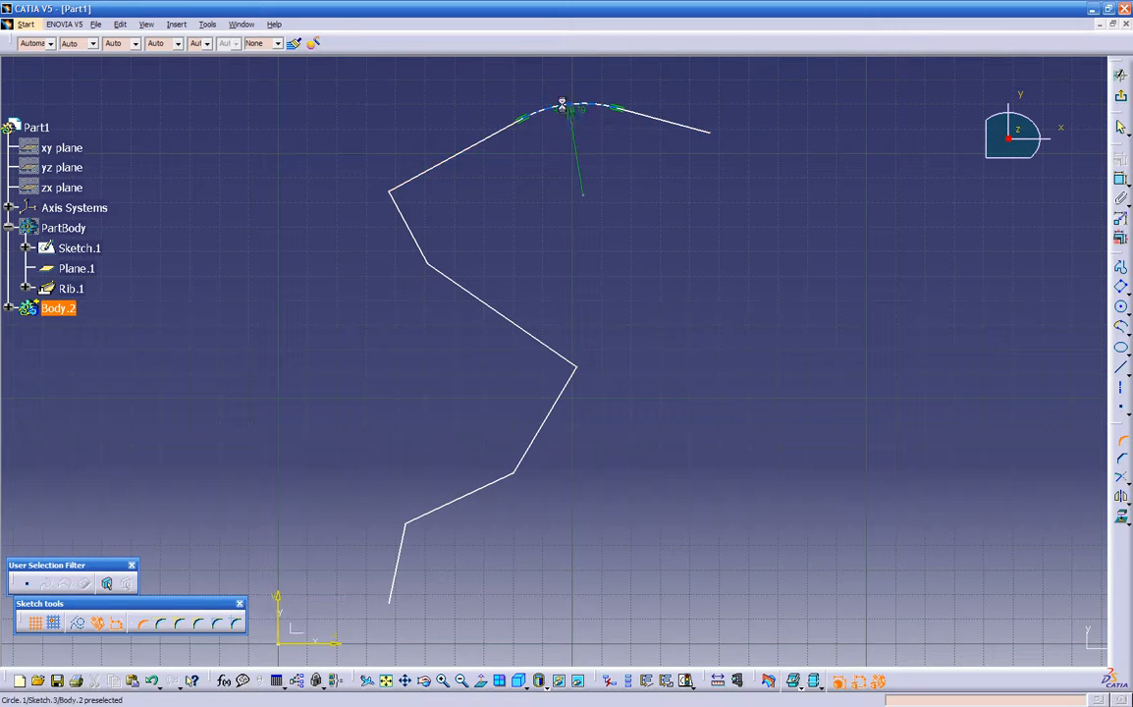
click(432, 177)
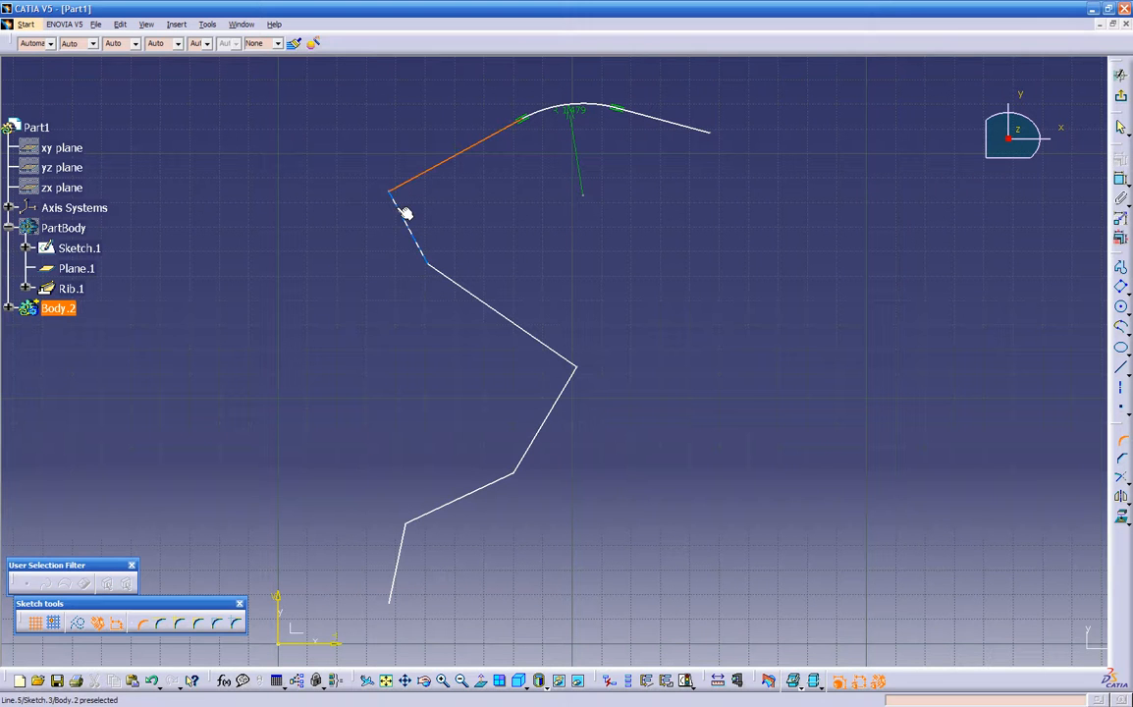
click(402, 212)
click(404, 188)
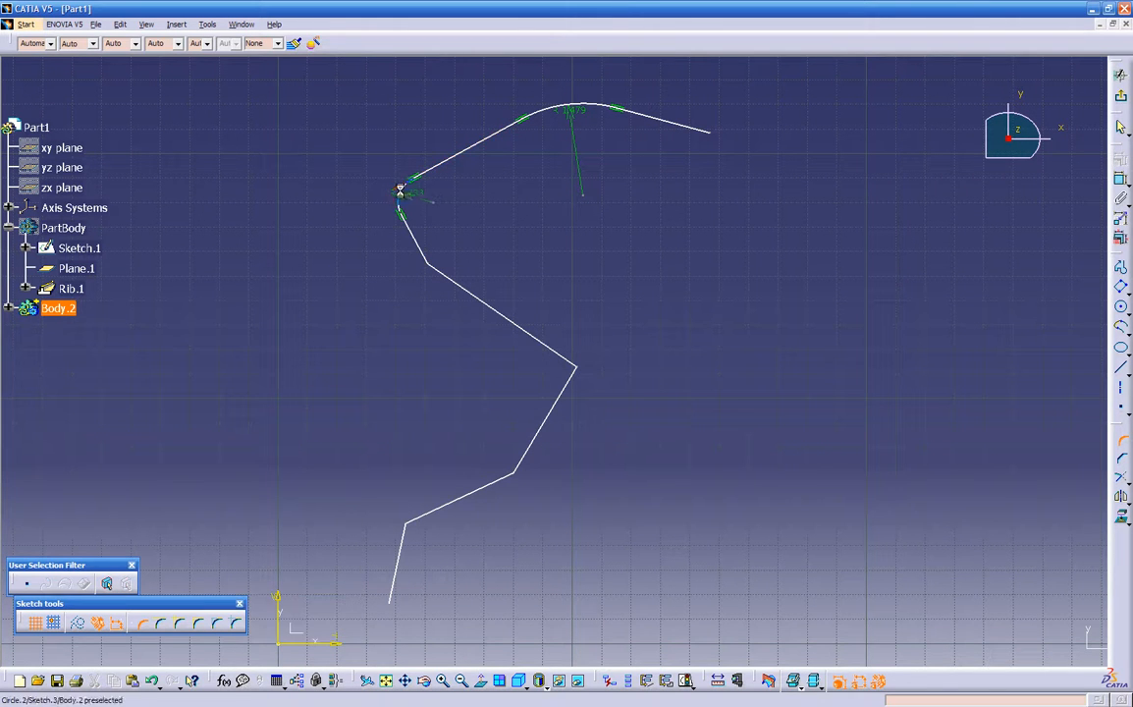
- Set the radius of the polyline's topmost corner to 1.5 in
double_click(574, 111)
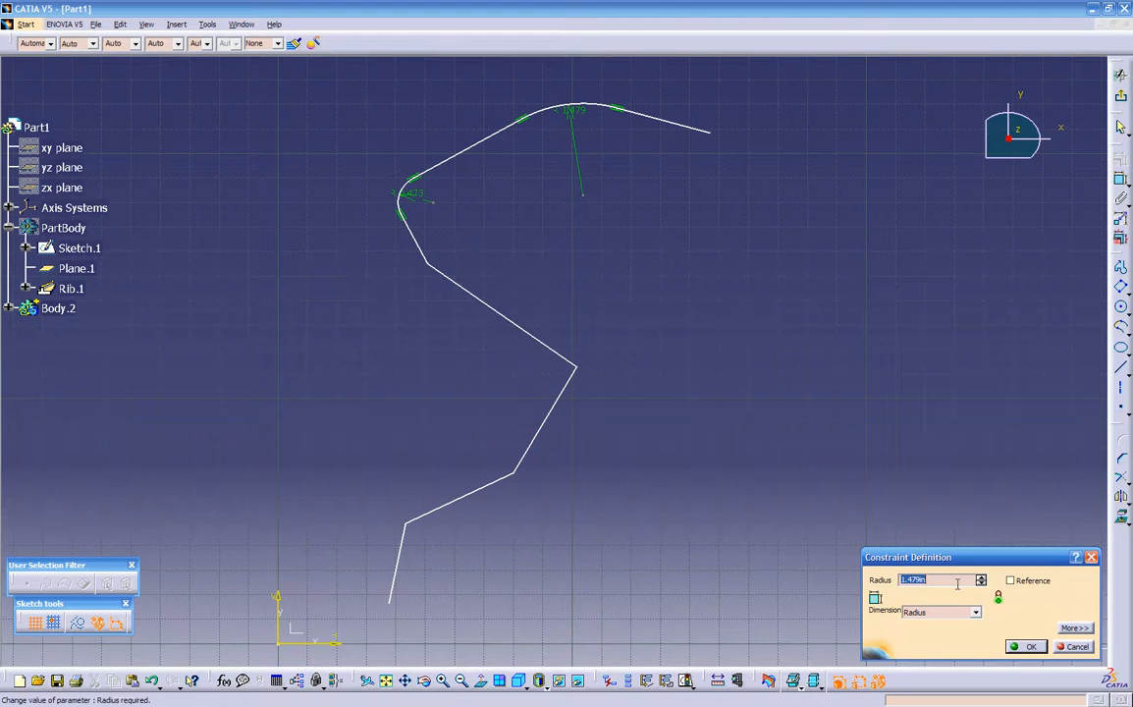
text(1.5)
key(Return)
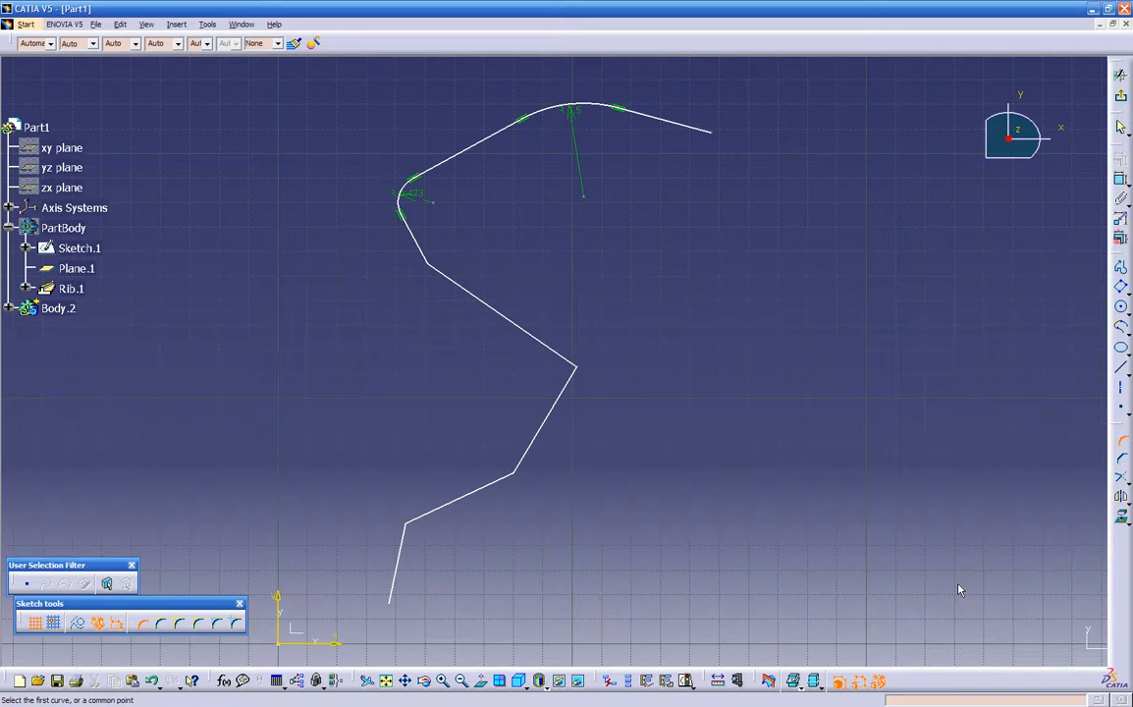
- Round the four remaining sharp corners of the polyline together with a radius of 0.5 in
mouse_move(402, 257)
mouse_down()
mouse_move(597, 488)
mouse_move(615, 488)
mouse_move(625, 550)
mouse_up()
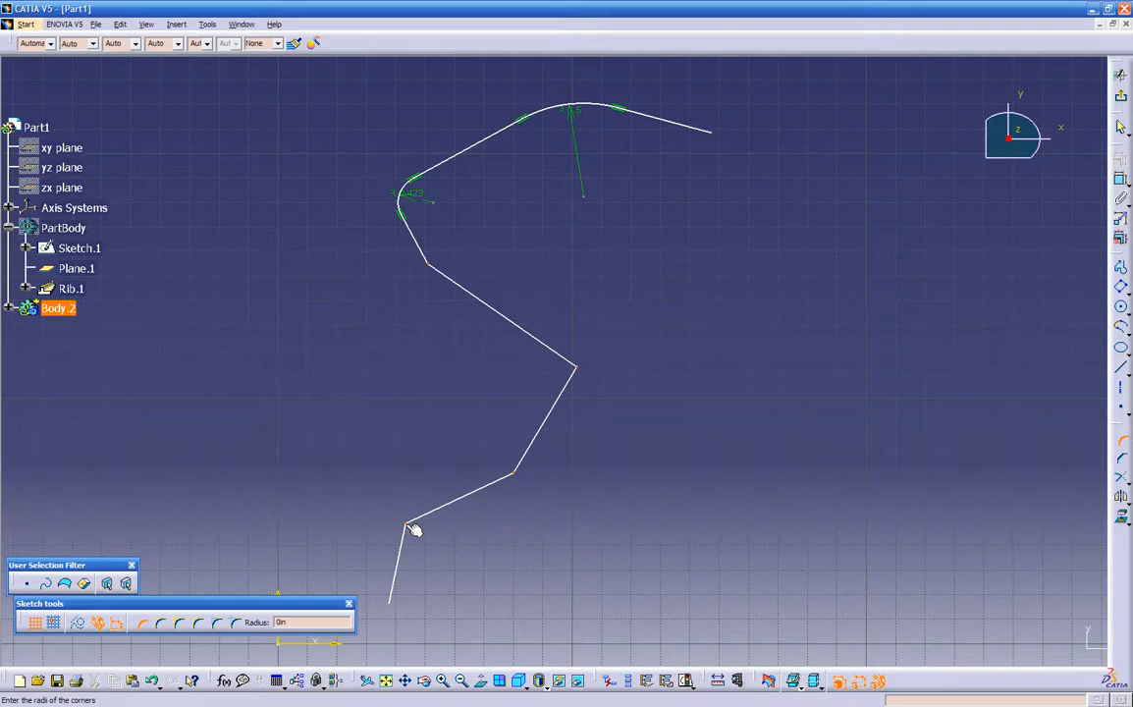
drag(324, 623, 268, 634)
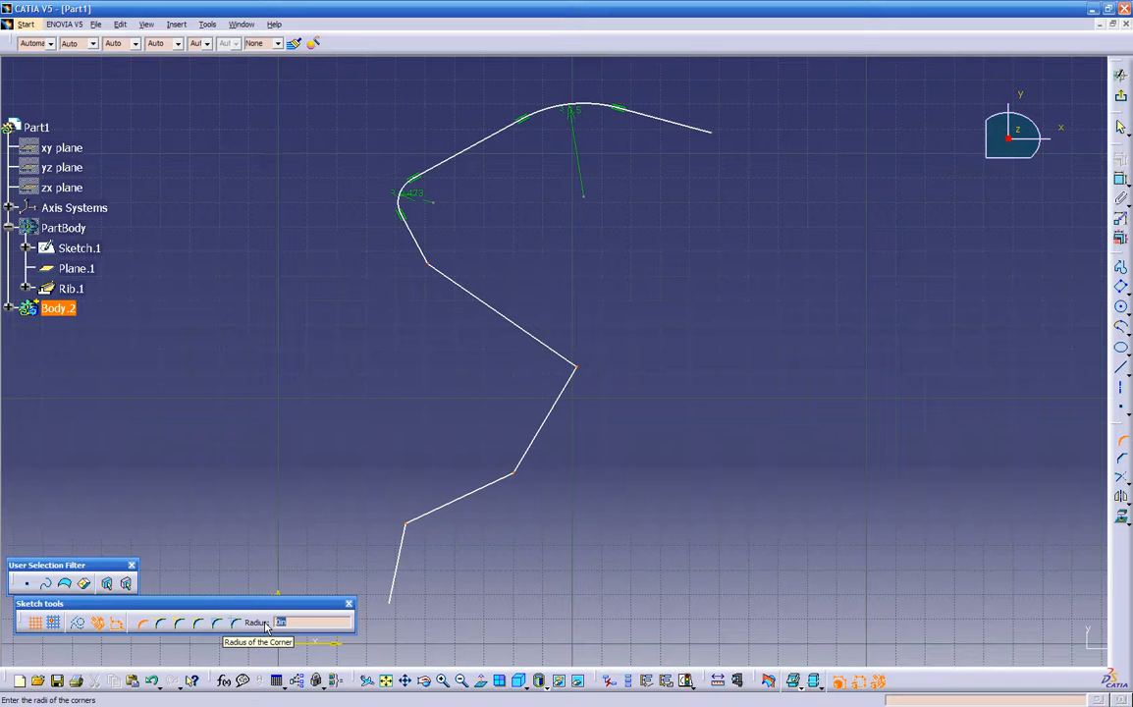
text(15)
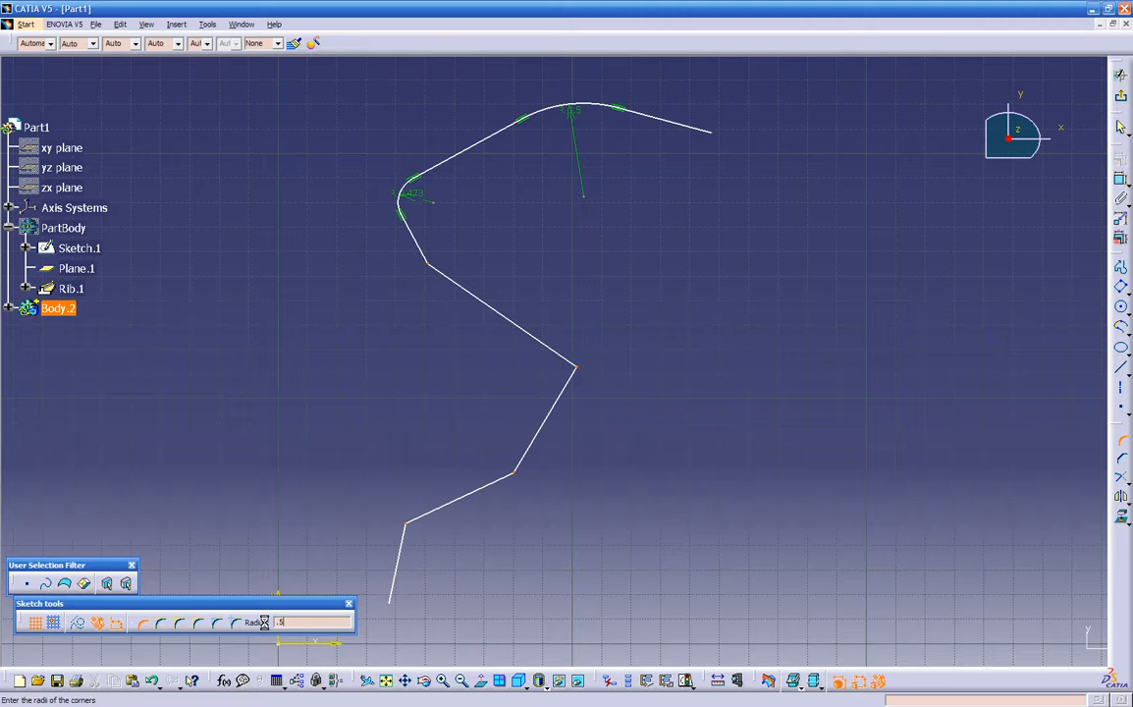
key(Return)
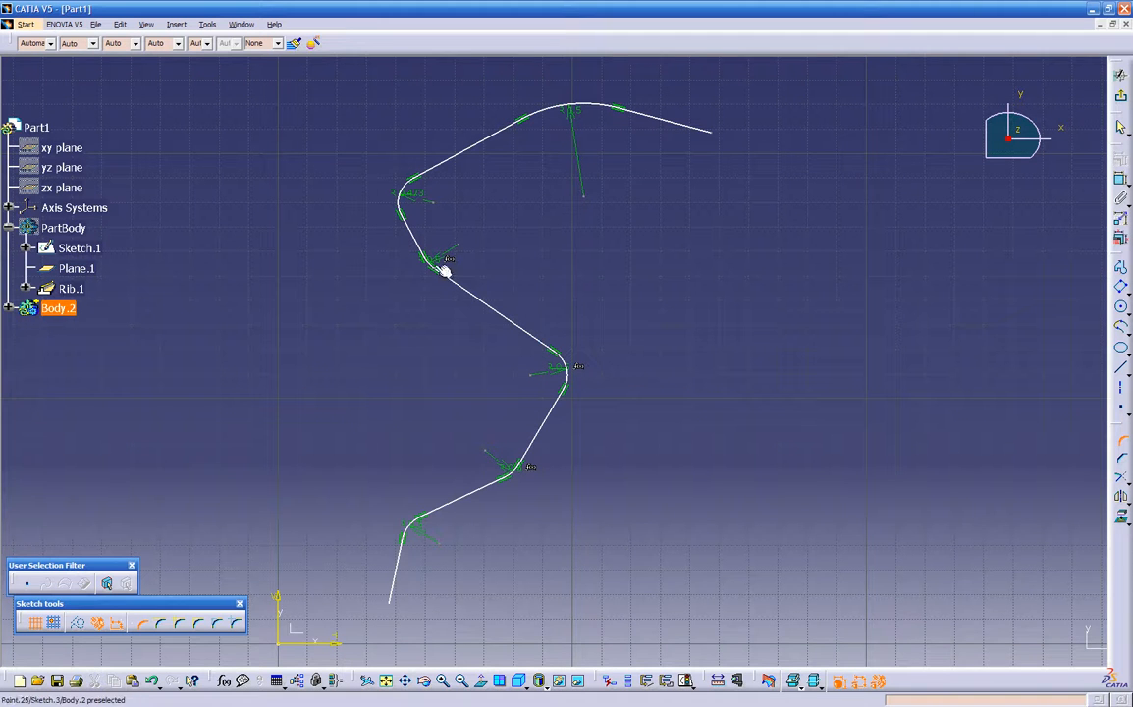
- Set the shared radius of the four lower corners to 0.8 in and exit the sketch
double_click(419, 527)
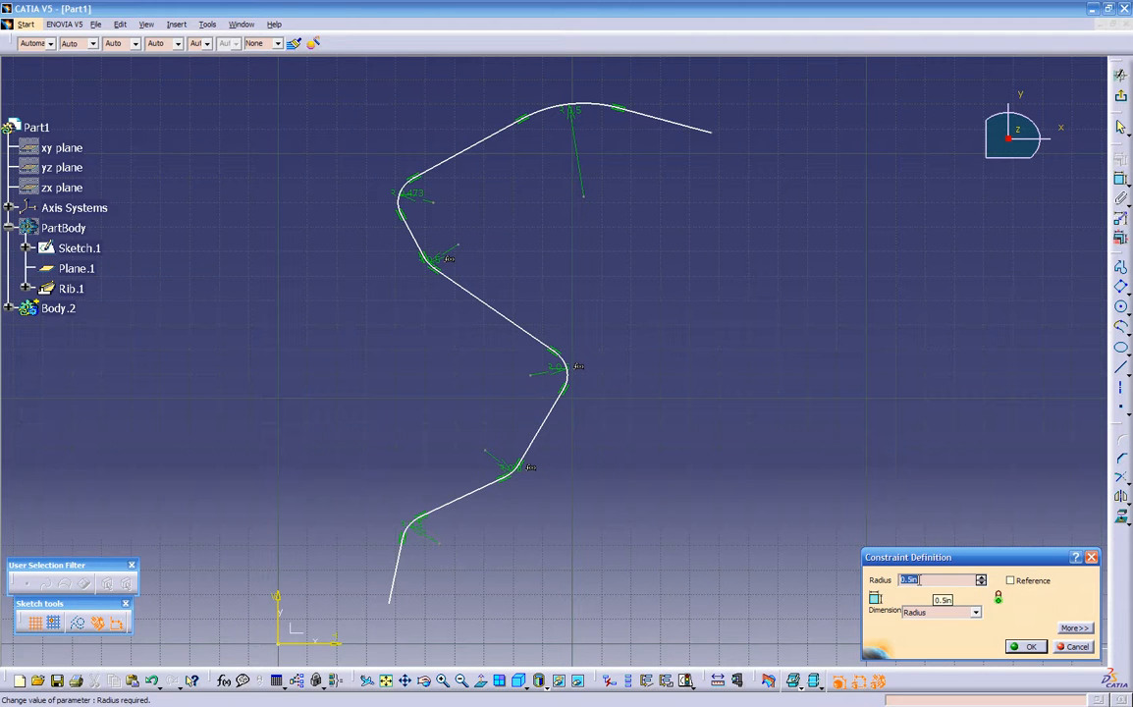
key(Return)
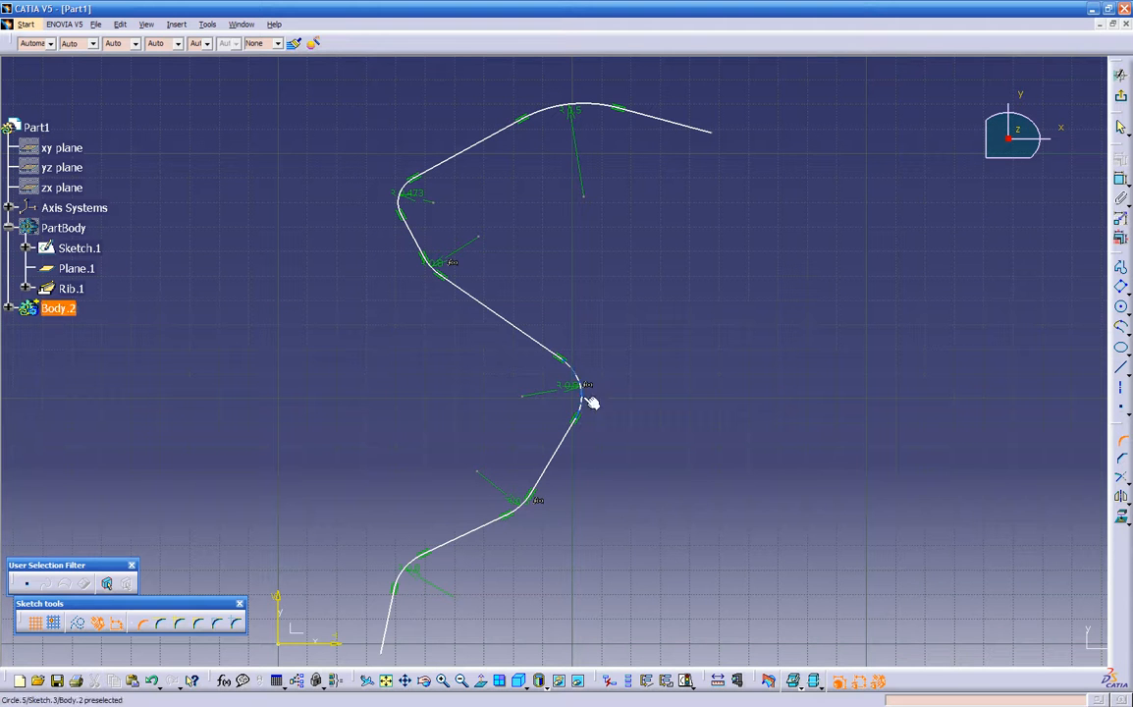
middle_drag(814, 440, 802, 463)
click(815, 441)
middle_drag(639, 550, 665, 487)
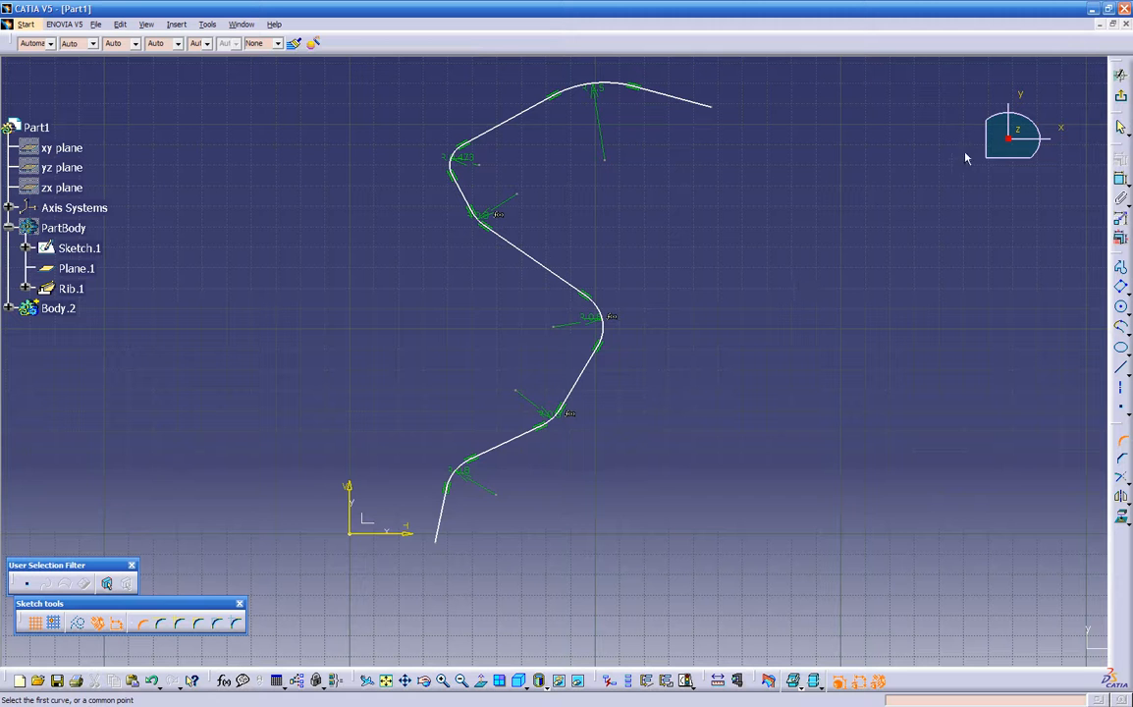
click(1120, 75)
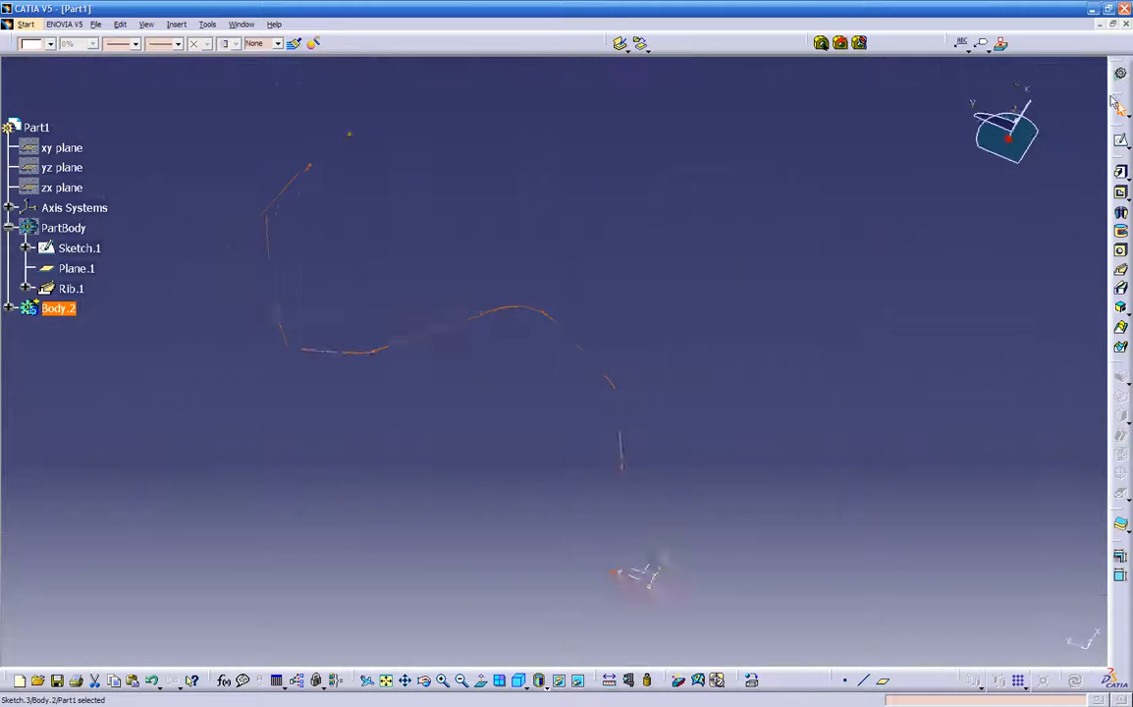
- Start a new sketch on the ZX plane of the absolute axis system
mouse_move(533, 571)
middle_down()
mouse_move(619, 530)
mouse_move(688, 442)
mouse_move(589, 431)
mouse_move(633, 558)
mouse_move(589, 422)
mouse_move(562, 427)
mouse_move(566, 412)
middle_up()
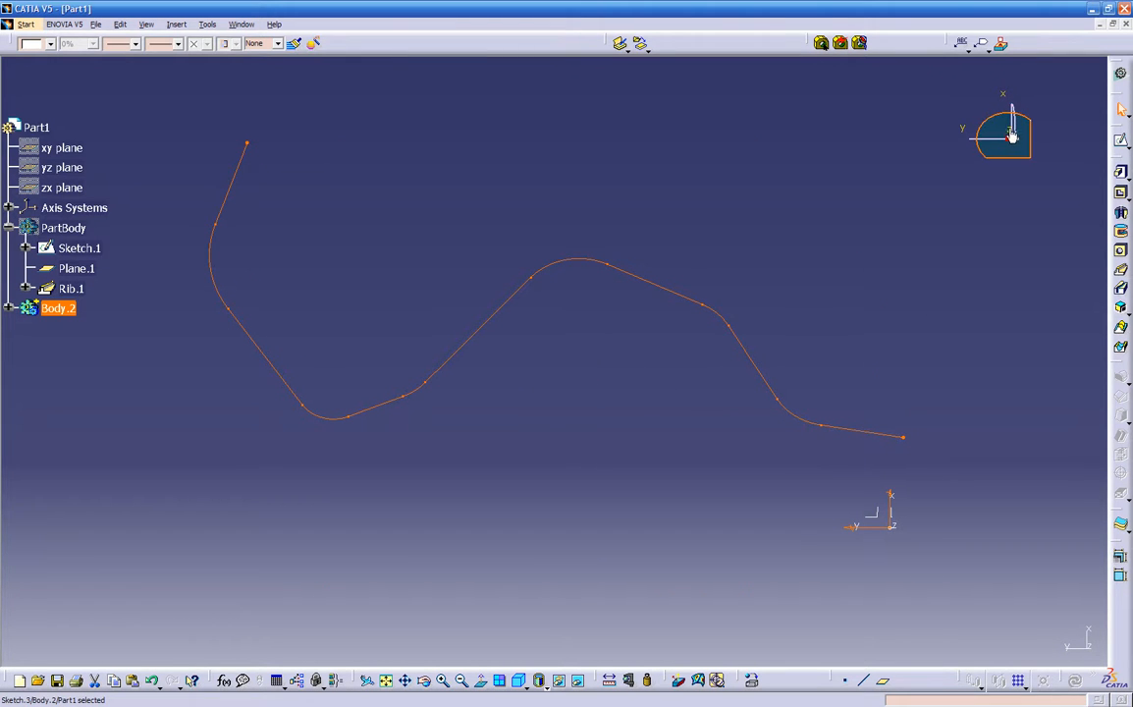
mouse_move(991, 178)
middle_down()
mouse_move(931, 203)
mouse_move(936, 181)
mouse_move(995, 134)
mouse_move(1075, 140)
mouse_move(536, 177)
mouse_move(677, 189)
mouse_move(938, 145)
middle_up()
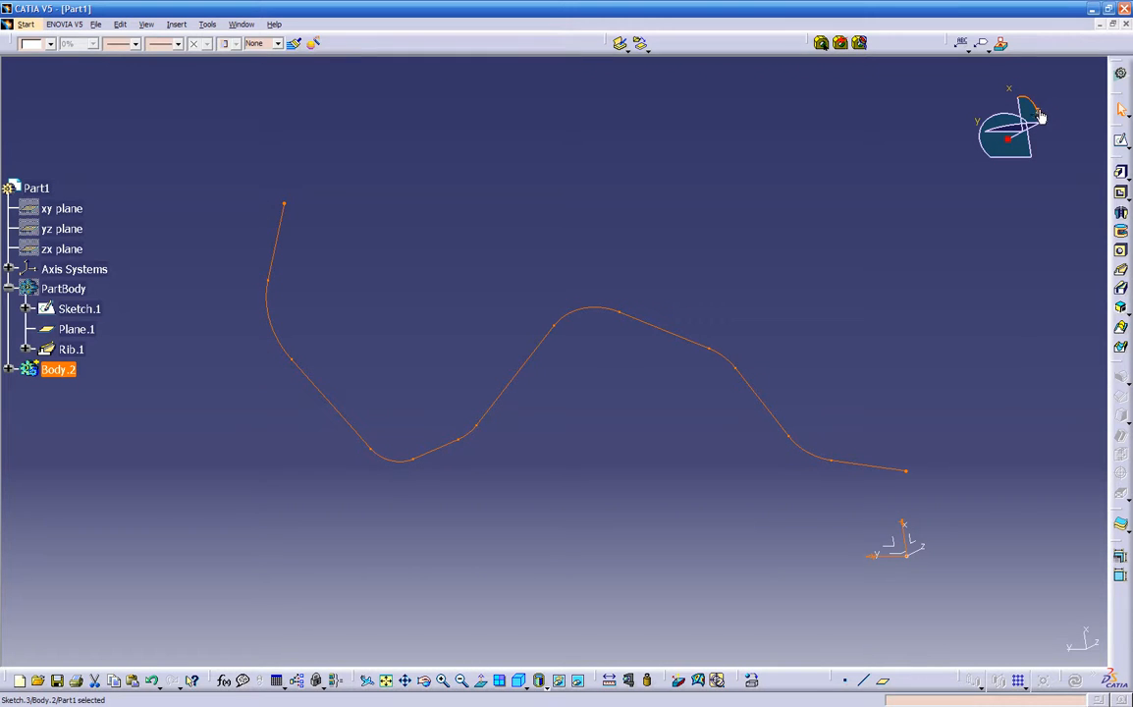
mouse_move(1040, 116)
mouse_down()
mouse_move(957, 147)
mouse_move(906, 136)
mouse_move(922, 213)
mouse_move(1066, 76)
mouse_up()
click(1072, 93)
mouse_move(685, 254)
middle_down()
mouse_move(662, 316)
mouse_move(751, 236)
middle_up()
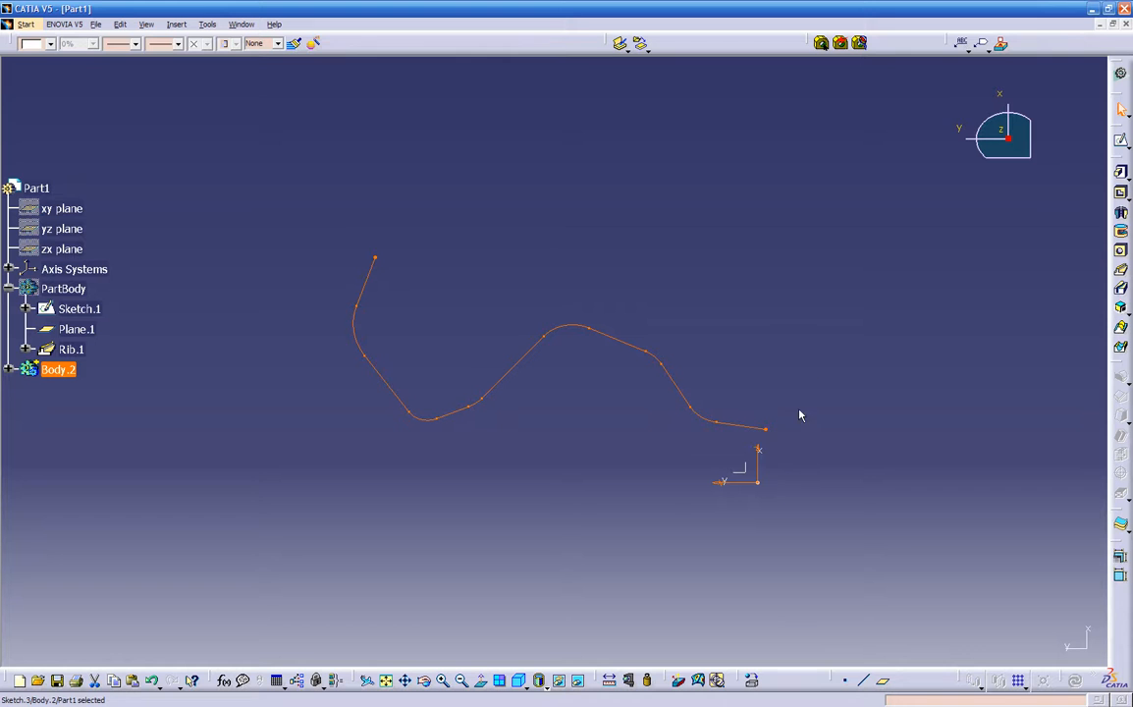
mouse_move(600, 426)
middle_down()
mouse_move(663, 427)
mouse_move(766, 403)
middle_up()
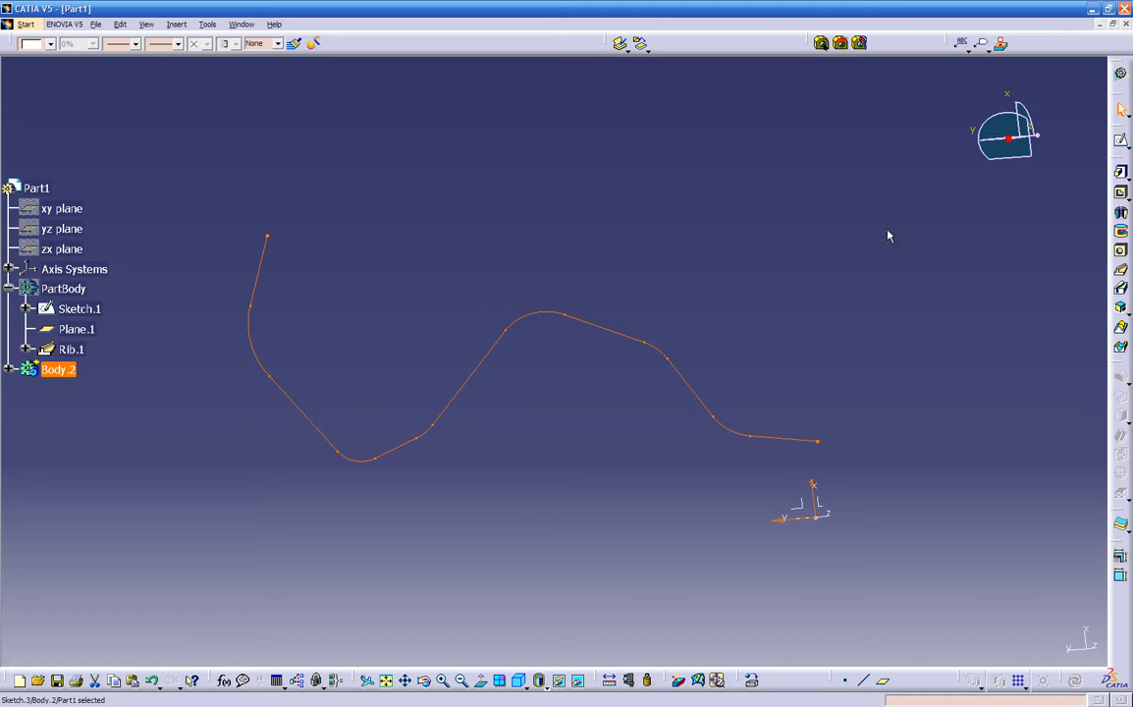
middle_drag(549, 537, 606, 422)
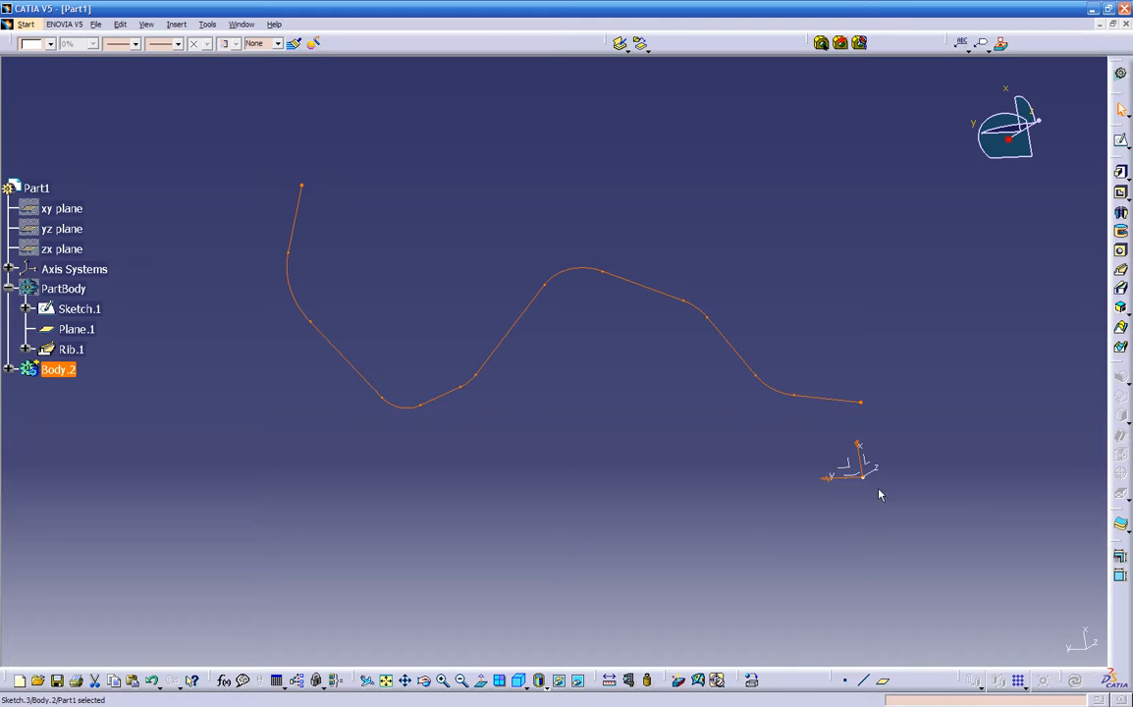
click(860, 460)
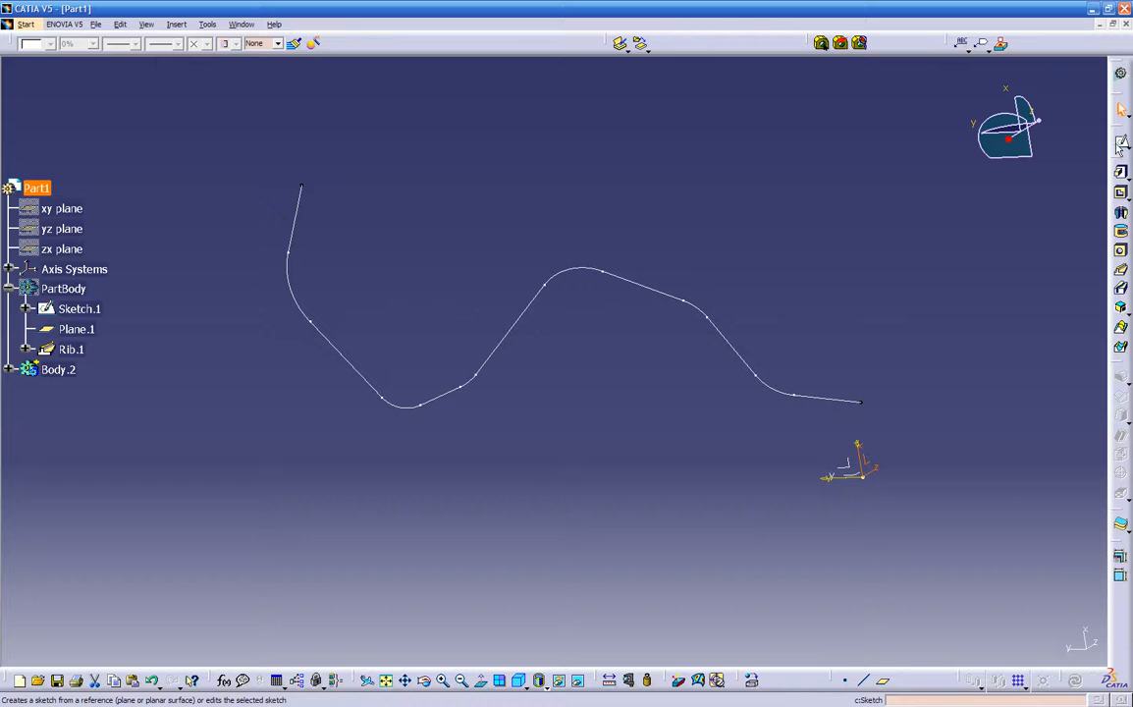
click(1123, 143)
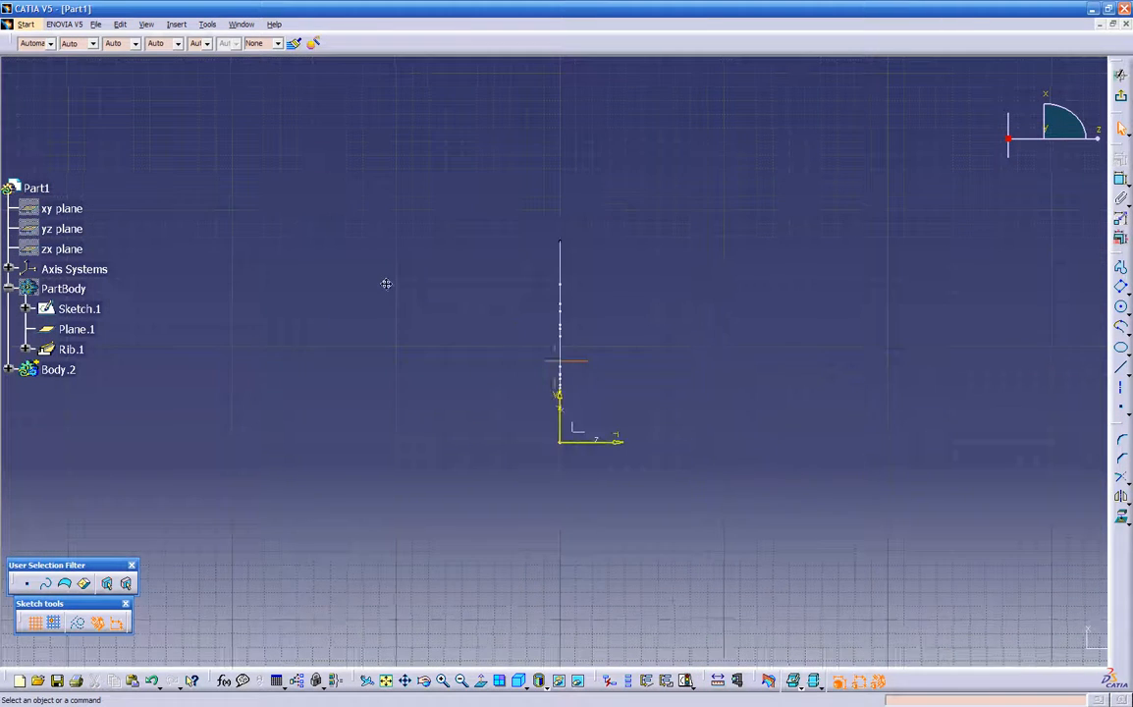
- Sketch a wavy, S-shaped spline through 13 points beside the rounded path, starting above the path and ending below the sketch origin
click(1126, 356)
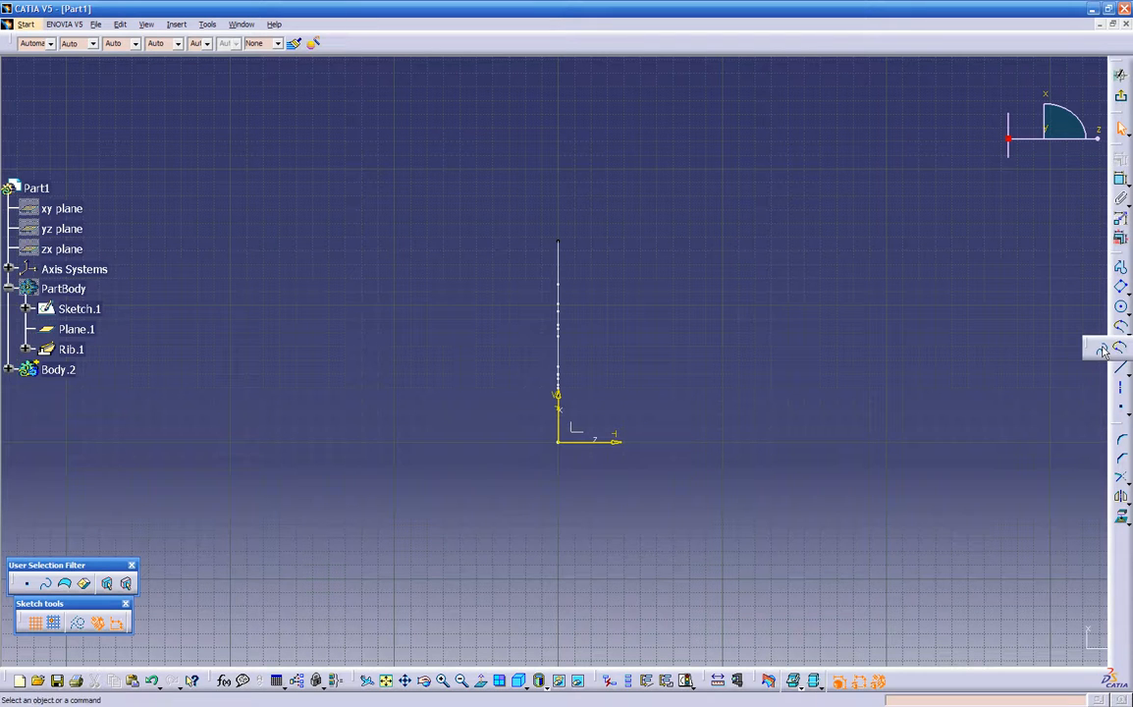
click(1101, 349)
click(724, 93)
click(627, 101)
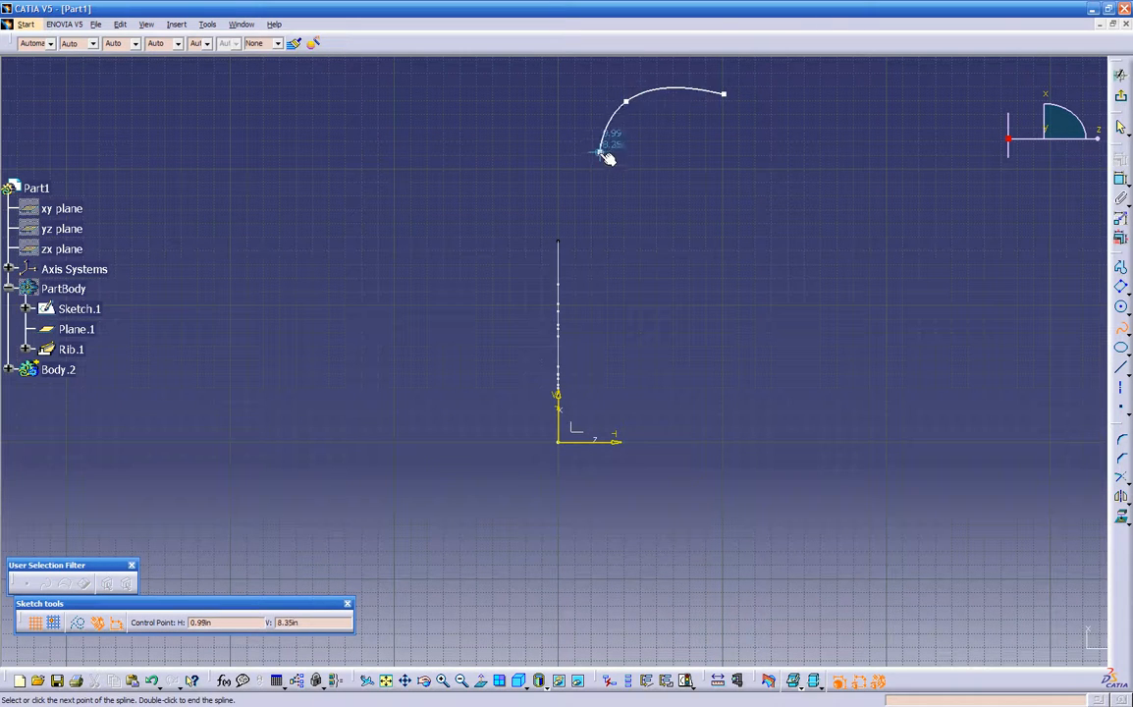
click(595, 159)
click(622, 188)
click(673, 209)
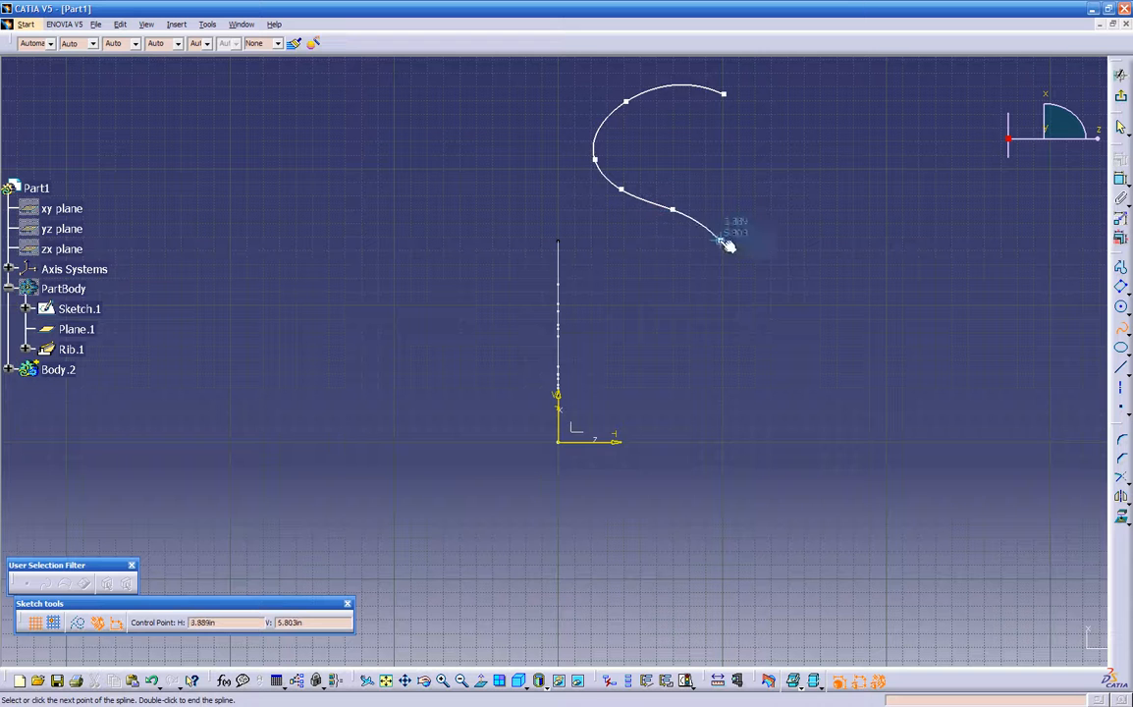
click(727, 254)
click(727, 298)
click(692, 327)
click(648, 348)
click(622, 394)
click(632, 424)
click(684, 449)
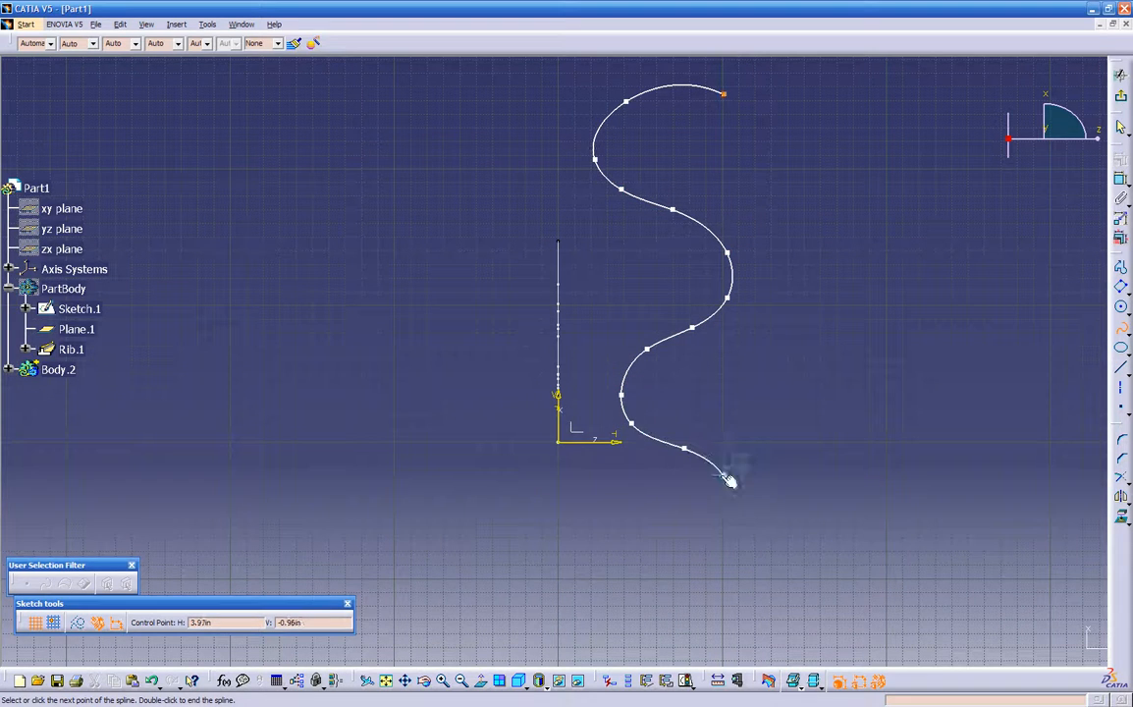
click(744, 527)
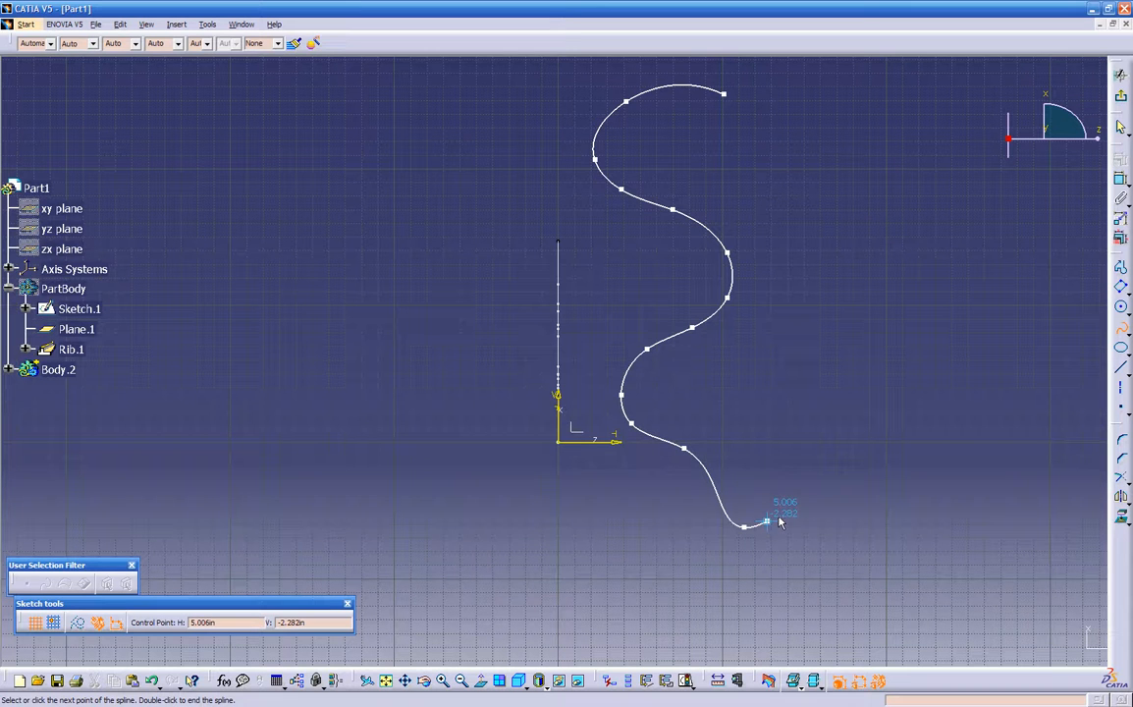
key(Escape)
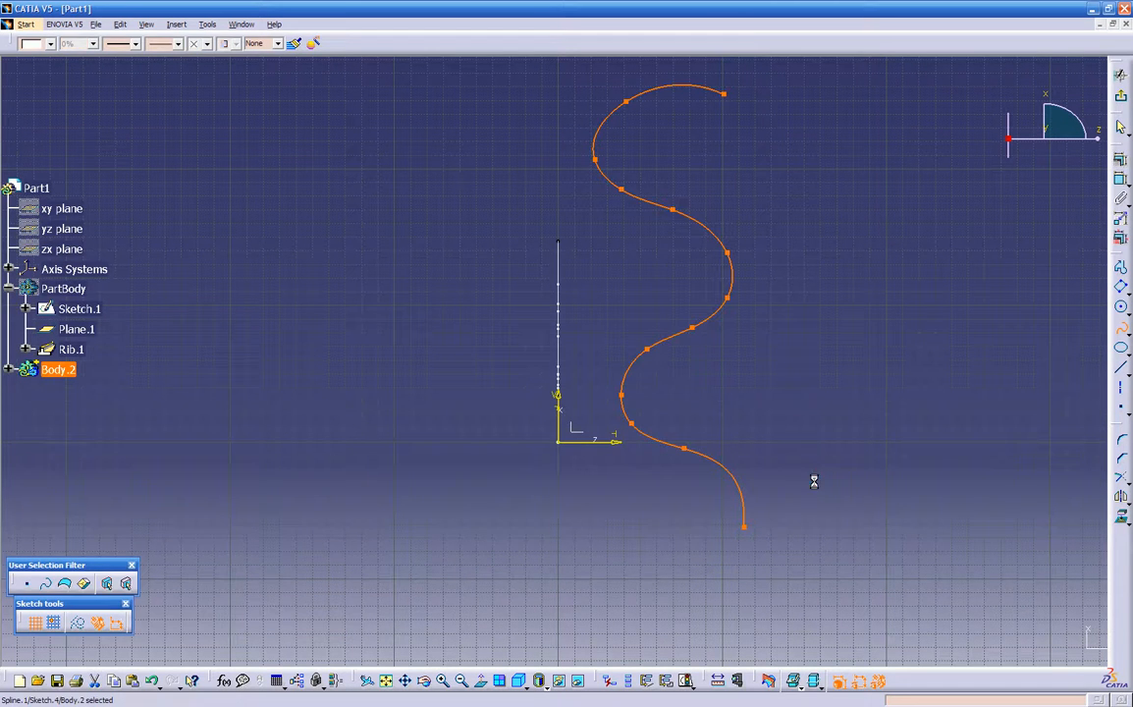
- Exit the spline's sketch and clear the selection
middle_drag(394, 282, 705, 427)
middle_drag(819, 394, 648, 142)
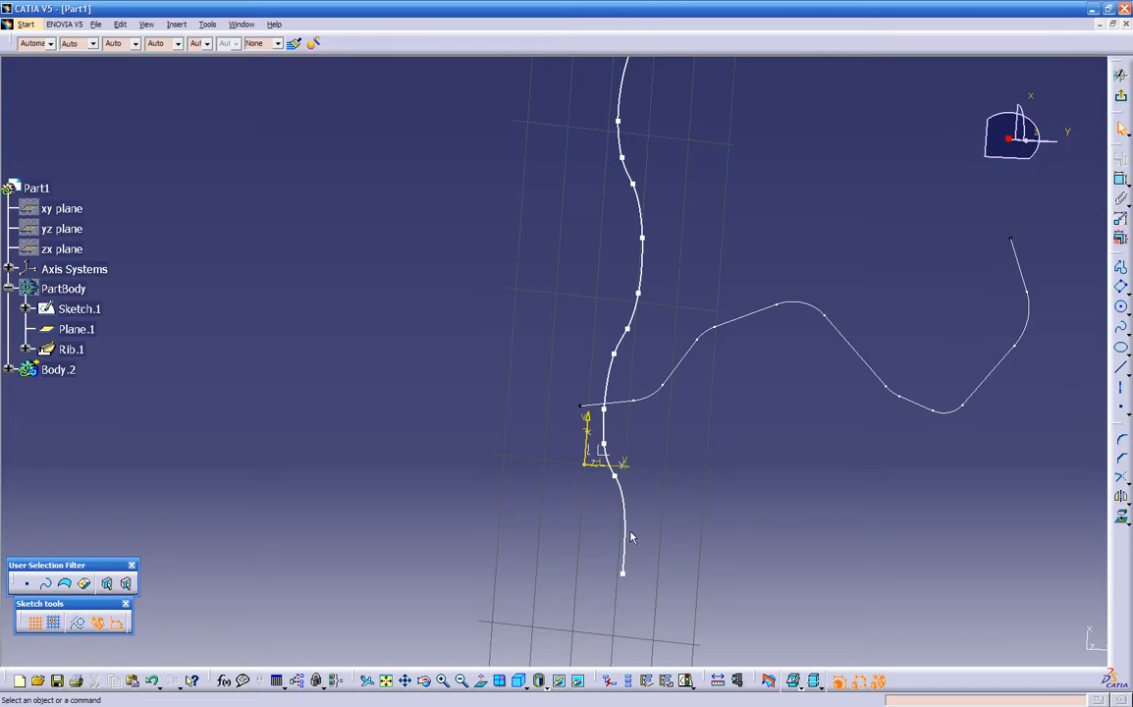
middle_drag(650, 322, 660, 288)
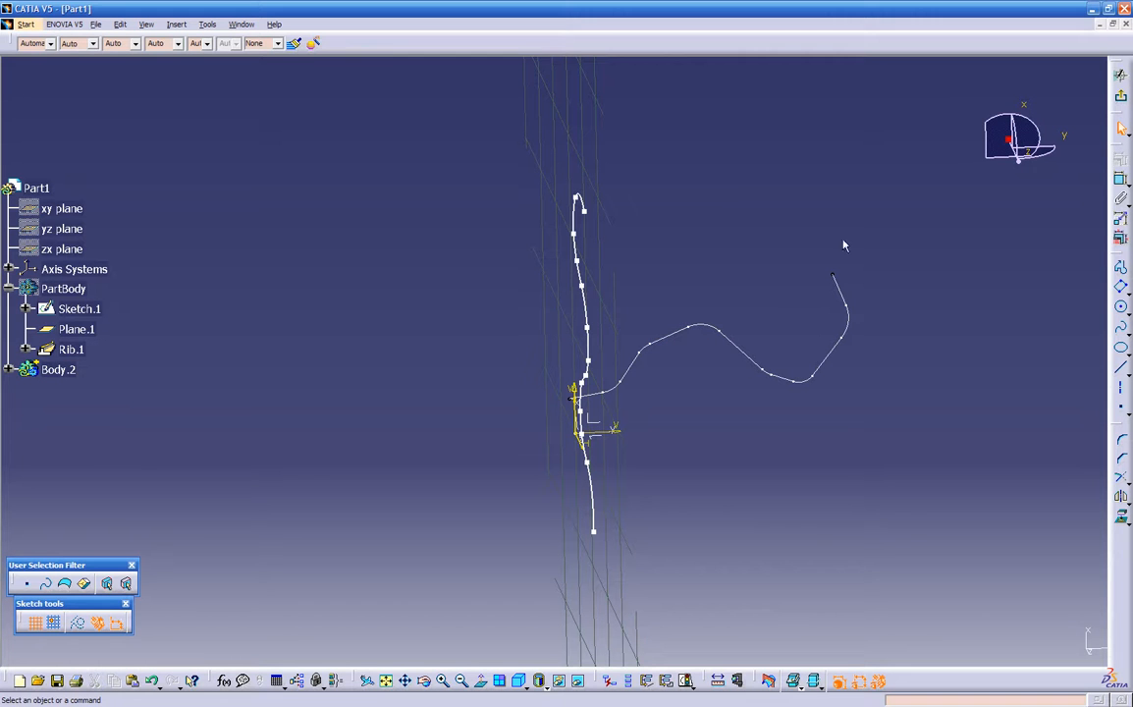
click(1120, 75)
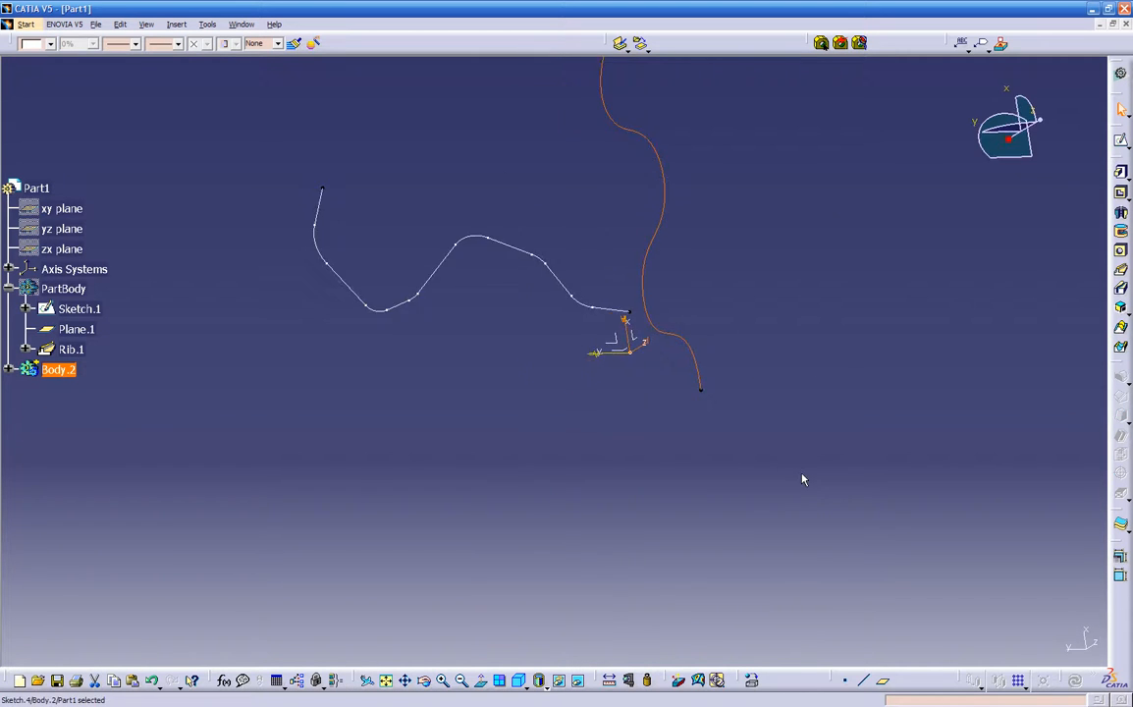
mouse_move(469, 432)
middle_down()
mouse_move(544, 271)
mouse_move(546, 469)
mouse_move(647, 246)
mouse_move(661, 415)
mouse_move(497, 535)
mouse_move(738, 468)
mouse_move(873, 470)
mouse_move(619, 543)
mouse_move(504, 427)
mouse_move(496, 509)
middle_up()
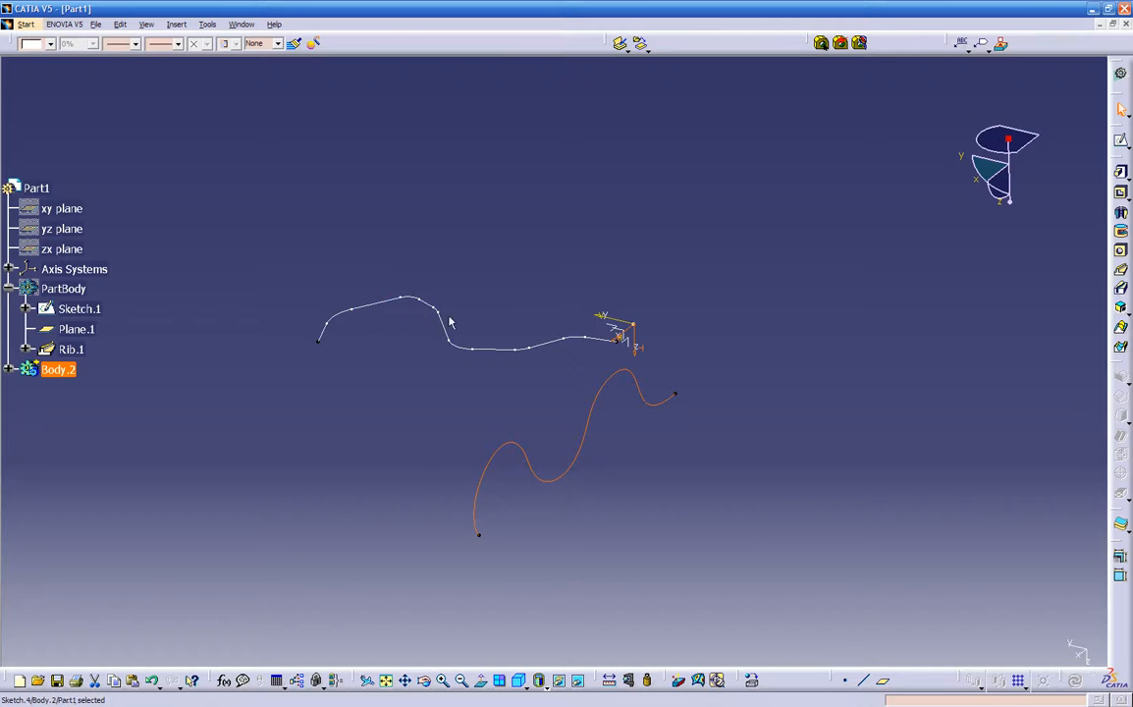
click(512, 351)
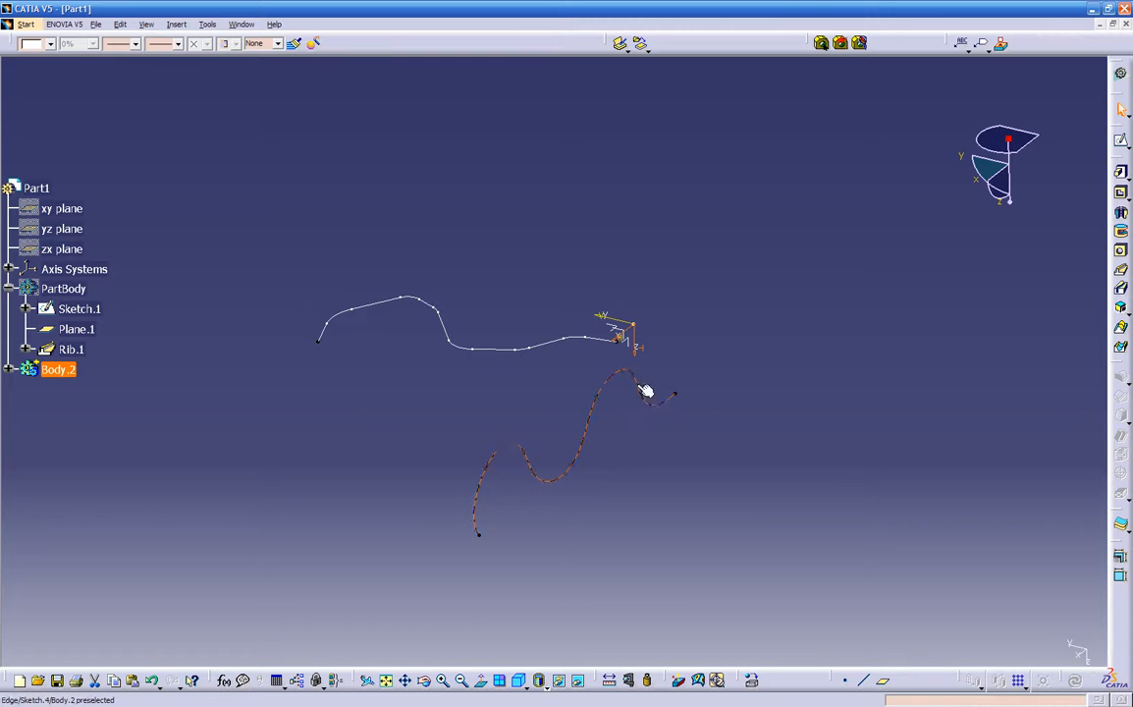
click(773, 379)
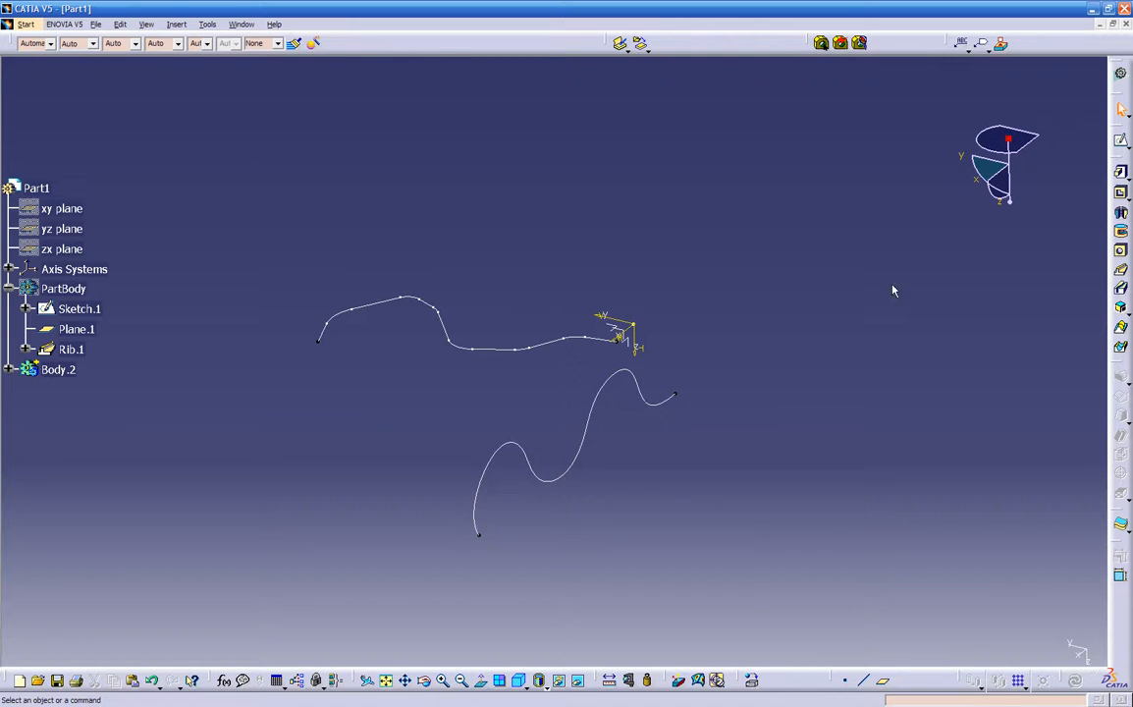
- Switch to the Generative Shape Design workbench
click(1121, 73)
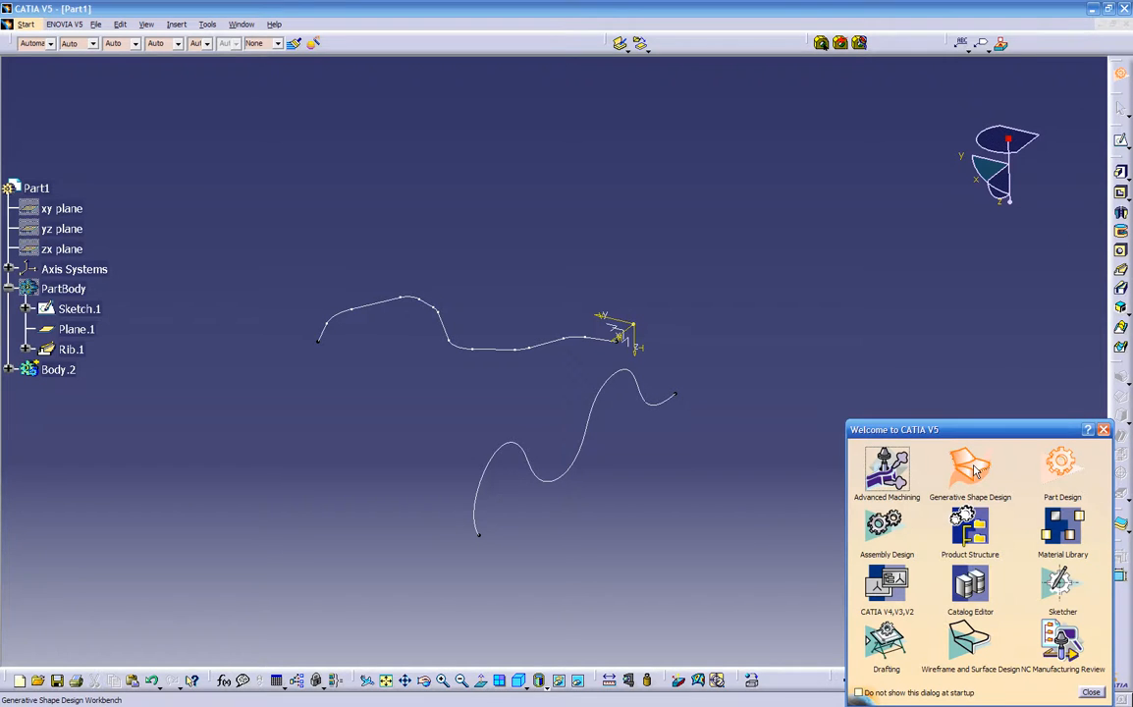
click(1104, 431)
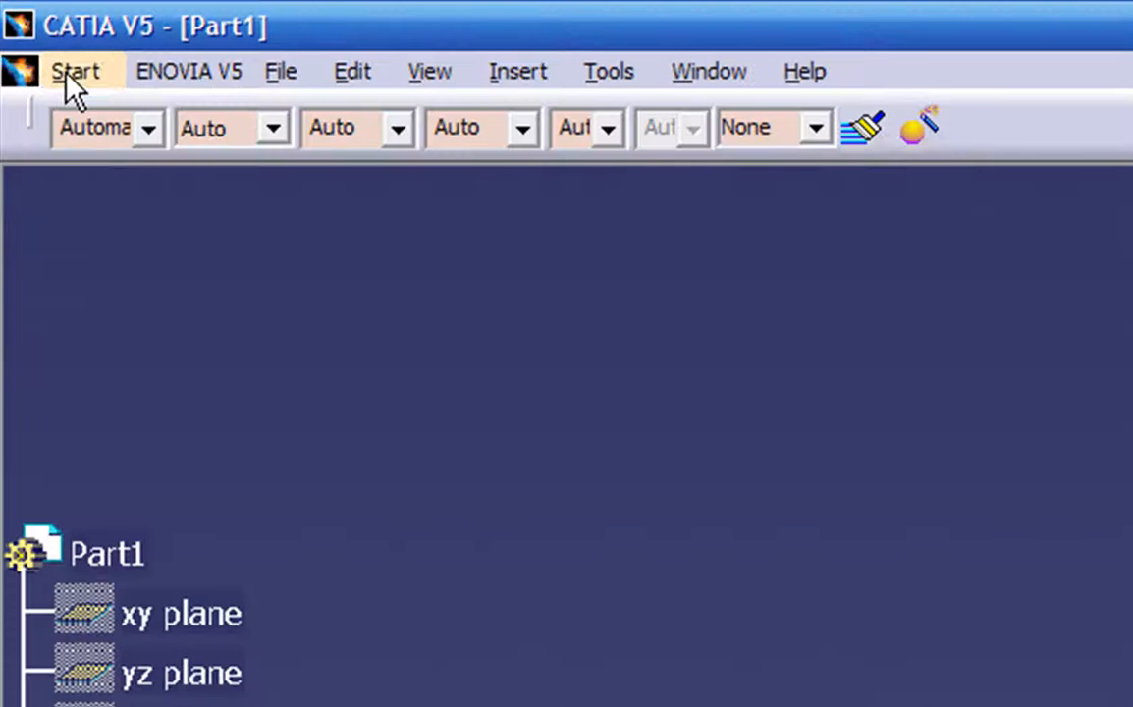
click(71, 72)
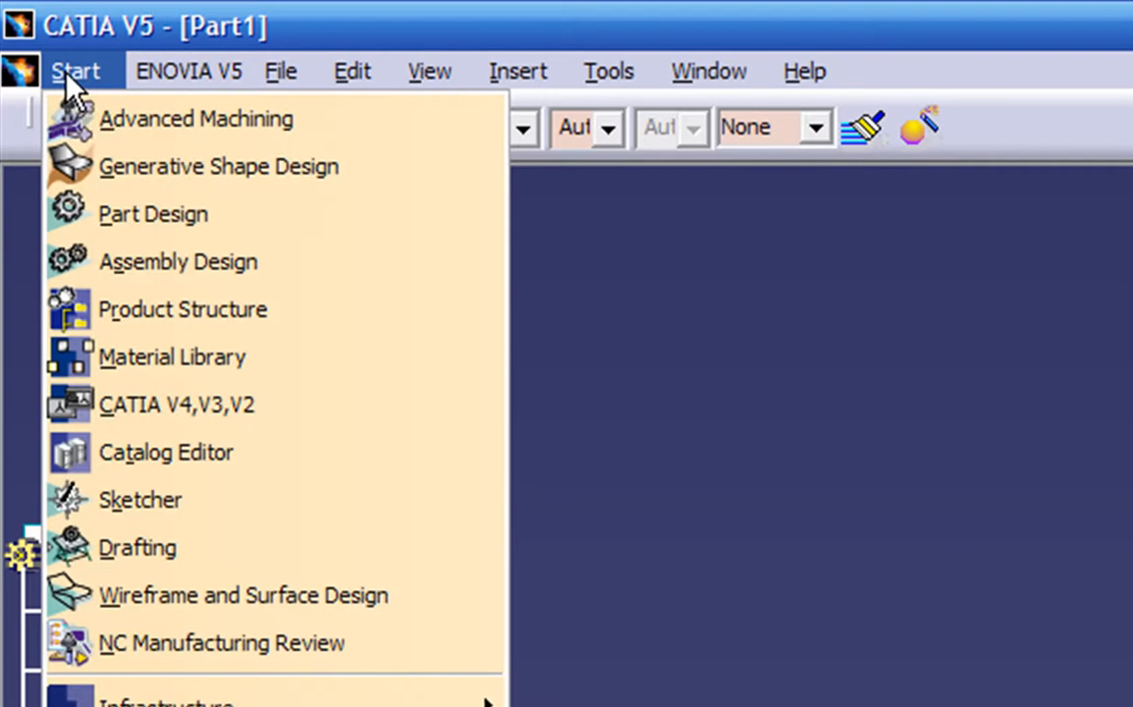
click(117, 164)
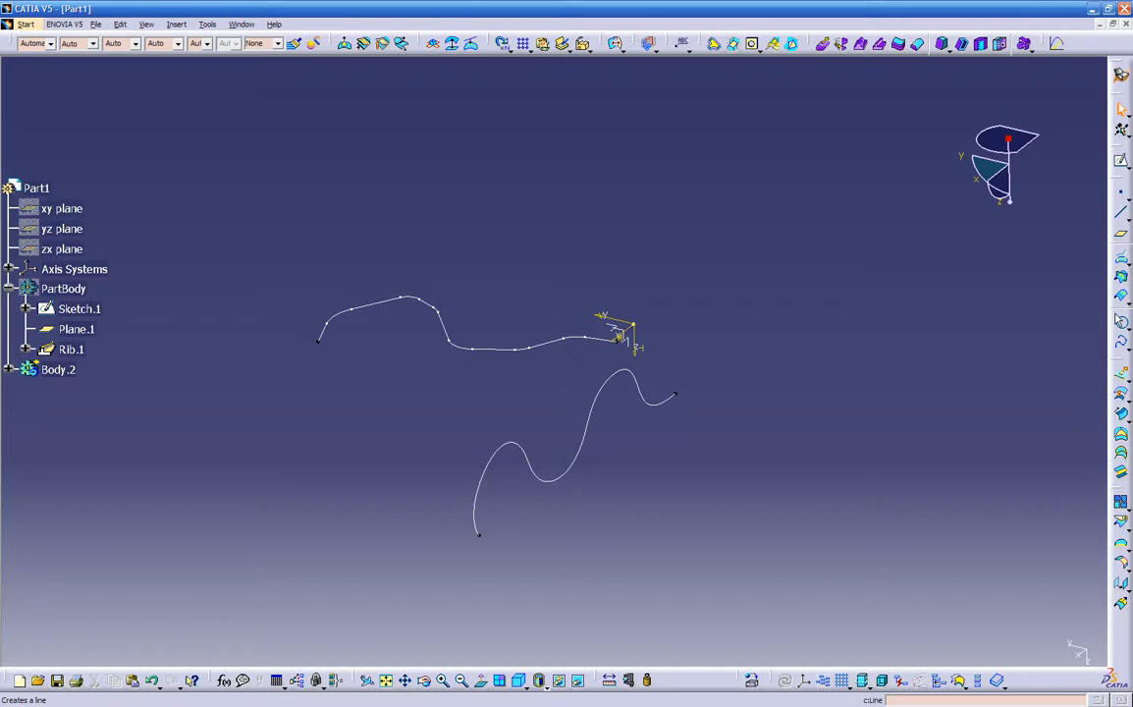
- Extrude the wavy spline as a surface normal to its sketch, about 4.5 in to one side and 7.4 in to the other
click(1122, 378)
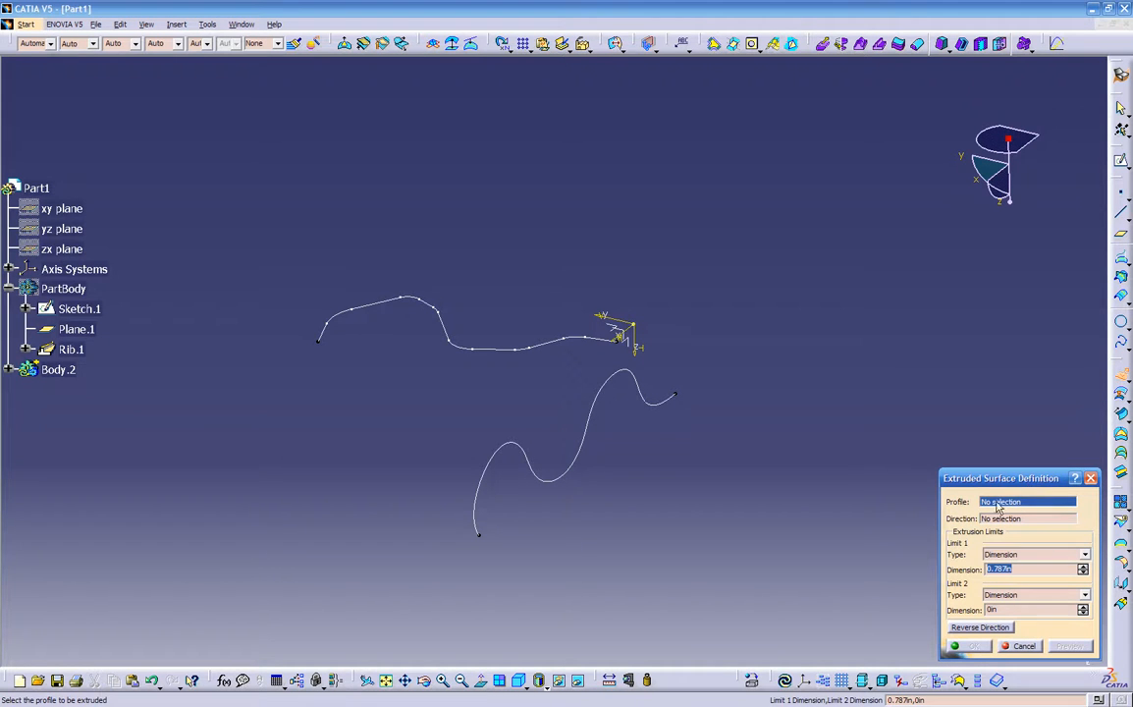
click(546, 481)
middle_drag(589, 476, 646, 493)
drag(543, 558, 677, 562)
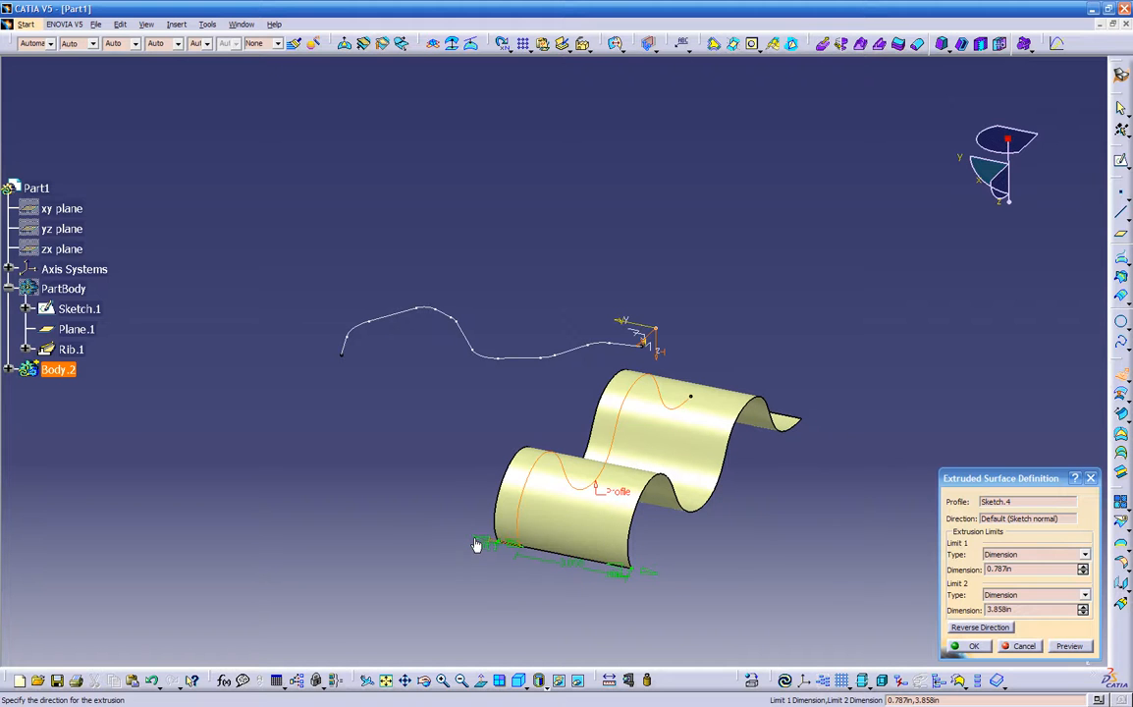
click(475, 542)
drag(408, 534, 295, 503)
drag(522, 560, 641, 563)
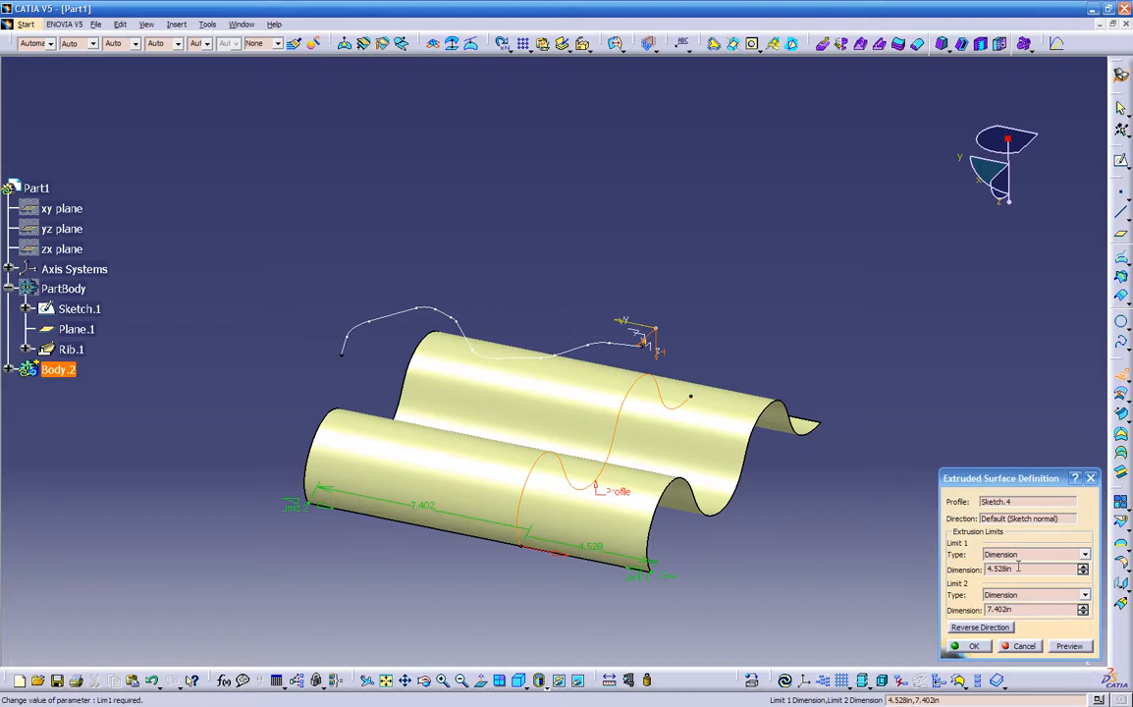
- Increase the extruded surface's first limit to 6.528 in and its second limit to 11.402 in, and create the surface
click(1083, 566)
click(1083, 566)
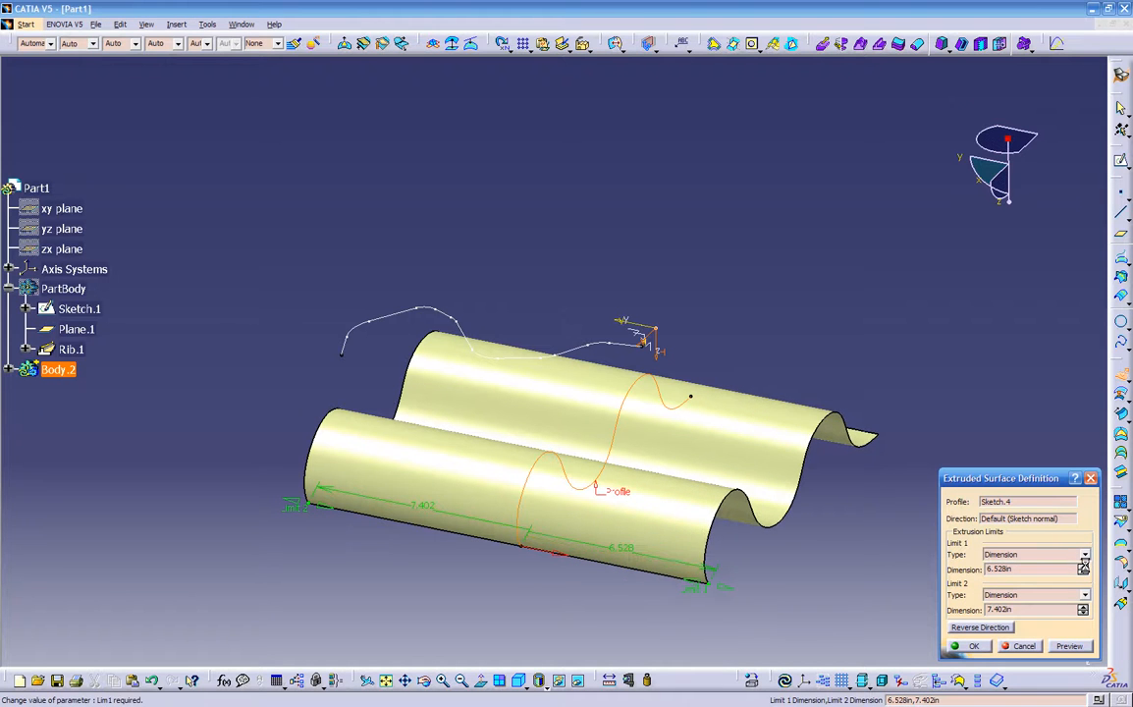
click(1081, 606)
click(1082, 606)
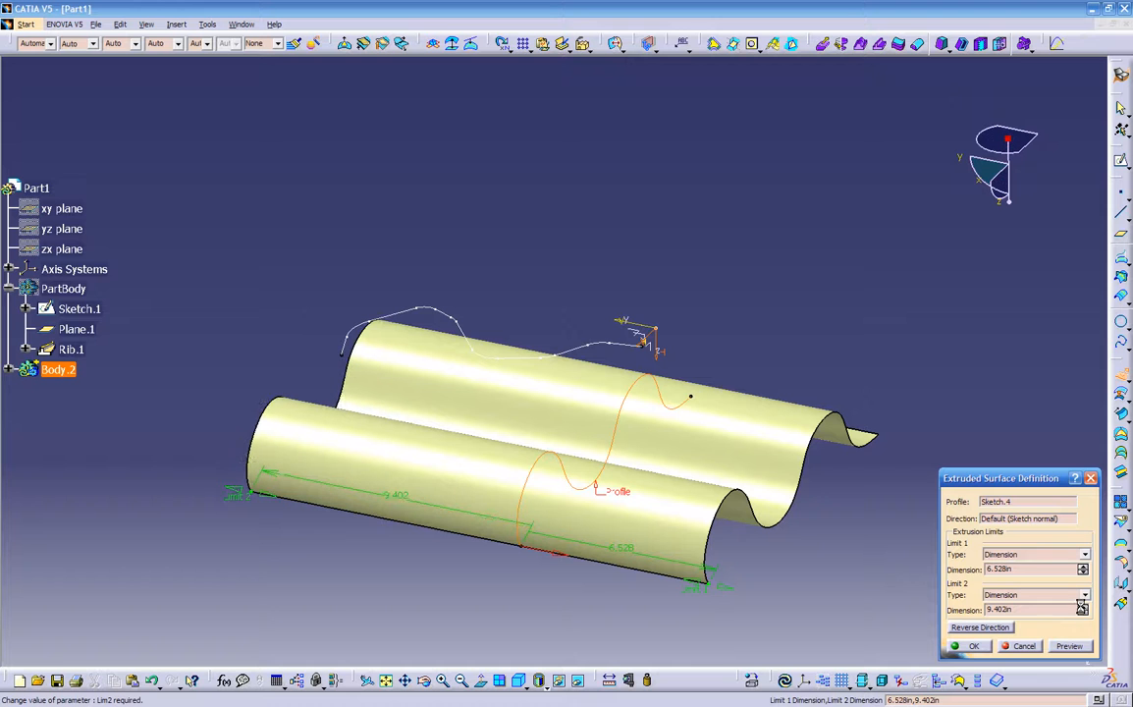
click(1082, 606)
click(1081, 606)
mouse_move(472, 423)
middle_down()
mouse_move(392, 523)
mouse_move(397, 469)
mouse_move(506, 448)
mouse_move(646, 513)
mouse_move(571, 426)
mouse_move(444, 424)
mouse_move(493, 445)
mouse_move(448, 301)
mouse_move(421, 278)
middle_up()
middle_drag(533, 441, 512, 353)
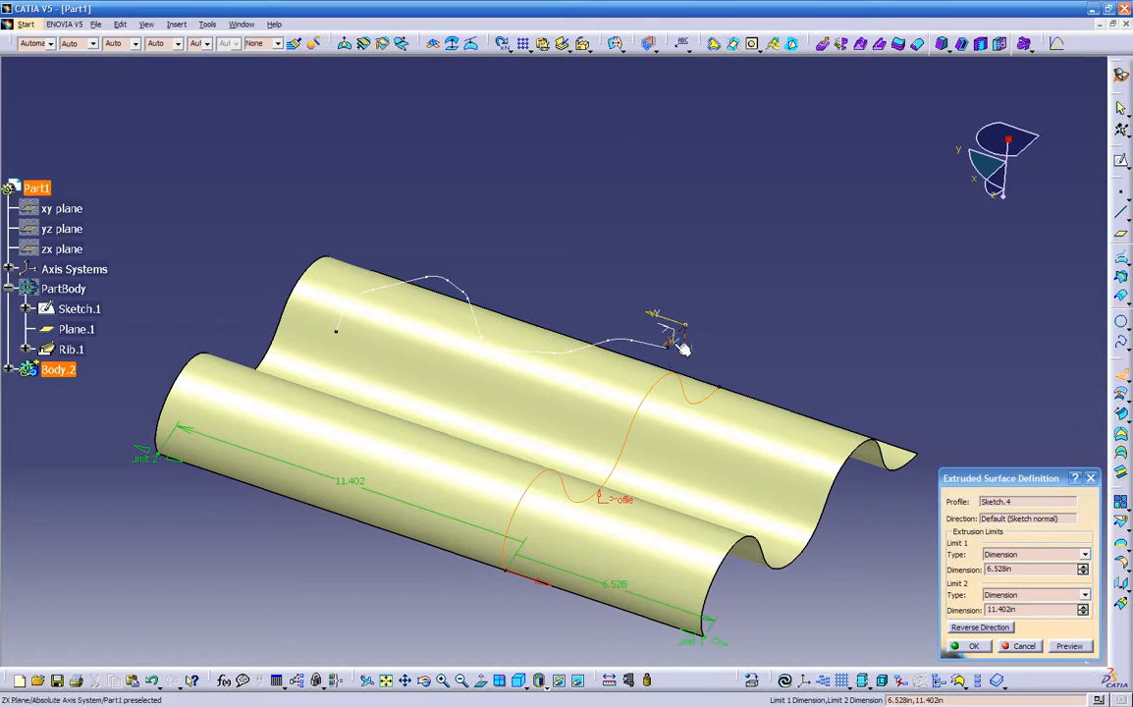
mouse_move(495, 452)
middle_down()
mouse_move(496, 432)
mouse_move(589, 491)
mouse_move(714, 544)
mouse_move(603, 412)
mouse_move(430, 405)
mouse_move(469, 418)
mouse_move(456, 425)
mouse_move(477, 401)
mouse_move(461, 409)
mouse_move(443, 465)
mouse_move(516, 445)
middle_up()
click(983, 645)
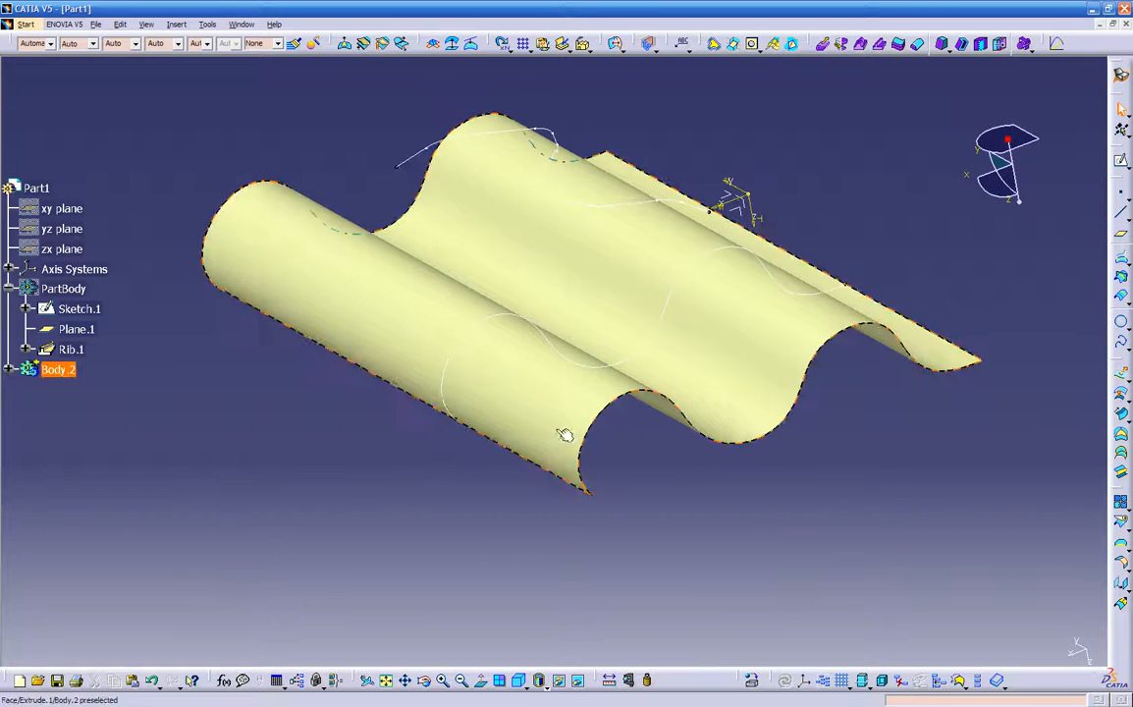
- Set up a projection of type Along a direction, with the wavy extruded surface as support and the absolute Z axis as direction
click(1125, 260)
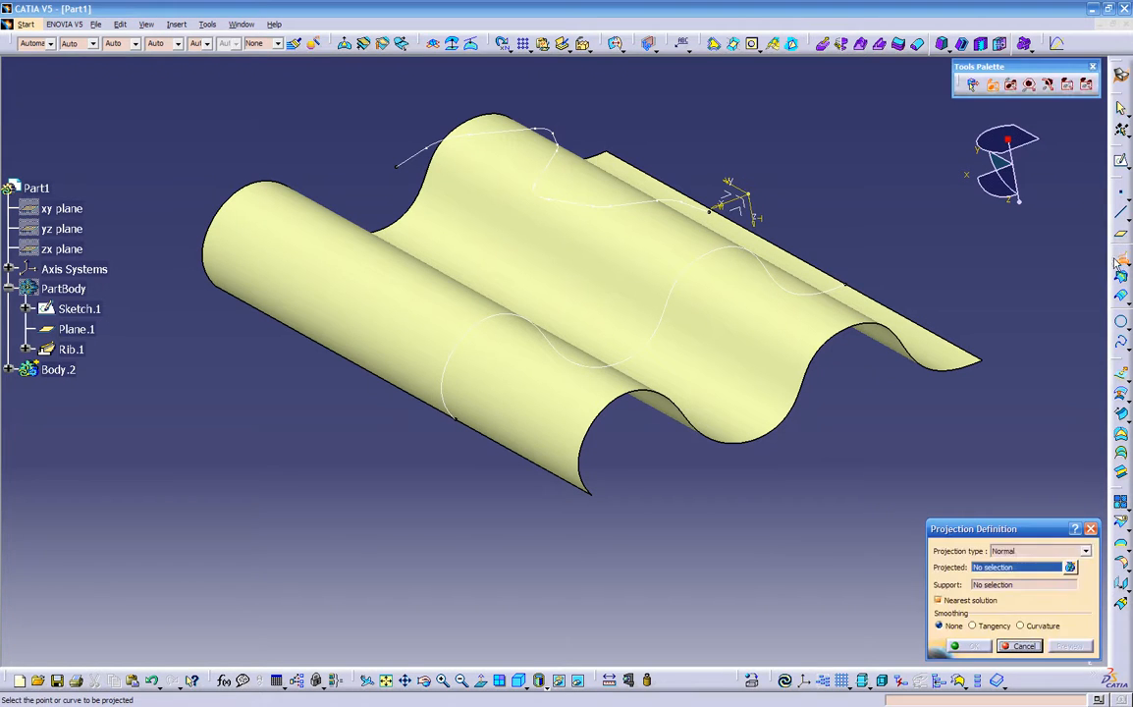
middle_drag(839, 473, 640, 455)
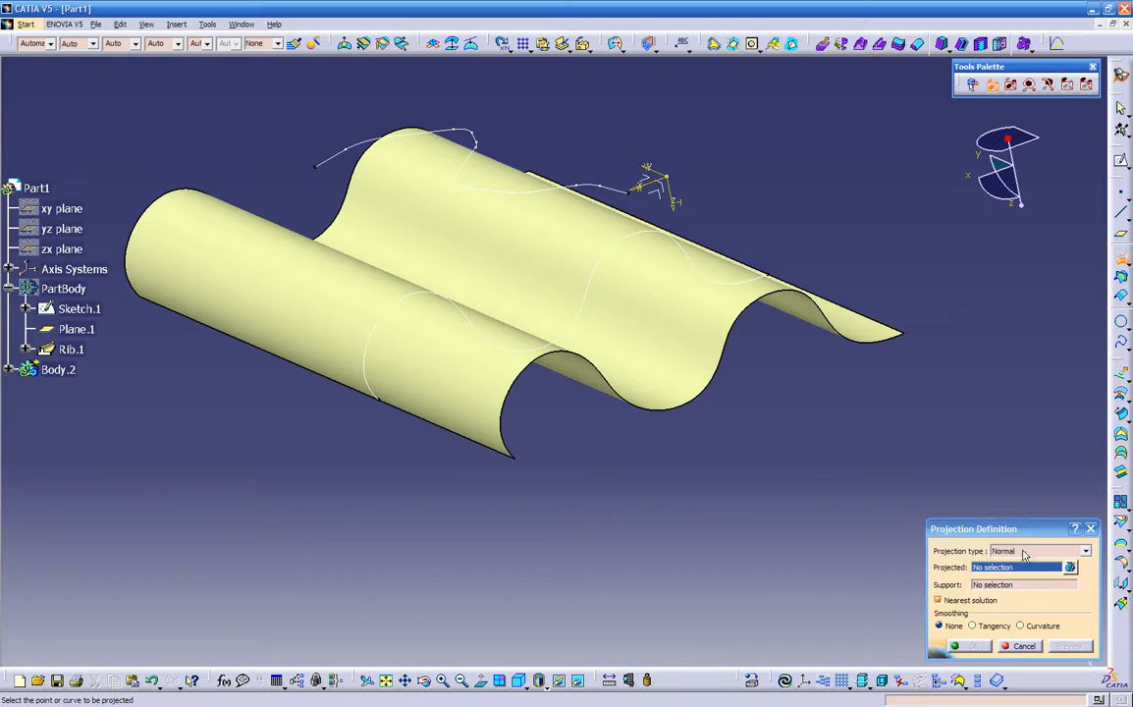
click(1024, 556)
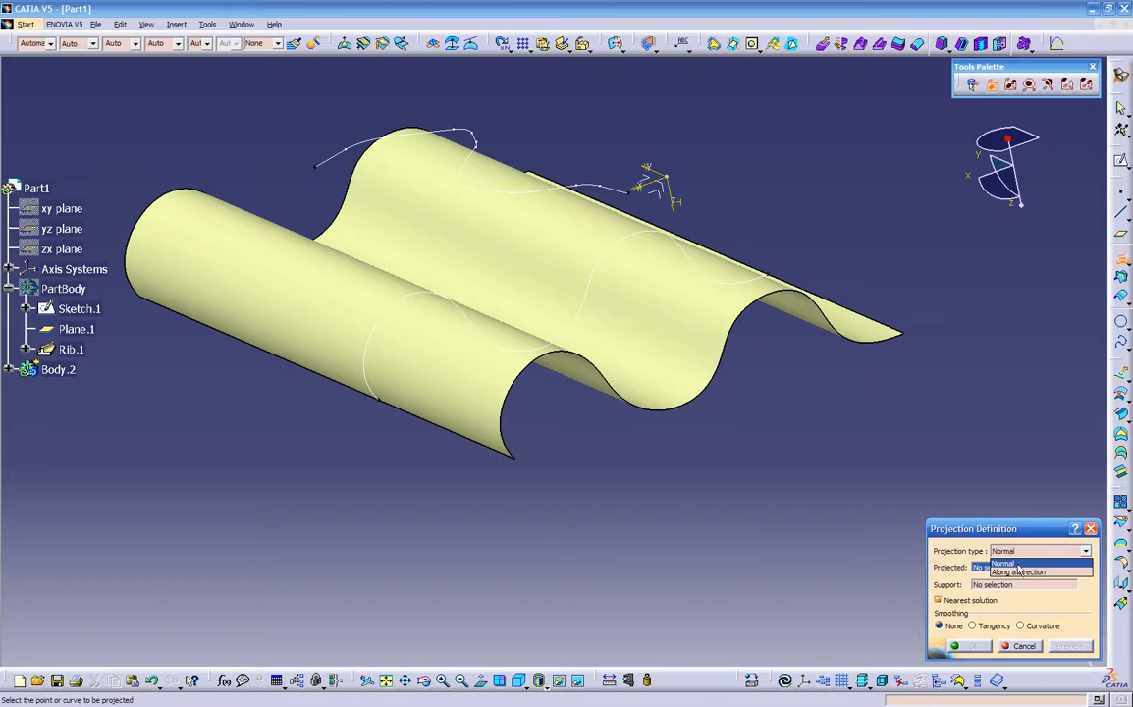
click(1014, 575)
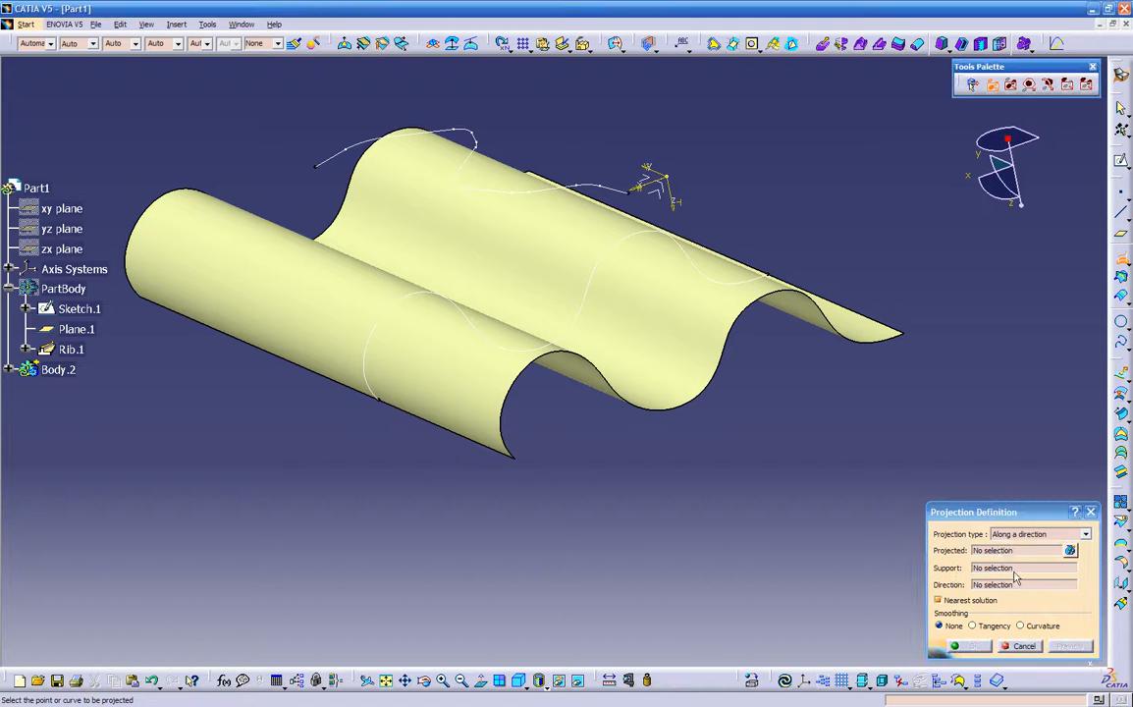
middle_drag(740, 500, 738, 516)
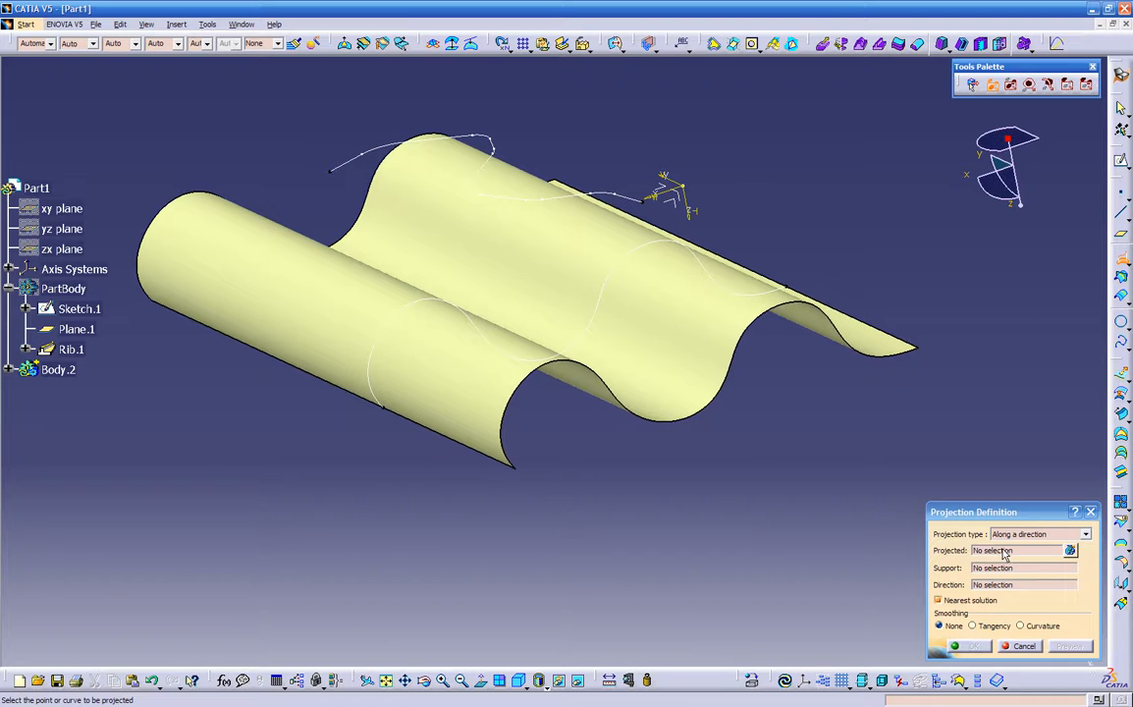
click(1004, 570)
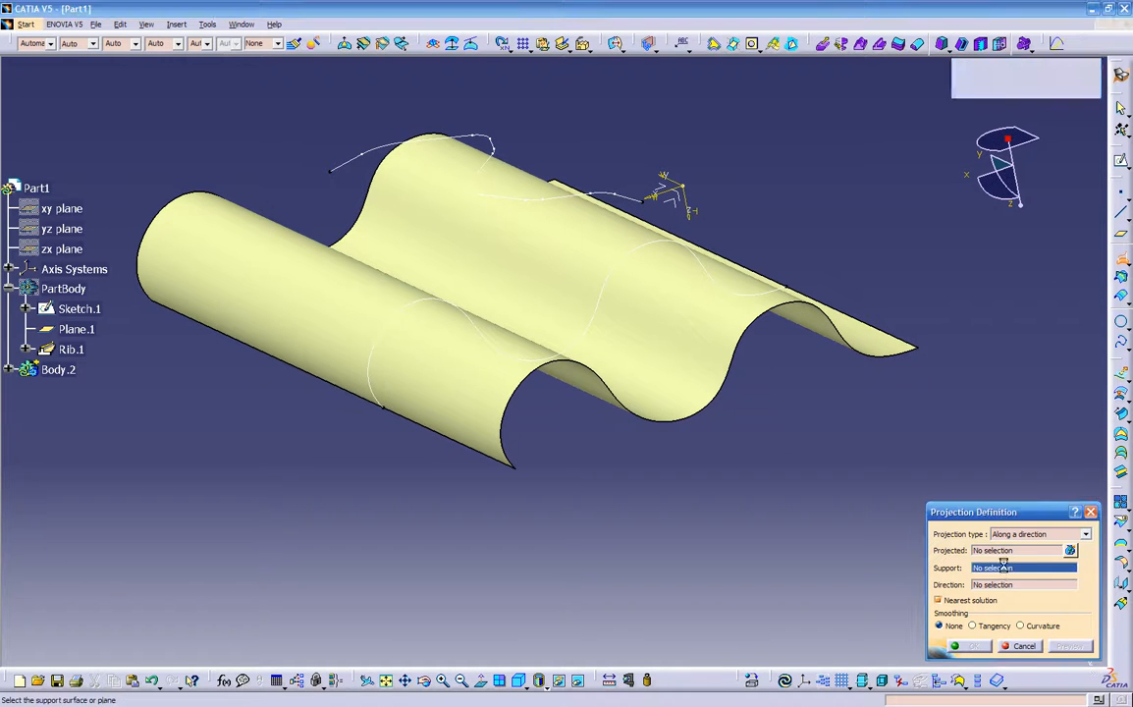
click(687, 356)
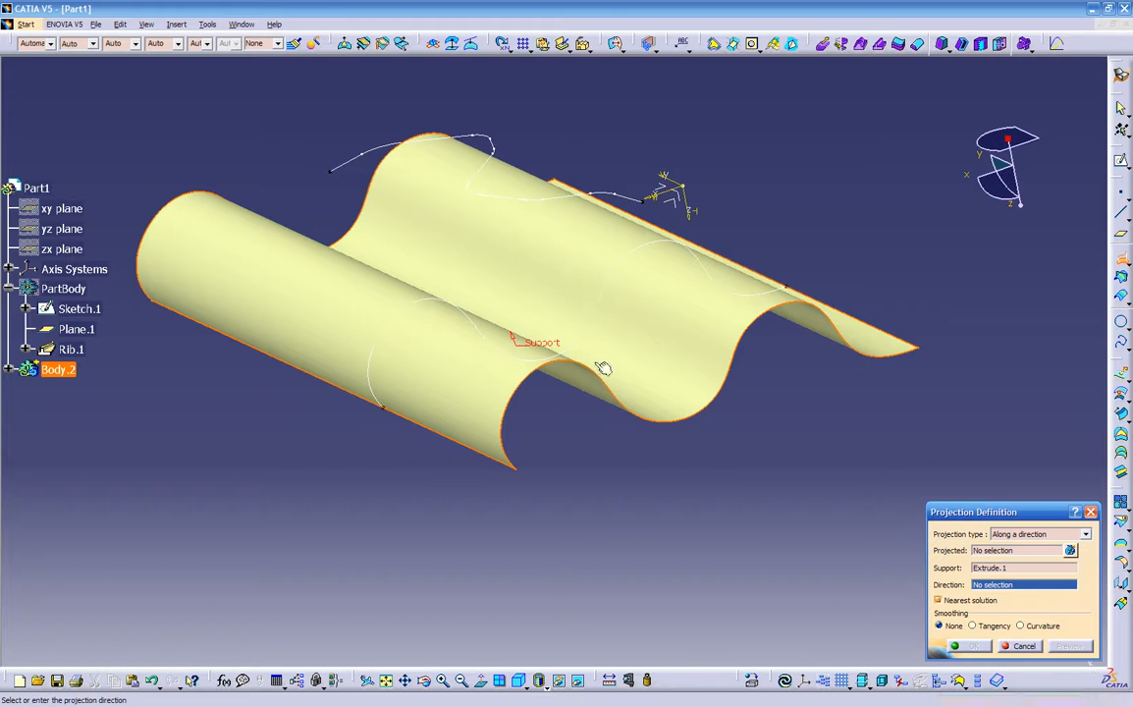
click(693, 210)
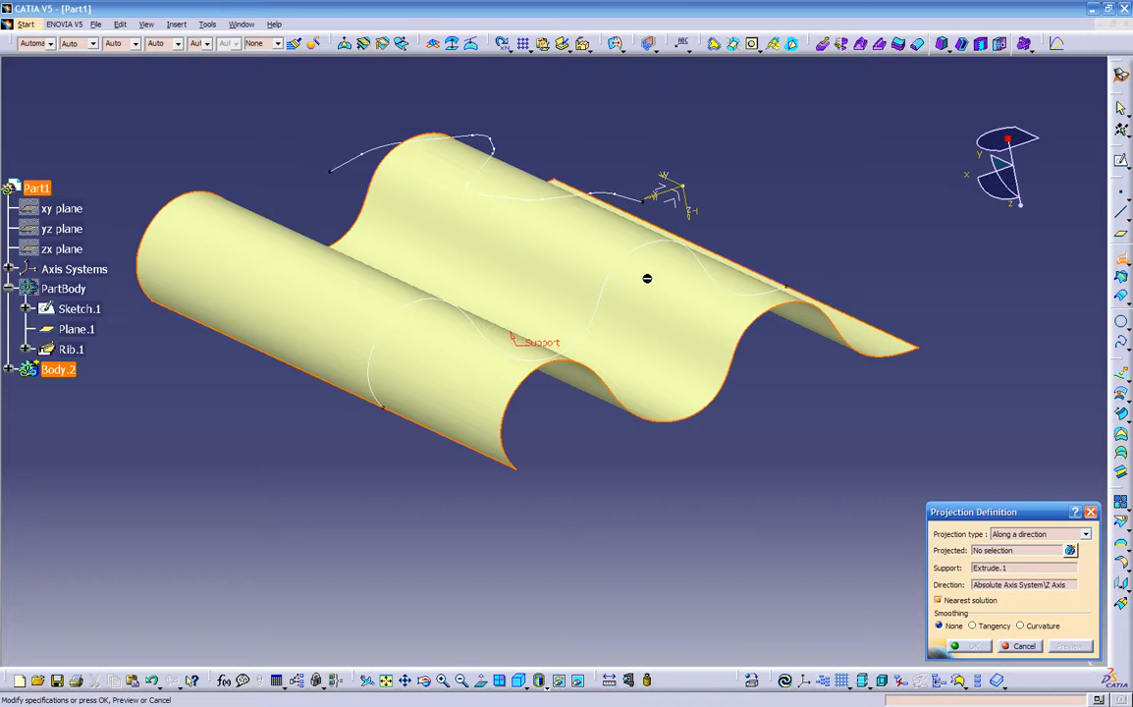
- Choose the rounded path sketch, Sketch.3, as the curve to project and preview the projection
click(1004, 552)
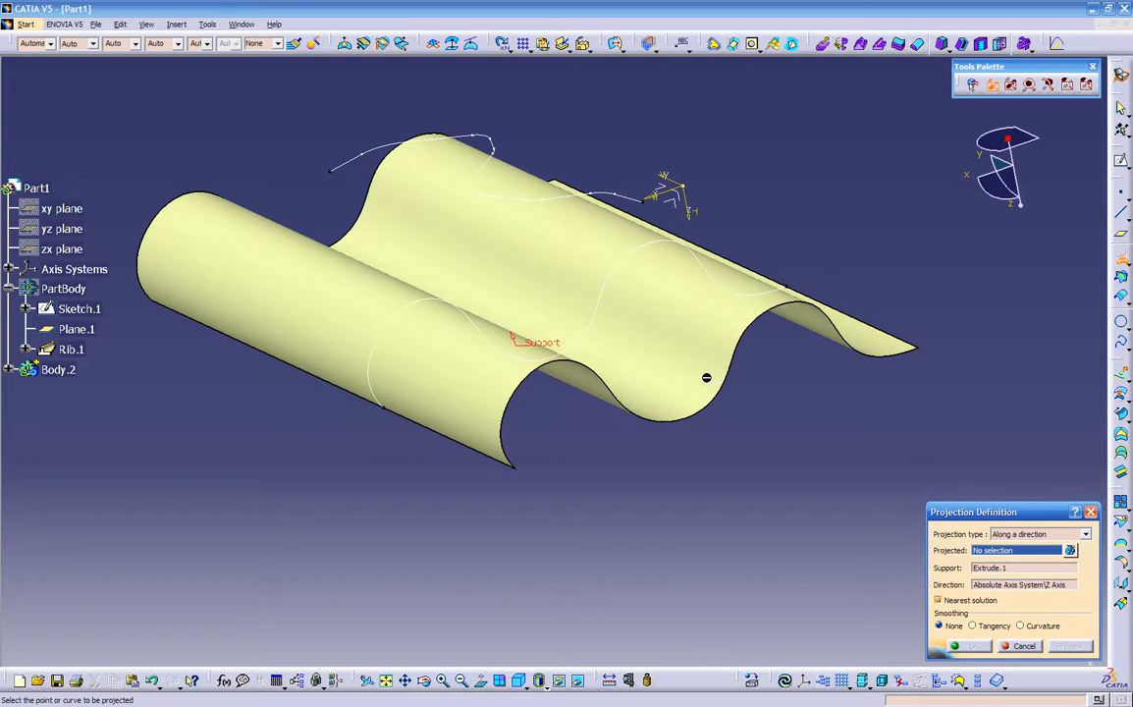
click(533, 201)
middle_drag(533, 202, 679, 396)
click(1068, 648)
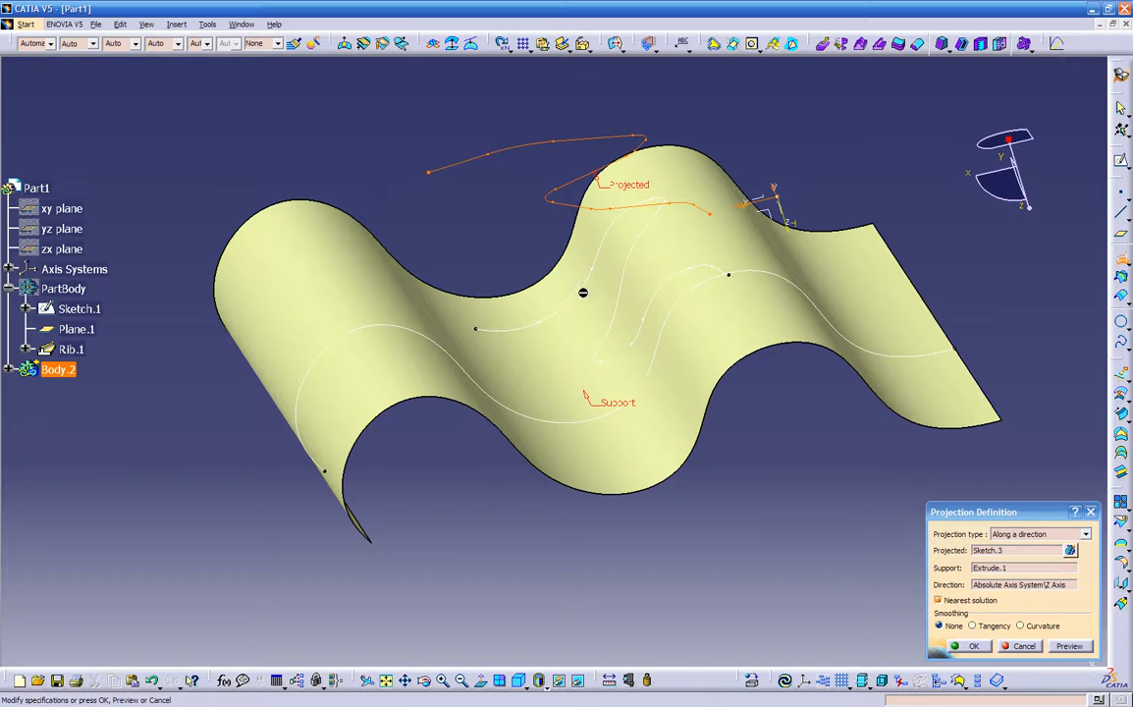
right_click(304, 256)
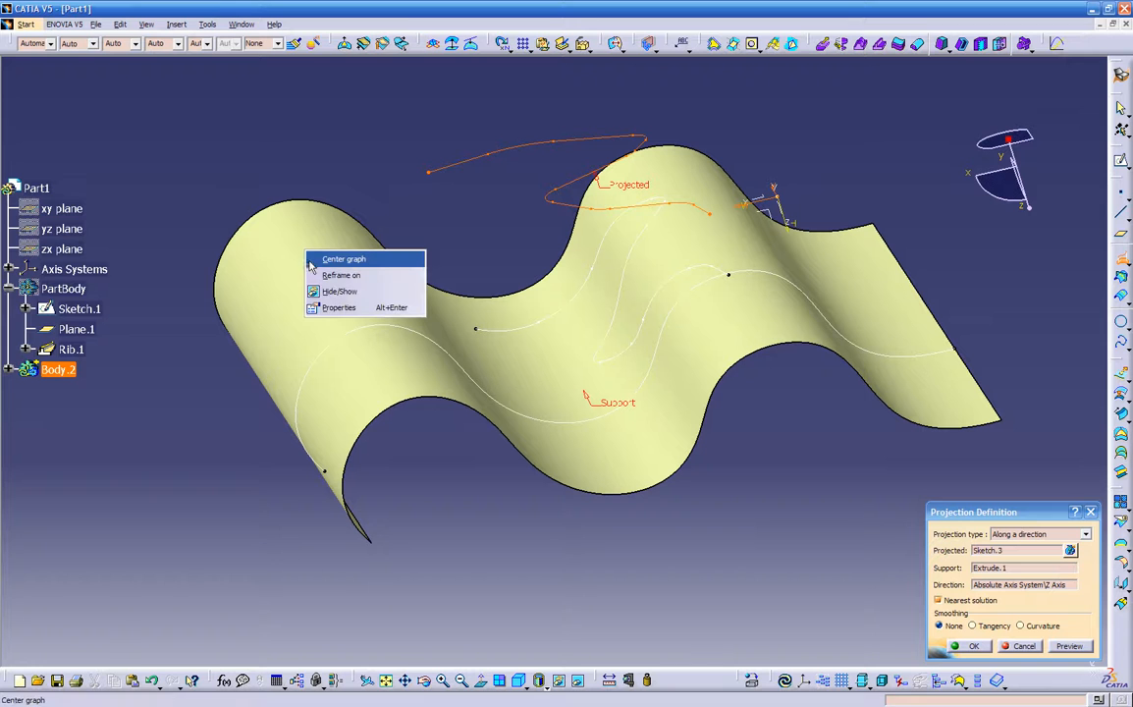
click(331, 313)
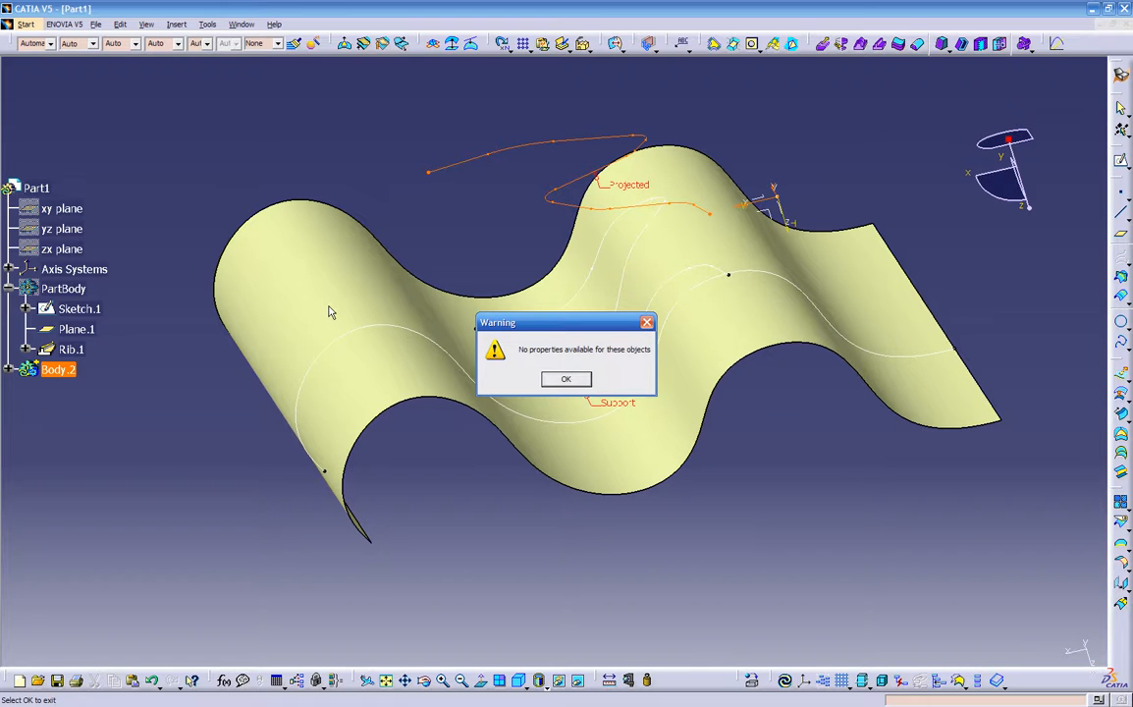
click(552, 378)
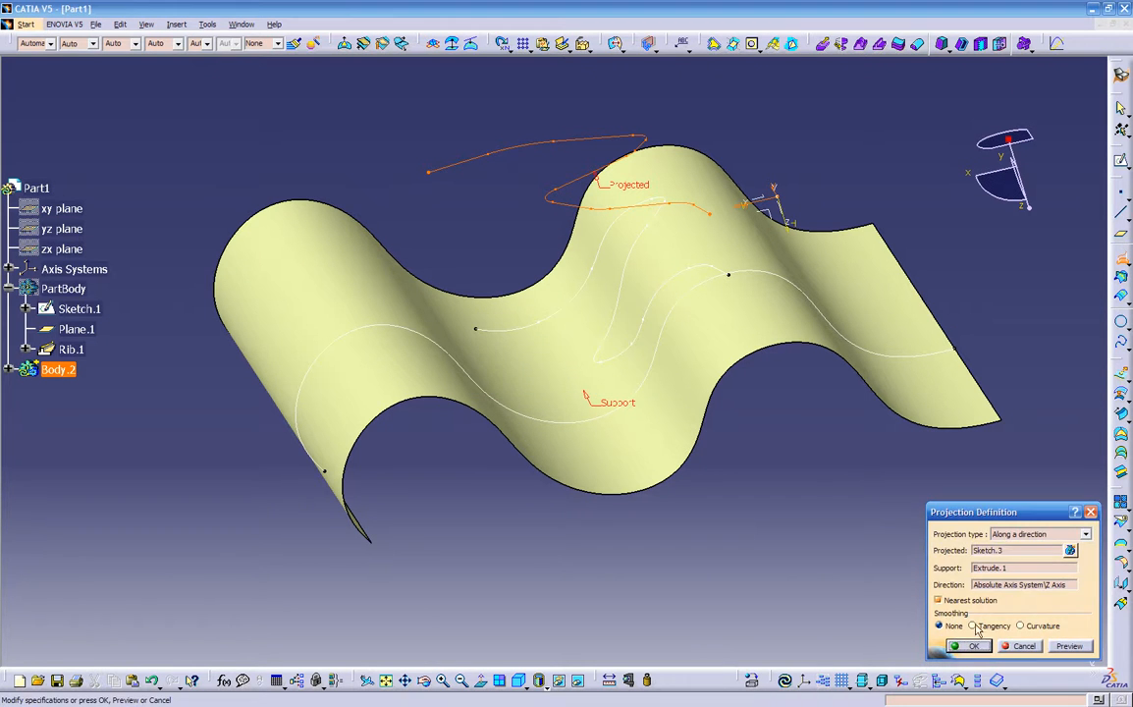
- Create the projection and change the wavy surface's fill color to dark red
click(968, 646)
click(310, 279)
right_click(311, 279)
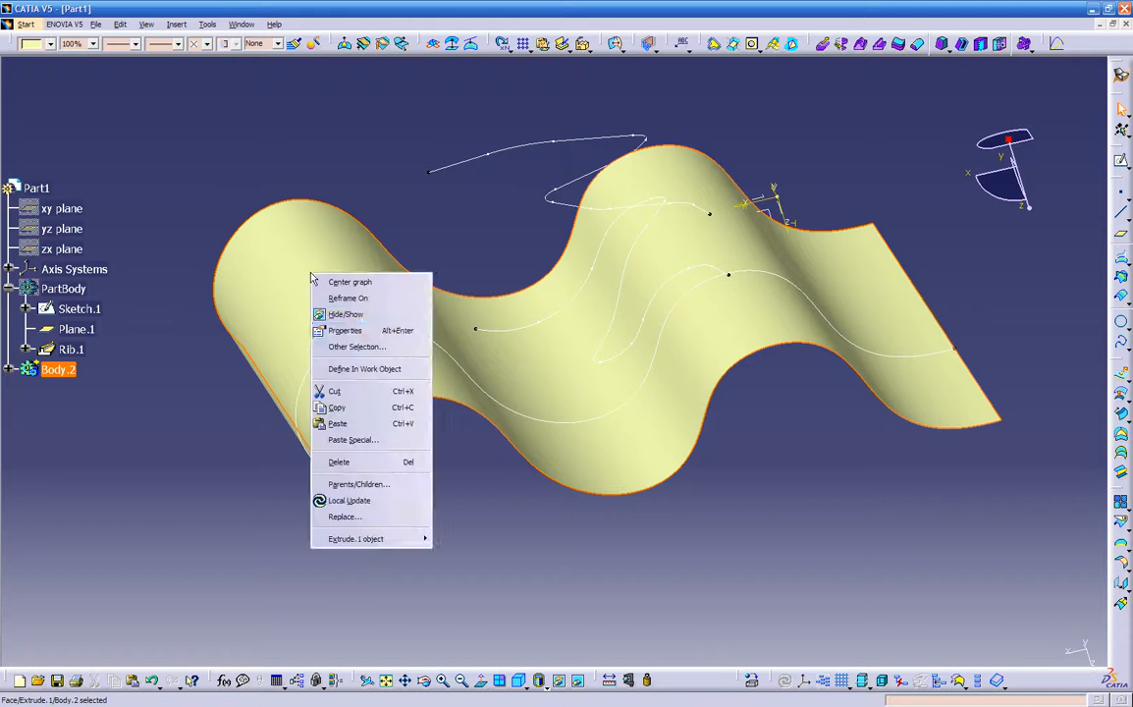
click(352, 258)
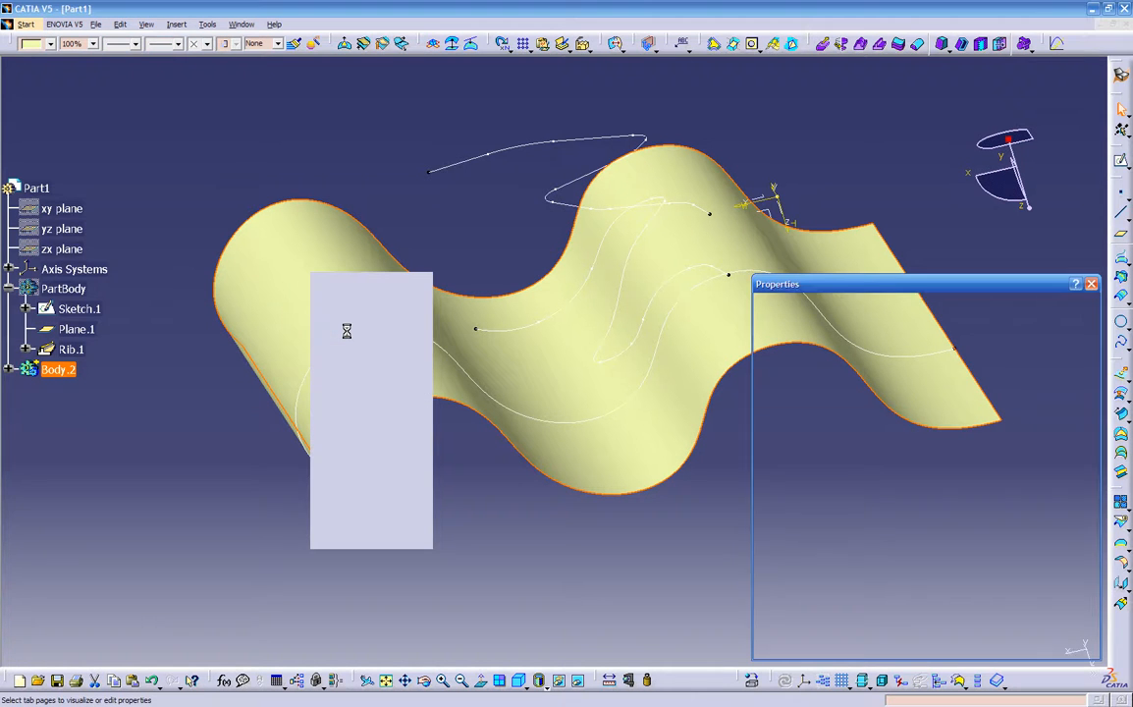
click(837, 361)
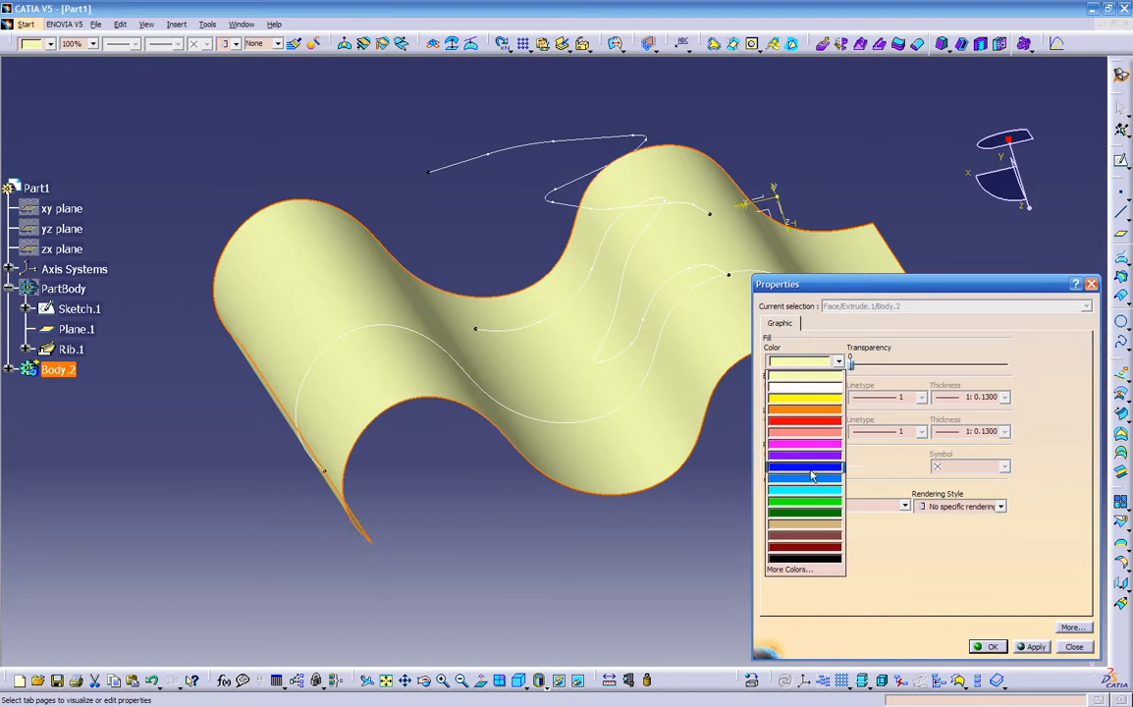
click(797, 545)
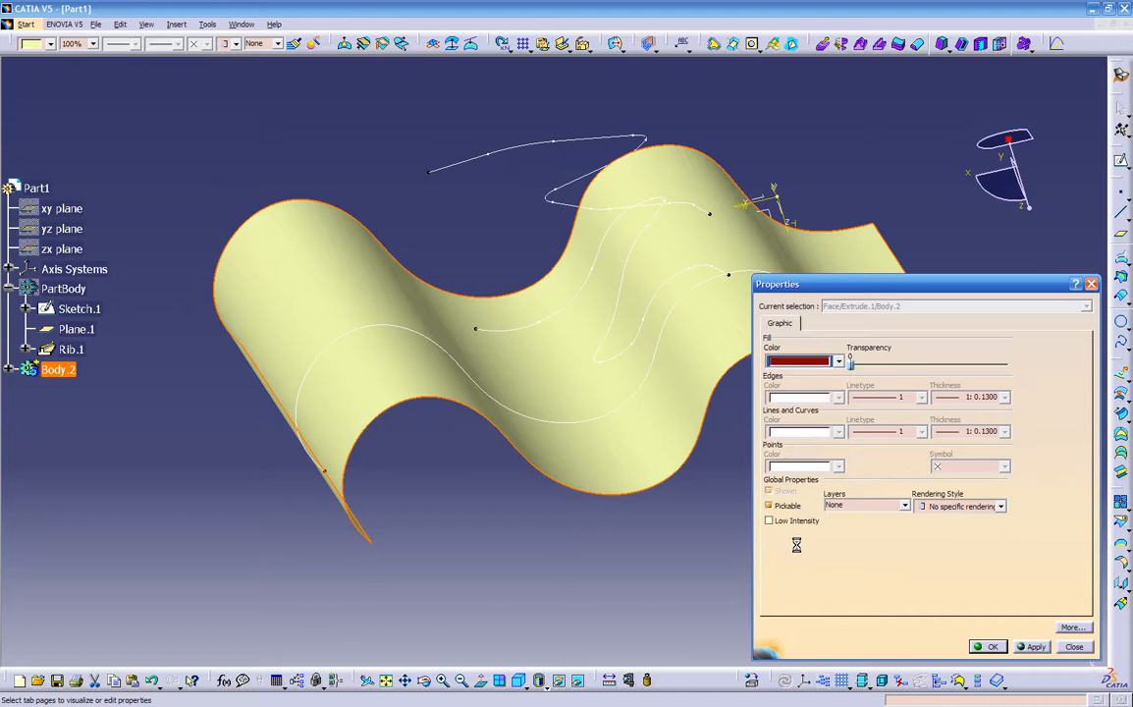
click(1036, 647)
click(992, 647)
- Inspect the projected curve on the wavy surface, expanding Body.2 in the tree and highlighting Project.1
mouse_move(552, 539)
middle_down()
mouse_move(587, 393)
mouse_move(519, 385)
mouse_move(539, 386)
middle_up()
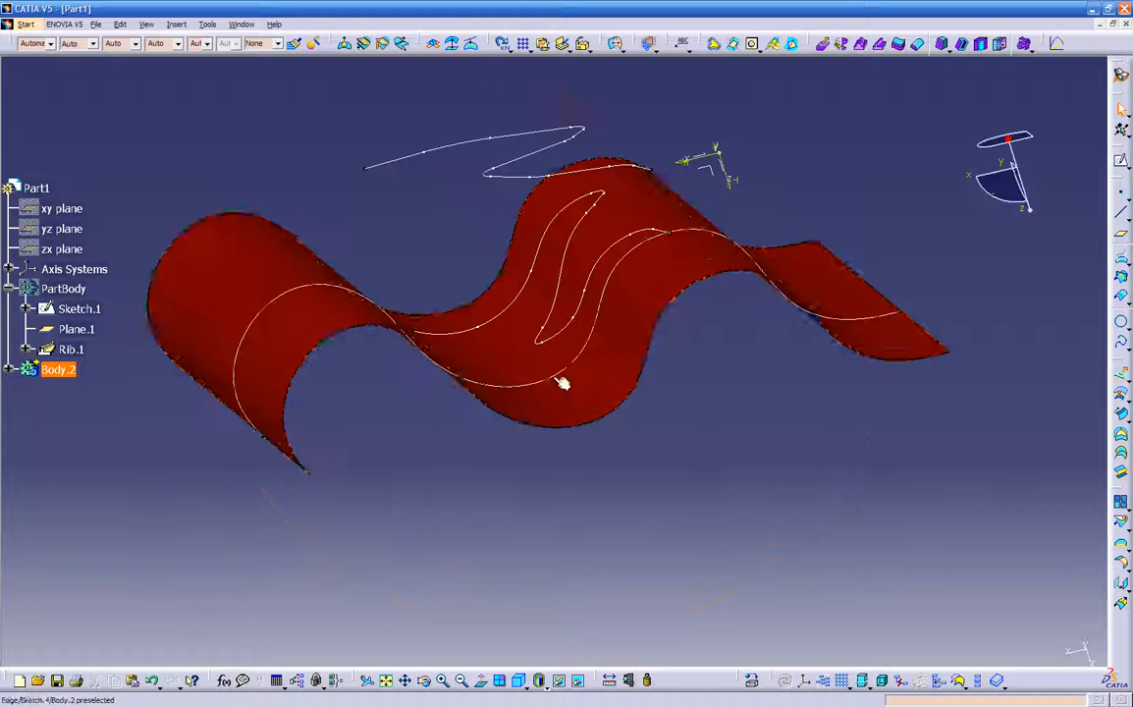
click(694, 445)
mouse_move(693, 445)
middle_down()
mouse_move(759, 531)
mouse_move(731, 494)
mouse_move(744, 542)
mouse_move(523, 449)
middle_up()
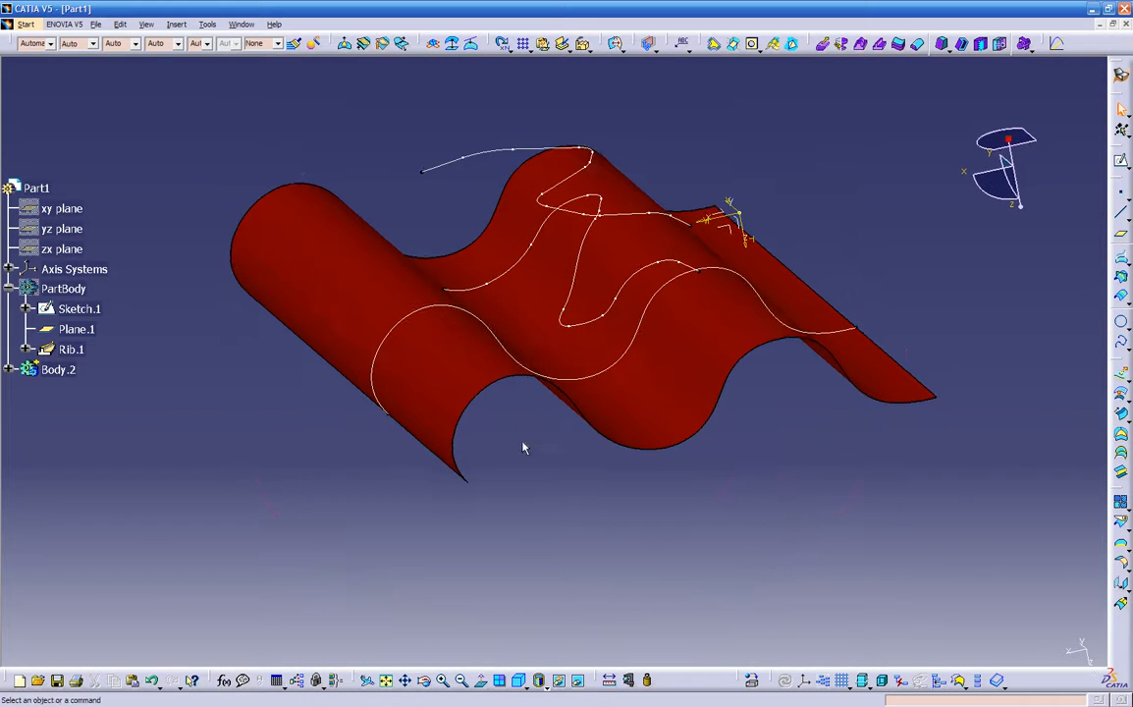
click(9, 371)
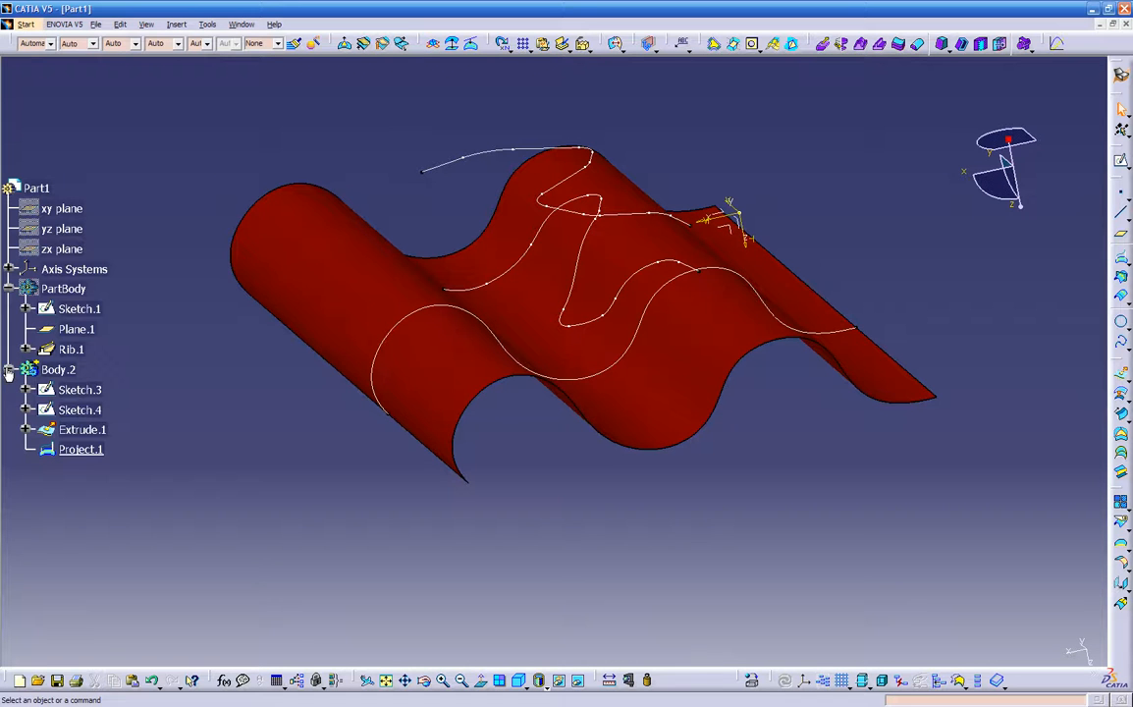
click(81, 449)
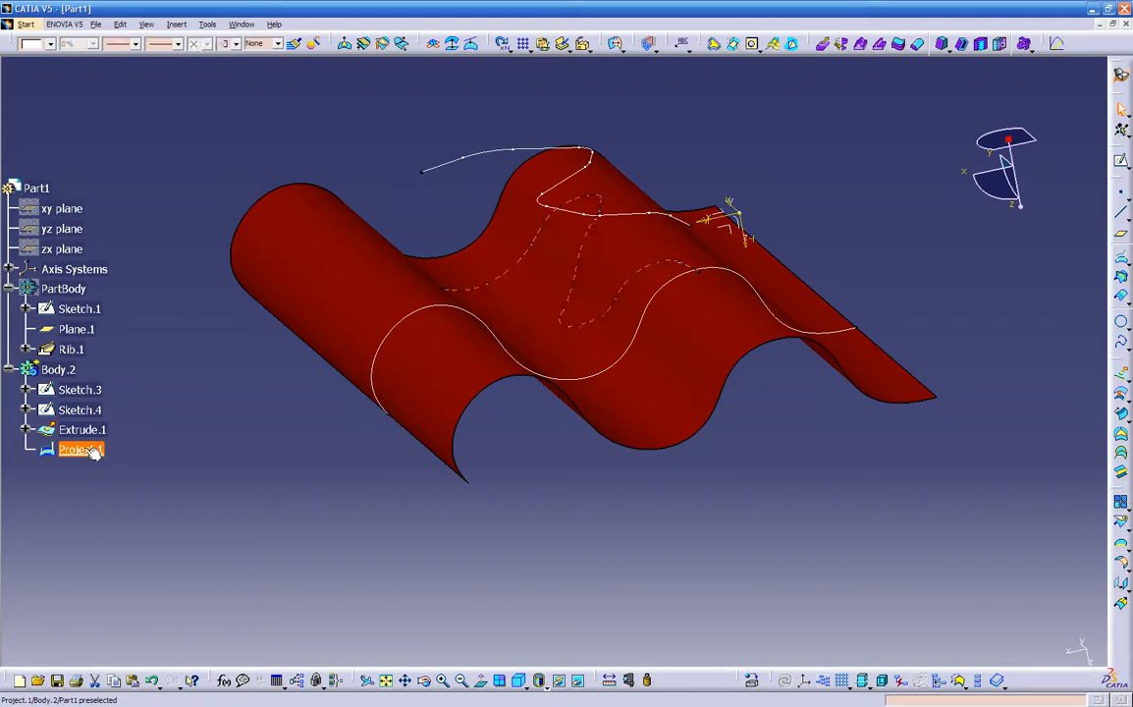
click(239, 459)
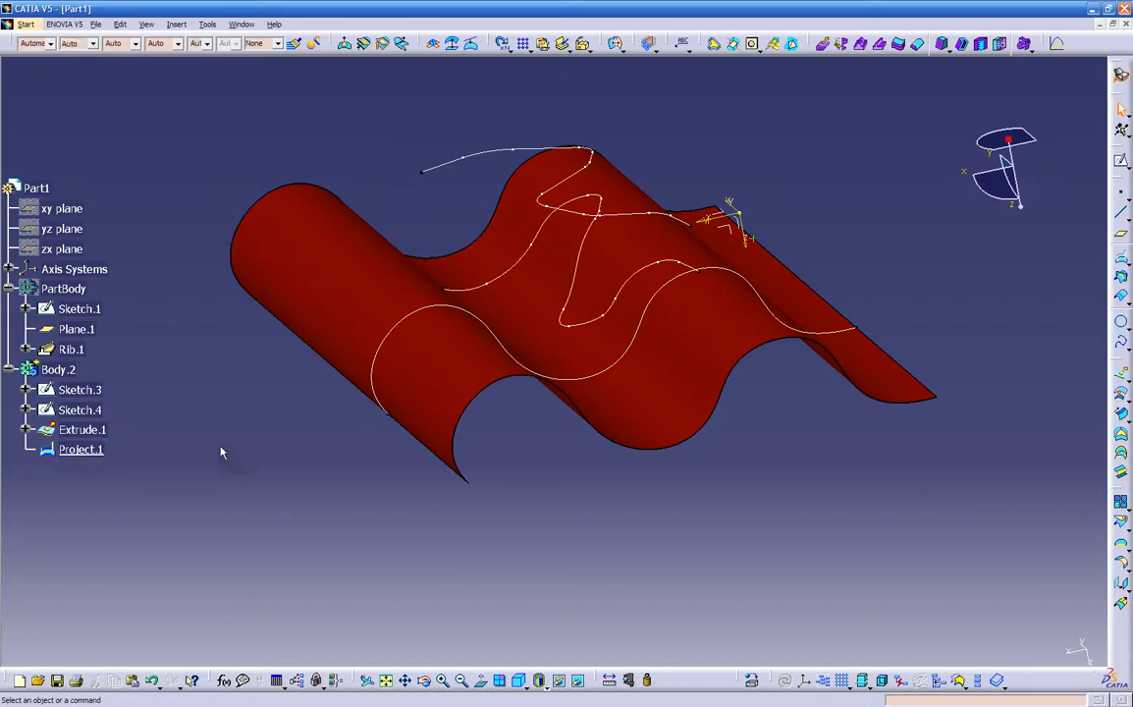
middle_drag(294, 458, 337, 447)
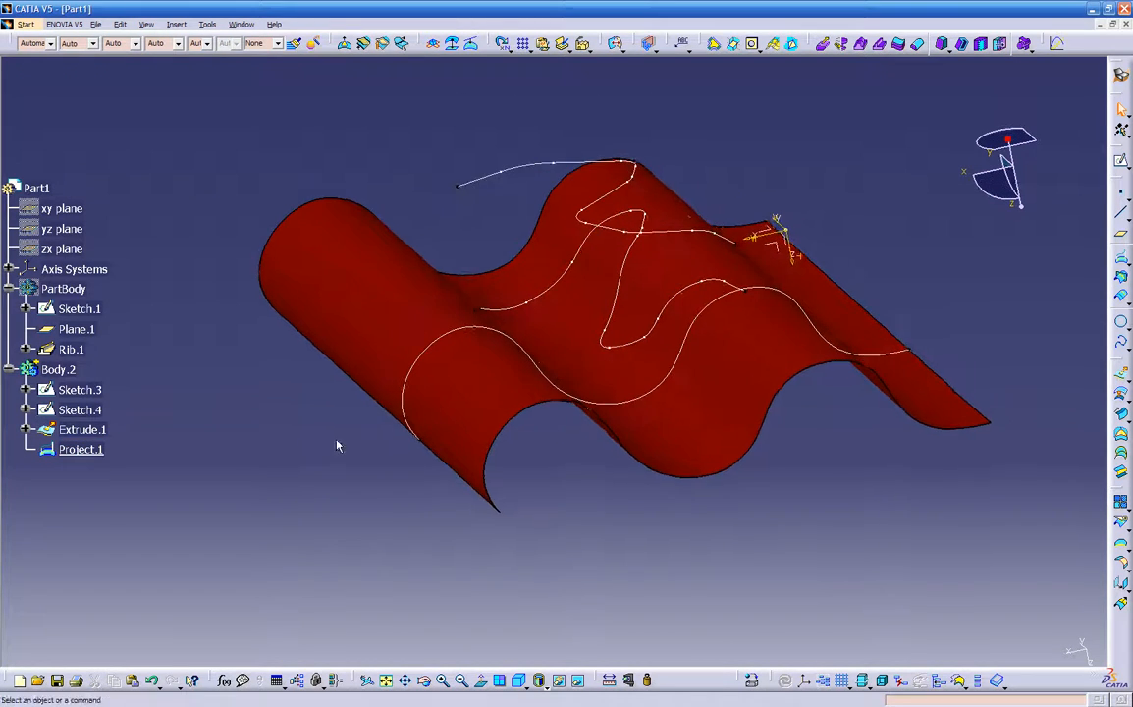
- Switch to the Part Design workbench
click(1122, 79)
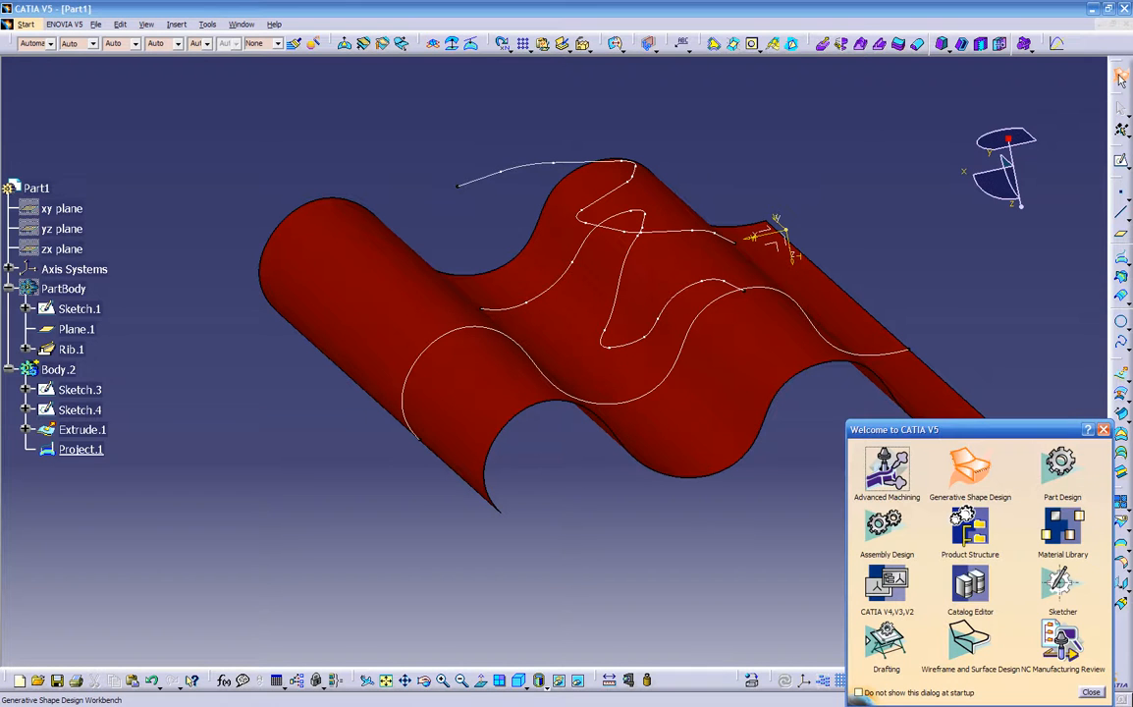
click(1061, 464)
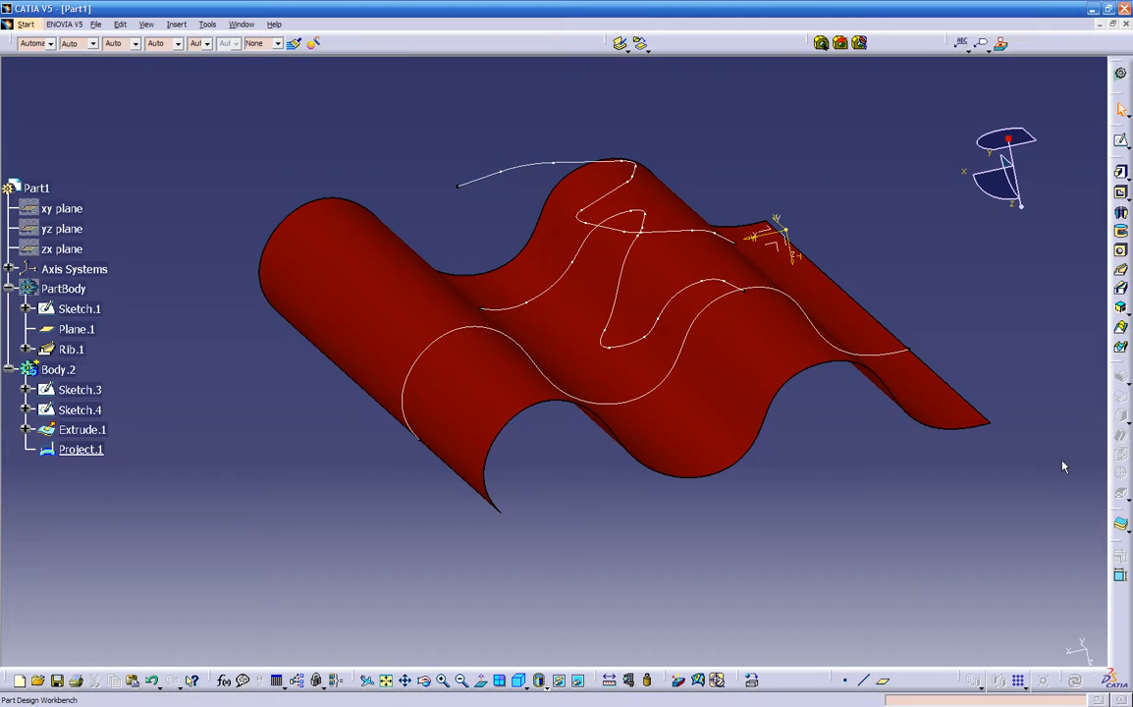
middle_drag(850, 491, 612, 493)
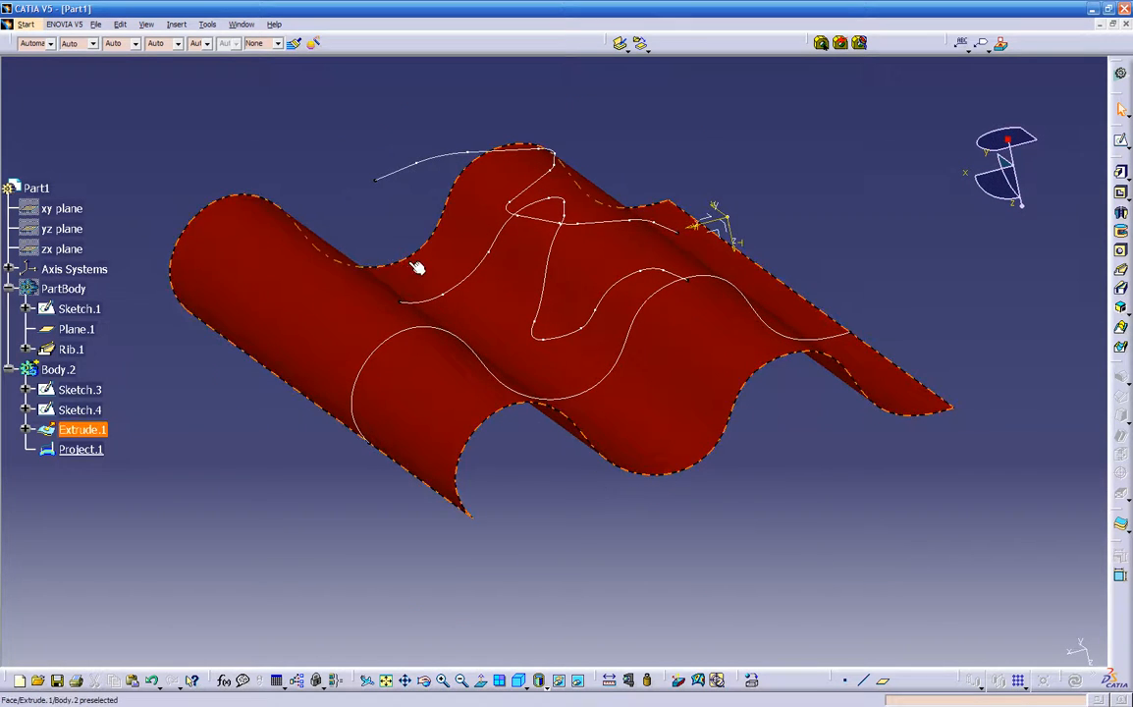
- Hide Sketch.3, Sketch.4 and Extrude.1 so only the projected curve stays shown
click(98, 429)
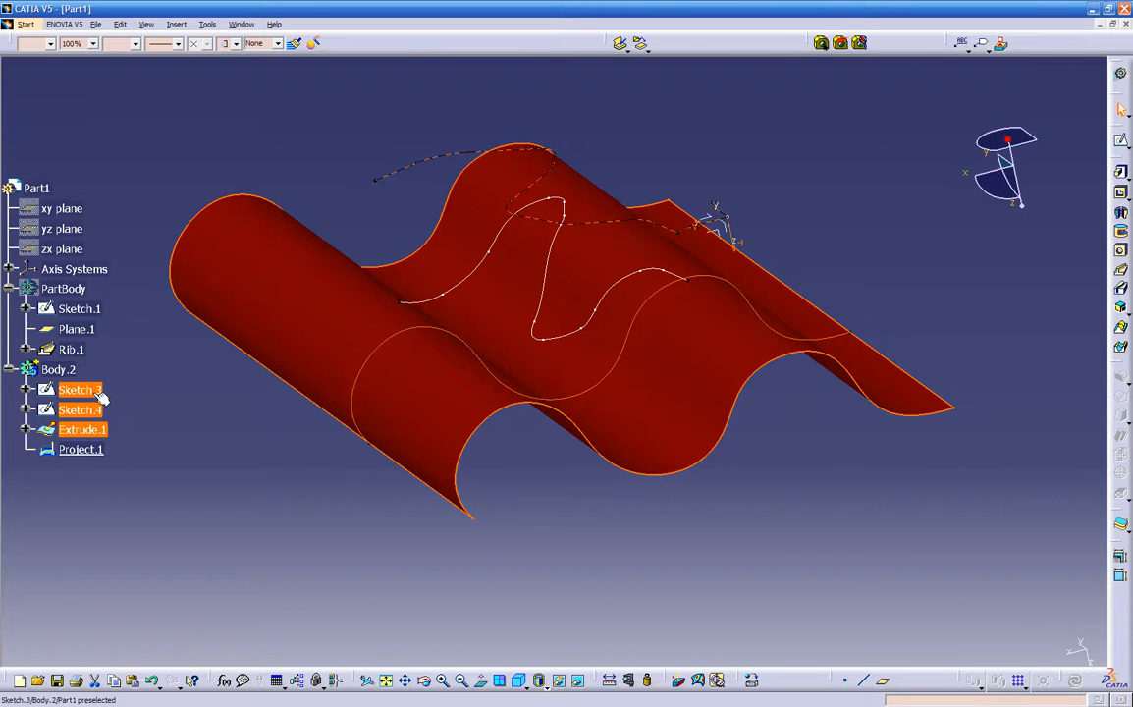
click(127, 422)
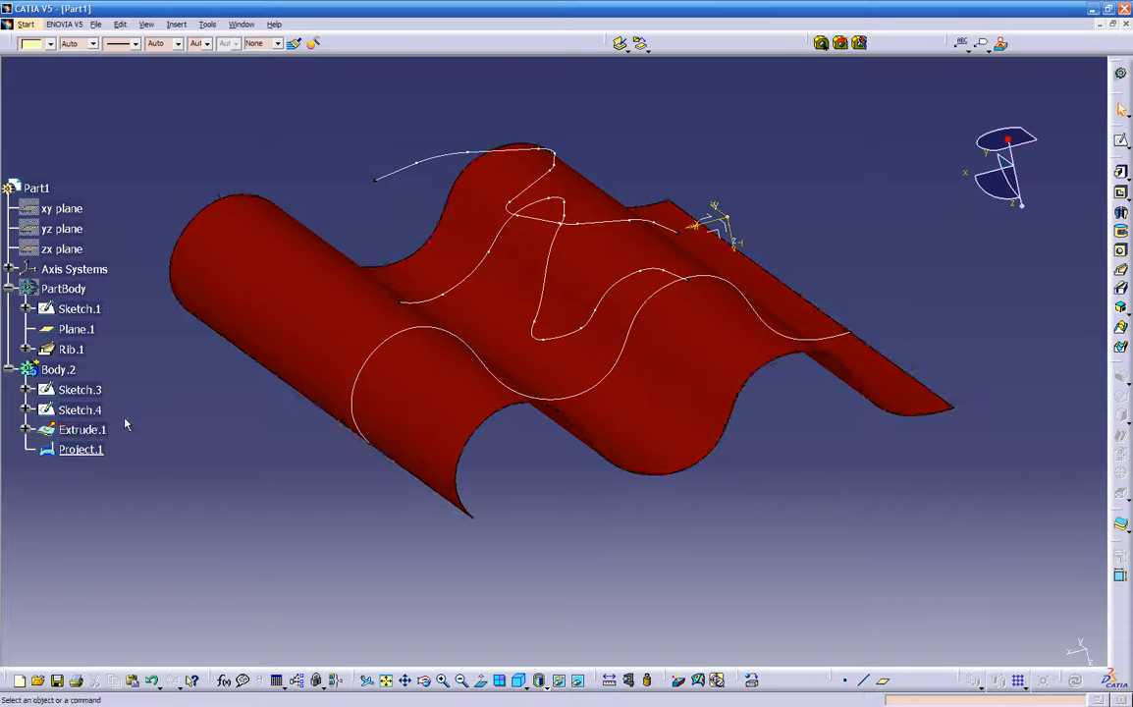
right_click(97, 429)
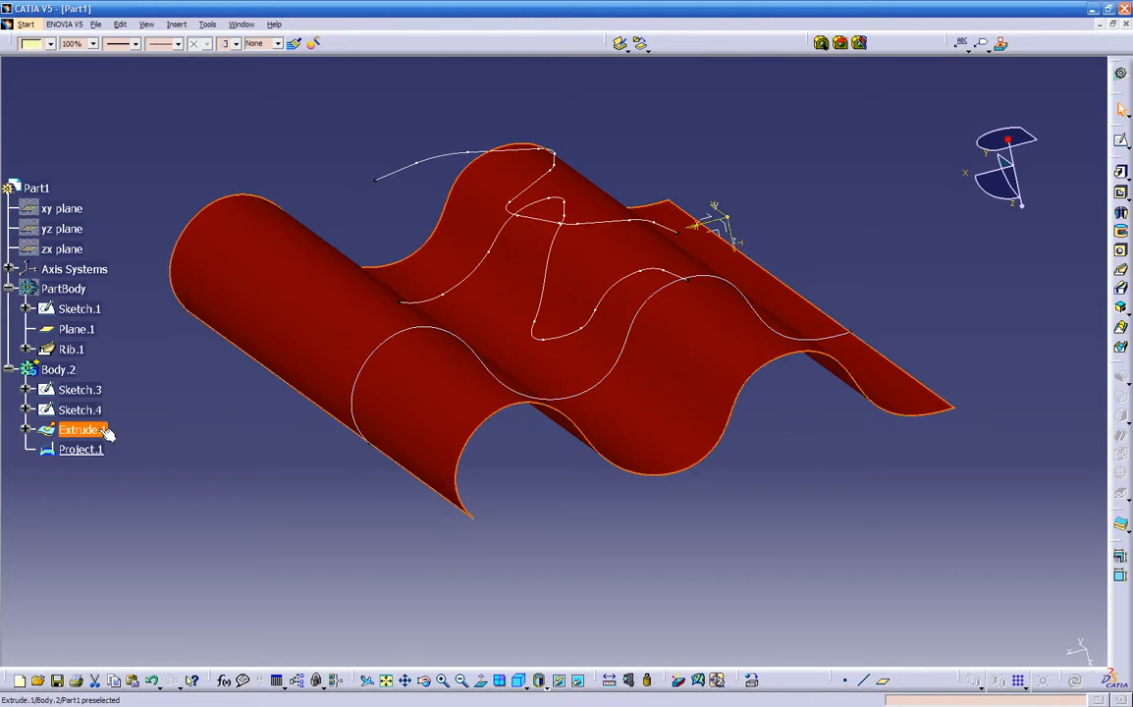
right_click(89, 392)
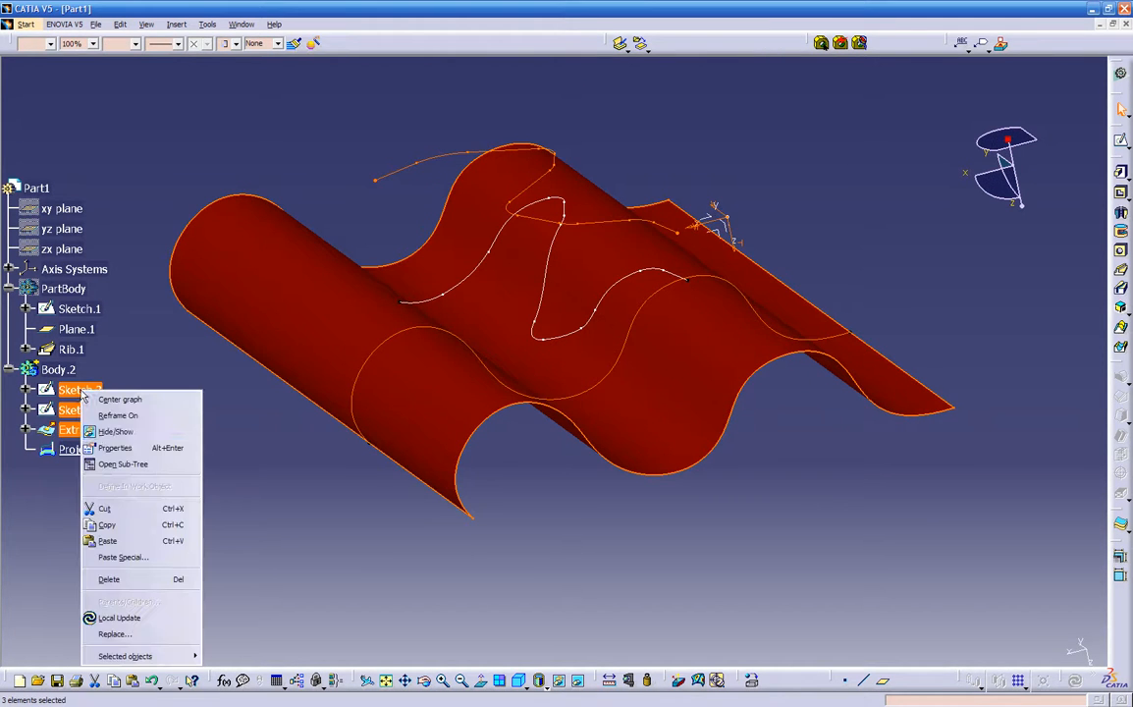
click(115, 432)
middle_drag(431, 391, 483, 429)
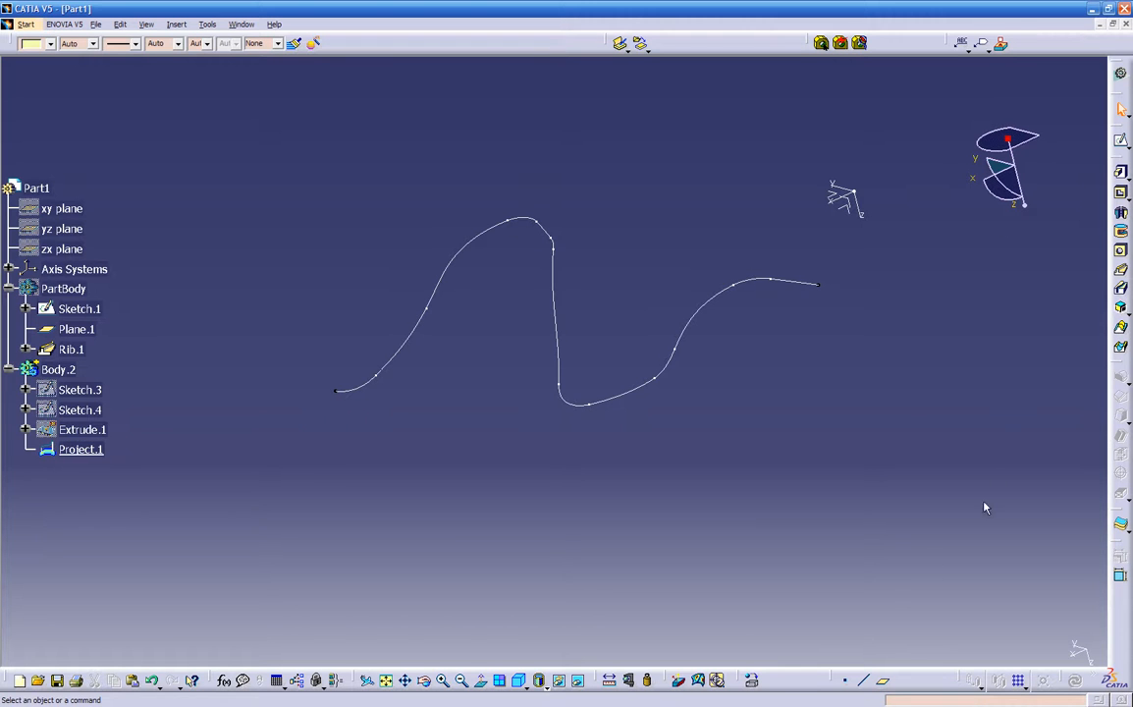
- Create a plane normal to the projected curve at its endpoint farthest from the axis system
click(883, 680)
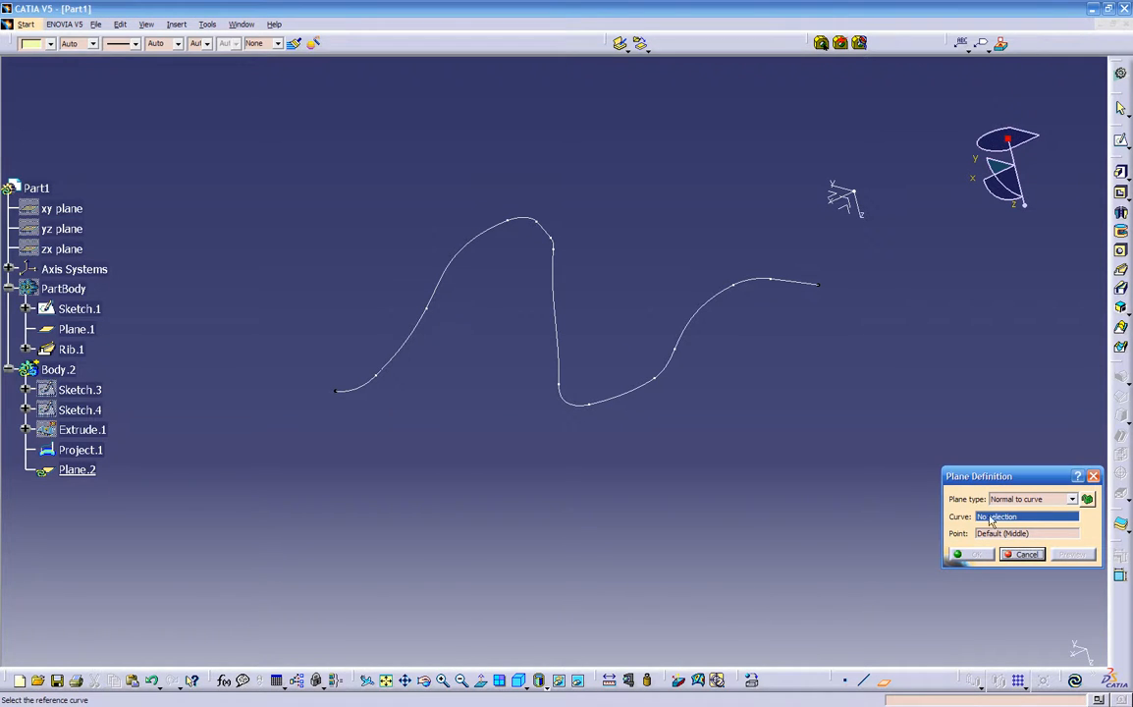
click(415, 332)
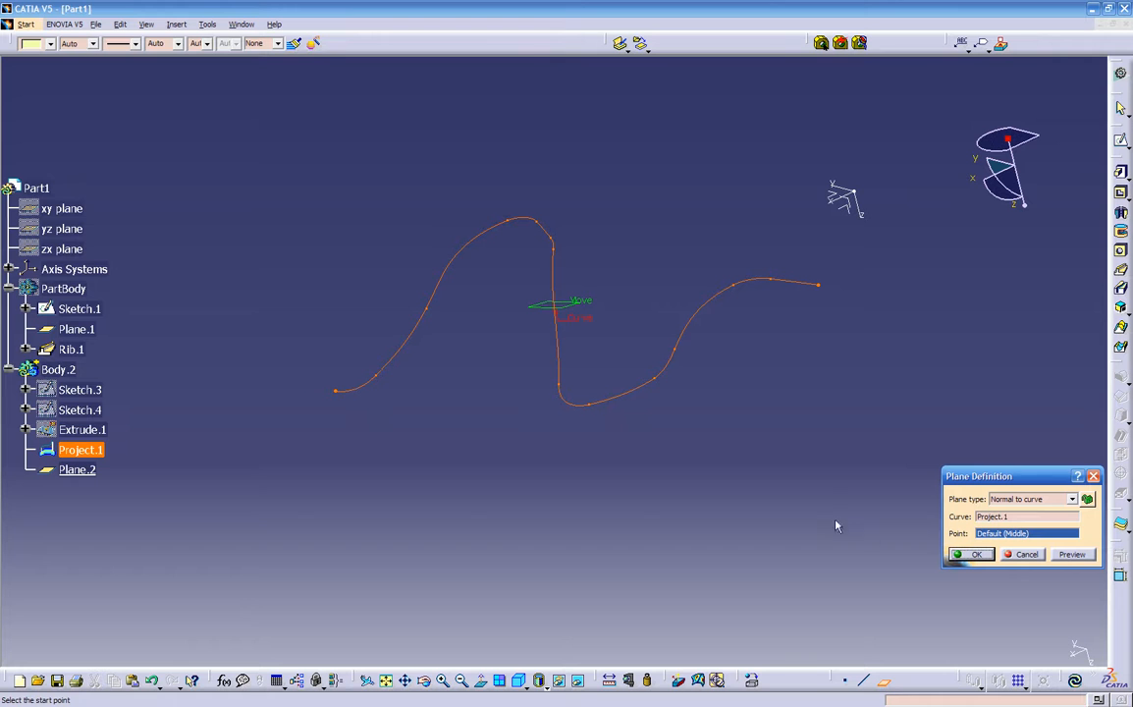
click(338, 392)
click(975, 555)
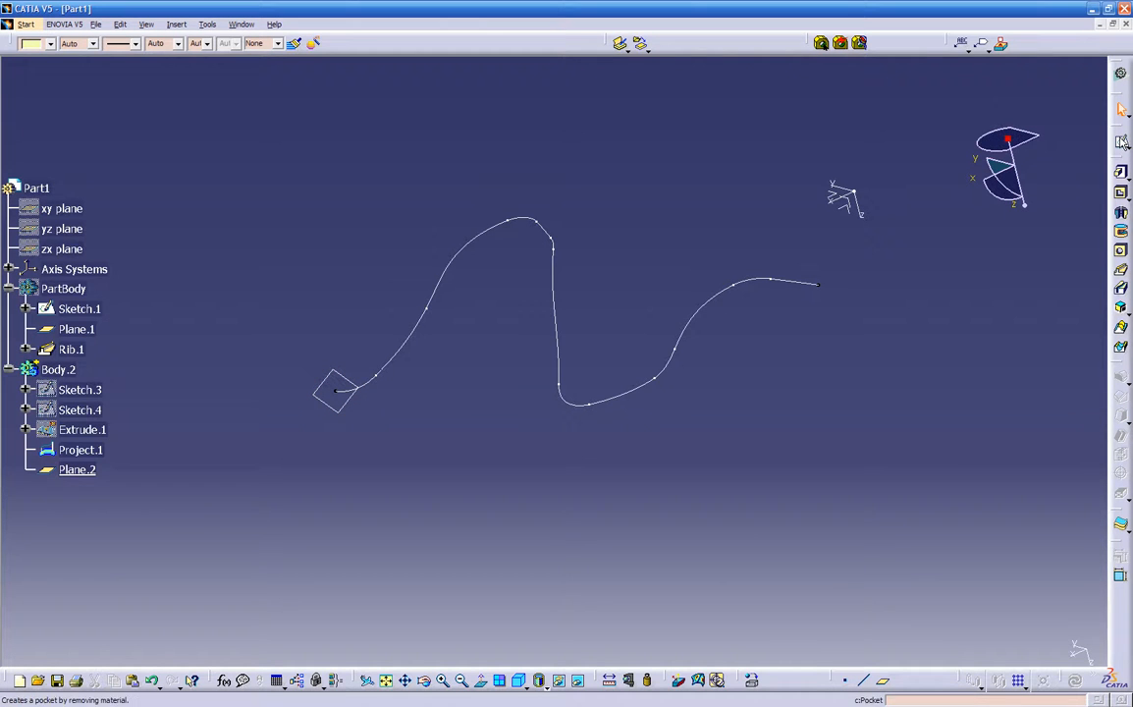
- Sketch a horizontal elongated hole on the plane at the curve's end, about 1.06 in between centres and 0.41 in radius
click(1122, 143)
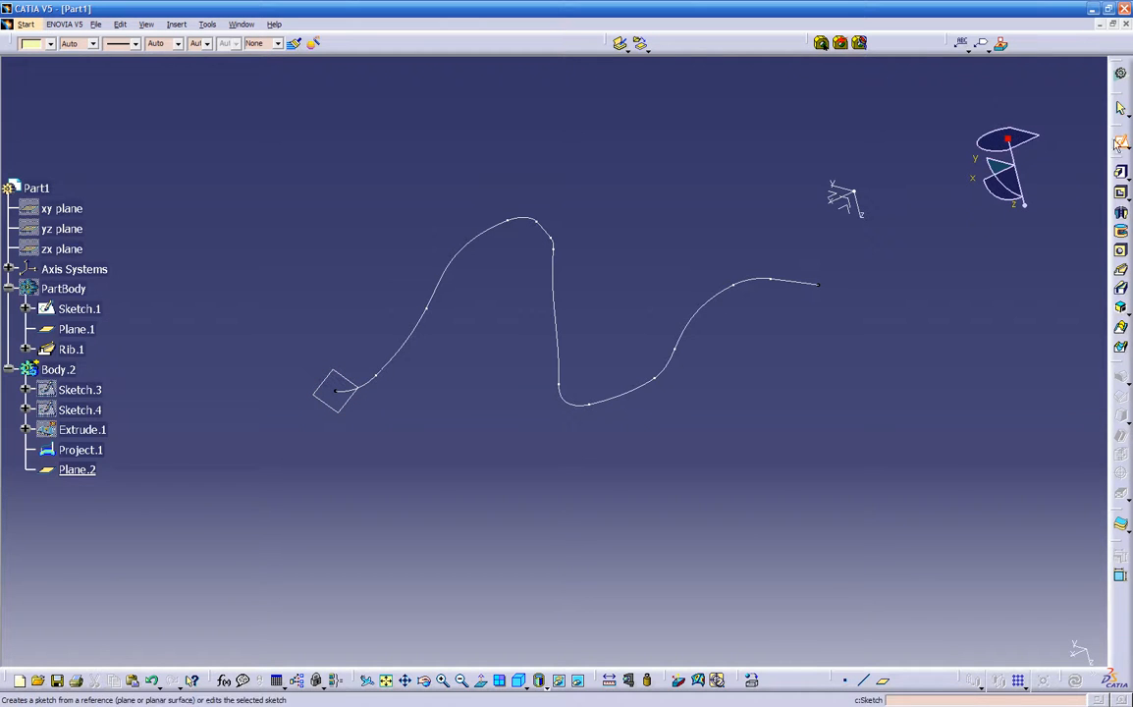
click(342, 405)
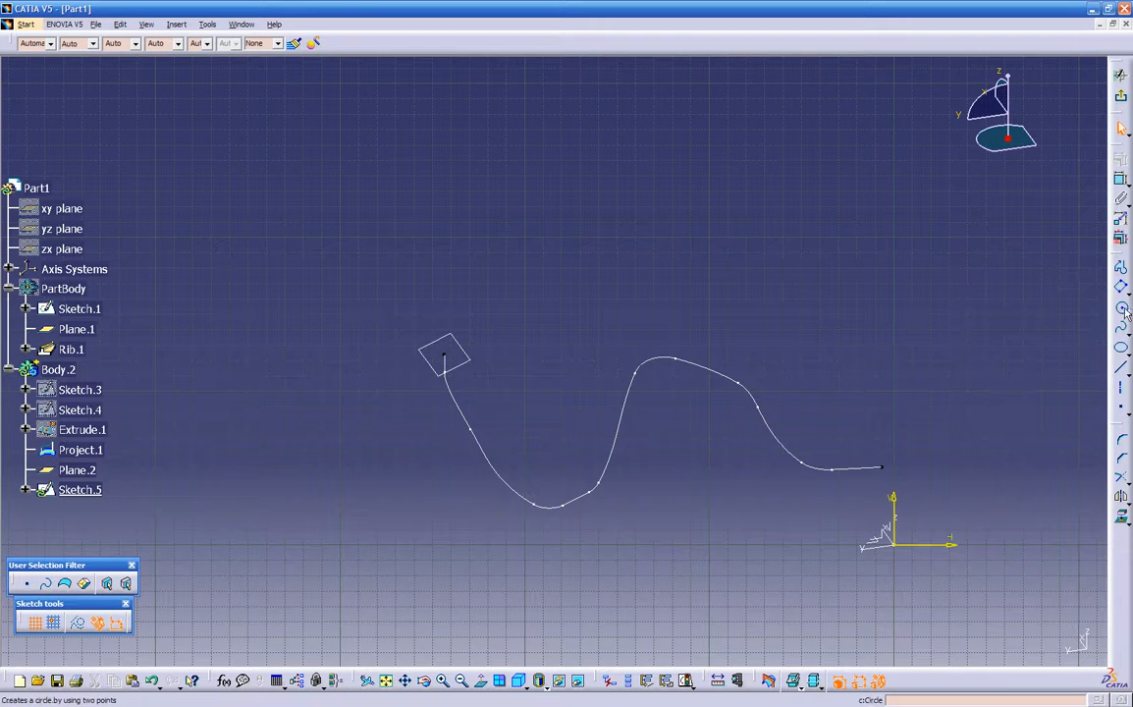
click(1128, 358)
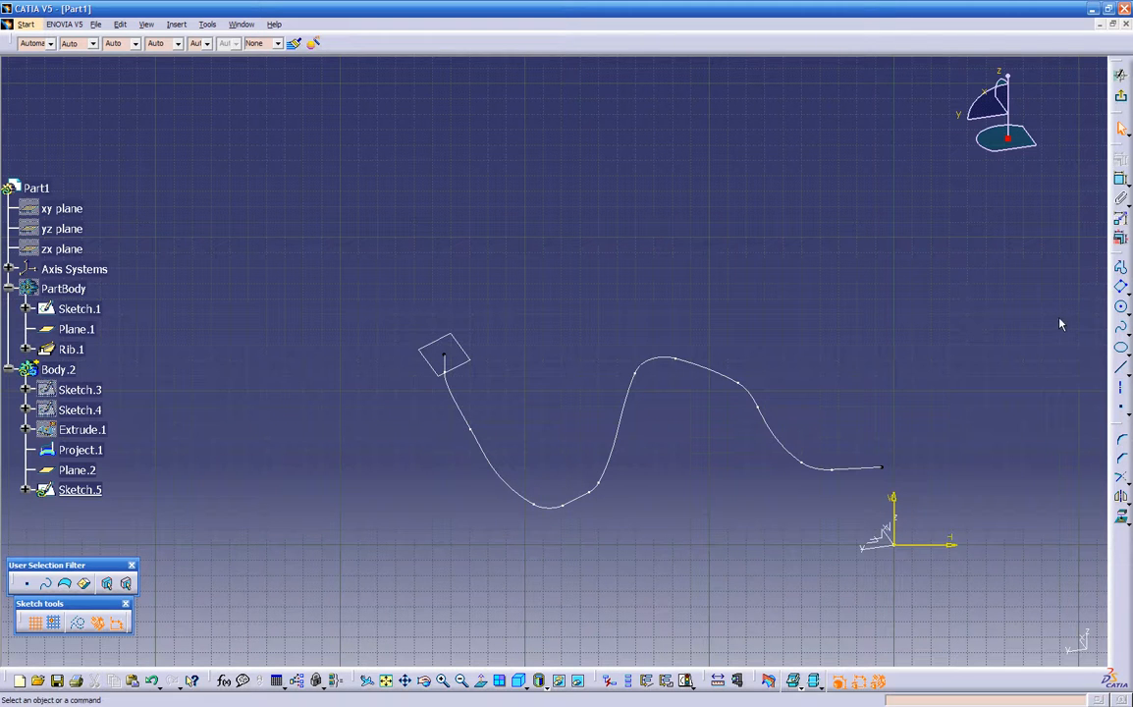
click(1126, 290)
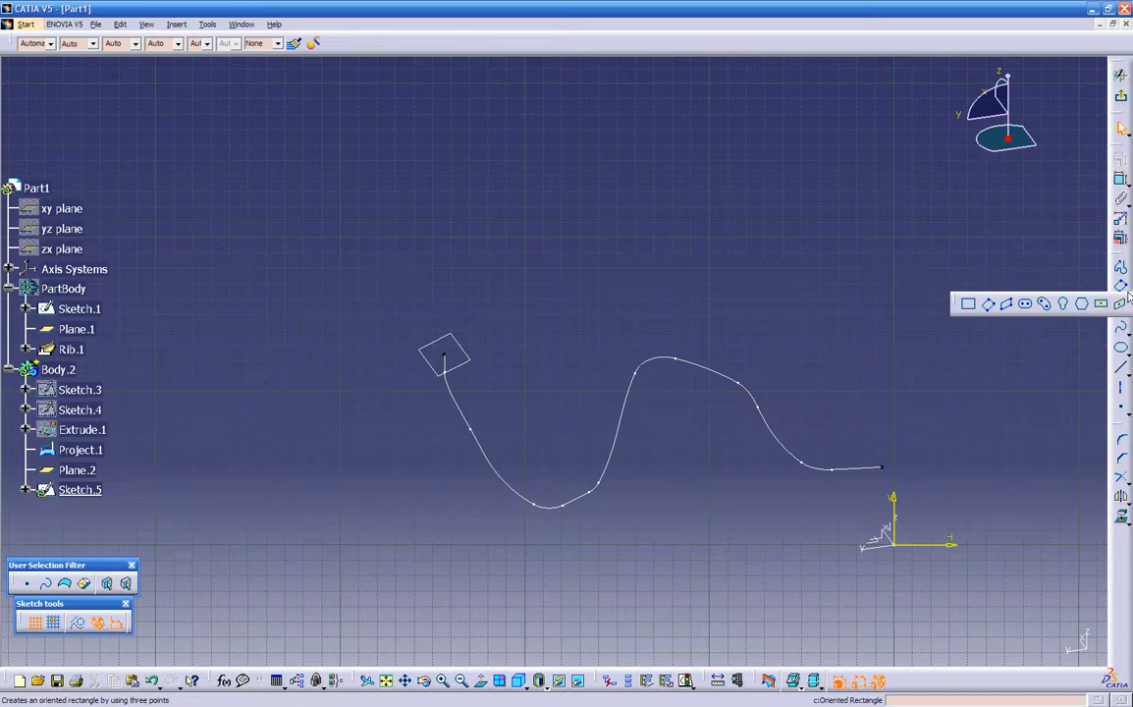
click(1027, 304)
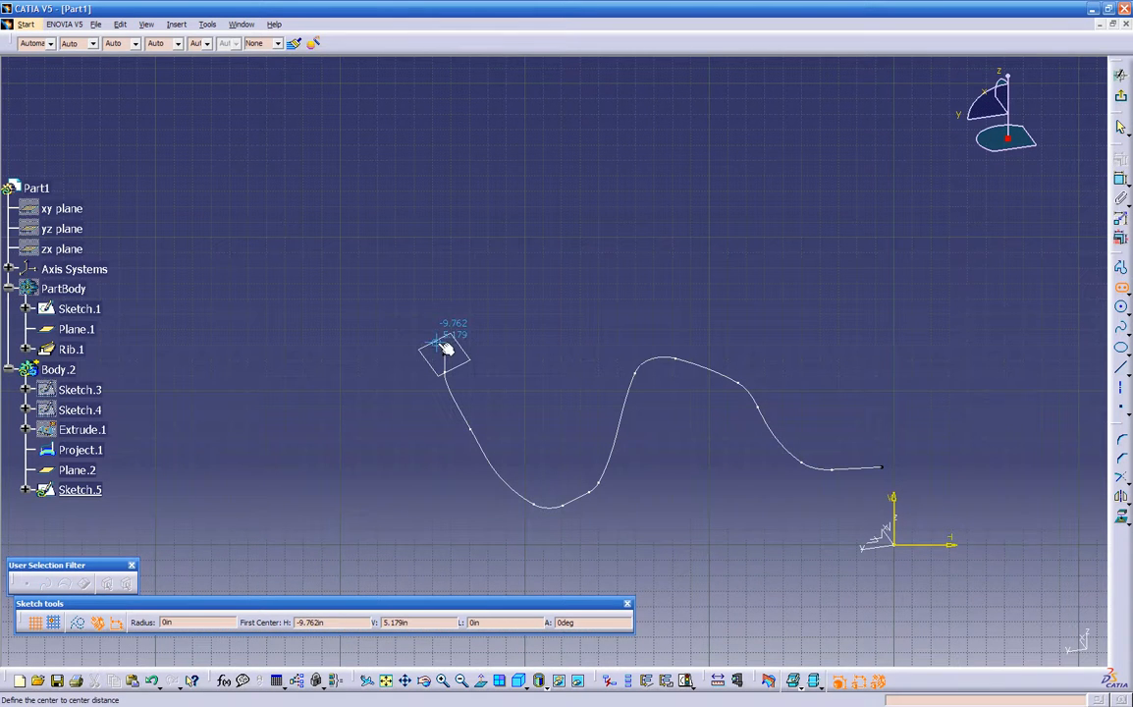
middle_drag(449, 359, 496, 278)
middle_drag(419, 307, 529, 303)
click(410, 335)
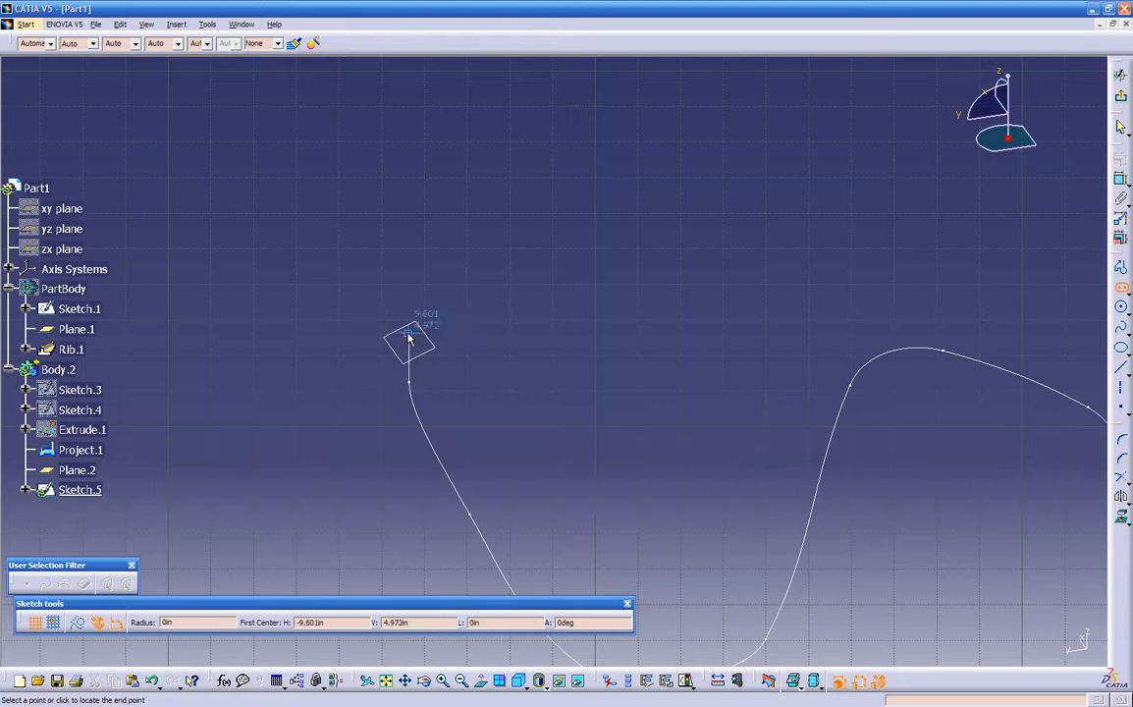
click(524, 332)
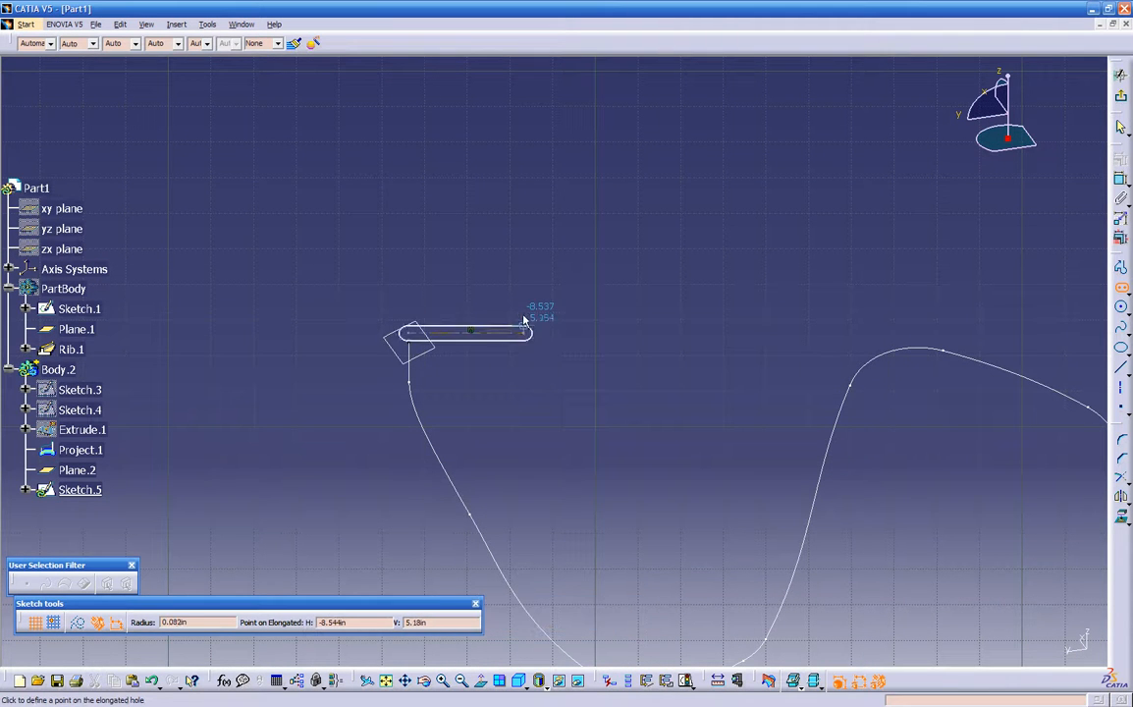
click(529, 296)
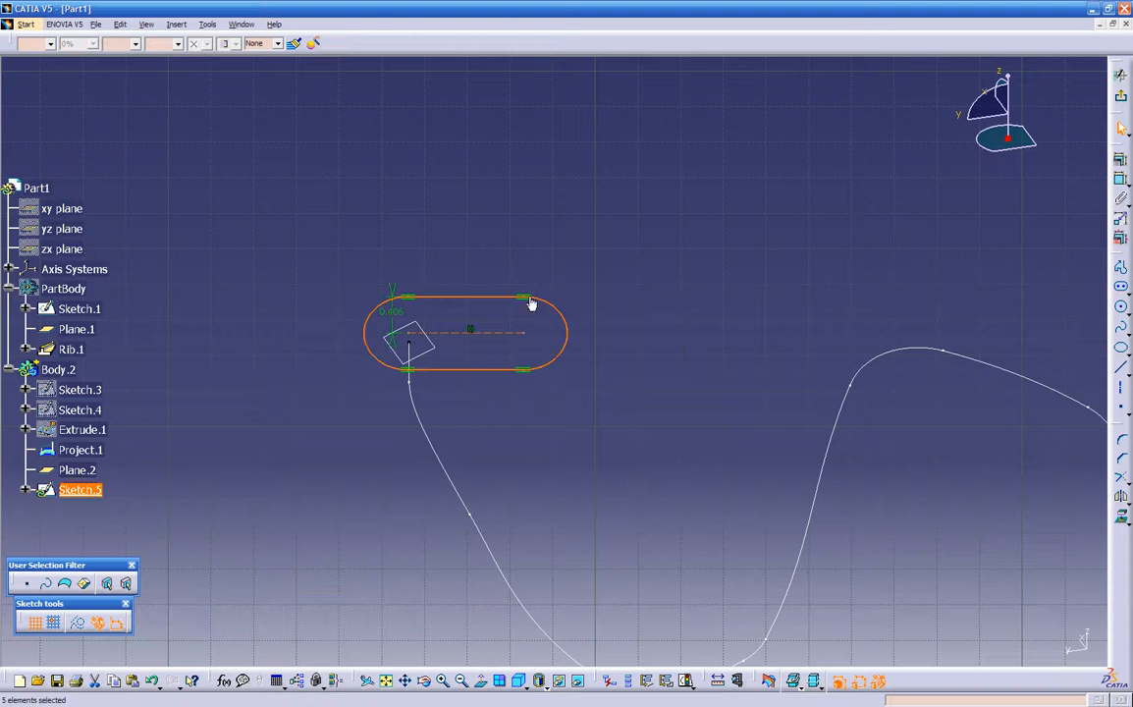
- Place a point at the midpoint of the elongated hole's axis
click(527, 388)
click(471, 337)
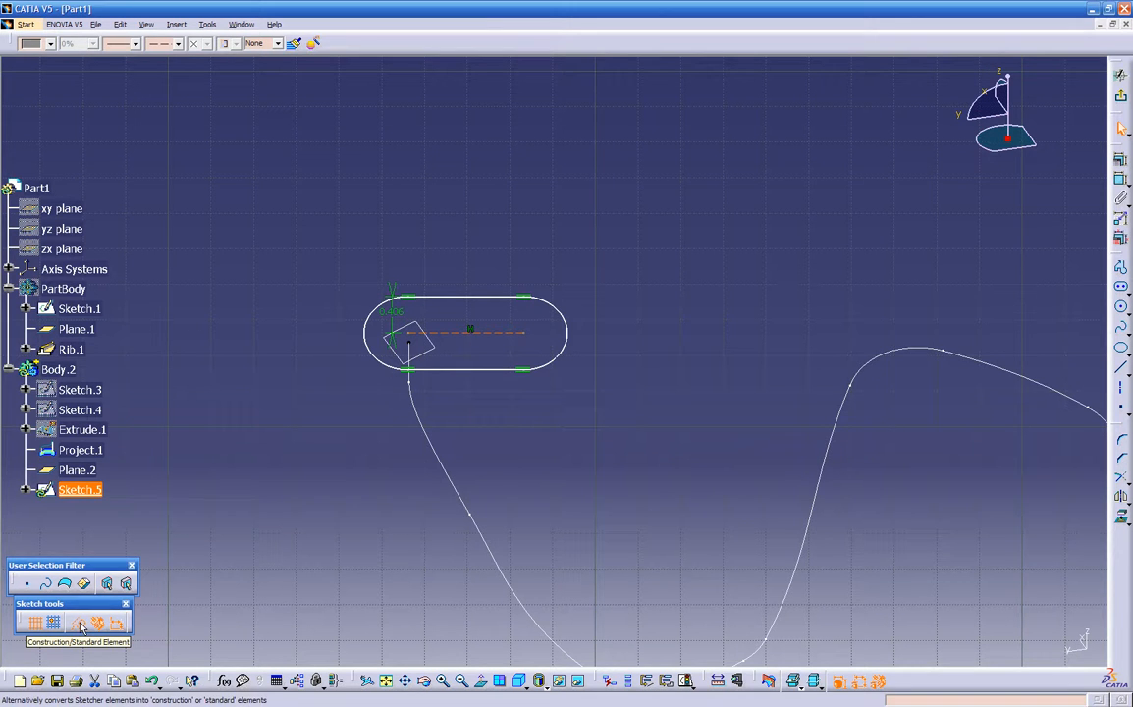
click(1121, 410)
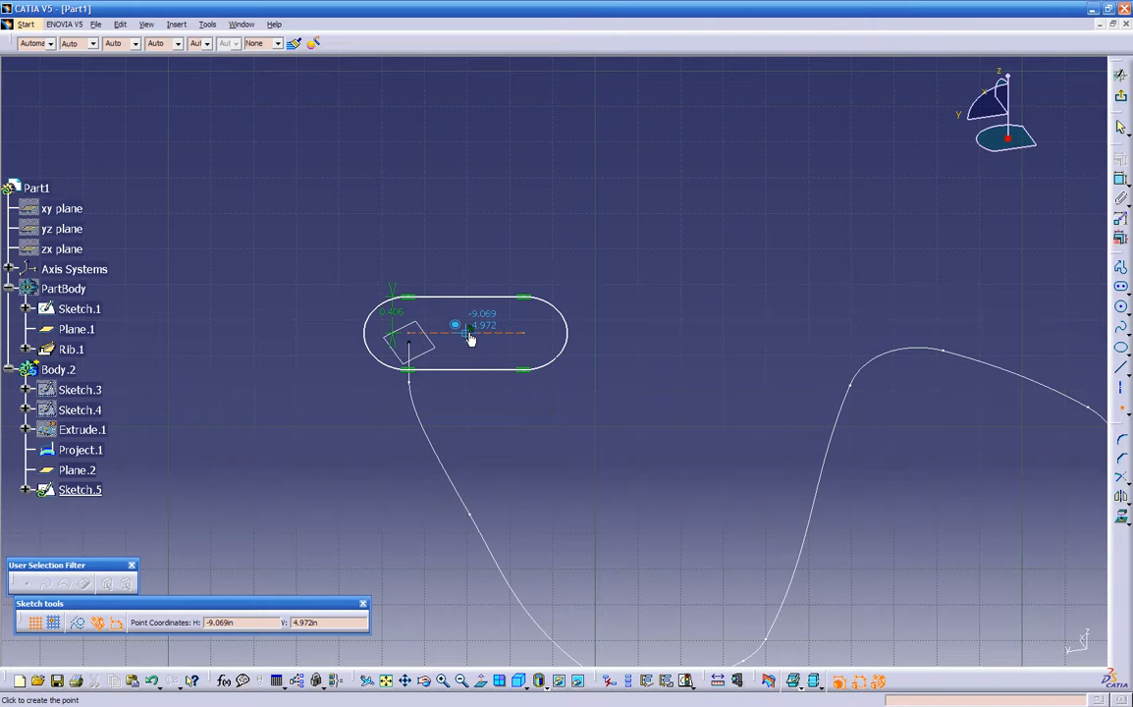
click(470, 336)
click(453, 399)
- Make the axis midpoint coincident with the projected curve's endpoint and exit the sketch
click(412, 344)
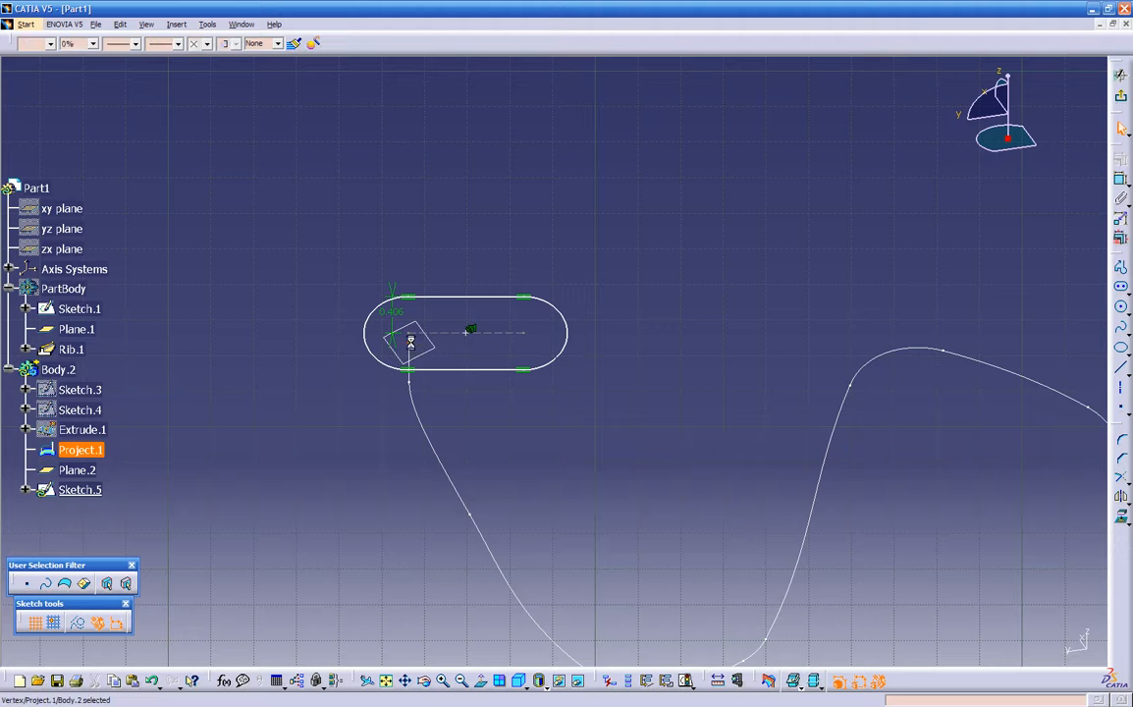
ctrl+click(471, 332)
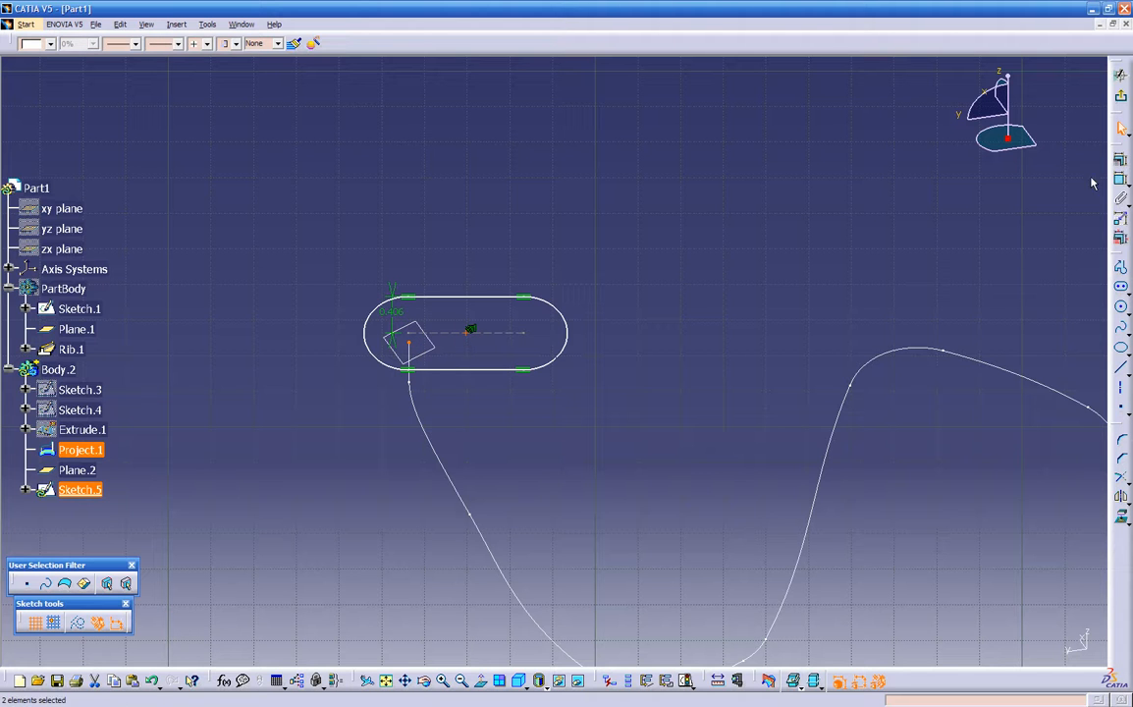
click(1121, 182)
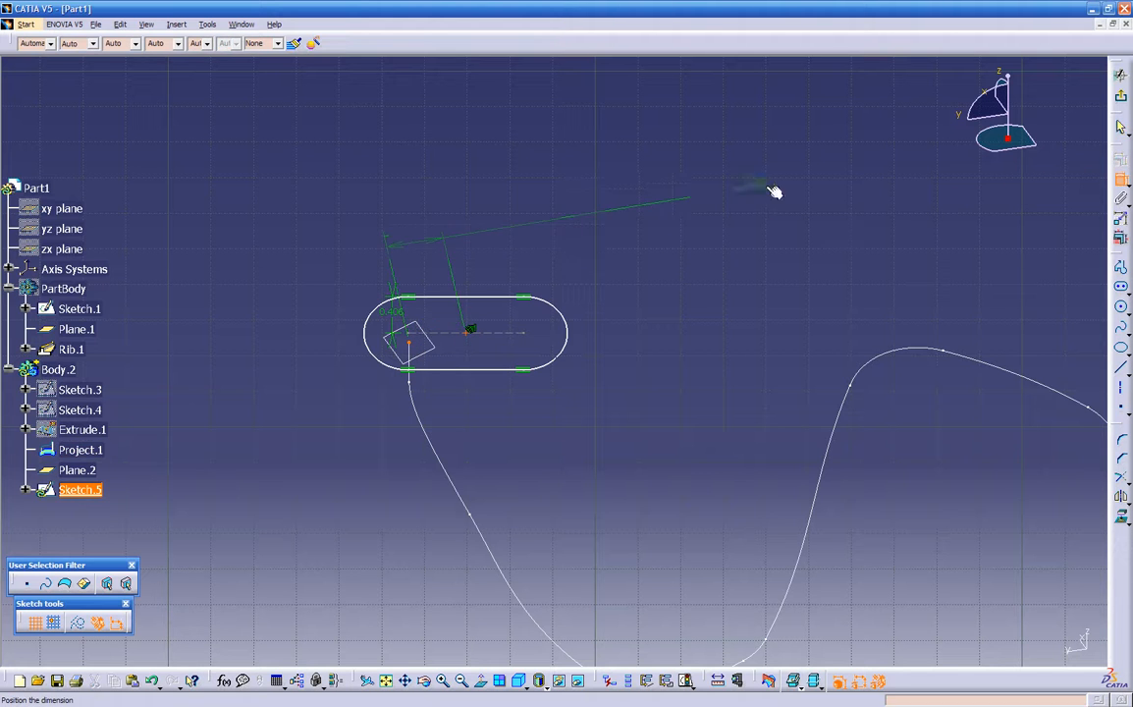
right_click(515, 172)
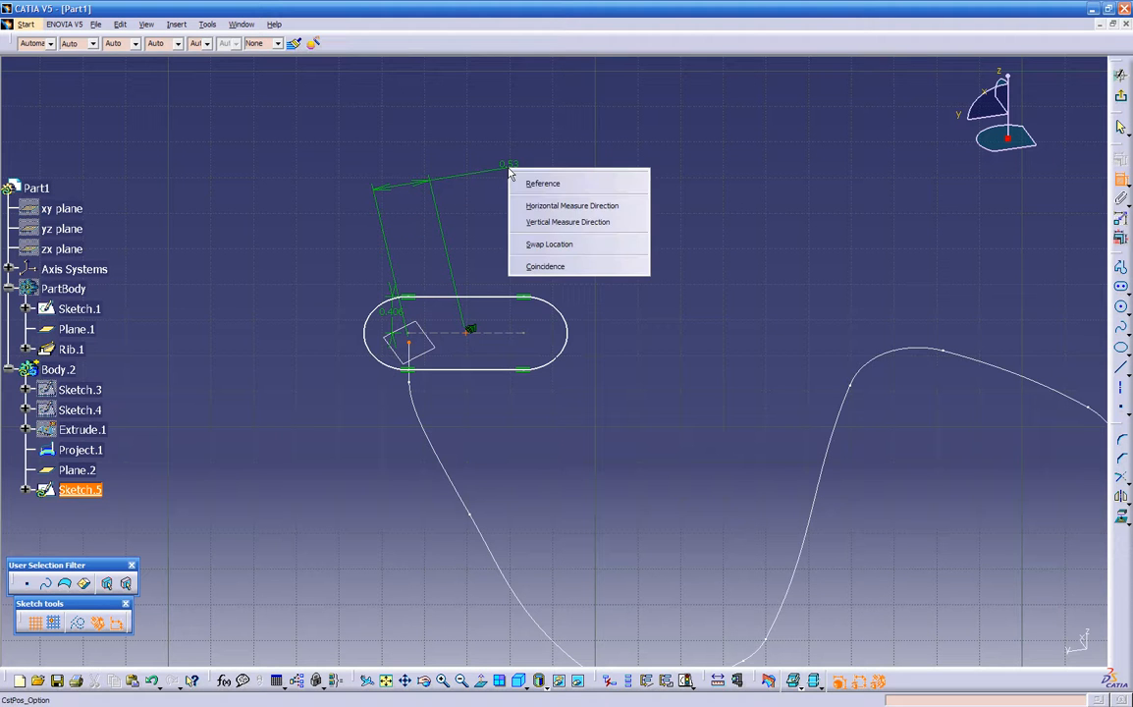
click(536, 264)
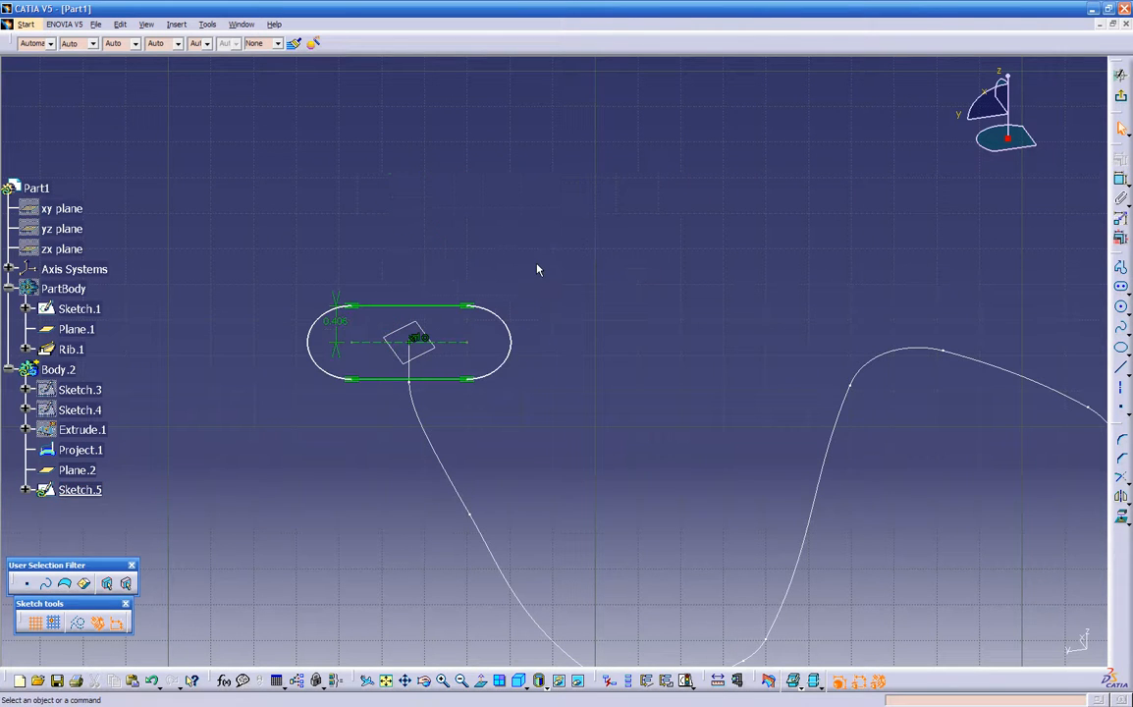
middle_drag(537, 267, 797, 379)
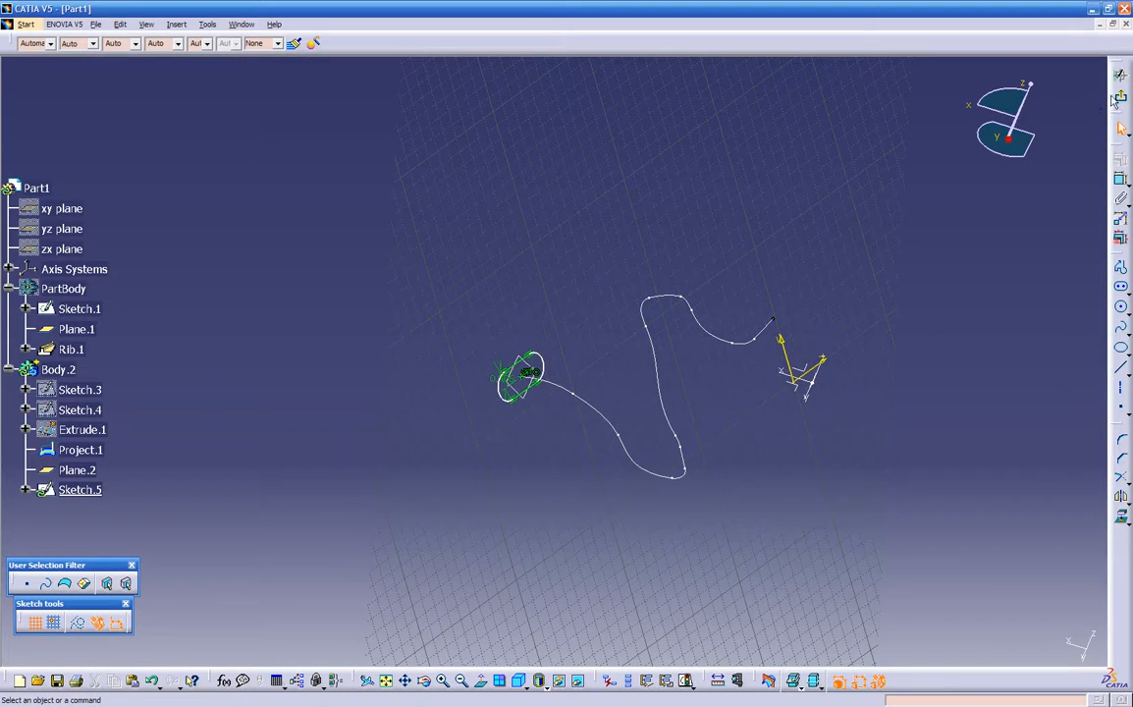
click(1119, 96)
mouse_move(601, 410)
middle_down()
mouse_move(602, 421)
mouse_move(774, 442)
mouse_move(562, 435)
mouse_move(482, 453)
mouse_move(460, 443)
mouse_move(432, 460)
mouse_move(442, 454)
middle_up()
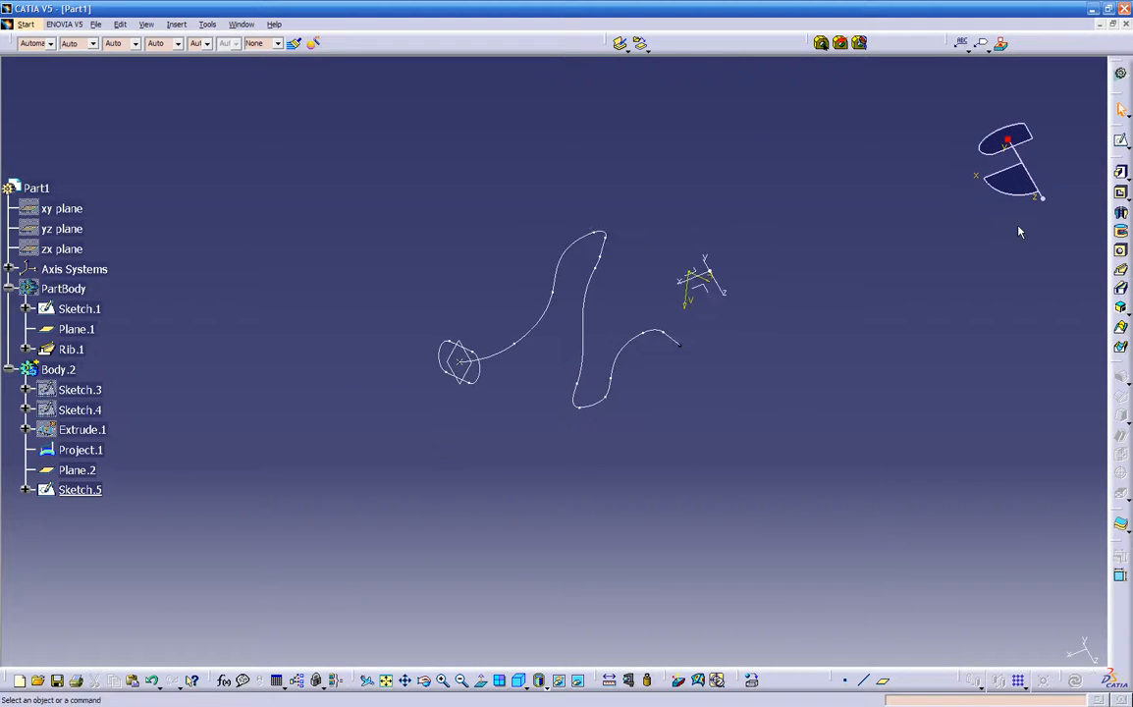
click(1121, 275)
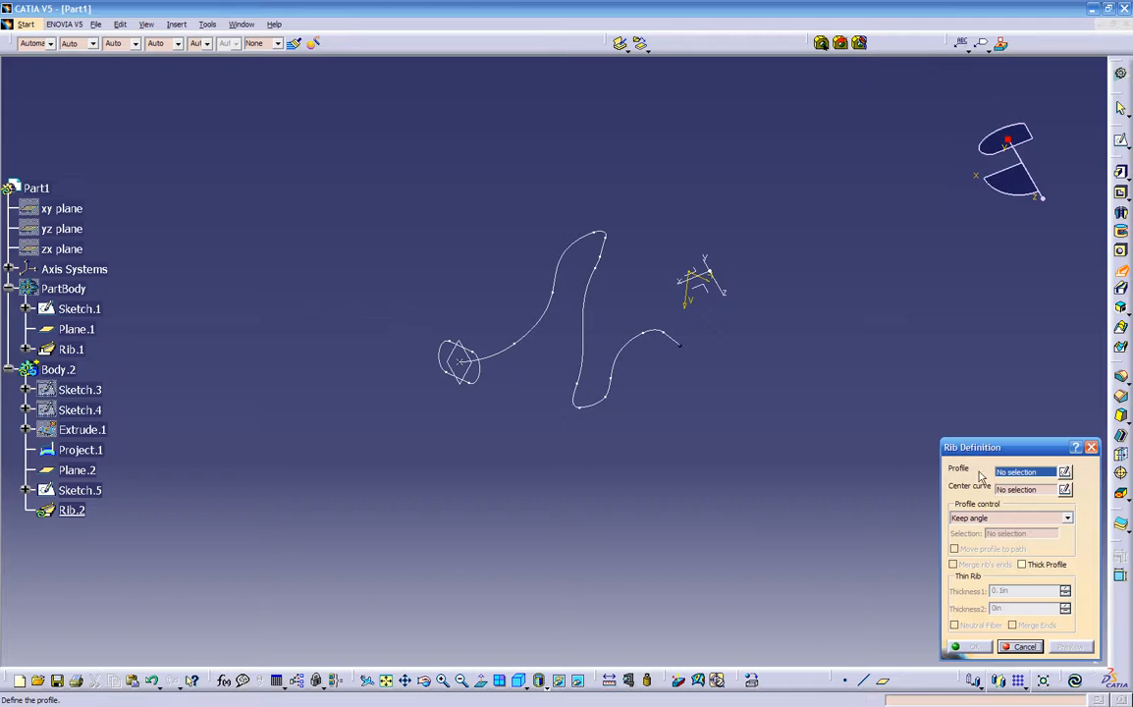
click(480, 377)
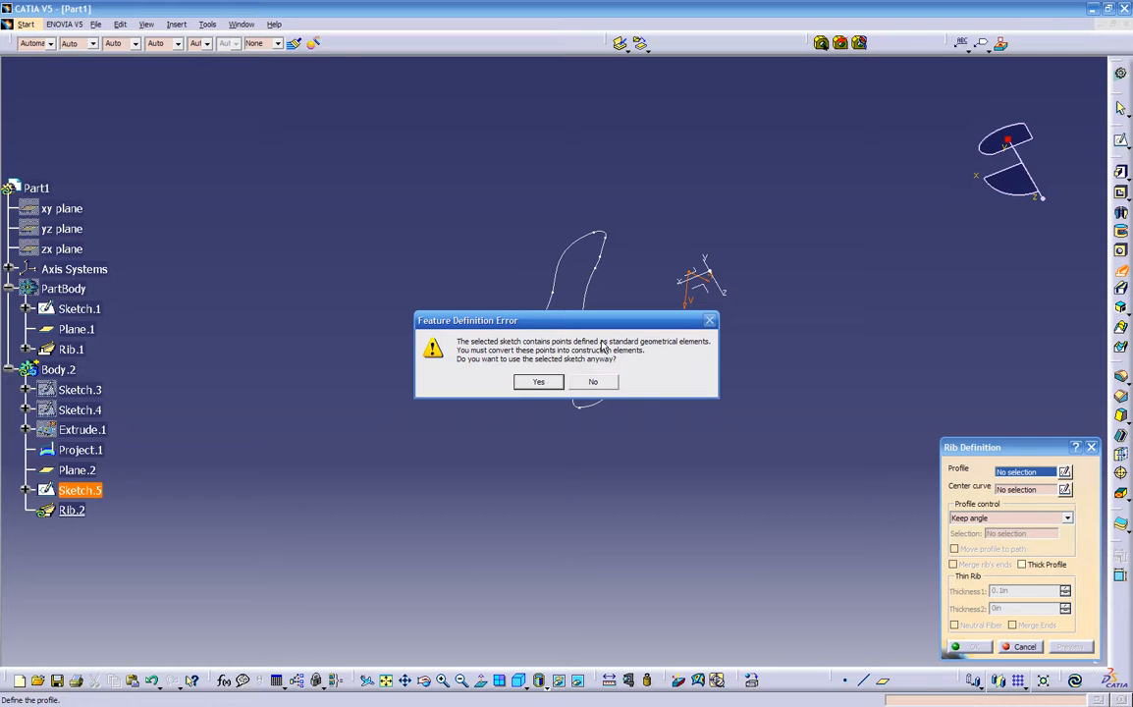
drag(622, 333, 640, 429)
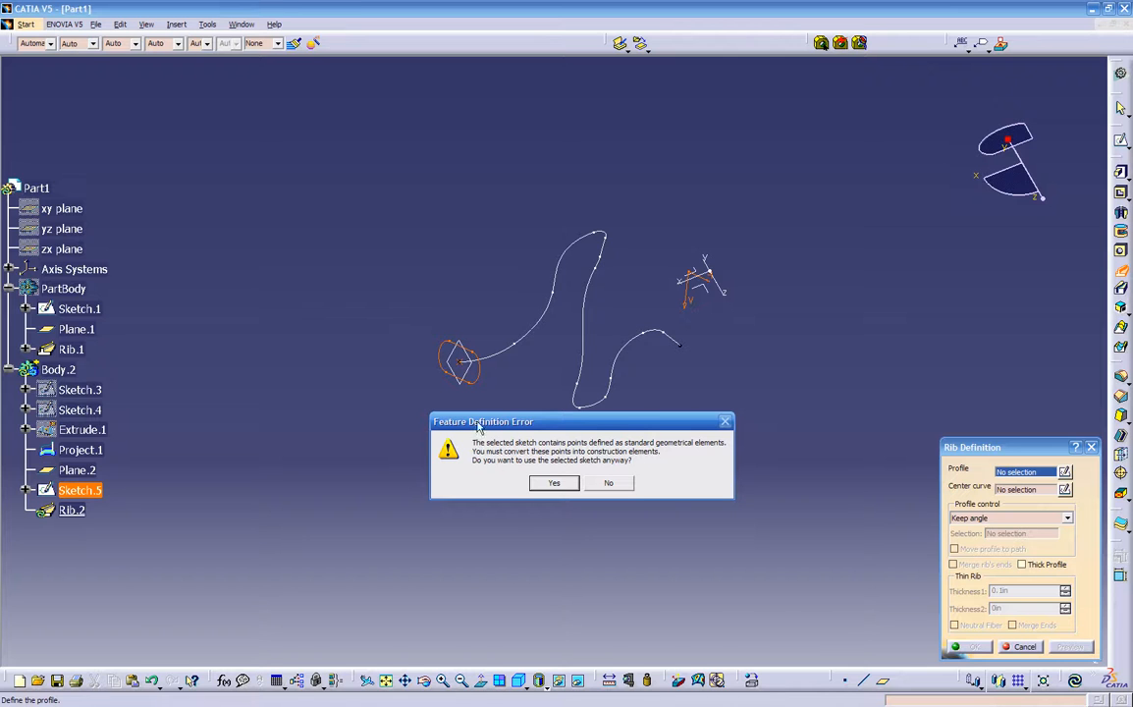
click(593, 486)
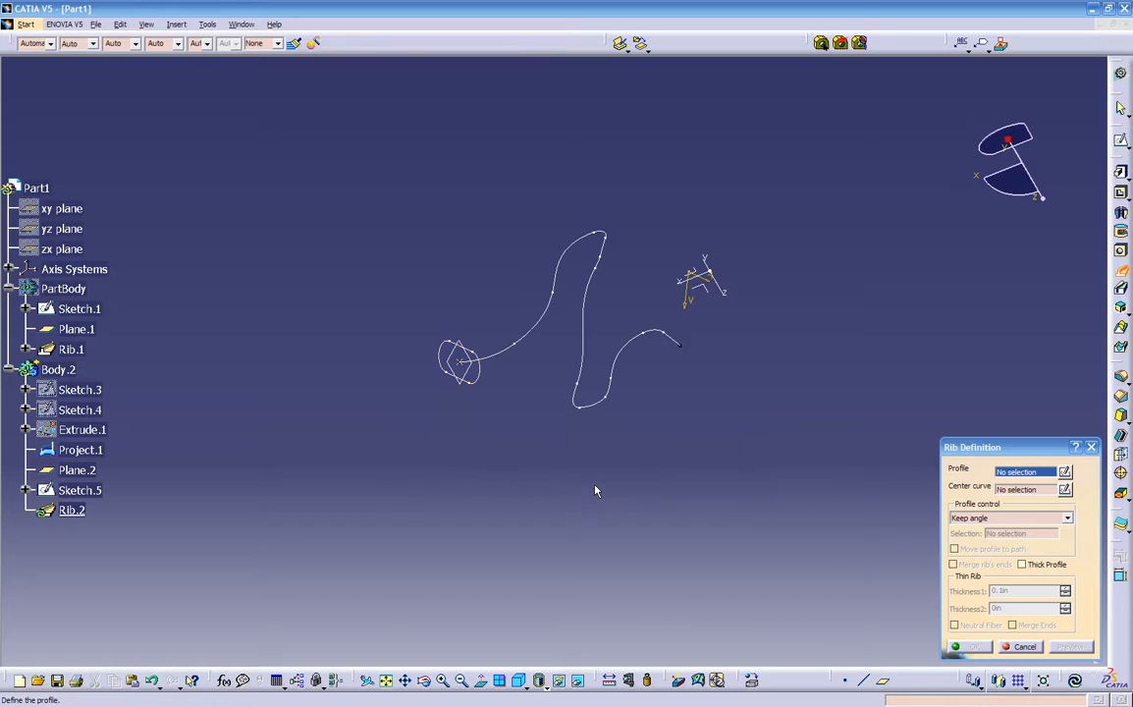
click(1024, 647)
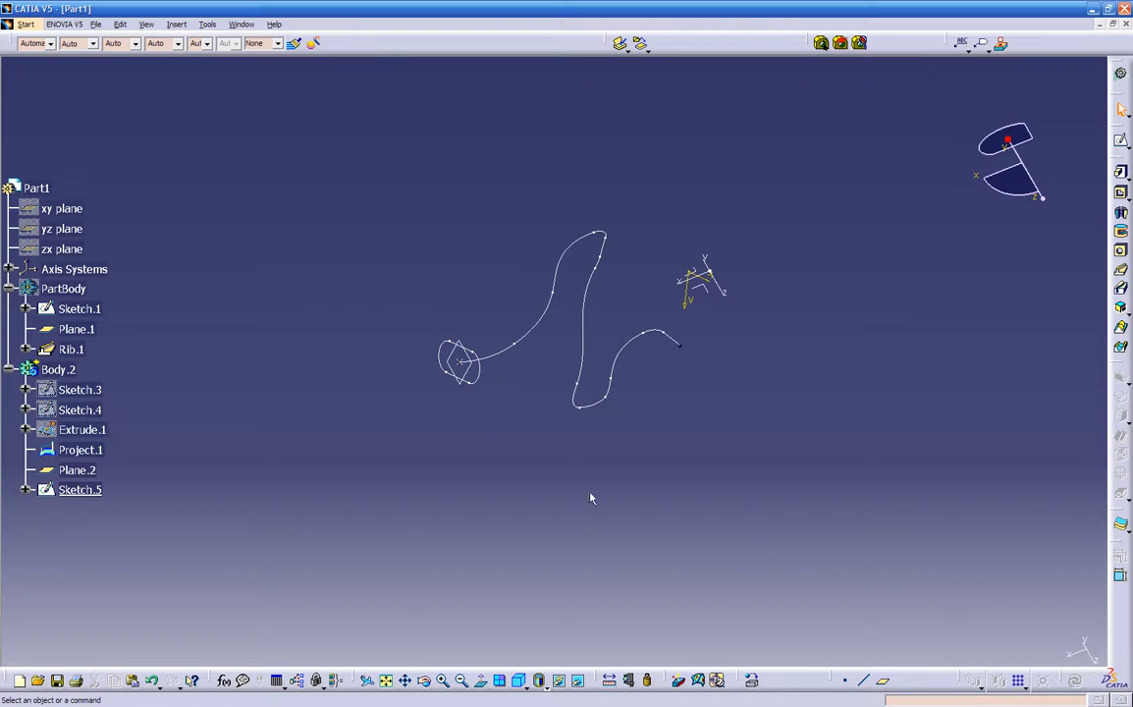
- Reopen Sketch.5, convert the centre point of the elongated hole into a construction element, and exit the sketch
click(479, 374)
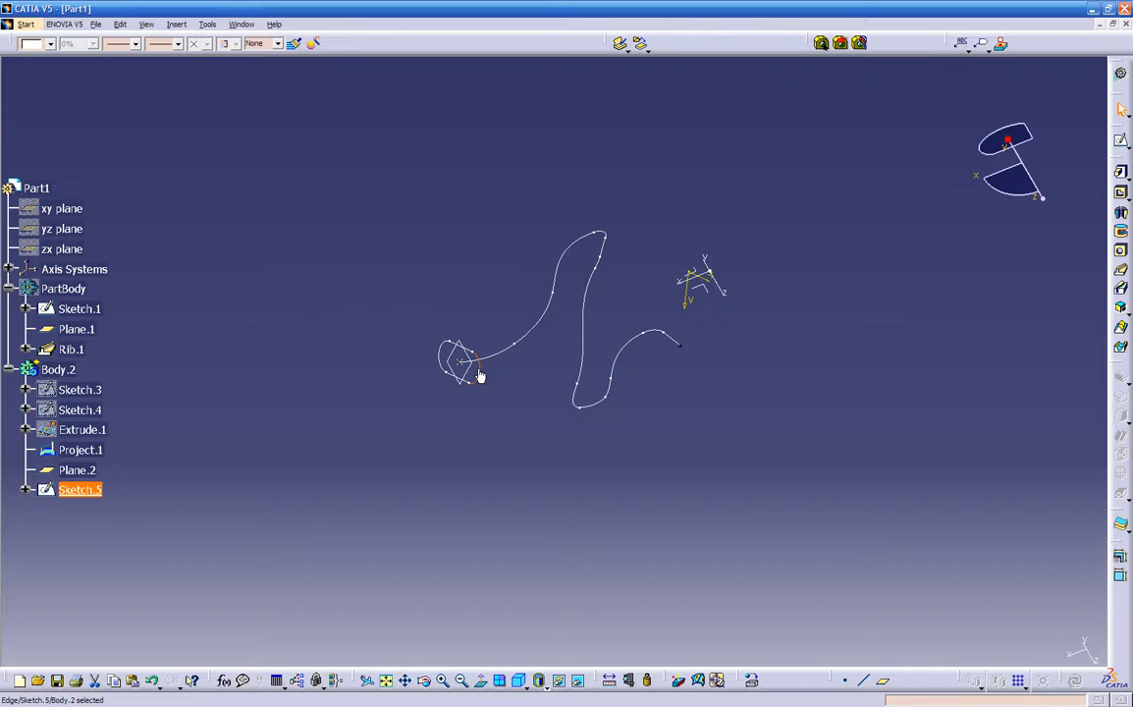
click(482, 382)
click(613, 454)
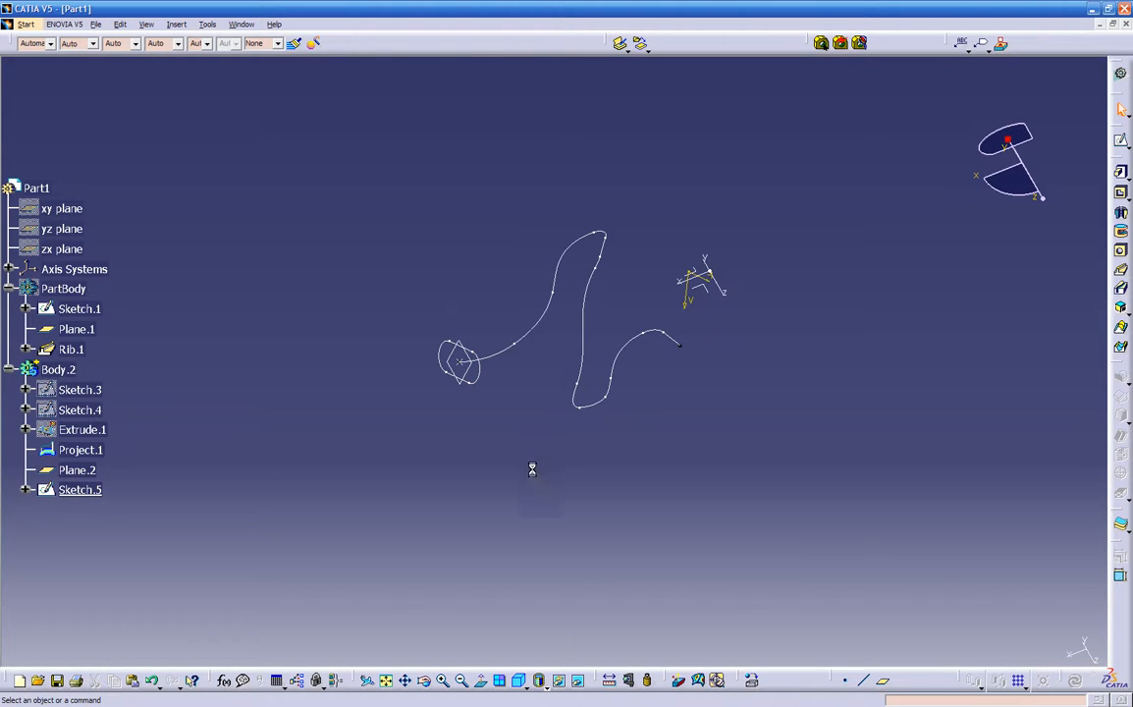
click(79, 490)
double_click(78, 490)
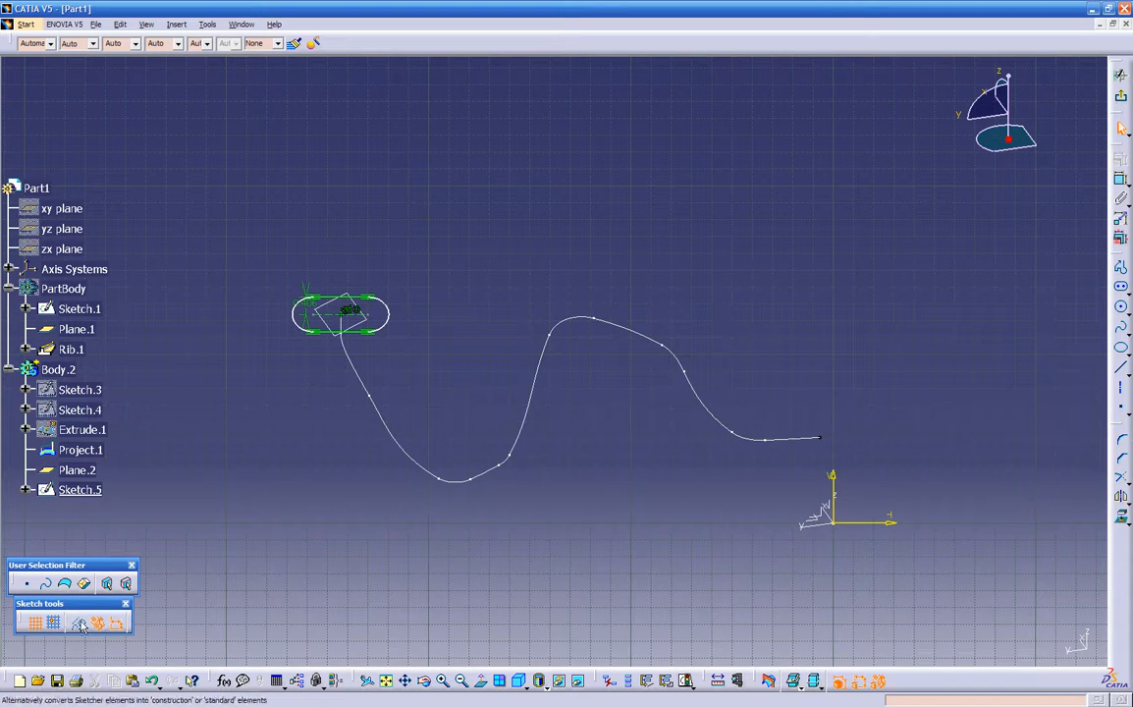
mouse_move(297, 482)
middle_down()
mouse_move(412, 546)
mouse_move(524, 440)
middle_up()
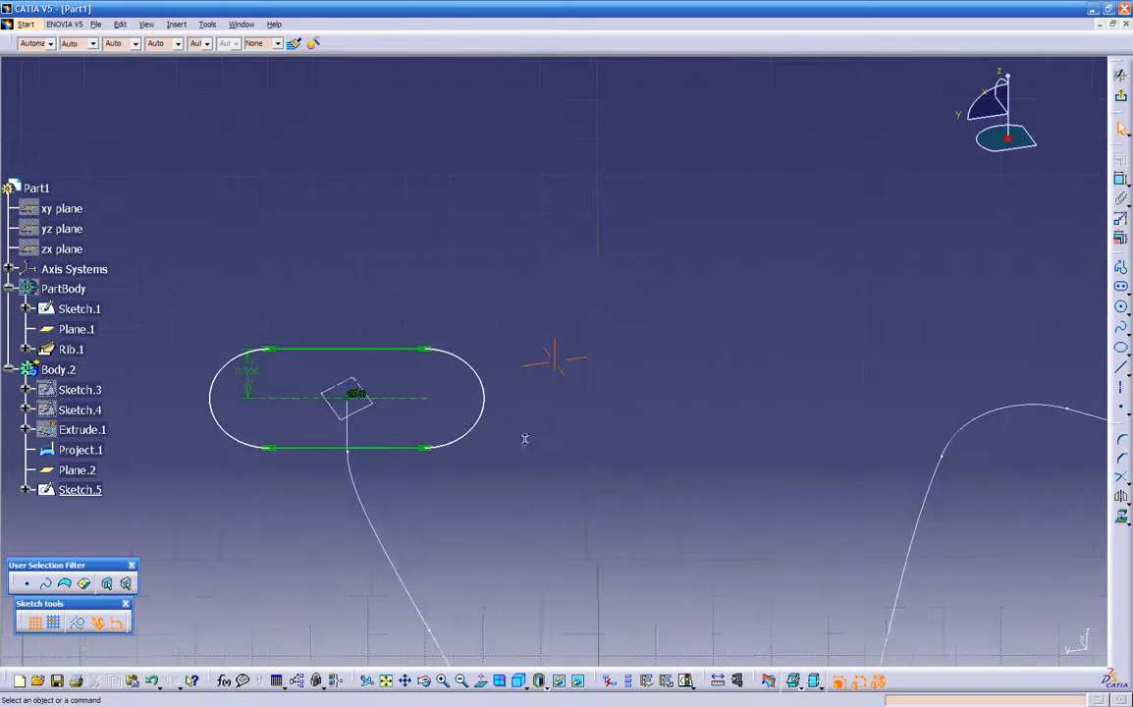
click(356, 398)
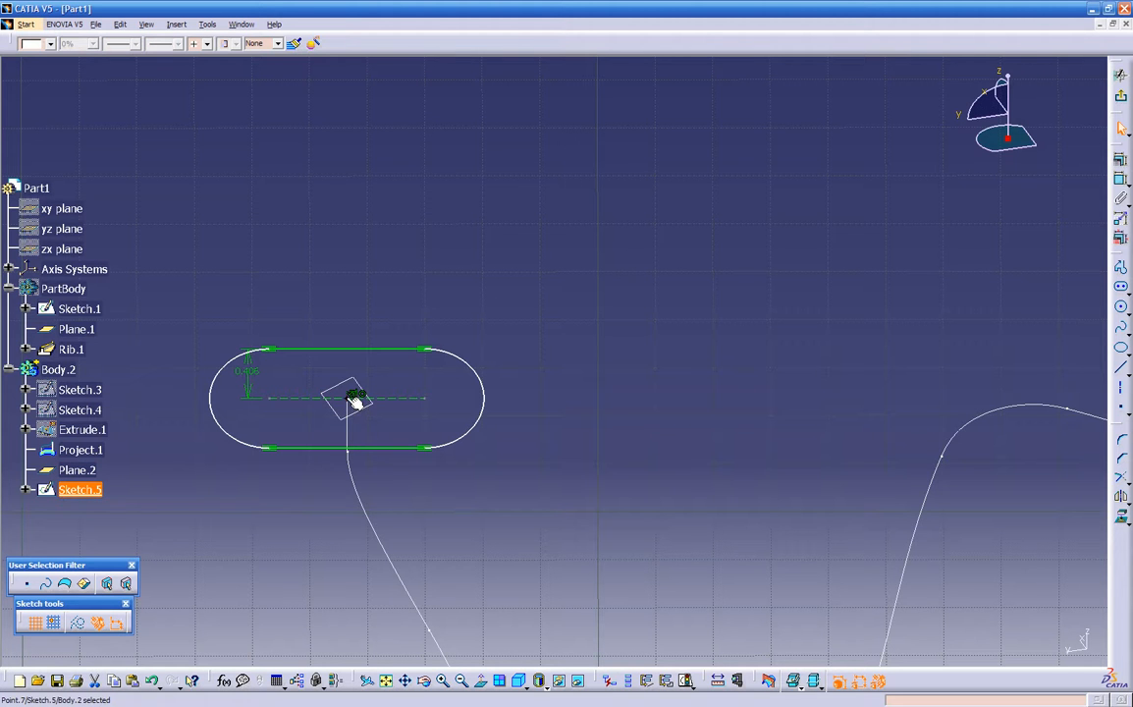
click(81, 627)
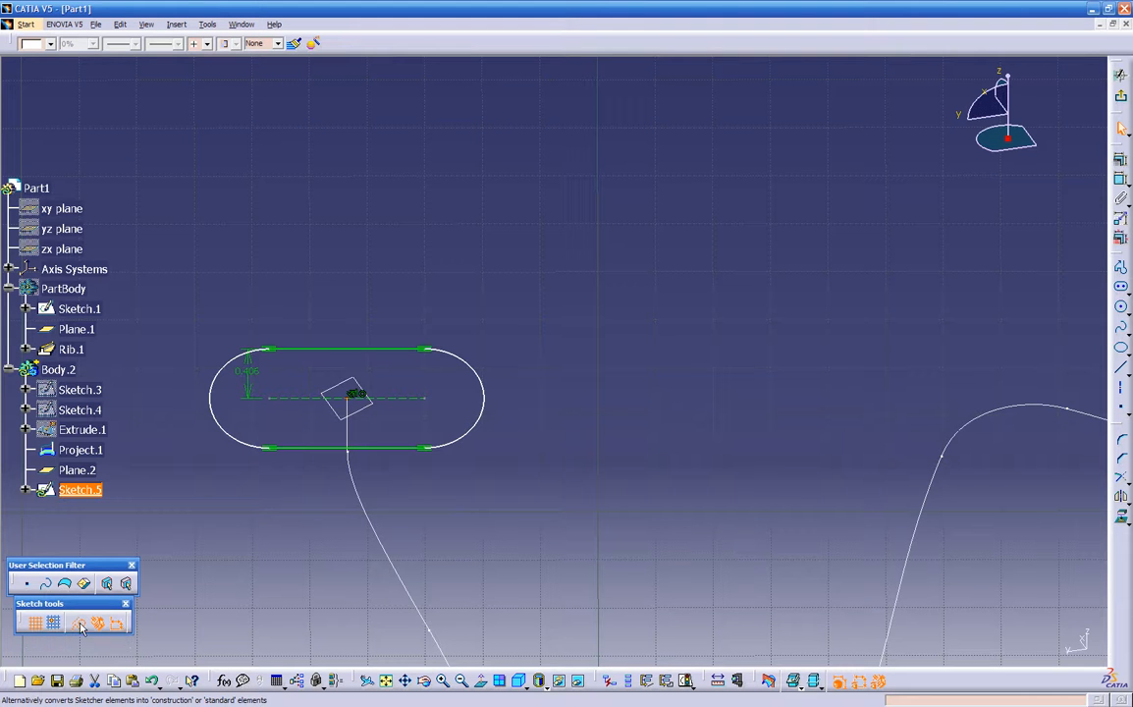
click(226, 516)
middle_drag(500, 491, 423, 511)
click(1122, 102)
- Try to create a rib from Sketch.5 along the projected curve Project.1 with Keep angle profile control
middle_drag(497, 411, 530, 431)
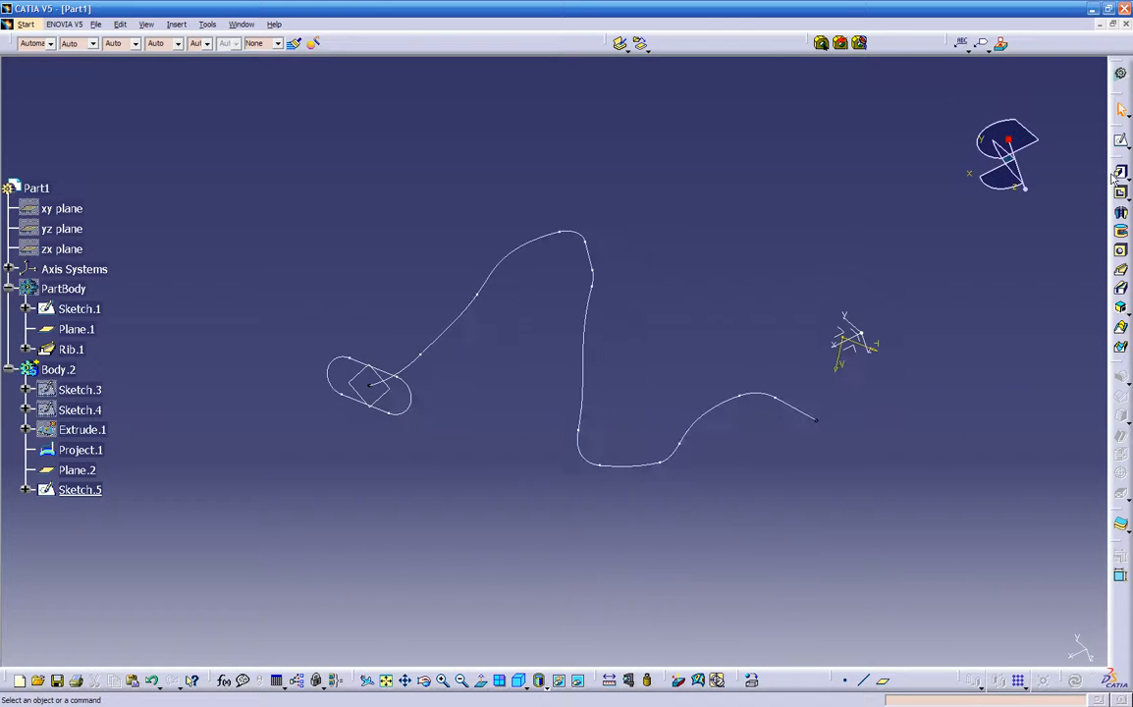
click(1121, 271)
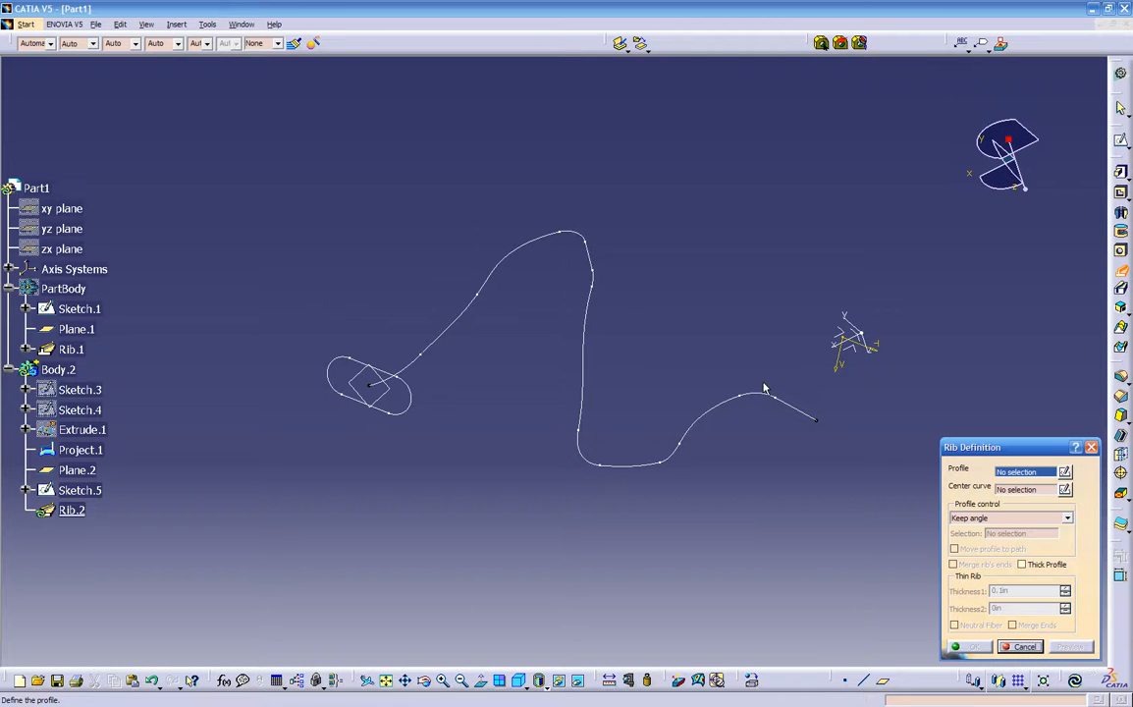
click(404, 409)
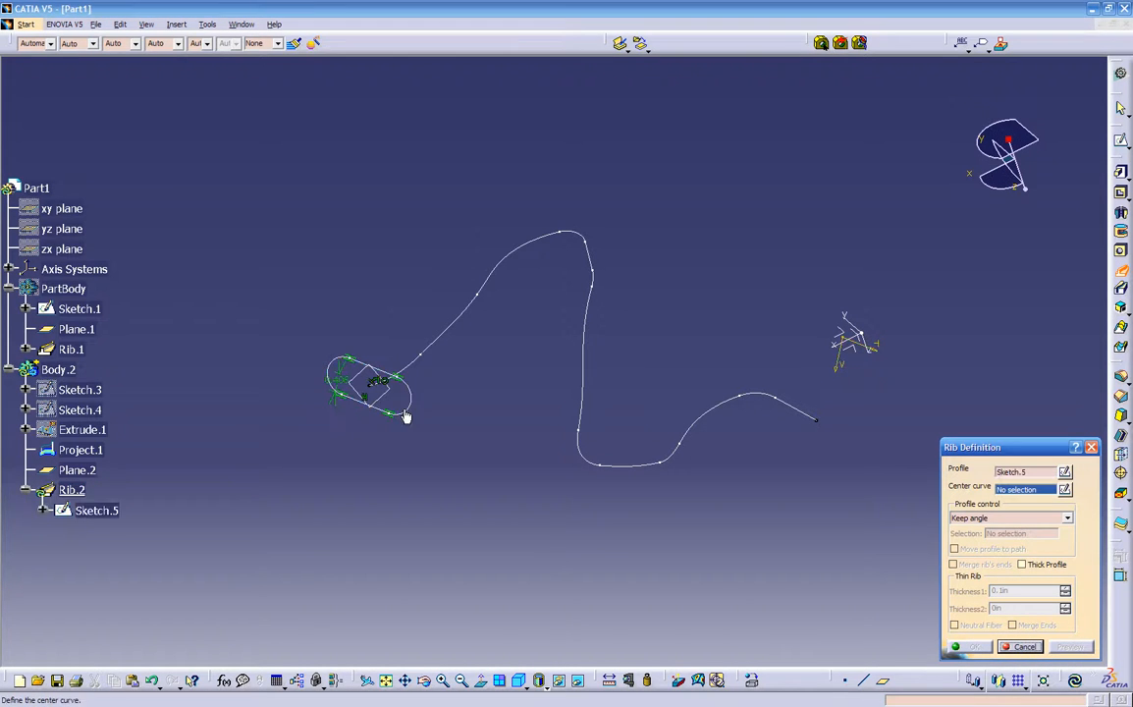
click(452, 324)
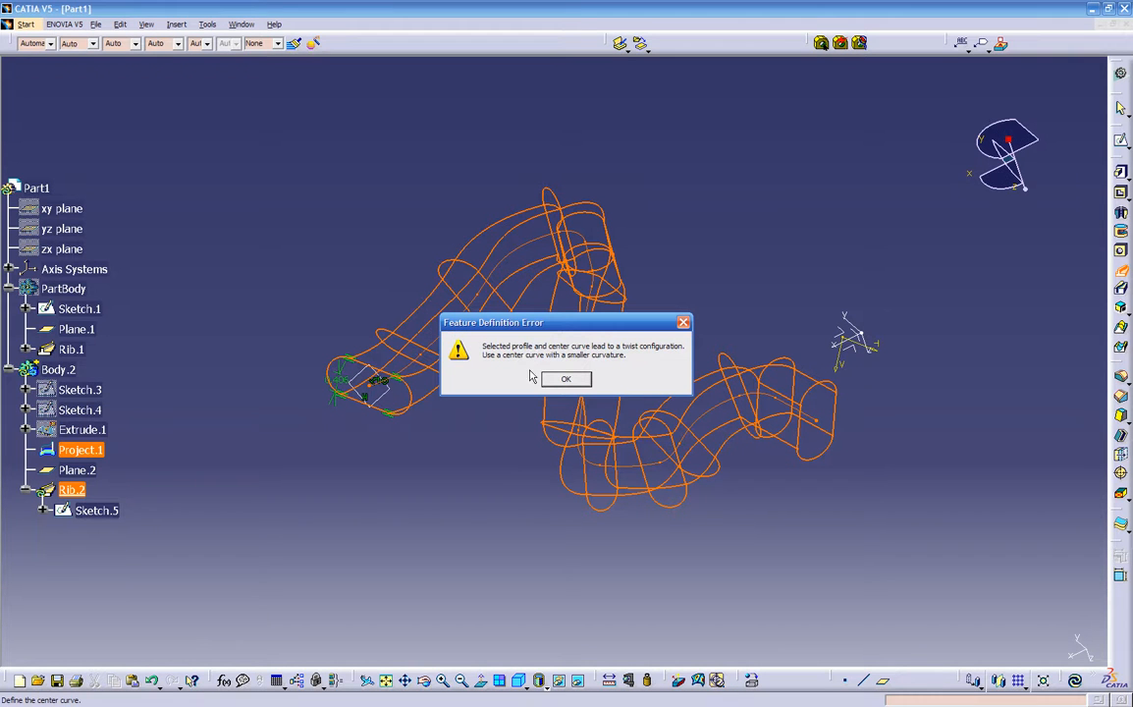
drag(540, 330, 387, 491)
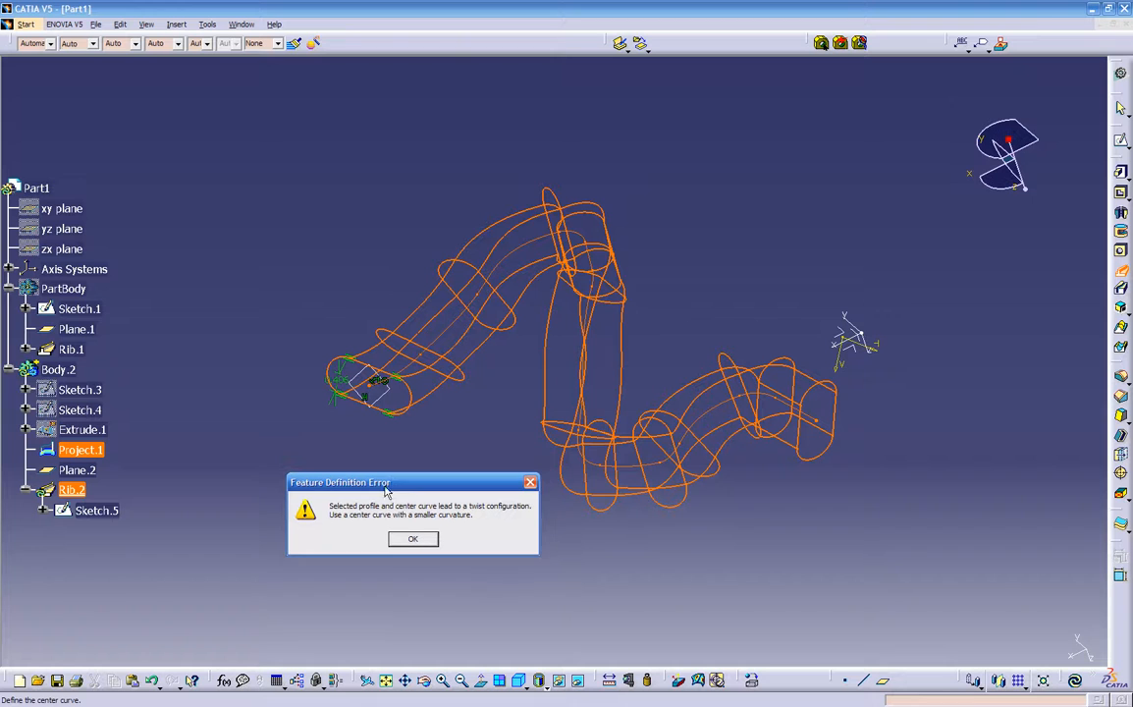
click(411, 539)
middle_drag(397, 536, 688, 363)
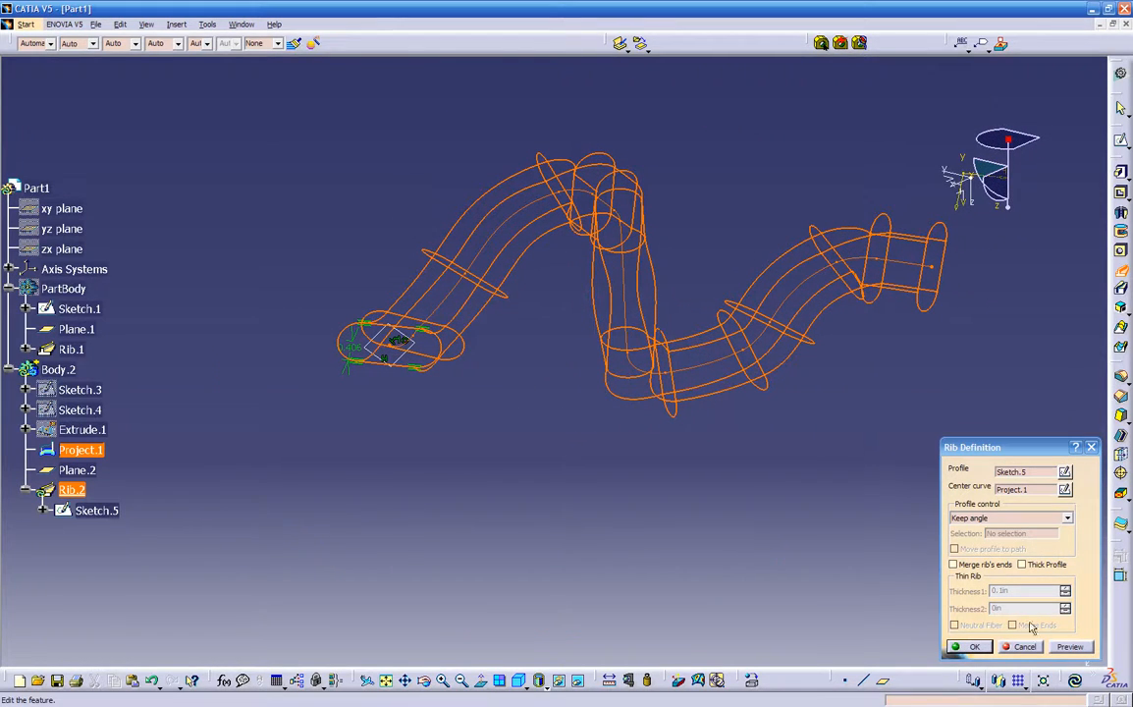
click(1071, 647)
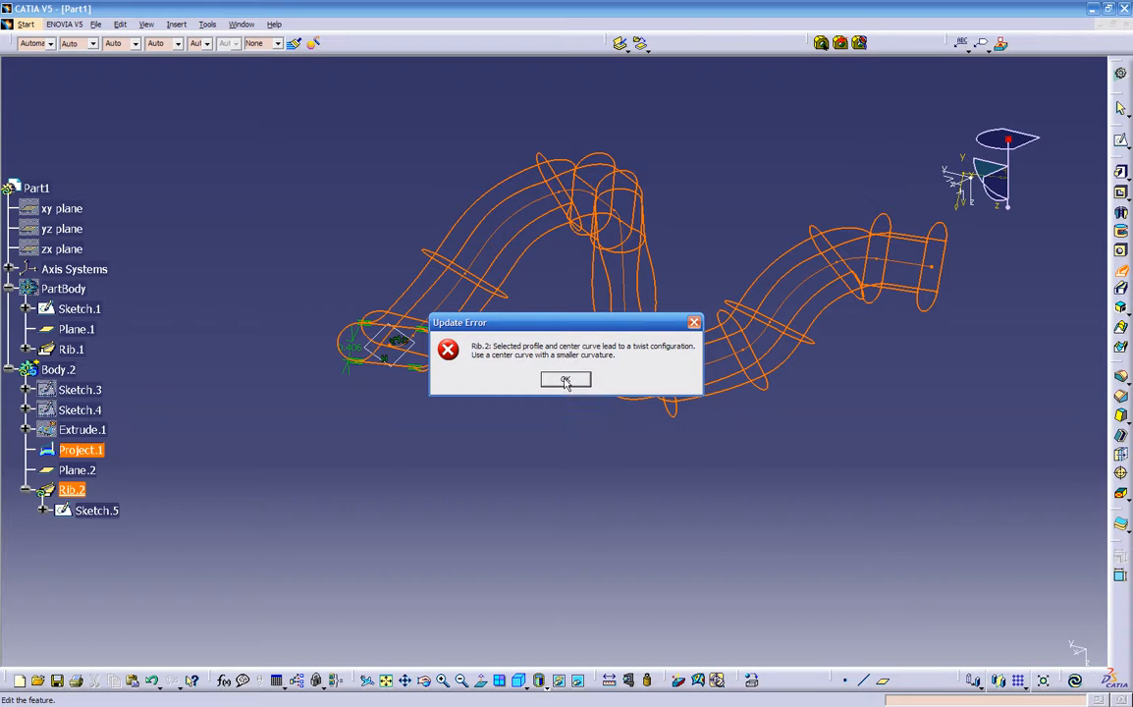
click(566, 381)
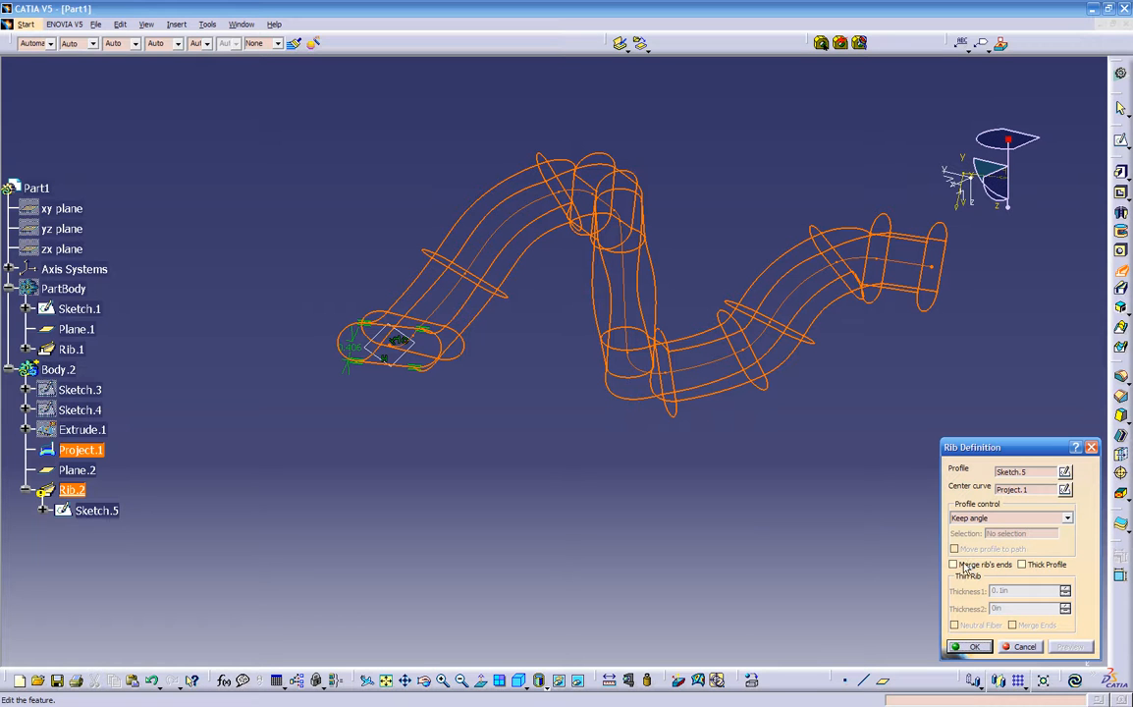
click(968, 647)
click(567, 381)
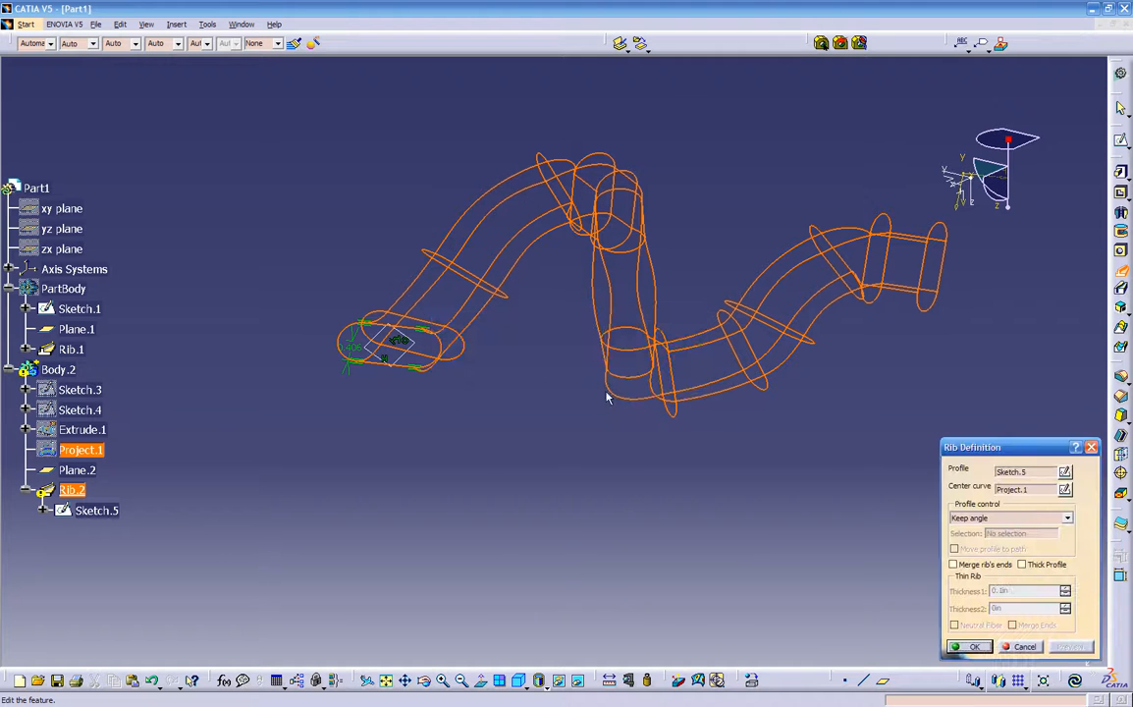
click(1023, 648)
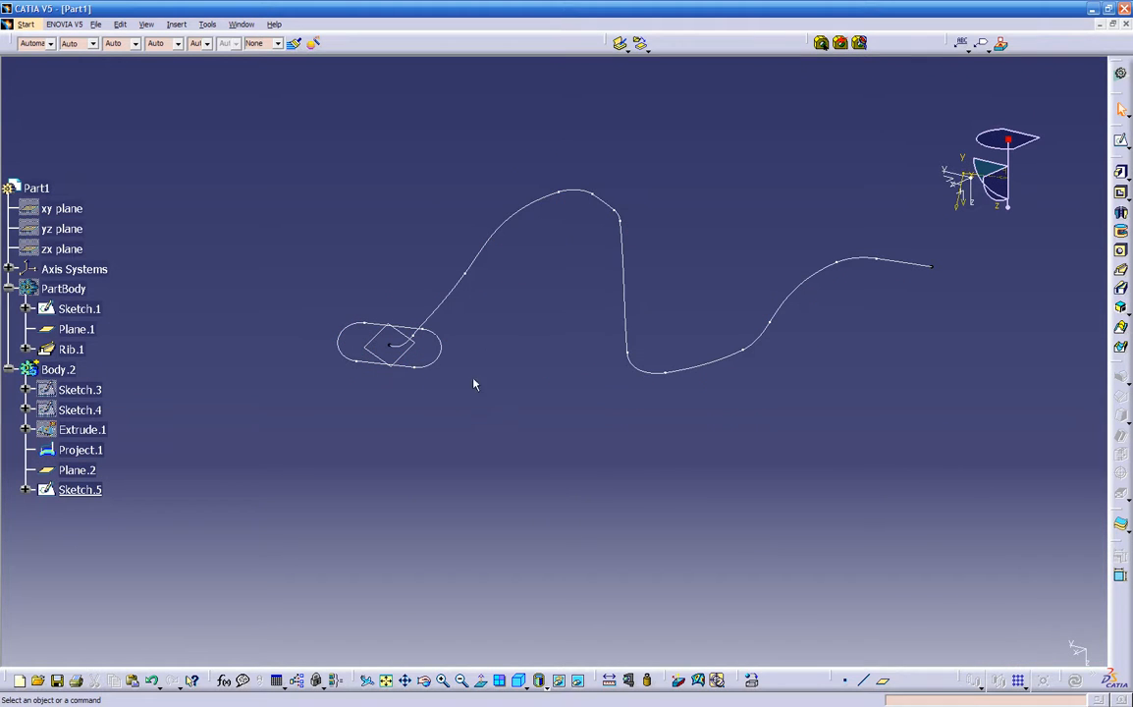
- Reopen Sketch.5 for editing
click(441, 354)
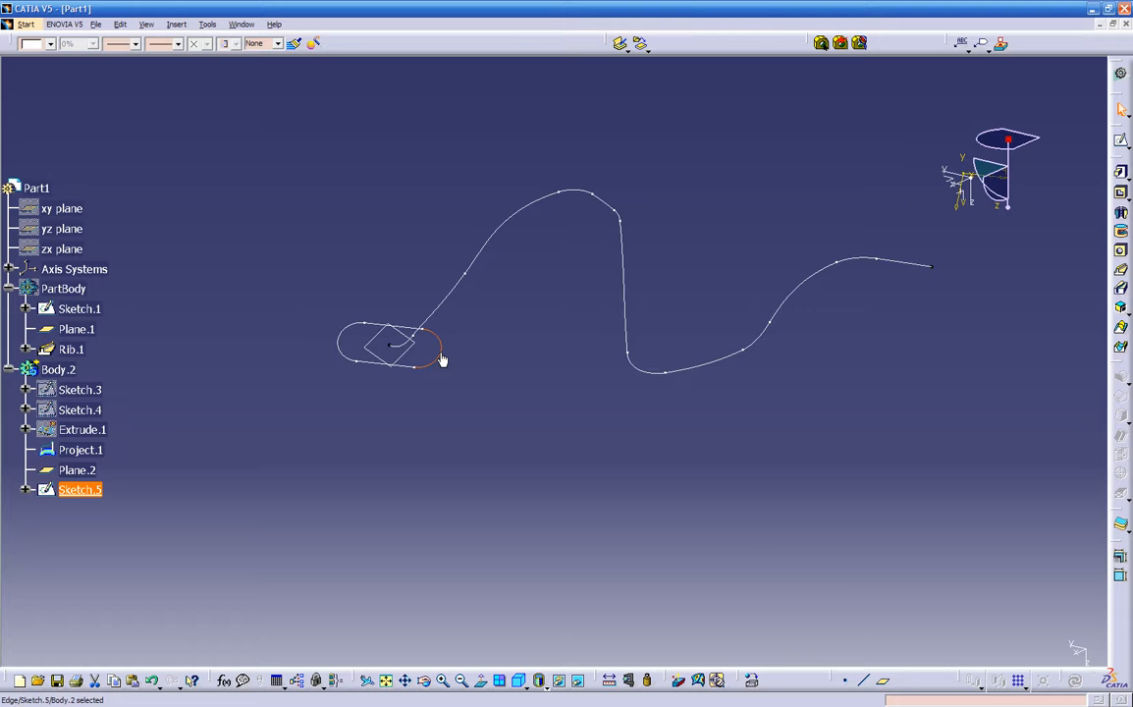
double_click(80, 489)
middle_drag(279, 426, 322, 349)
middle_drag(324, 408, 684, 432)
- Try to offset the geometry of the elongated hole, using the whole sketch and single outline elements
drag(394, 289, 739, 460)
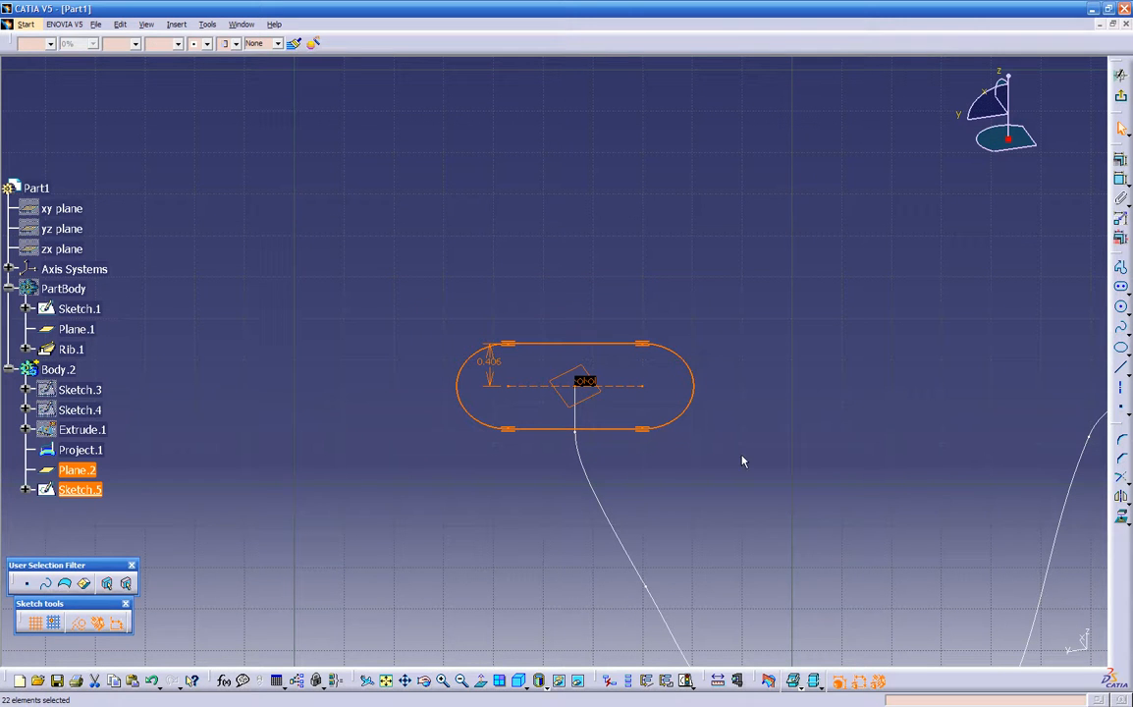
click(1128, 503)
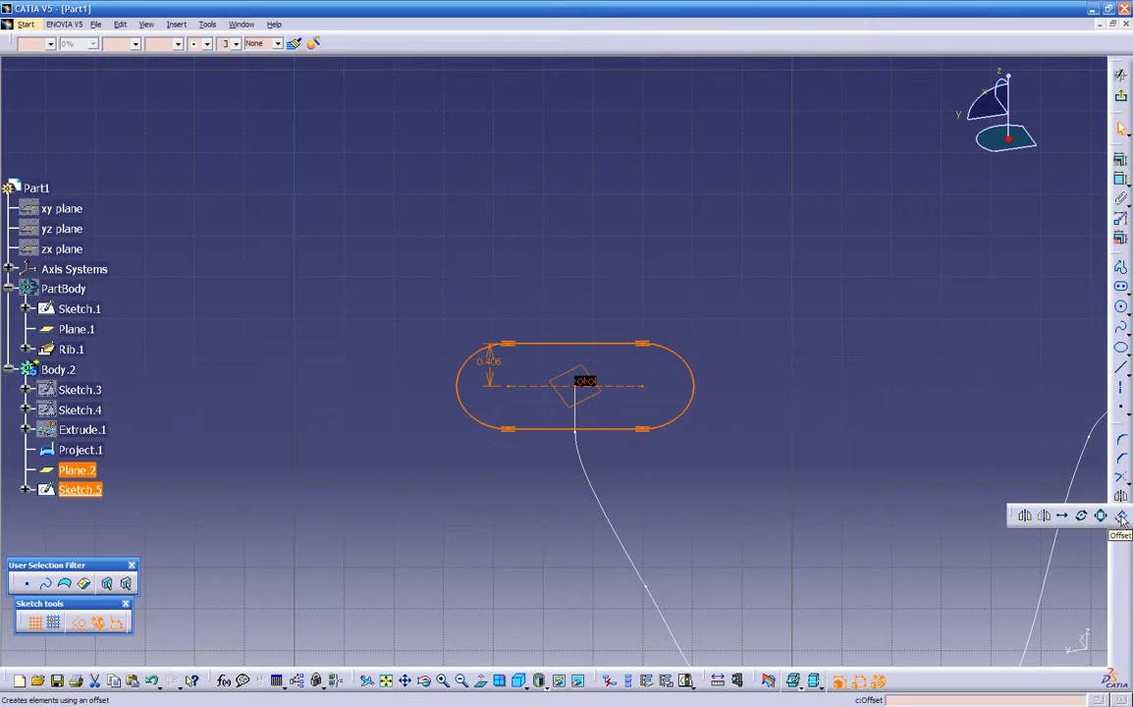
click(1123, 517)
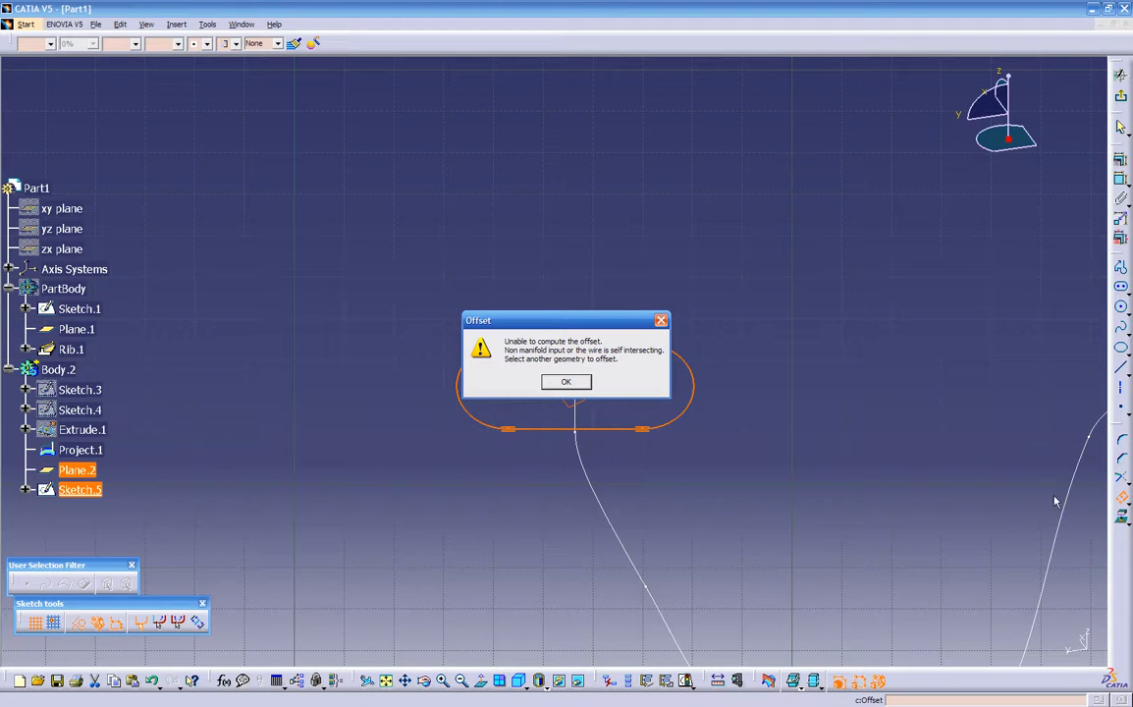
click(565, 382)
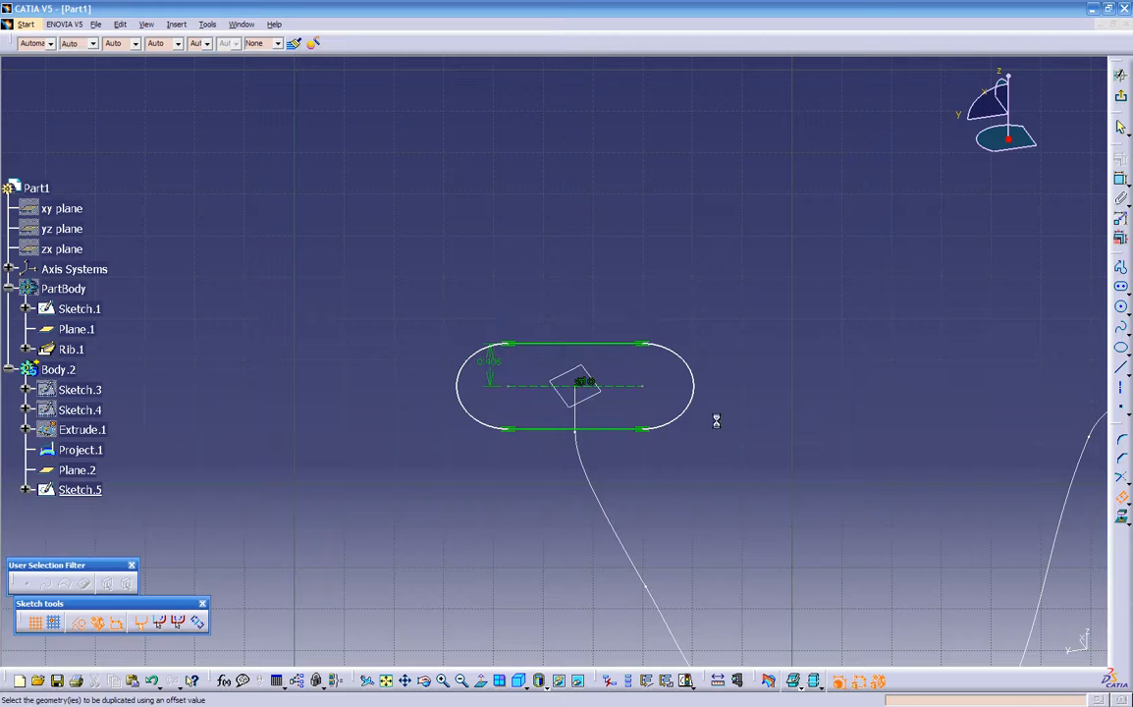
click(605, 350)
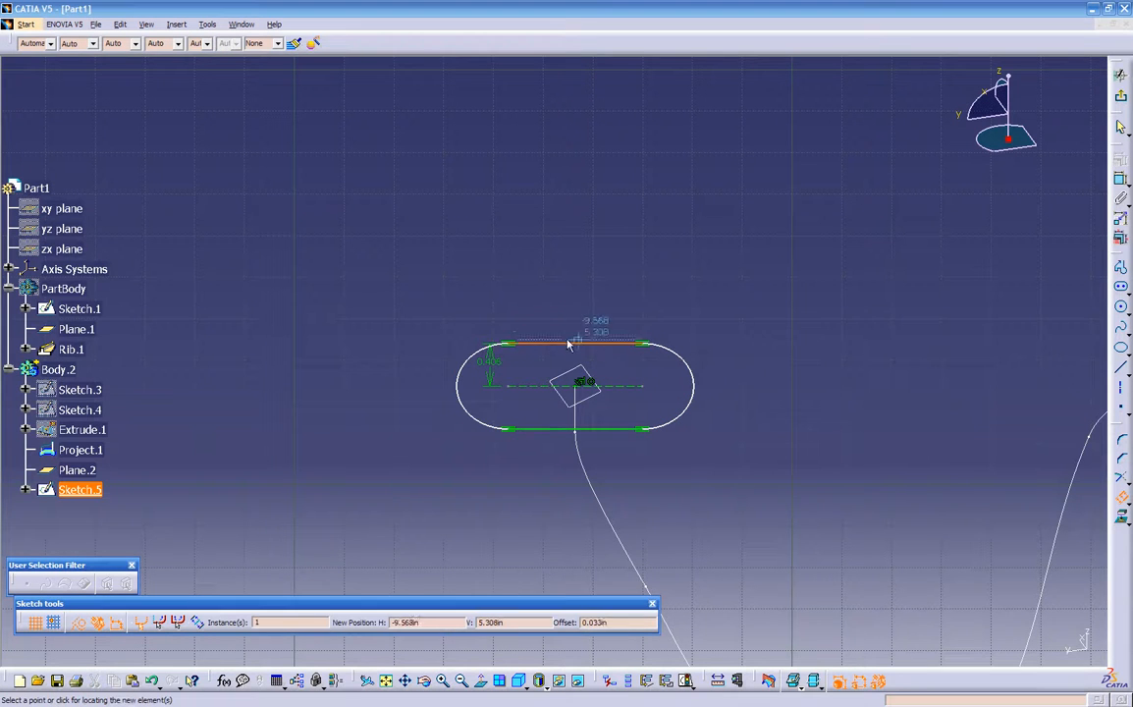
click(481, 362)
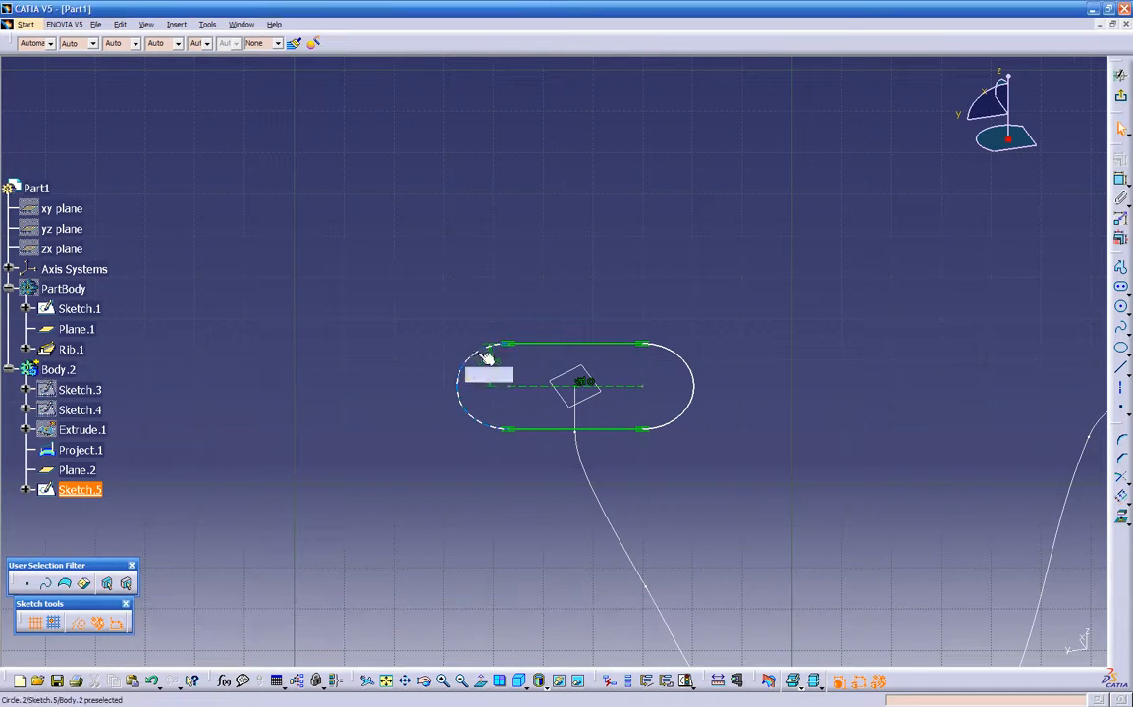
click(480, 358)
ctrl+click(539, 346)
ctrl+click(695, 379)
ctrl+click(609, 435)
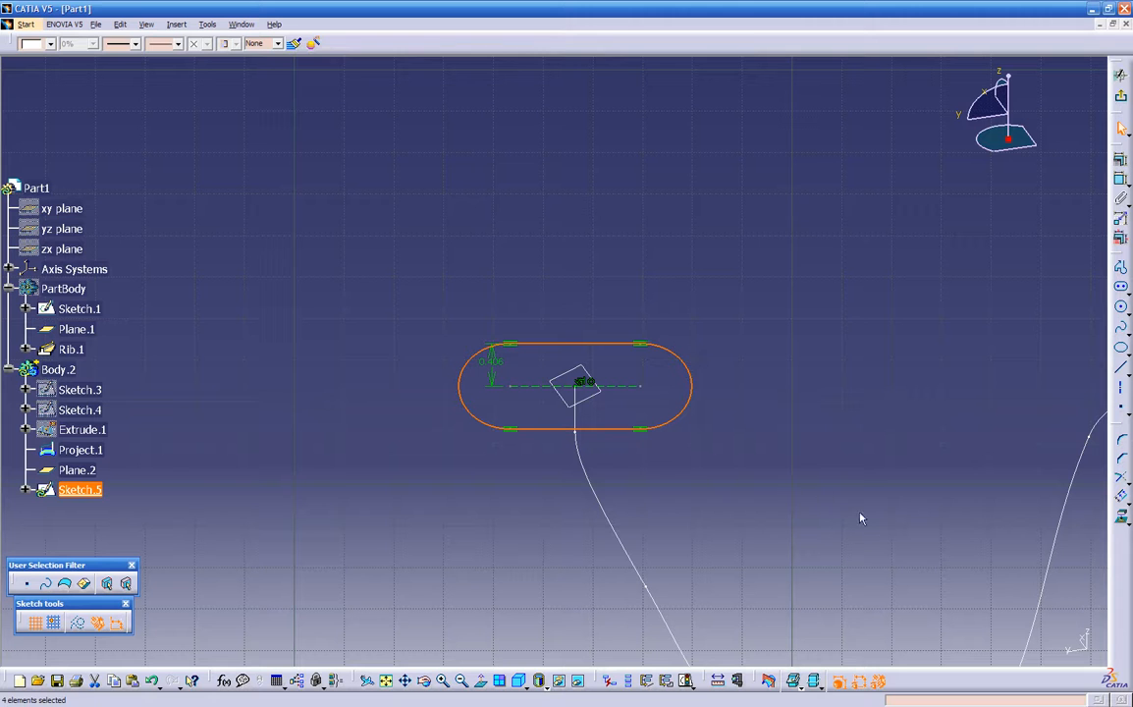
- Move the elongated hole's radius dimension above the profile and set the radius to 0.2 in
click(490, 362)
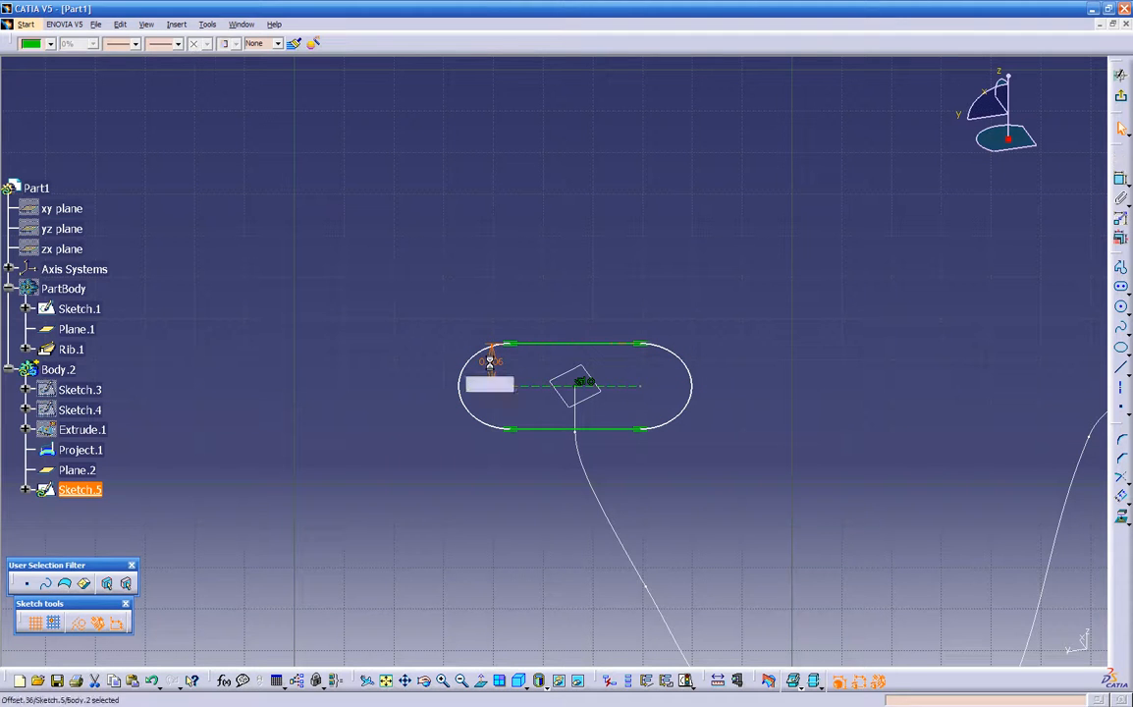
double_click(490, 362)
drag(494, 365, 500, 268)
drag(934, 597, 866, 592)
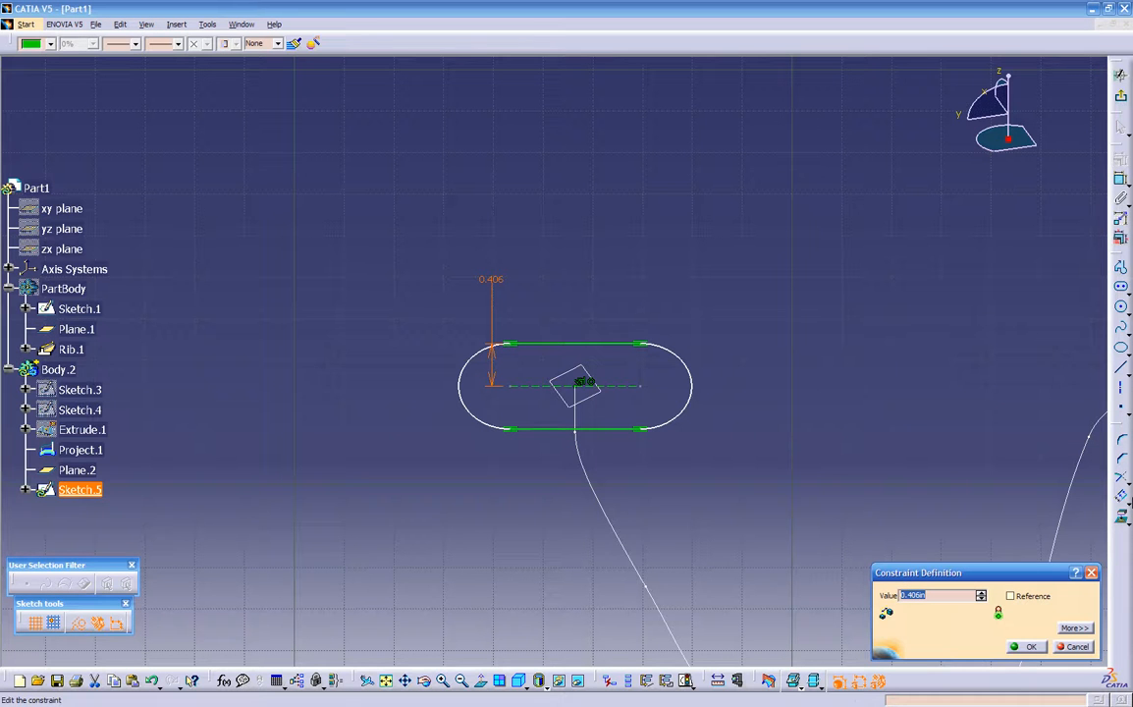
text(.2)
key(Return)
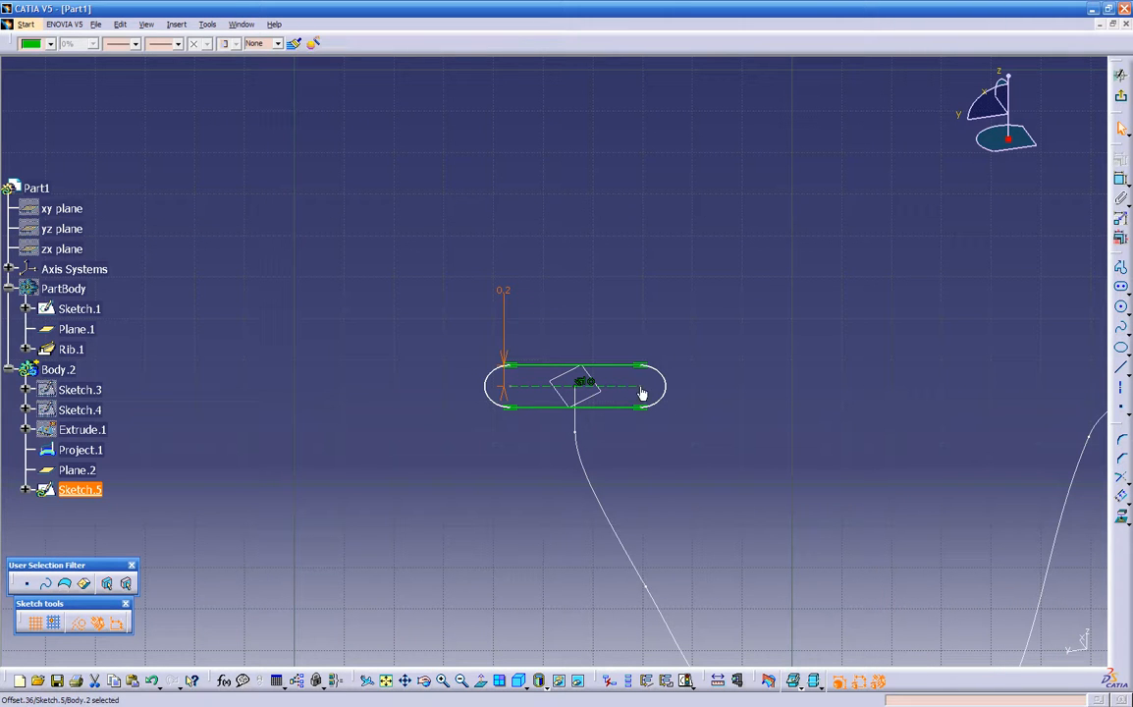
click(976, 246)
- Dimension the distance between the elongated hole's arc centres above the profile and set it to 0.5 in
click(1121, 181)
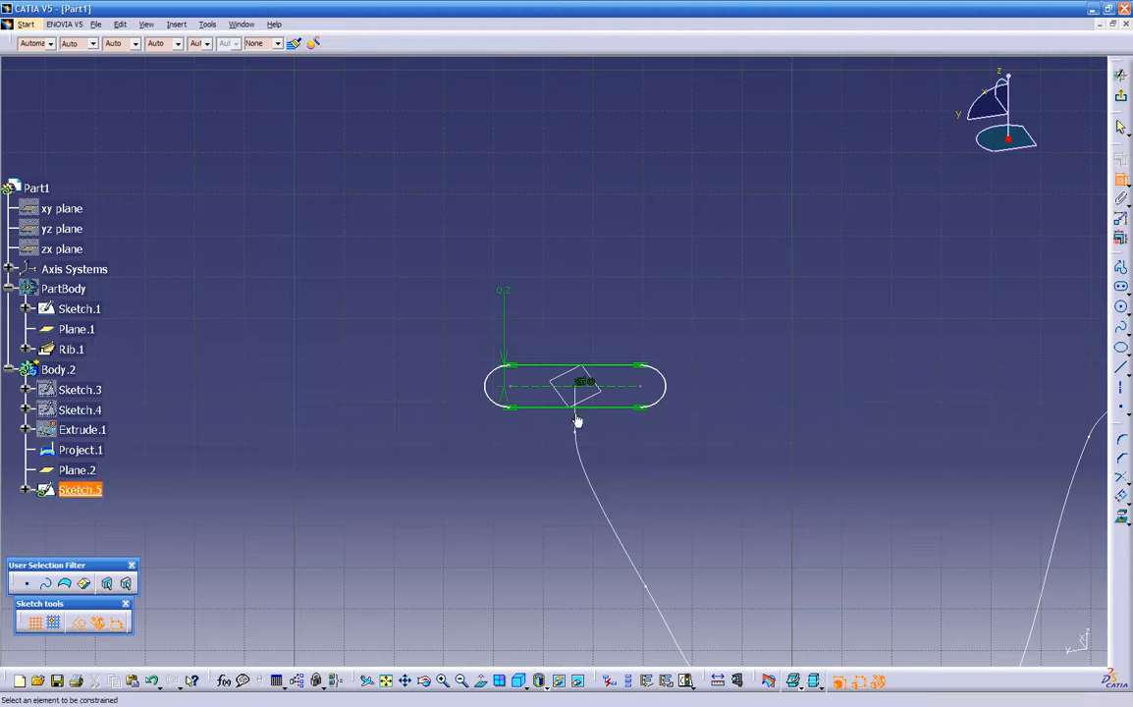
click(517, 392)
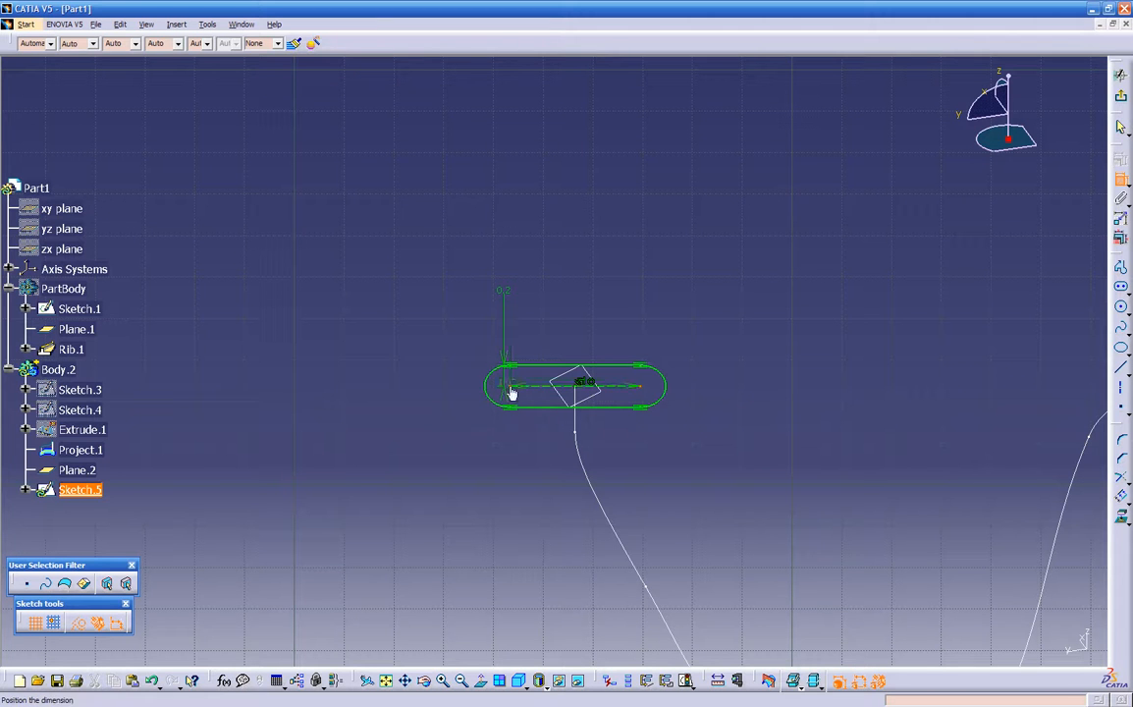
click(574, 252)
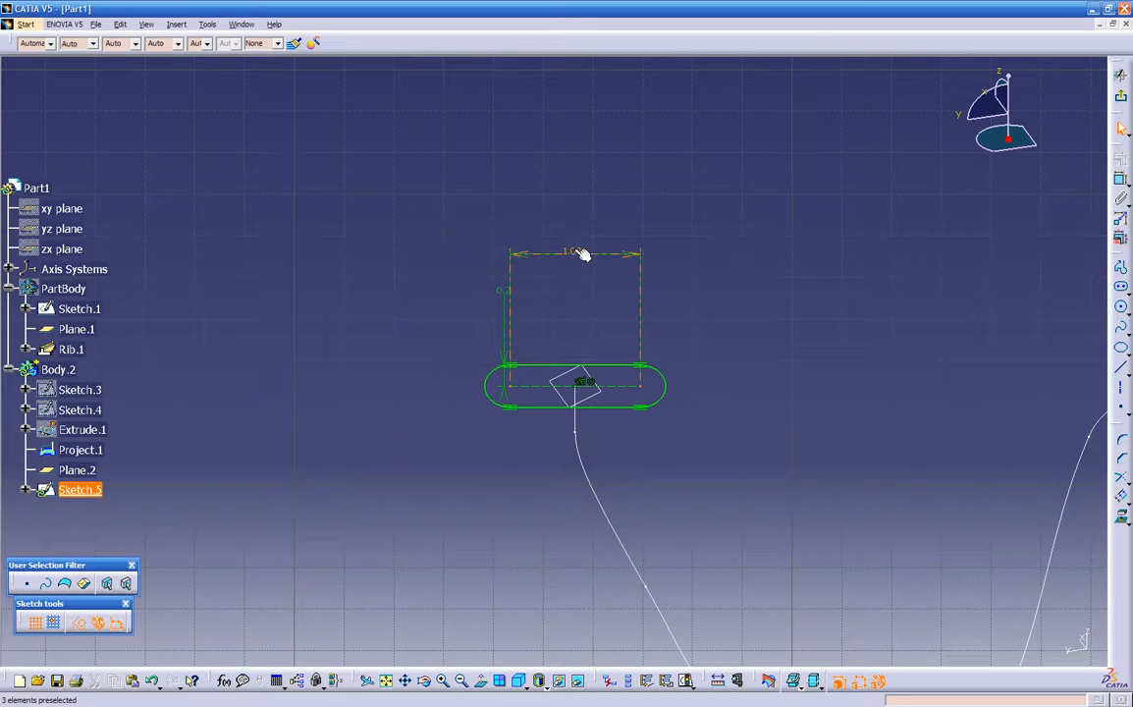
double_click(578, 253)
text(0.5)
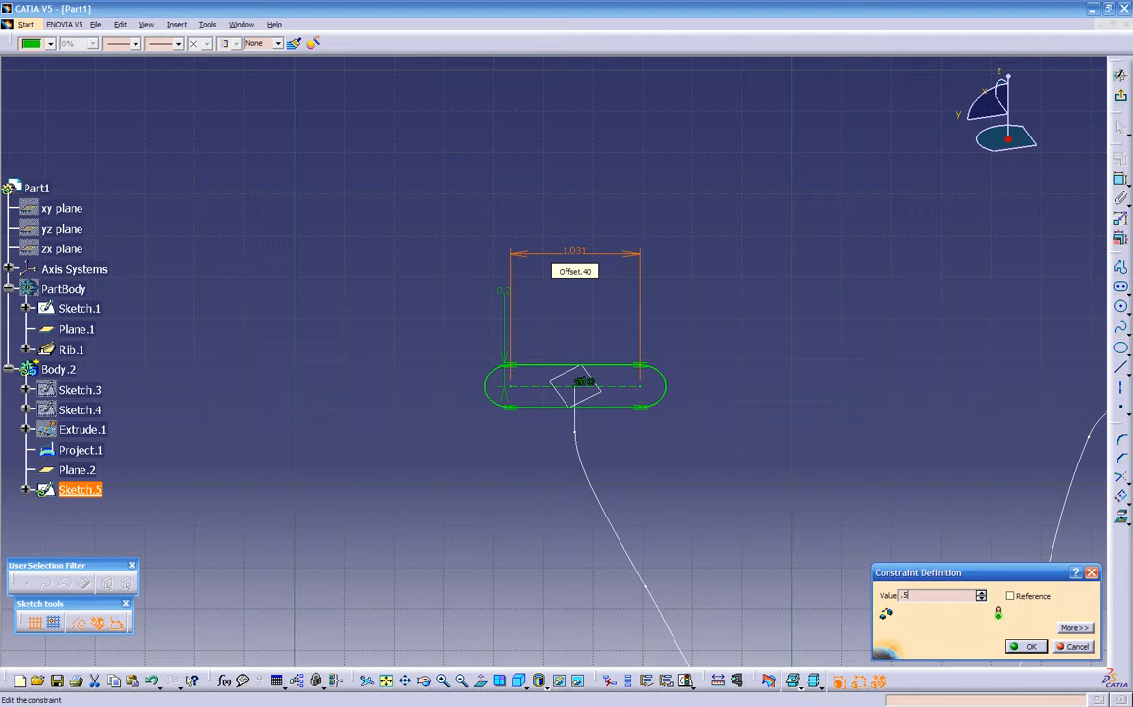
key(Return)
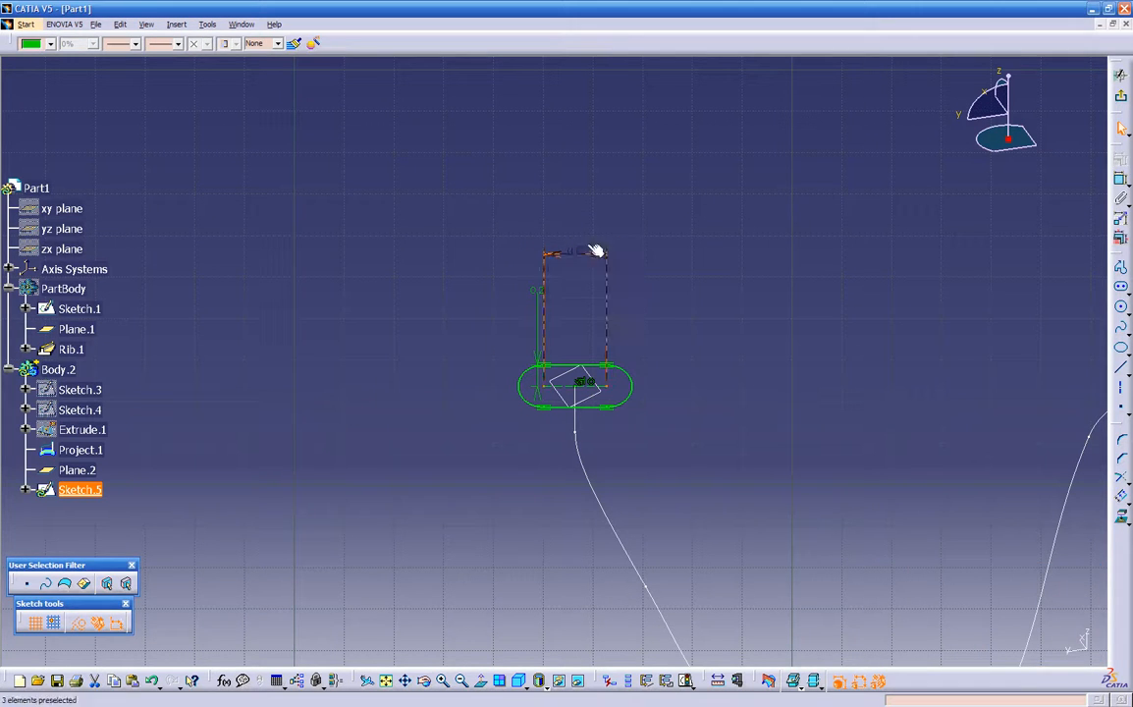
click(678, 316)
- Sketch a slanted construction elongated hole of about 0.39 in radius in the empty area beside the profile
middle_drag(728, 394, 665, 393)
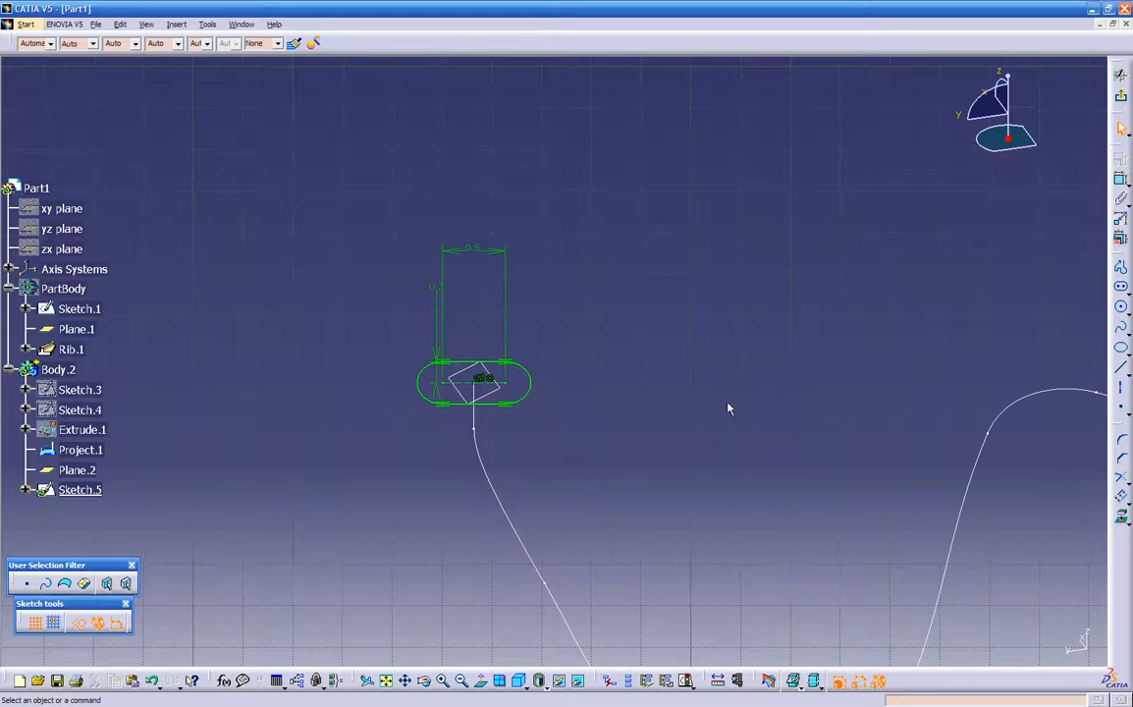
click(1121, 287)
click(699, 227)
click(747, 305)
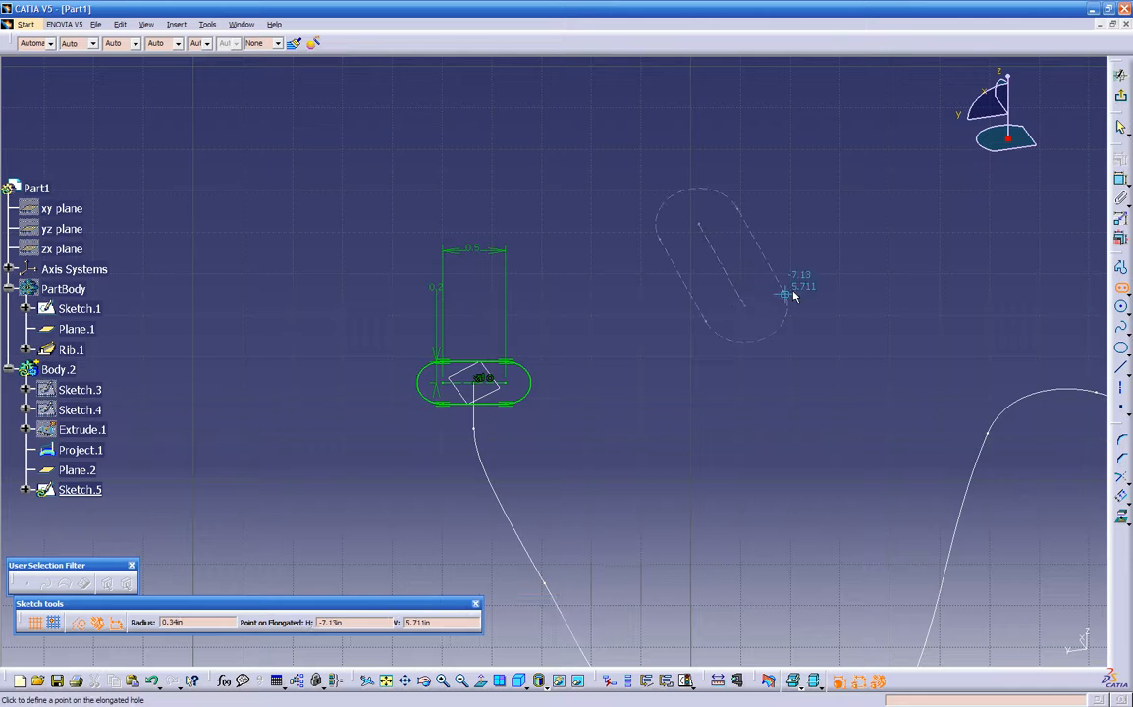
click(792, 291)
click(702, 415)
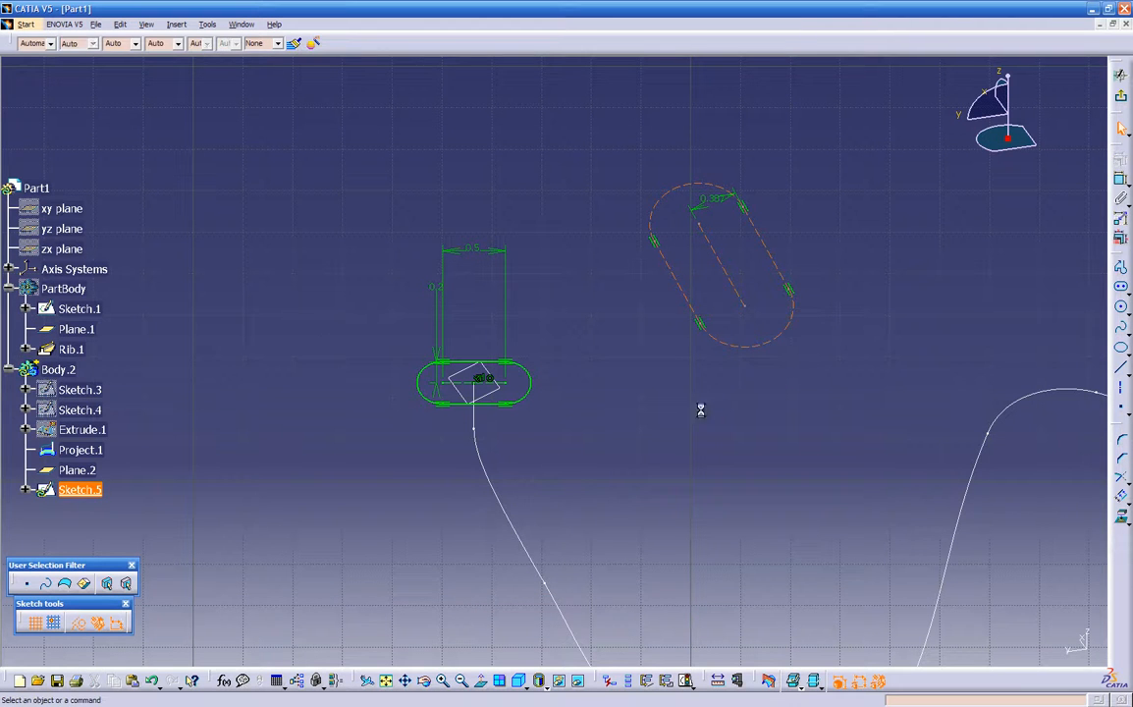
- Offset the slanted elongated hole's four outline elements outward by 0.3 in
click(727, 208)
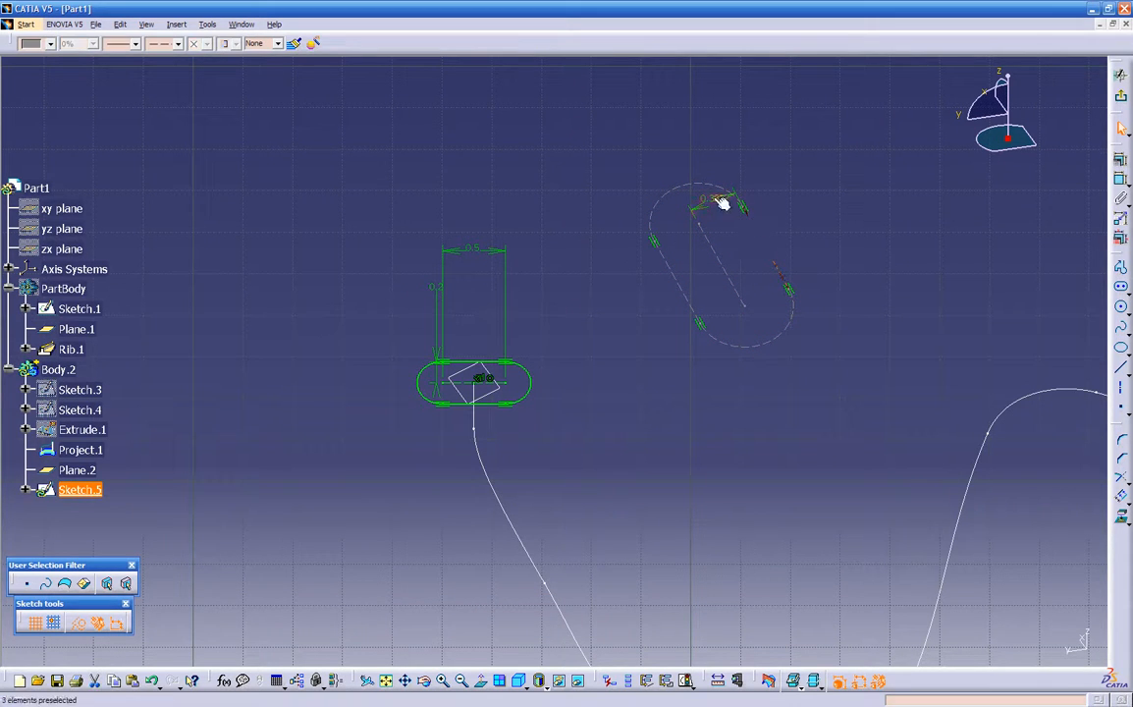
ctrl+click(698, 190)
ctrl+click(676, 285)
ctrl+click(784, 338)
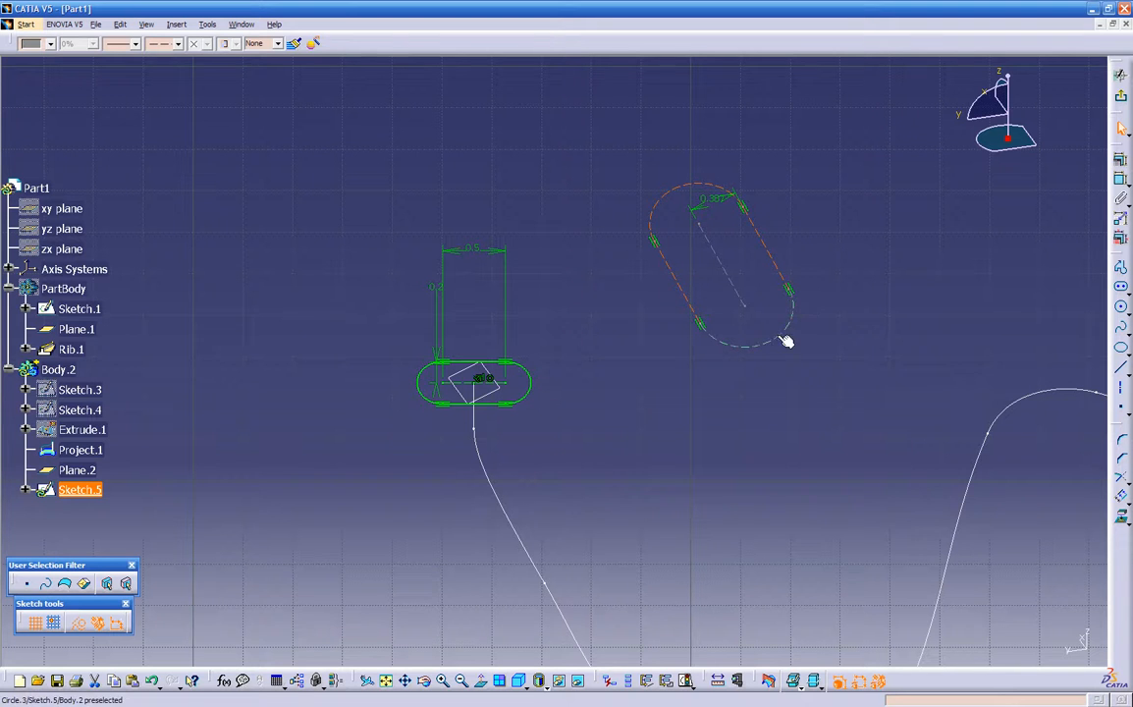
click(1121, 496)
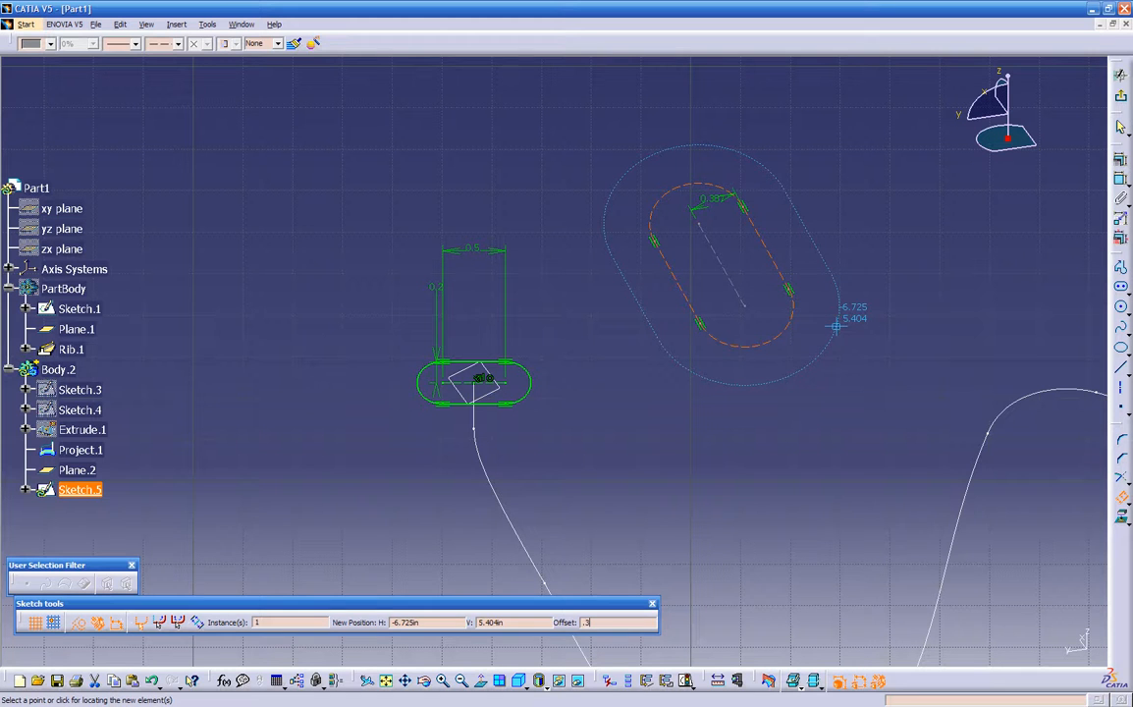
click(838, 322)
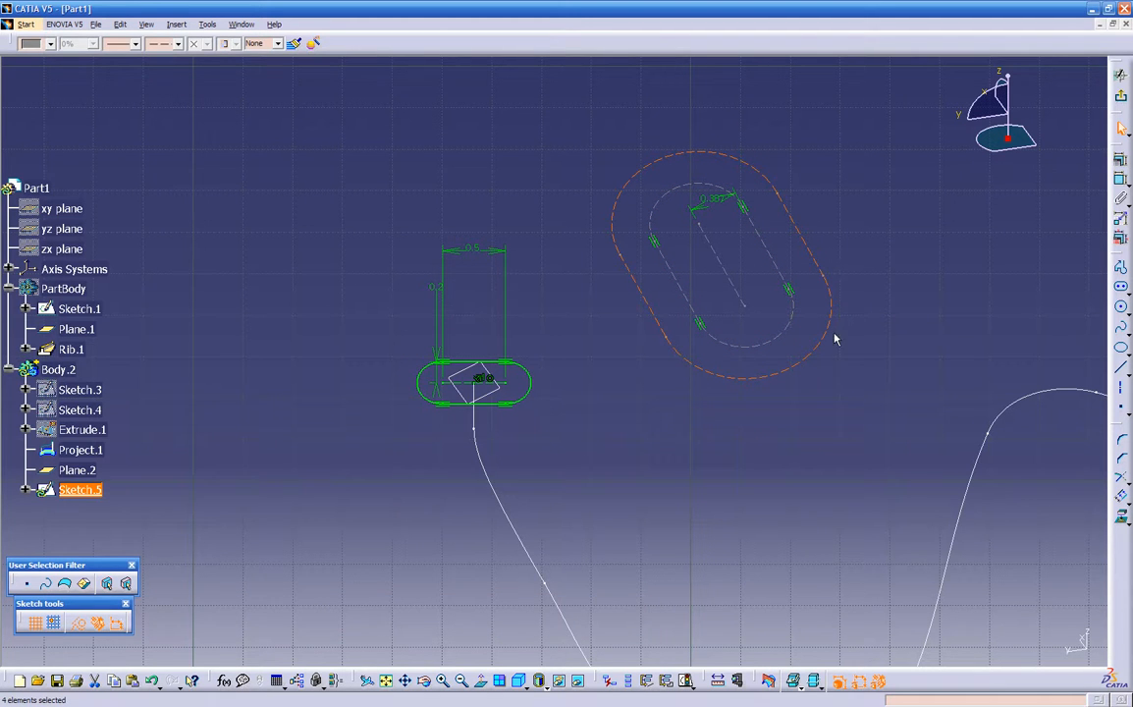
click(820, 395)
- Delete the slanted elongated hole together with its offset outline and exit Sketch.5
drag(580, 123, 849, 436)
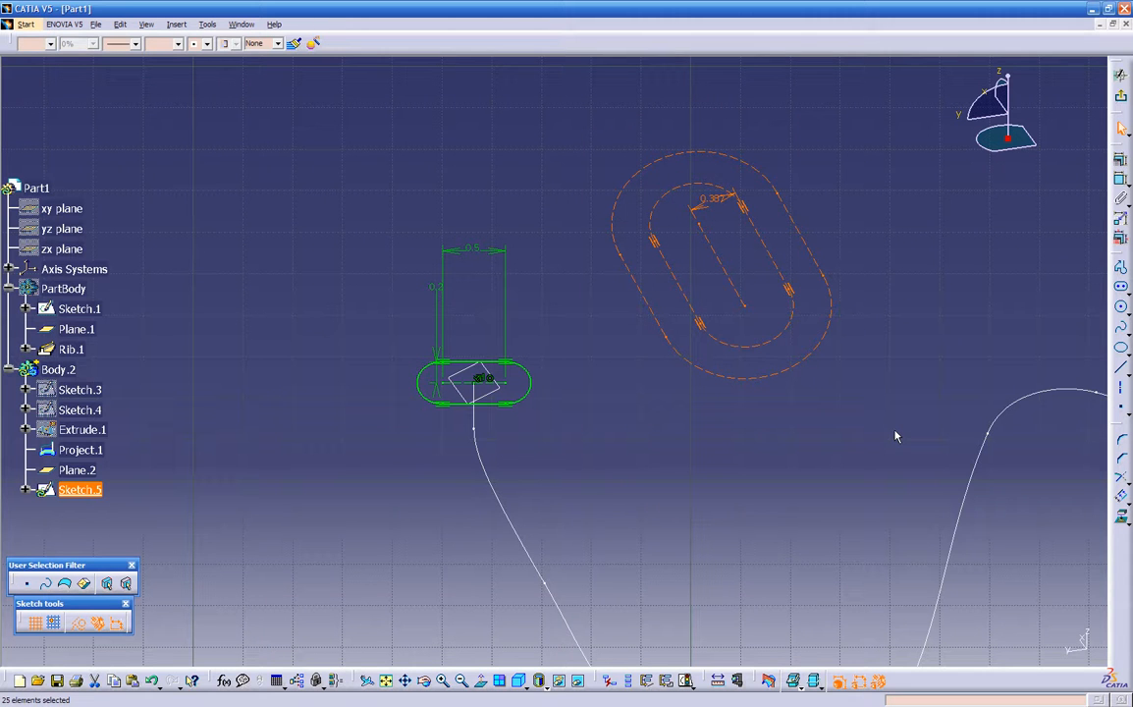
key(Delete)
click(1121, 97)
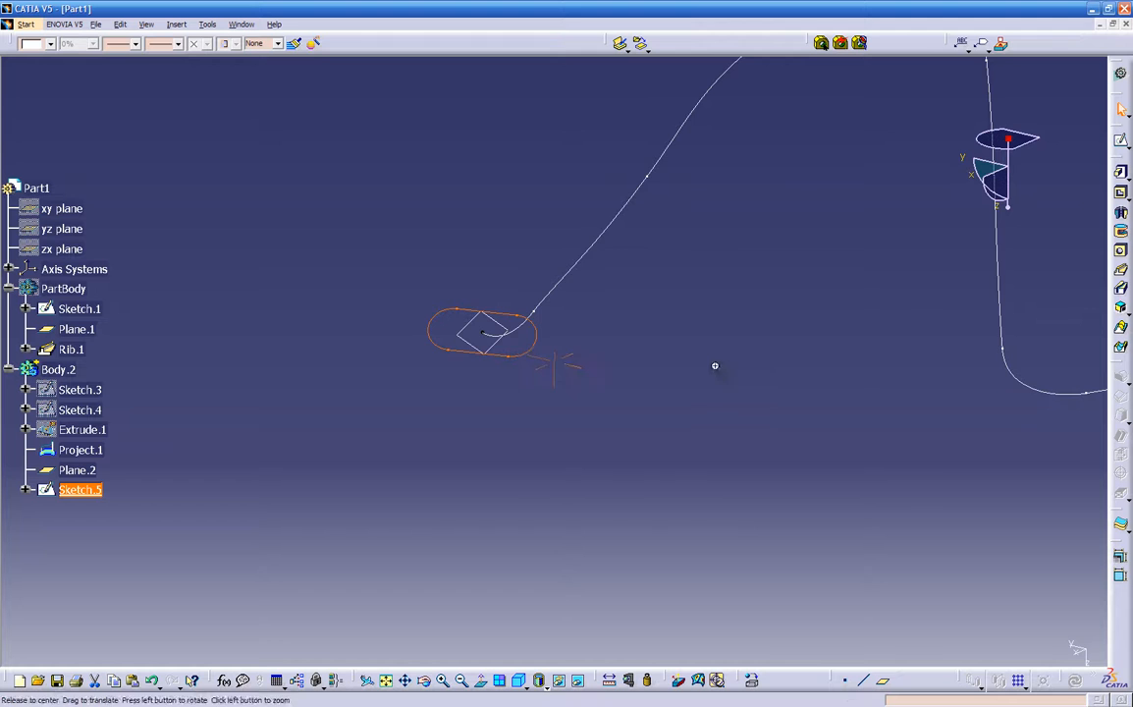
- Define a rib sweeping the elongated Sketch.5 profile along the Project.1 curve with Keep angle profile control and preview it
click(1122, 271)
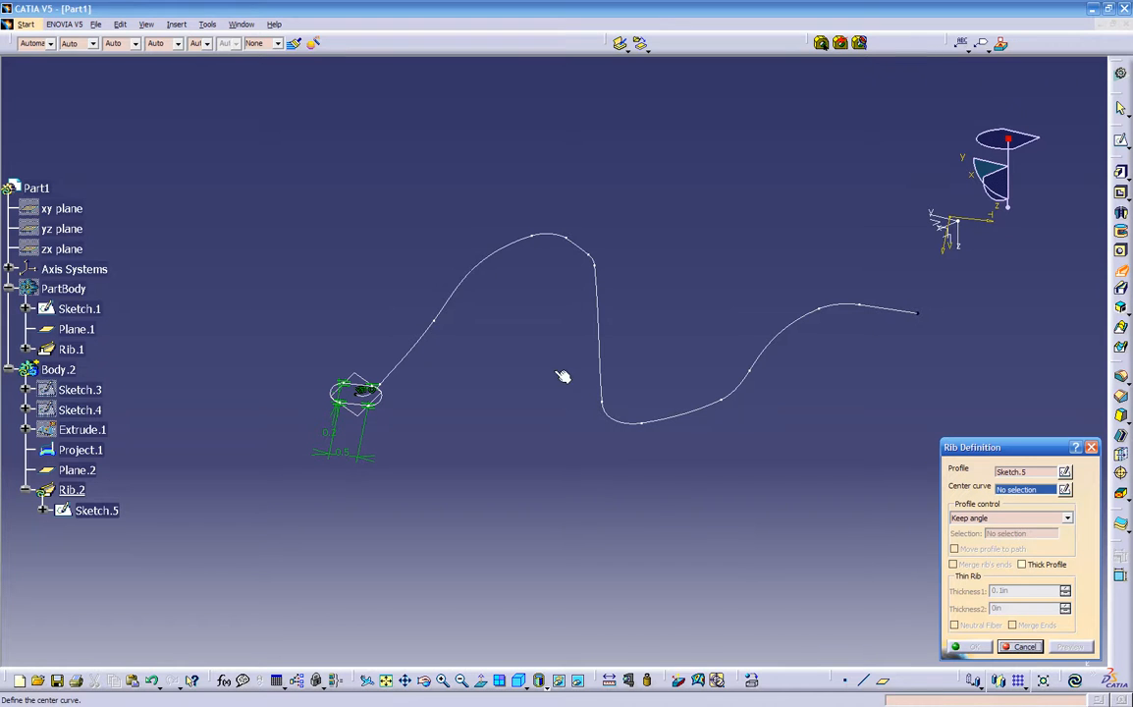
click(601, 342)
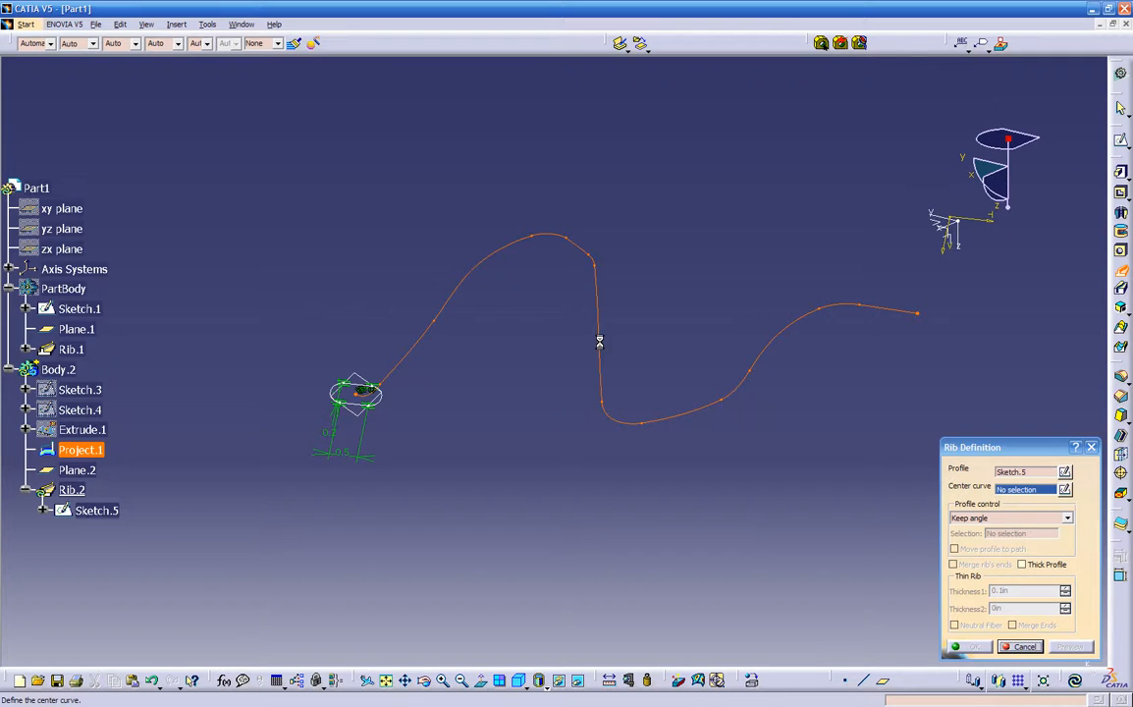
middle_drag(617, 483, 513, 470)
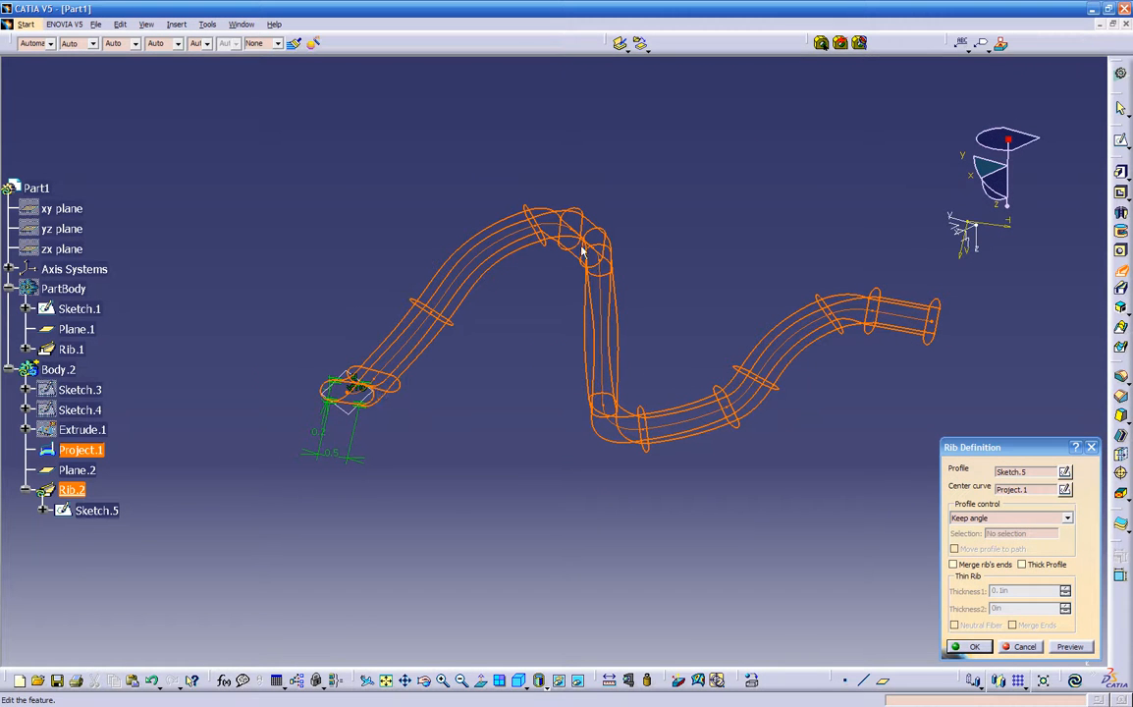
click(985, 646)
middle_drag(692, 363, 737, 503)
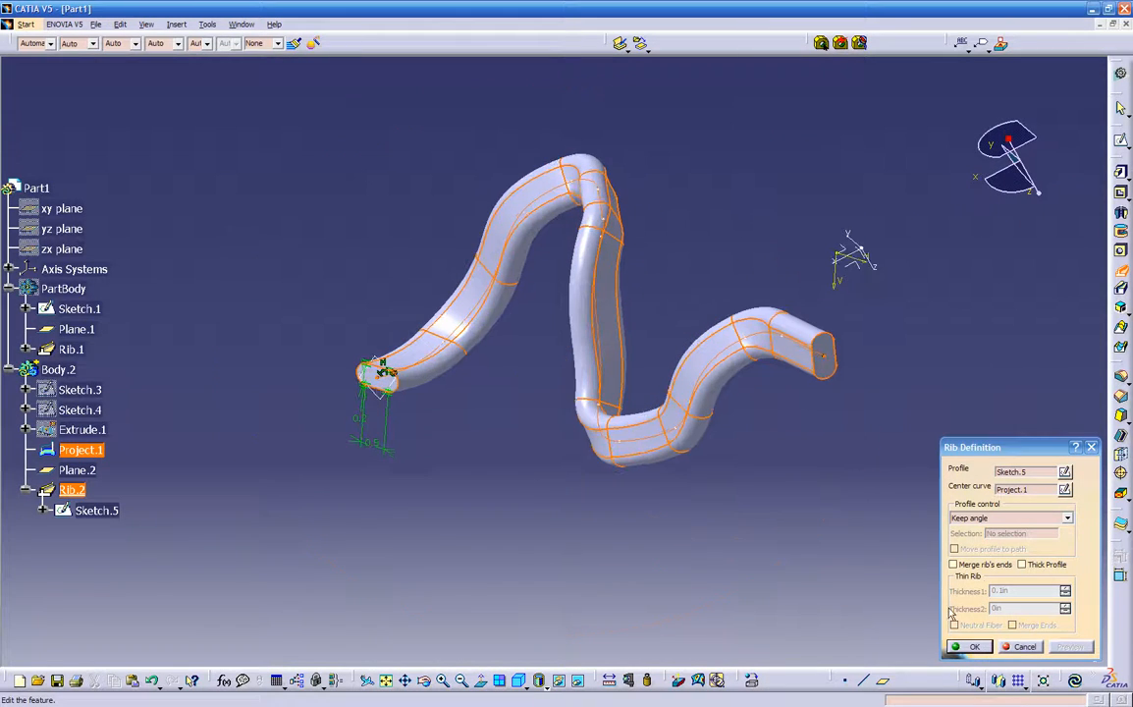
- Give the rib a thick profile with Thickness1 of 0.1 in, try Neutral Fiber, turn it off and accept the rib
click(1024, 565)
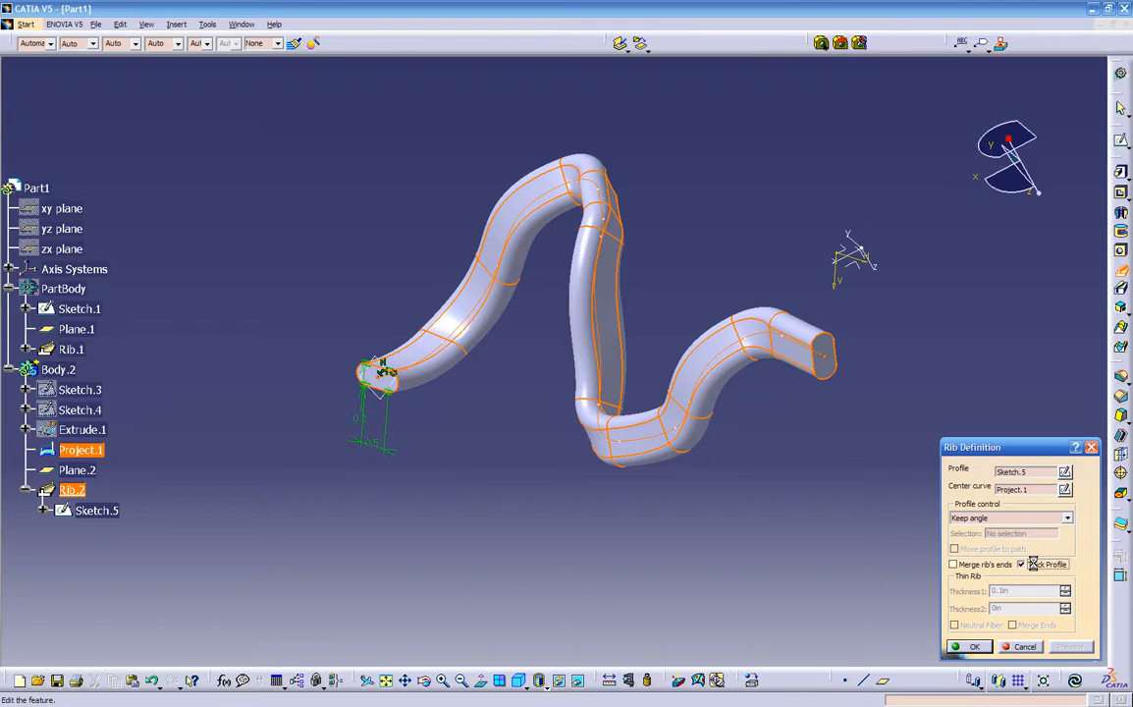
middle_drag(836, 496, 785, 475)
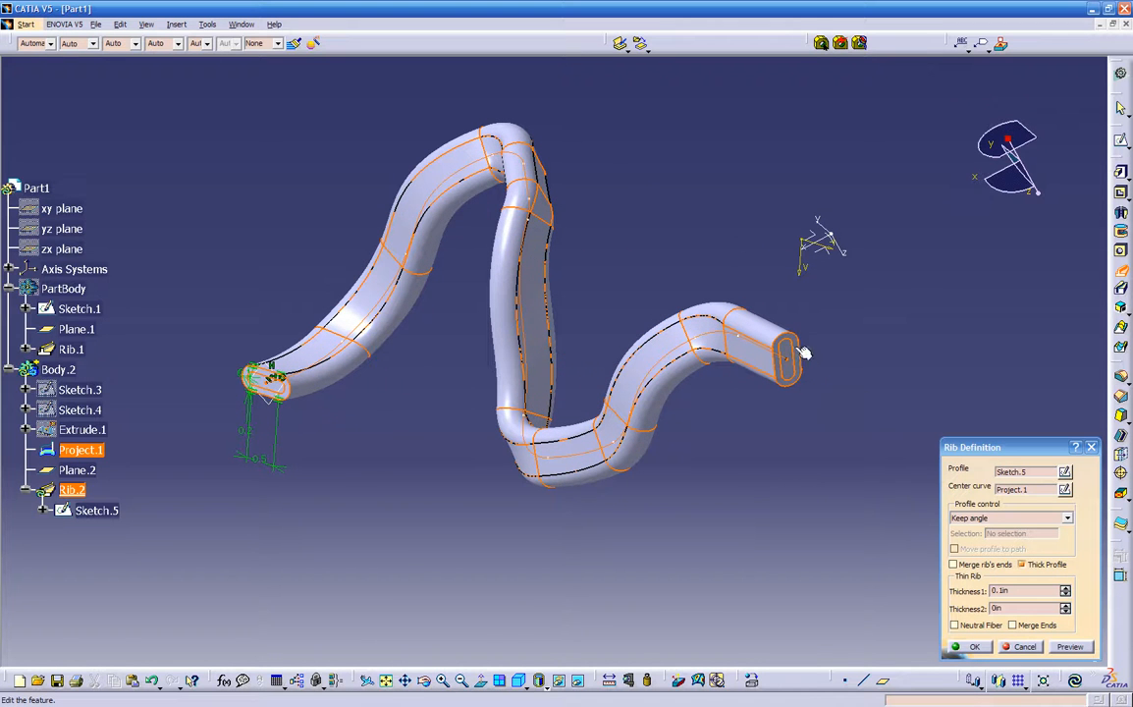
click(966, 626)
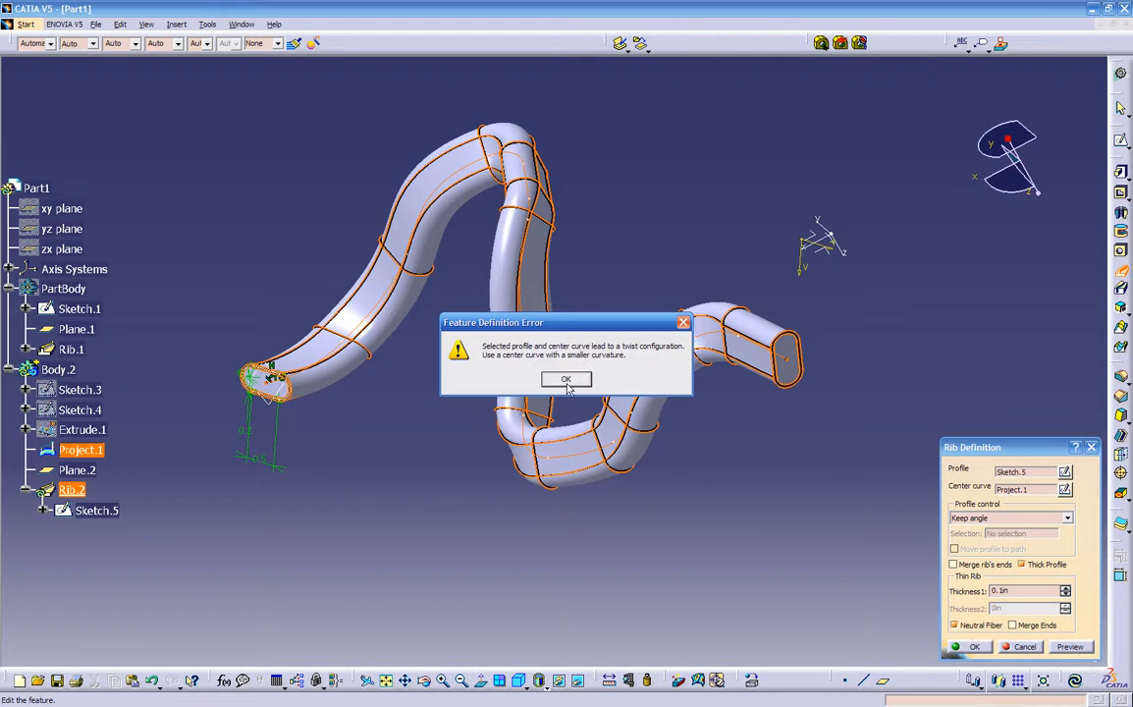
click(566, 381)
click(962, 626)
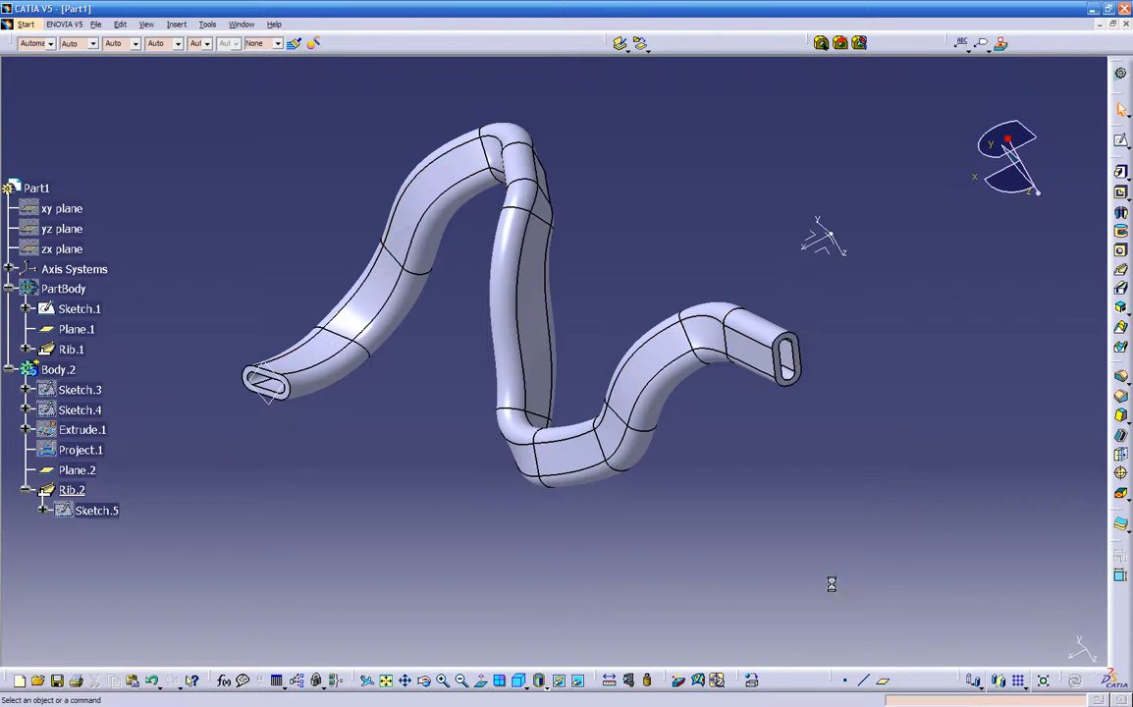
- Show PartBody to compare its tube with the Body.2 rib from several angles, and hide it again
middle_drag(690, 570, 281, 399)
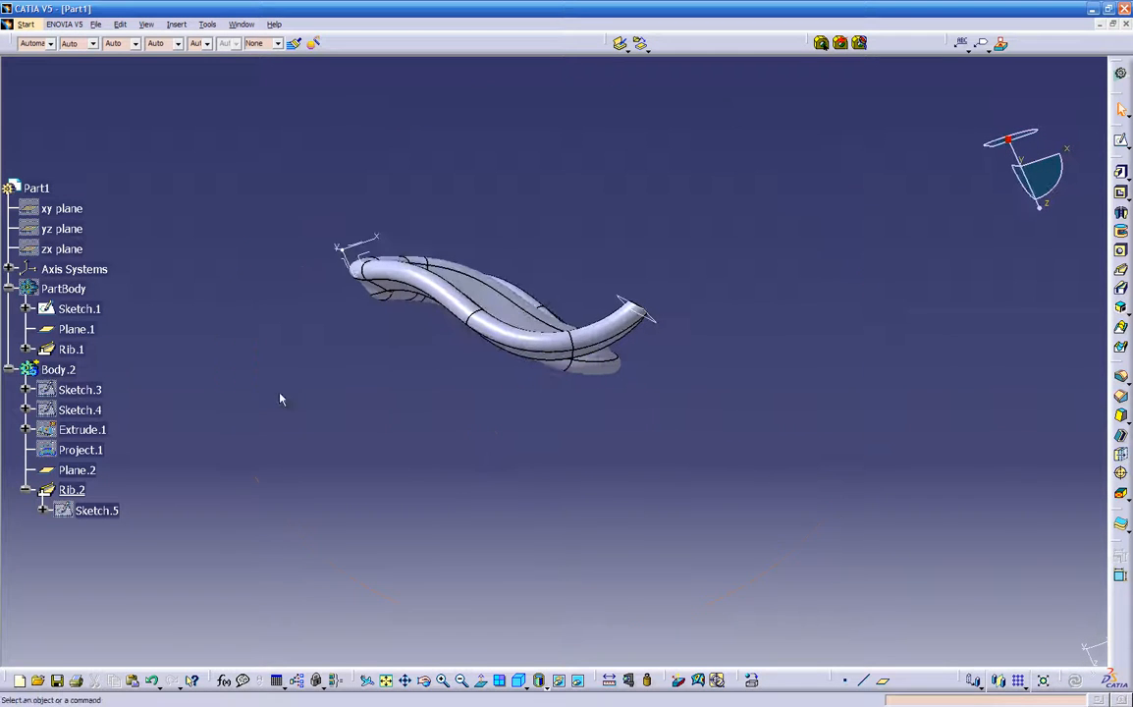
right_click(73, 291)
click(98, 334)
middle_drag(558, 434, 507, 337)
scroll(507, 337, down, 1)
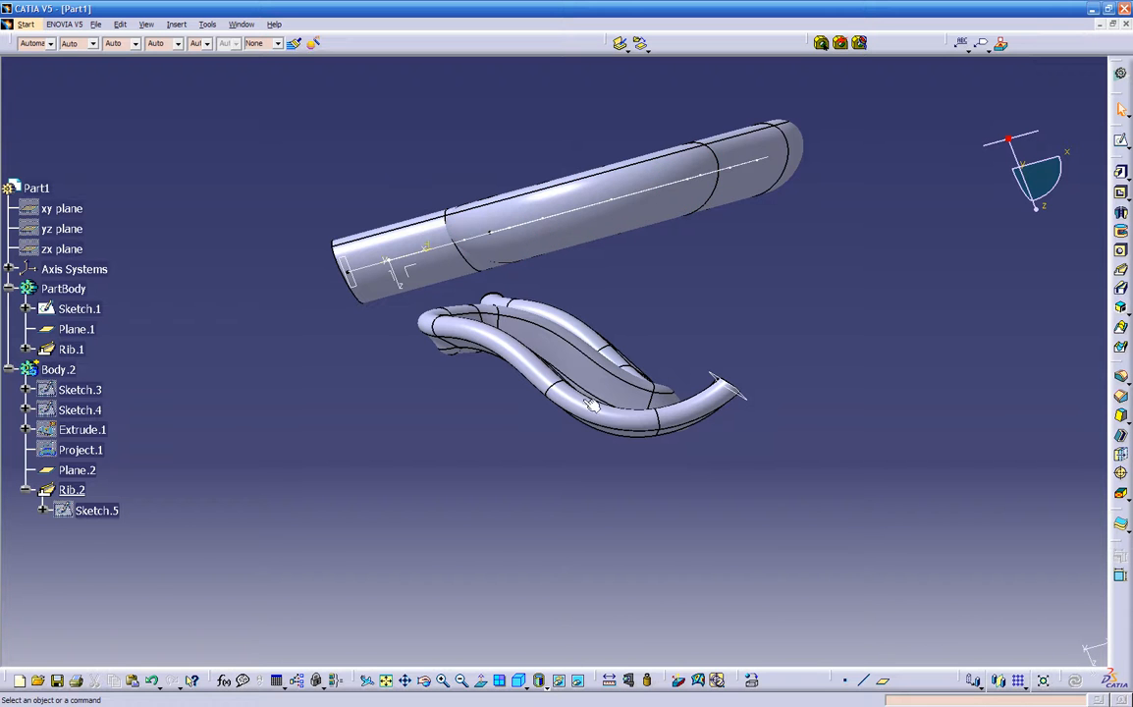
middle_drag(524, 415, 578, 396)
middle_drag(616, 359, 545, 491)
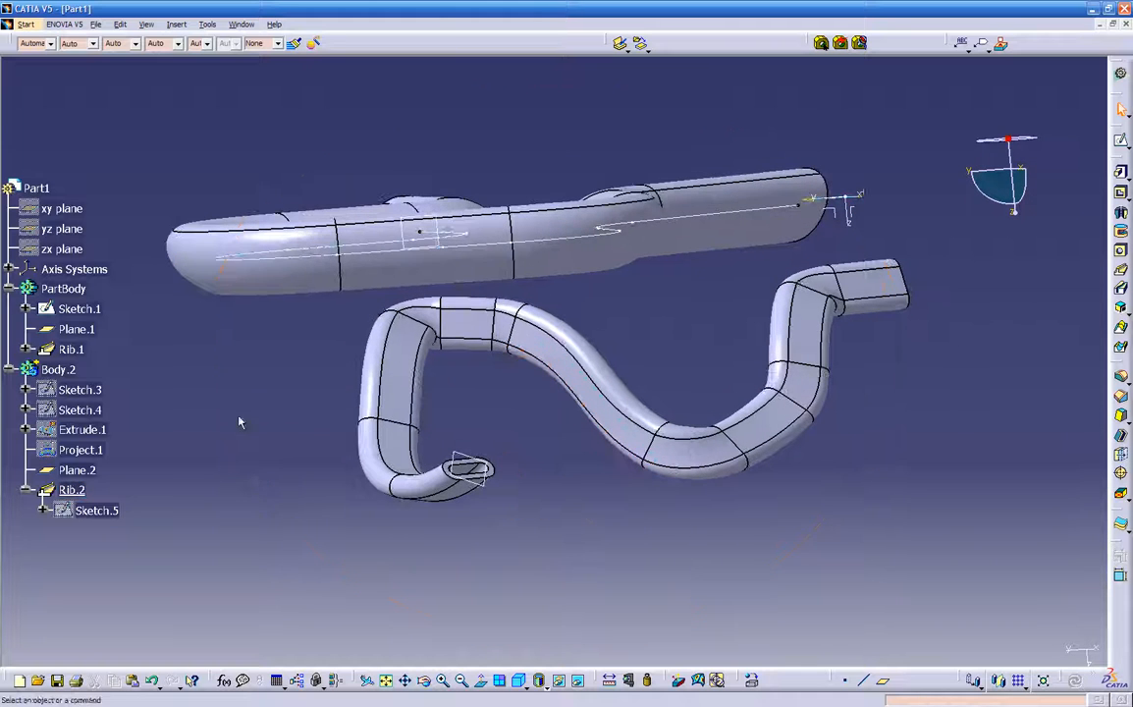
click(63, 287)
right_click(67, 289)
click(105, 333)
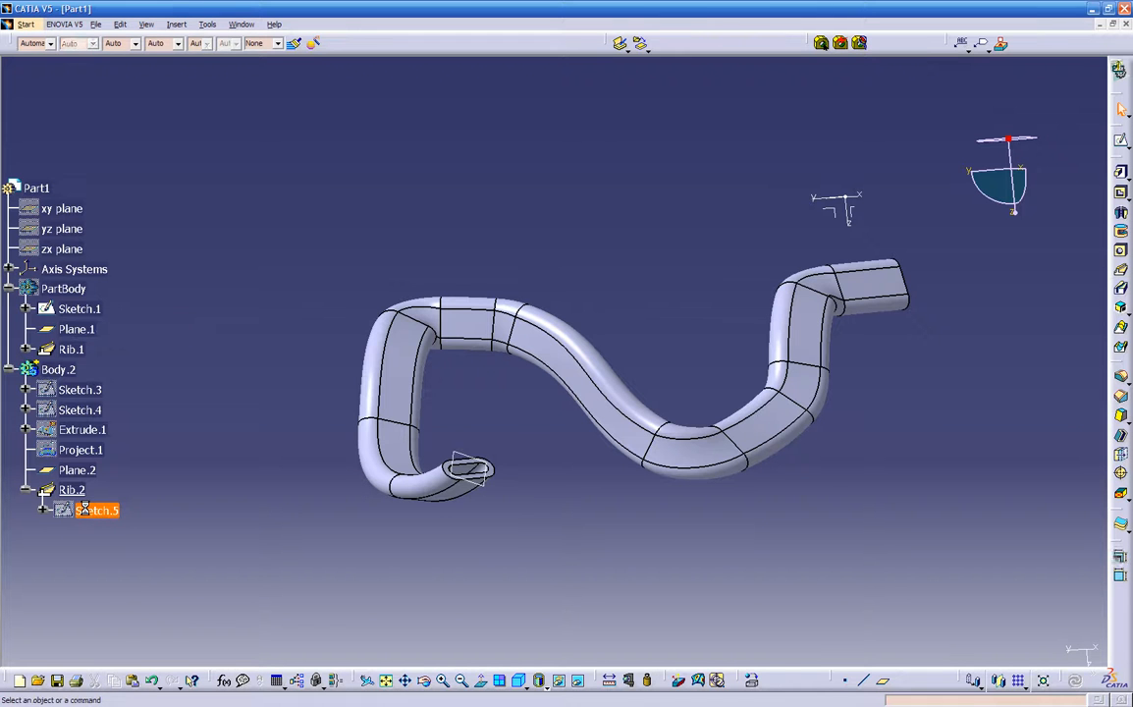
- Open Sketch.5 under Rib.2 and delete the elongated profile with its dimensions and constraints
double_click(93, 512)
click(521, 481)
mouse_move(522, 482)
middle_down()
mouse_move(538, 438)
mouse_move(507, 419)
mouse_move(601, 409)
middle_up()
mouse_move(532, 281)
mouse_down()
mouse_move(865, 466)
mouse_move(791, 470)
mouse_up()
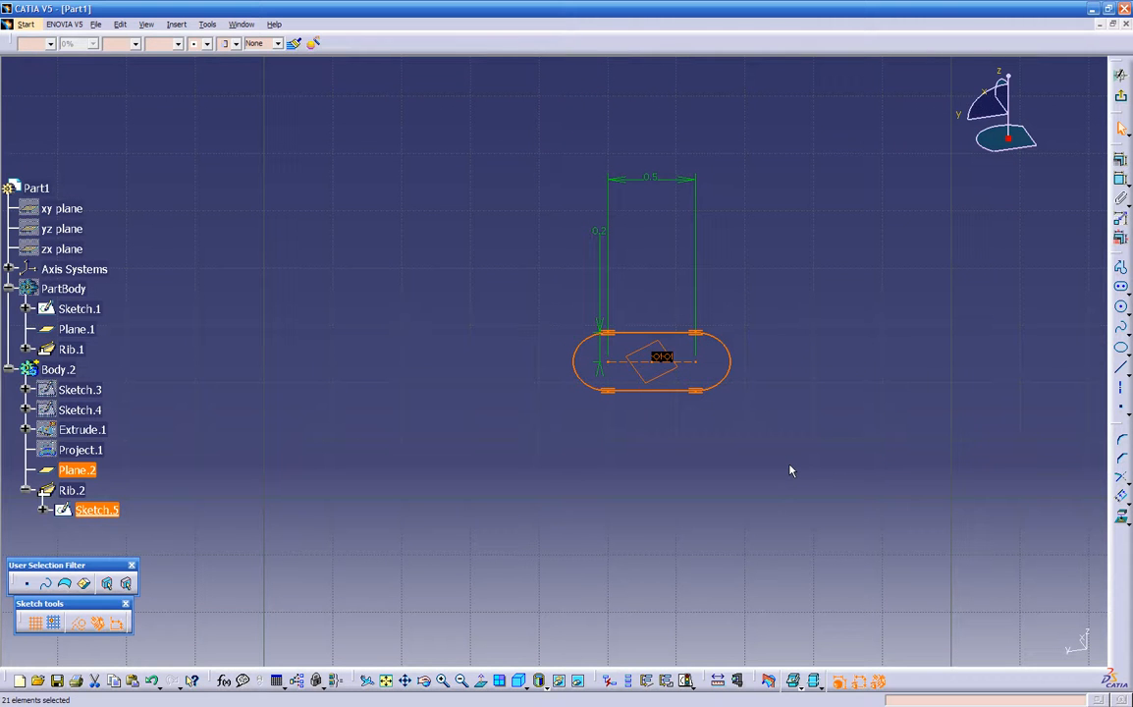
key(Delete)
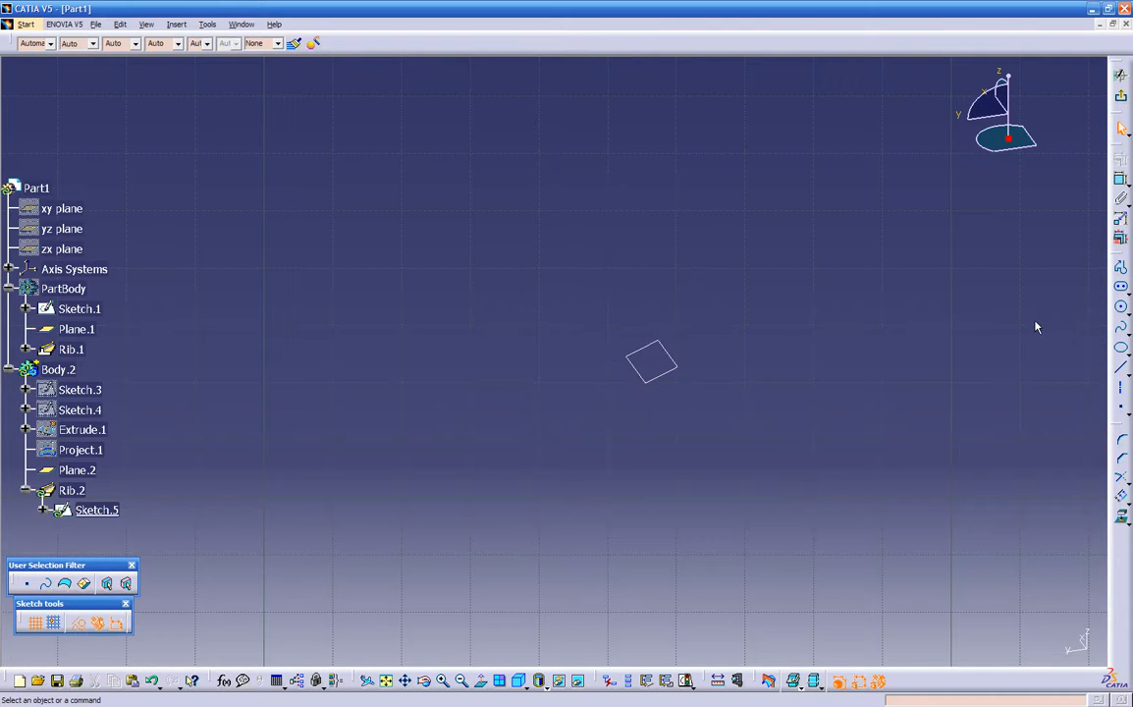
- Sketch a circle of about 0.41 in radius centred inside the Plane.2 marker and turn it into standard geometry
click(1123, 309)
click(653, 363)
click(674, 424)
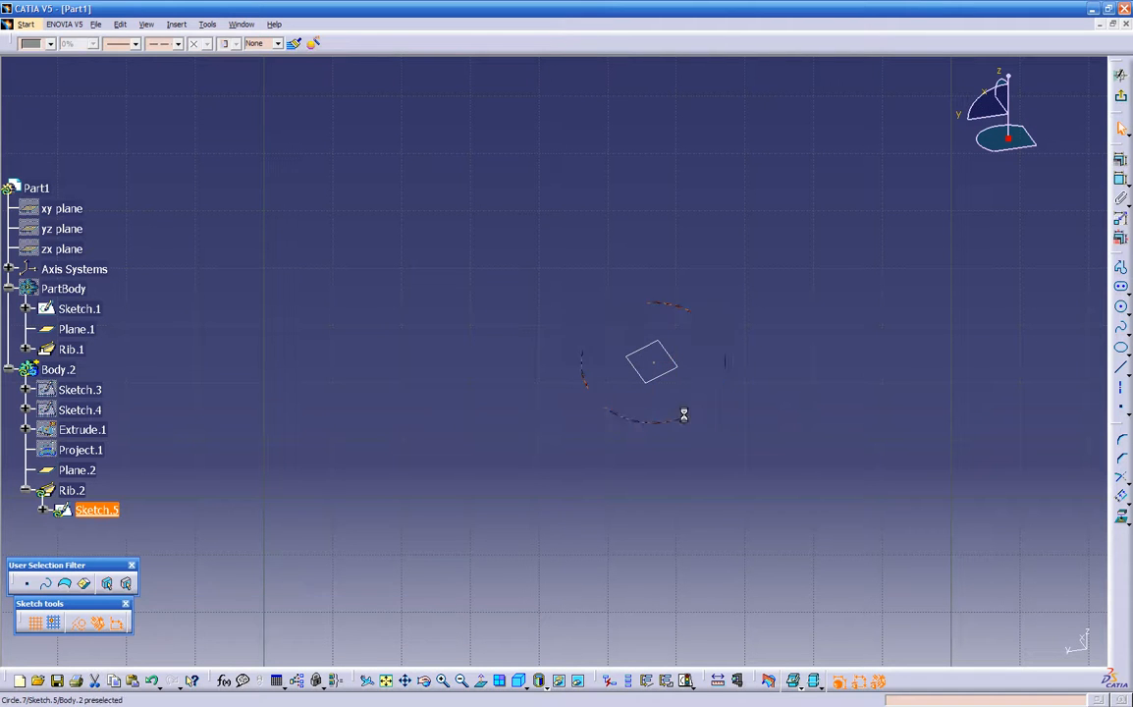
click(79, 624)
click(470, 456)
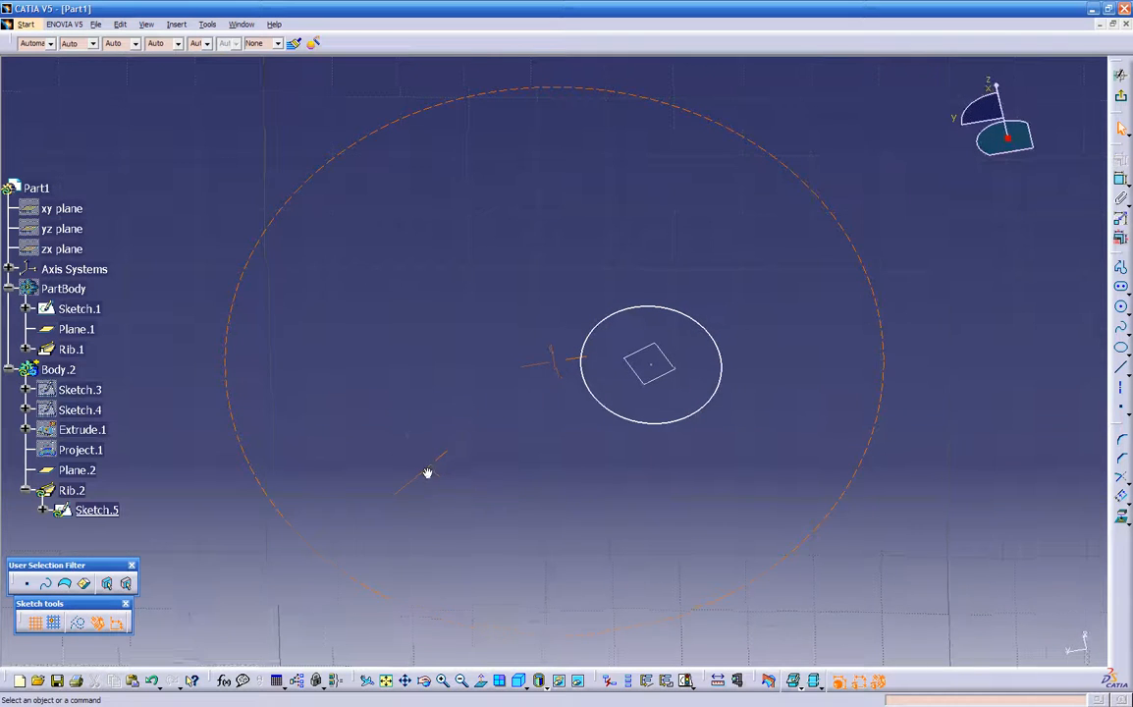
- Show the Project.1 curve in the sketch to expose its end point near the circle's centre
right_click(106, 459)
click(132, 492)
middle_drag(469, 398, 600, 308)
middle_drag(764, 387, 525, 349)
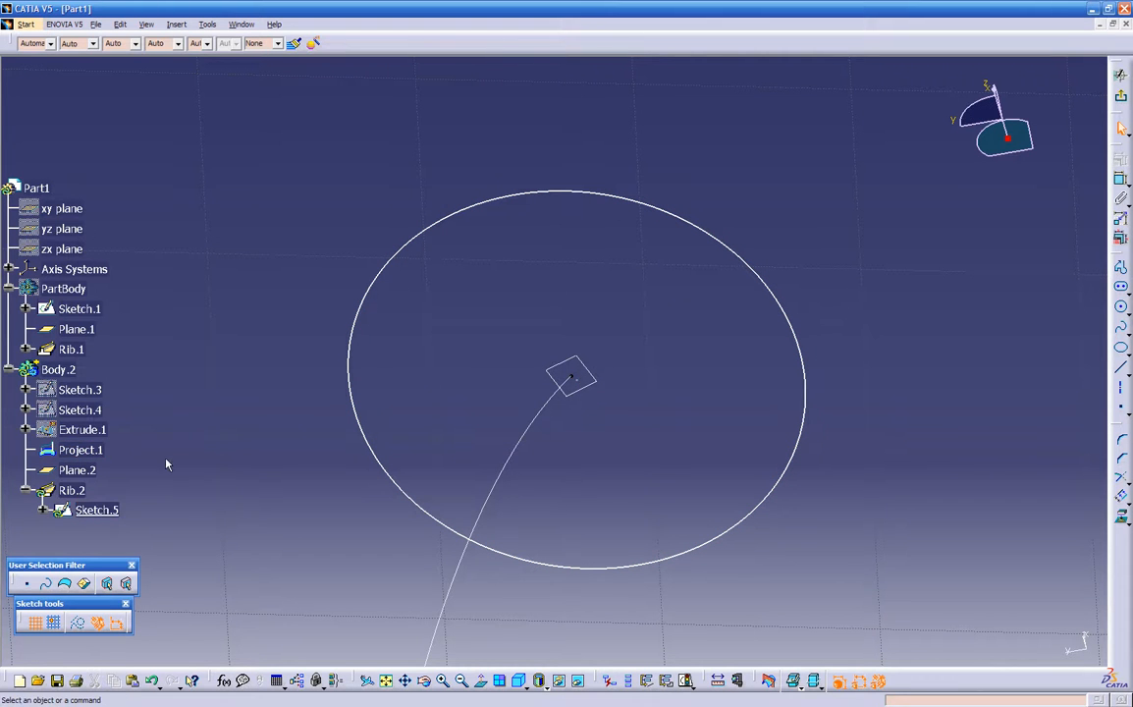
- Make the circle's centre coincident with the end point of the Project.1 curve and exit the sketch to update the rib
click(580, 387)
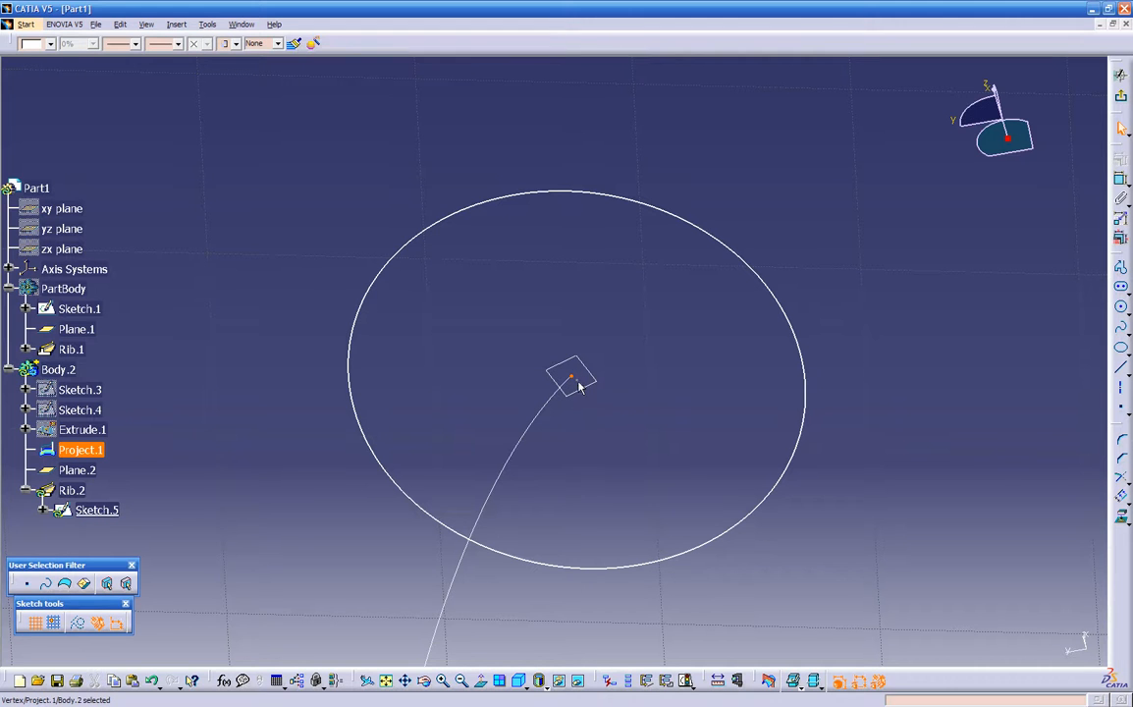
click(579, 380)
ctrl+click(582, 386)
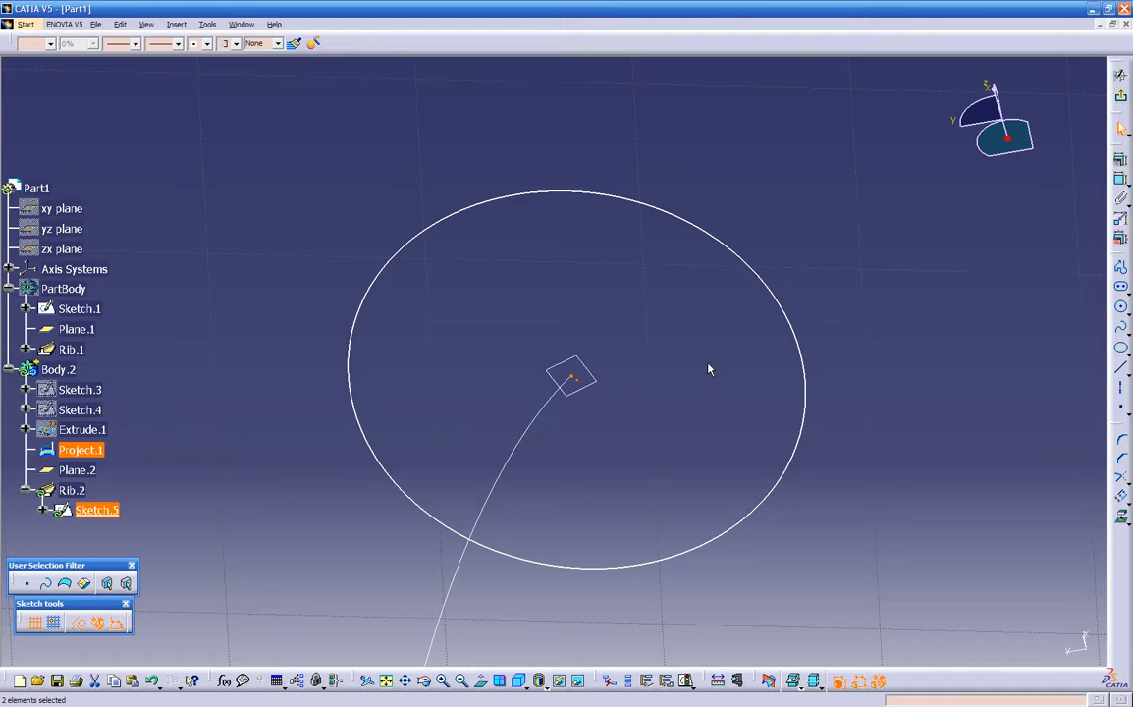
click(1120, 178)
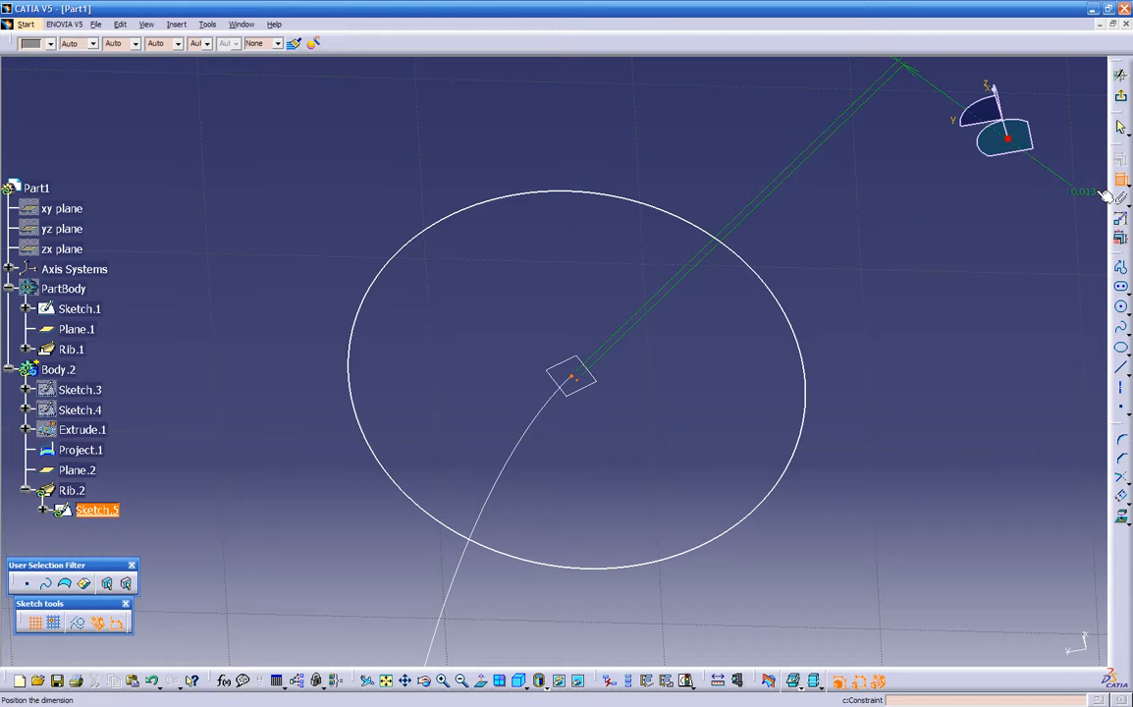
right_click(872, 246)
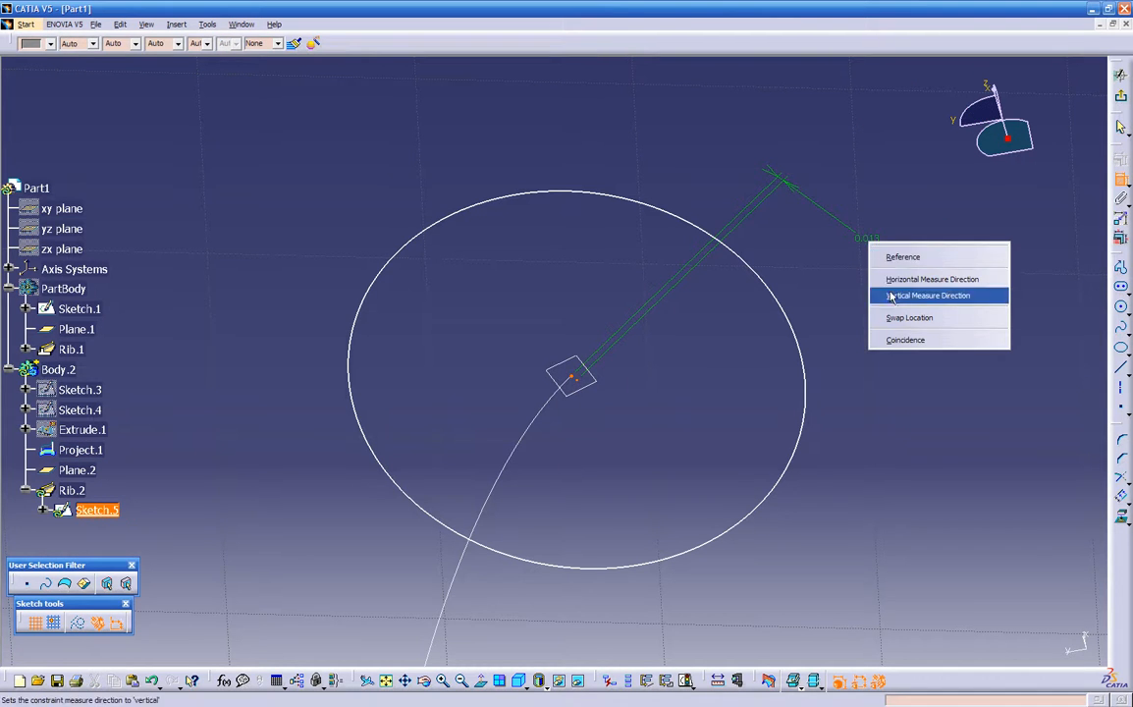
click(904, 340)
mouse_move(742, 351)
middle_down()
mouse_move(708, 343)
mouse_move(650, 443)
mouse_move(668, 386)
mouse_move(743, 367)
middle_up()
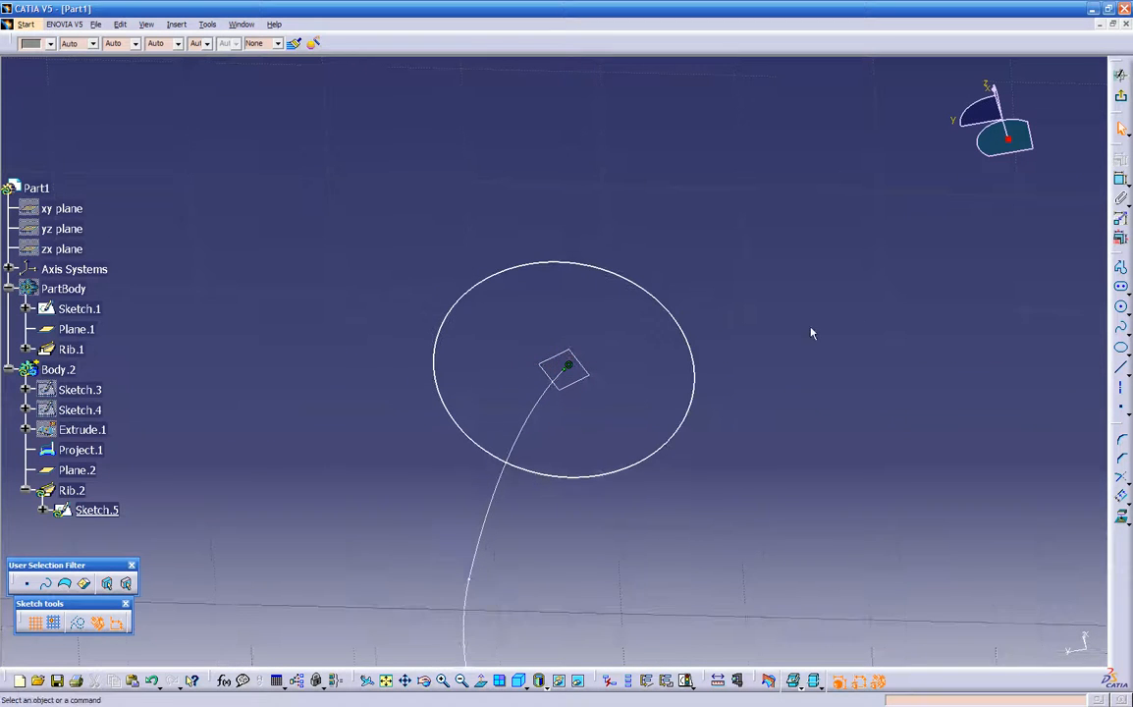
mouse_move(734, 223)
middle_down()
mouse_move(501, 440)
mouse_move(331, 543)
mouse_move(365, 510)
middle_up()
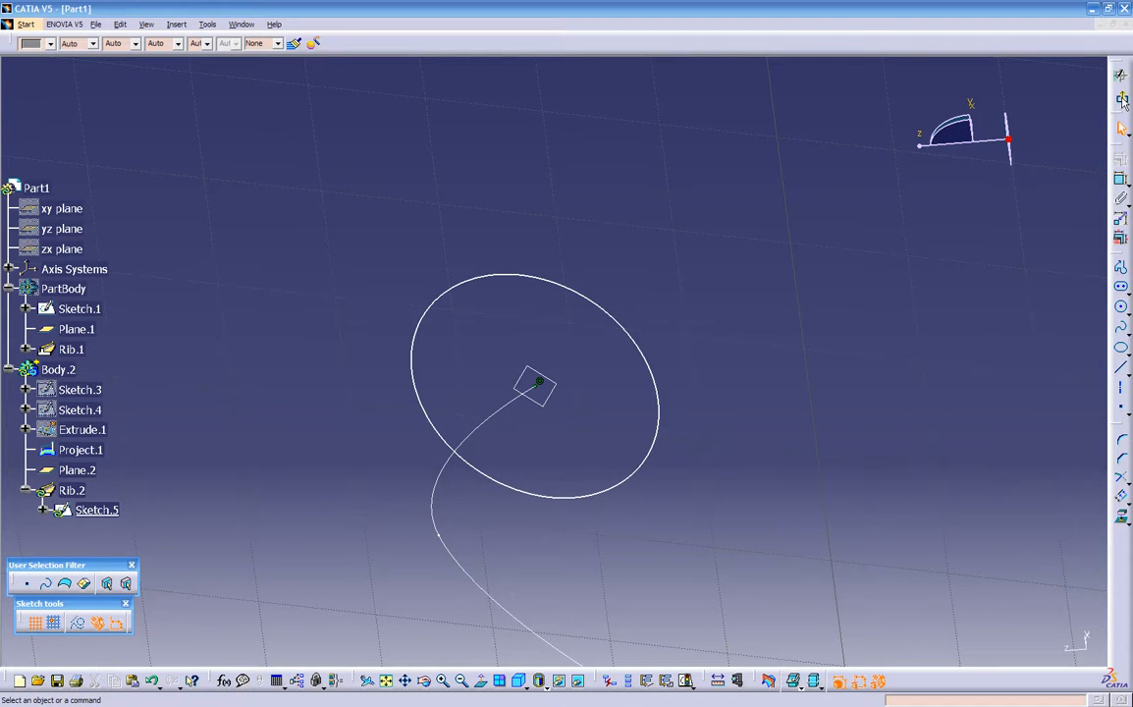
click(1120, 95)
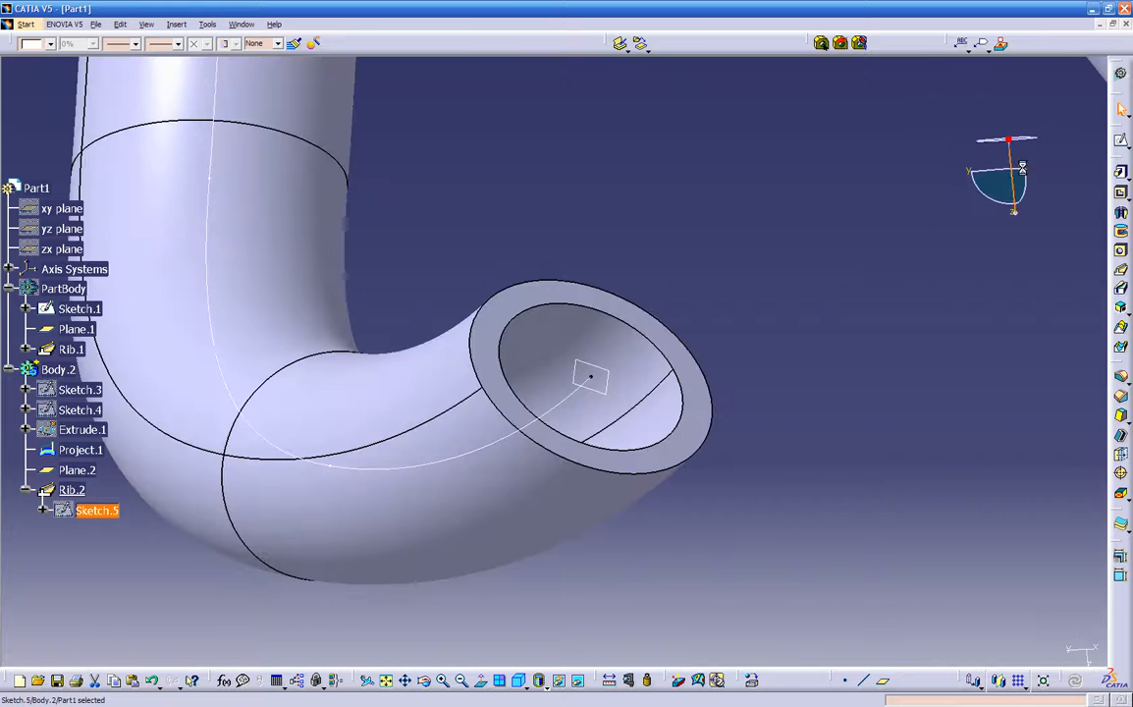
mouse_move(817, 303)
middle_down()
mouse_move(732, 420)
mouse_move(620, 410)
mouse_move(476, 434)
mouse_move(402, 420)
mouse_move(566, 413)
mouse_move(438, 463)
mouse_move(498, 471)
mouse_move(519, 440)
mouse_move(440, 470)
mouse_move(377, 468)
mouse_move(420, 466)
mouse_move(471, 403)
mouse_move(590, 450)
mouse_move(443, 405)
mouse_move(360, 408)
mouse_move(506, 329)
mouse_move(564, 225)
mouse_move(624, 189)
mouse_move(680, 216)
mouse_move(607, 421)
mouse_move(448, 387)
mouse_move(629, 574)
mouse_move(487, 449)
mouse_move(435, 455)
mouse_move(554, 471)
mouse_move(565, 448)
mouse_move(544, 385)
mouse_move(410, 480)
mouse_move(374, 486)
mouse_move(391, 414)
middle_up()
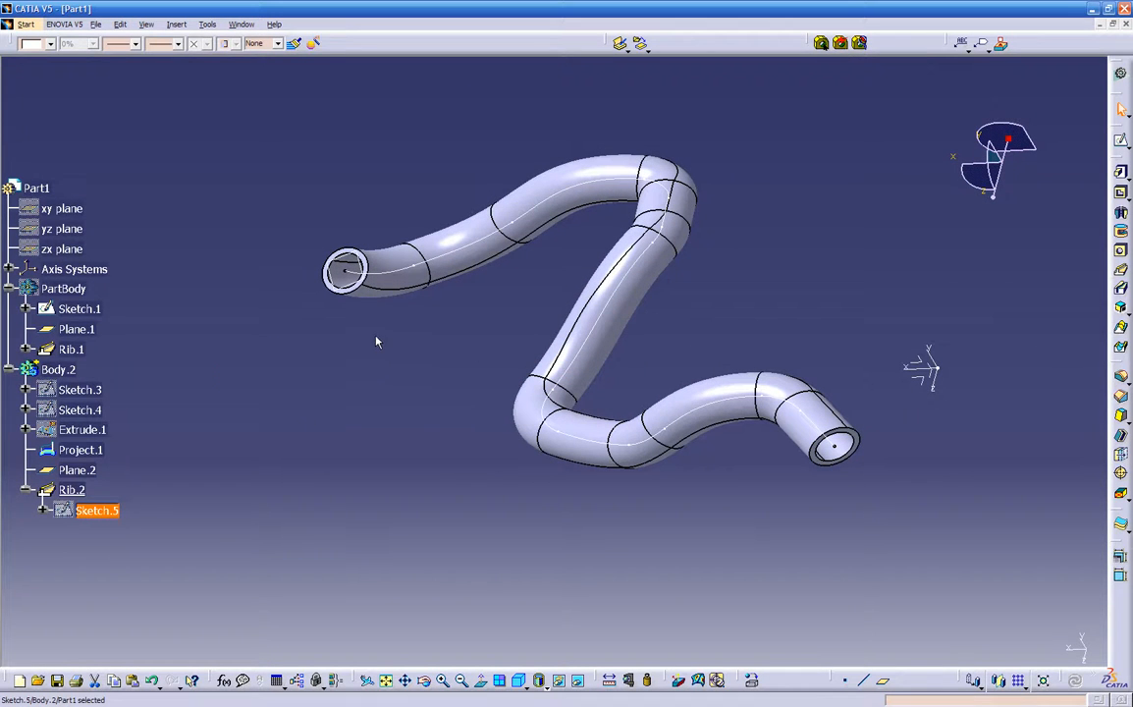
- Reopen Sketch.5, set the circle's radius to 0.35 in and exit the sketch to update the tube
double_click(96, 512)
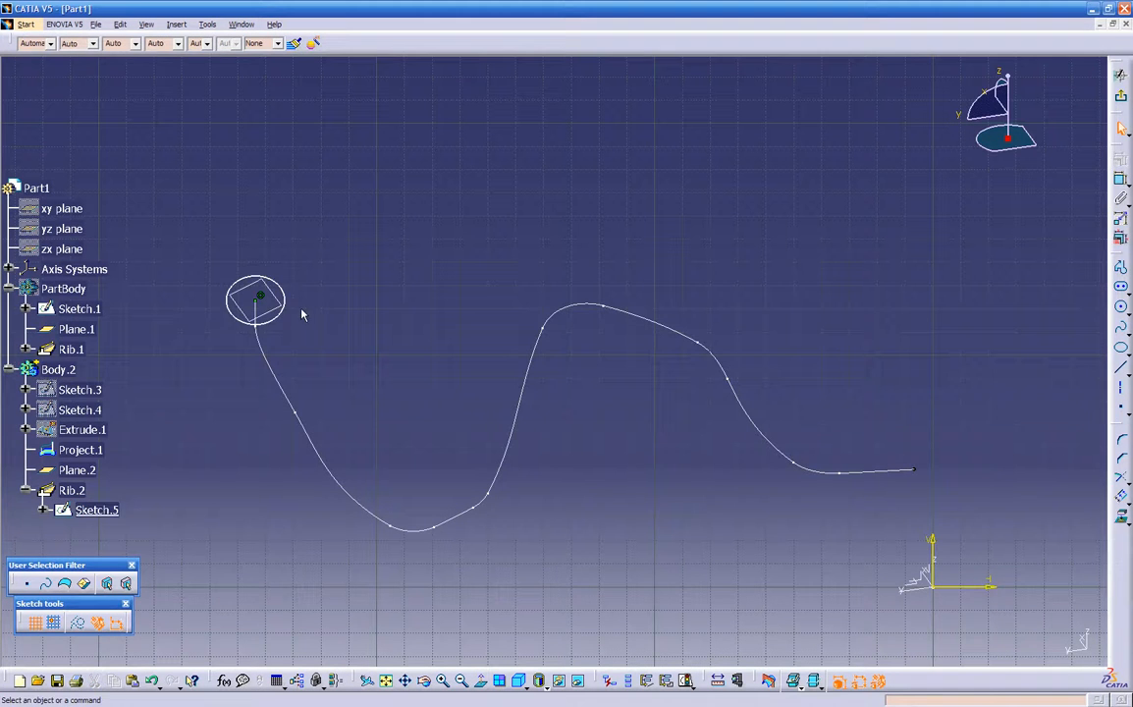
double_click(279, 312)
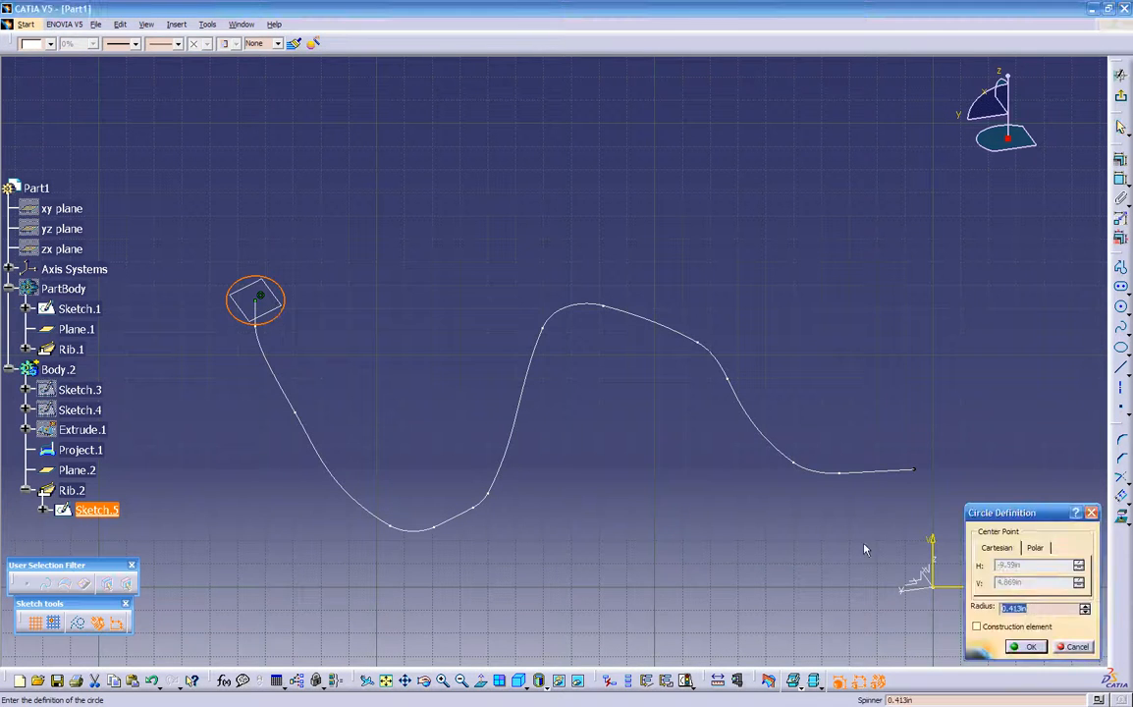
text(.35)
key(Return)
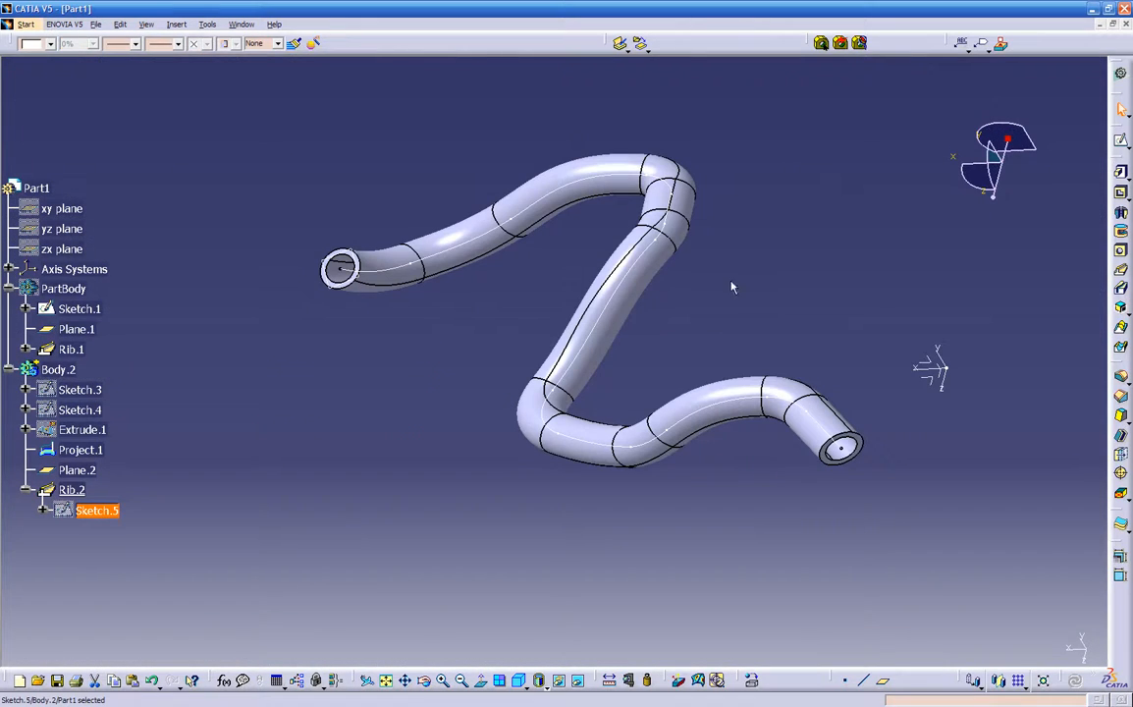
mouse_move(489, 426)
middle_down()
mouse_move(493, 498)
mouse_move(536, 534)
middle_up()
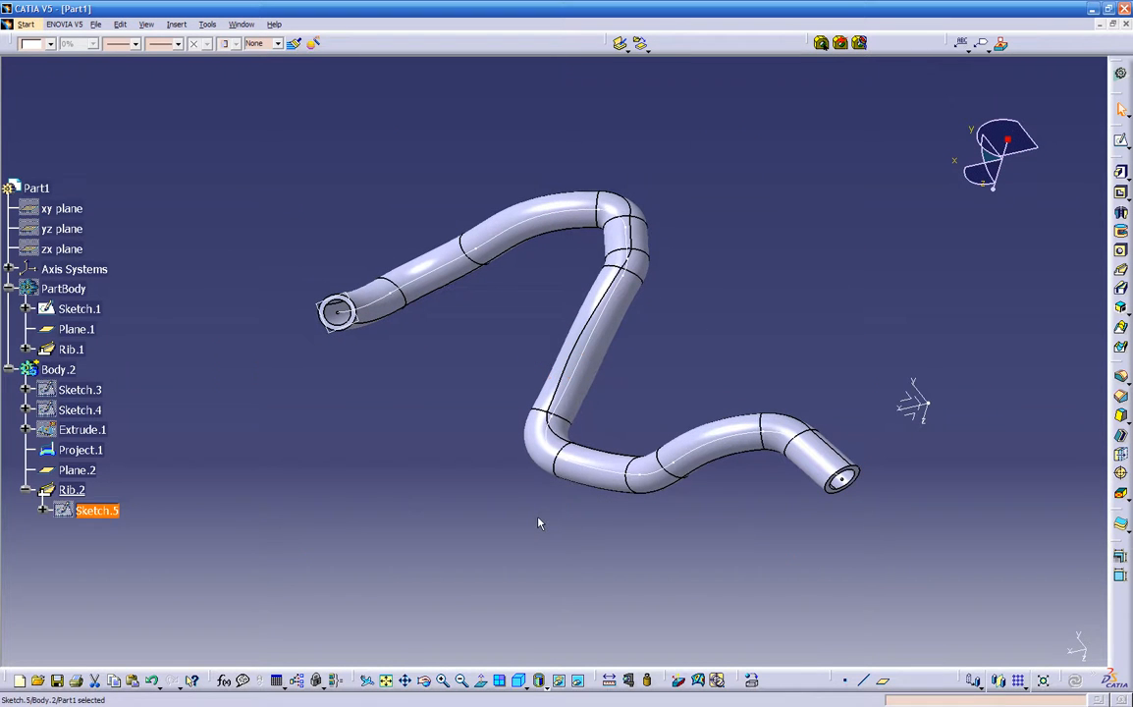
mouse_move(444, 477)
middle_down()
mouse_move(503, 369)
mouse_move(355, 284)
mouse_move(344, 242)
mouse_move(488, 408)
mouse_move(488, 435)
mouse_move(522, 468)
mouse_move(664, 344)
middle_up()
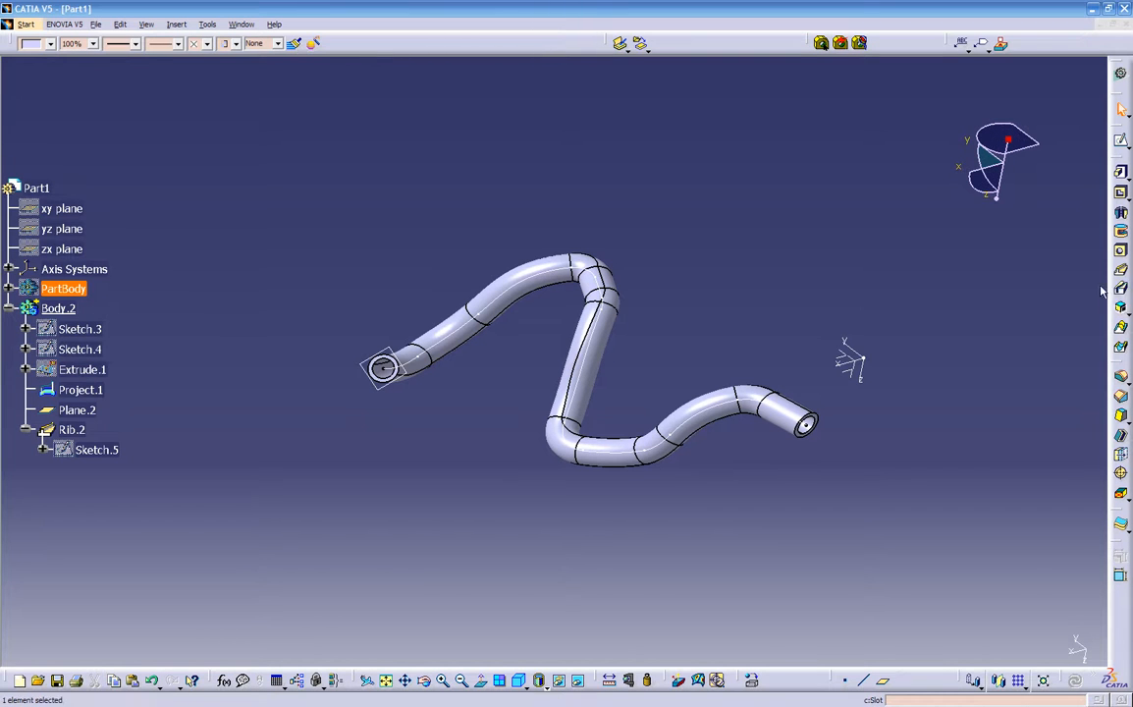
- Hide Body.2 and collapse its branch in the tree
right_click(67, 311)
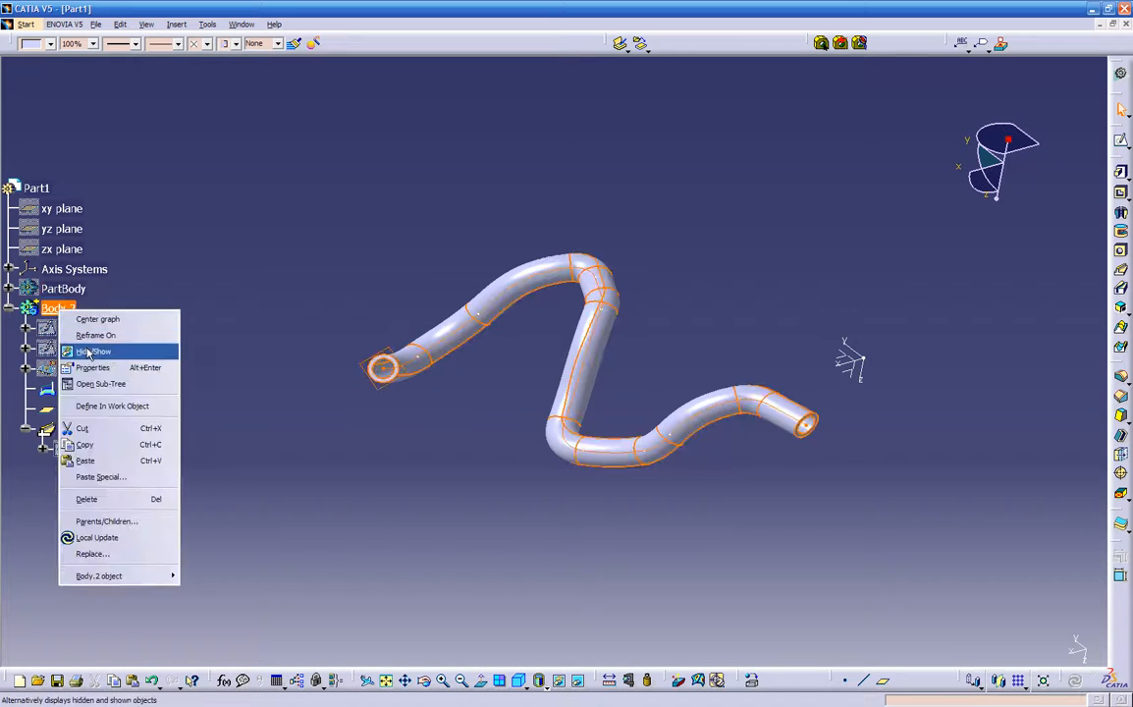
click(90, 349)
click(9, 309)
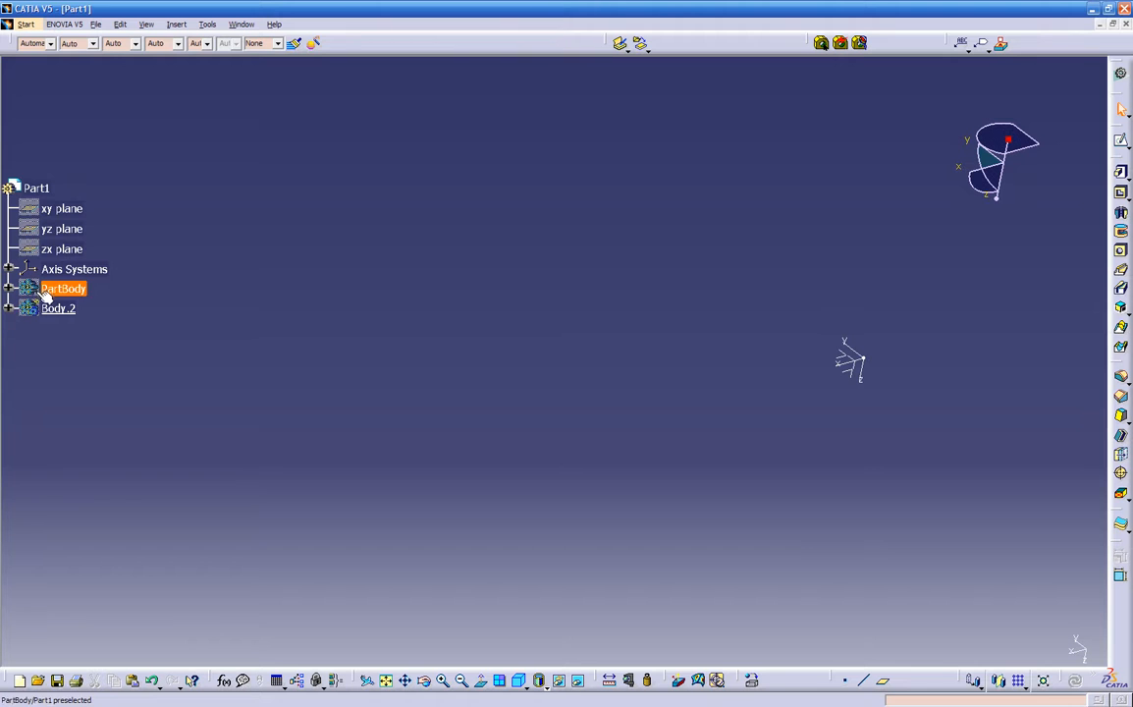
right_click(39, 288)
click(66, 334)
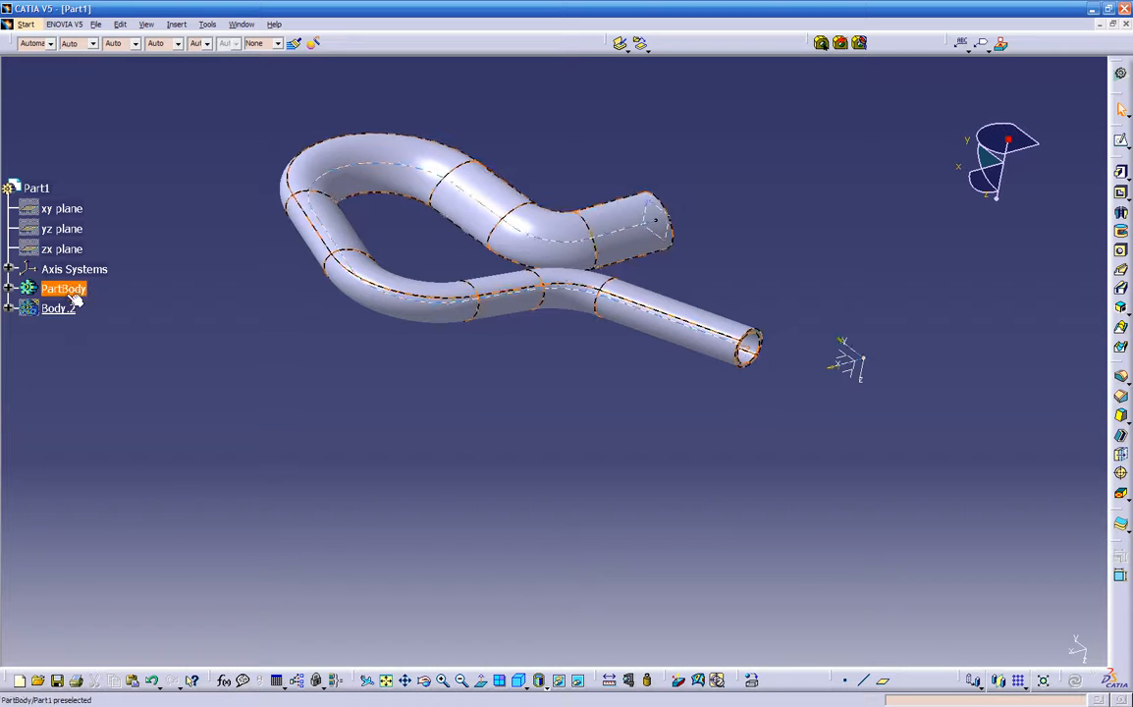
right_click(69, 289)
click(90, 334)
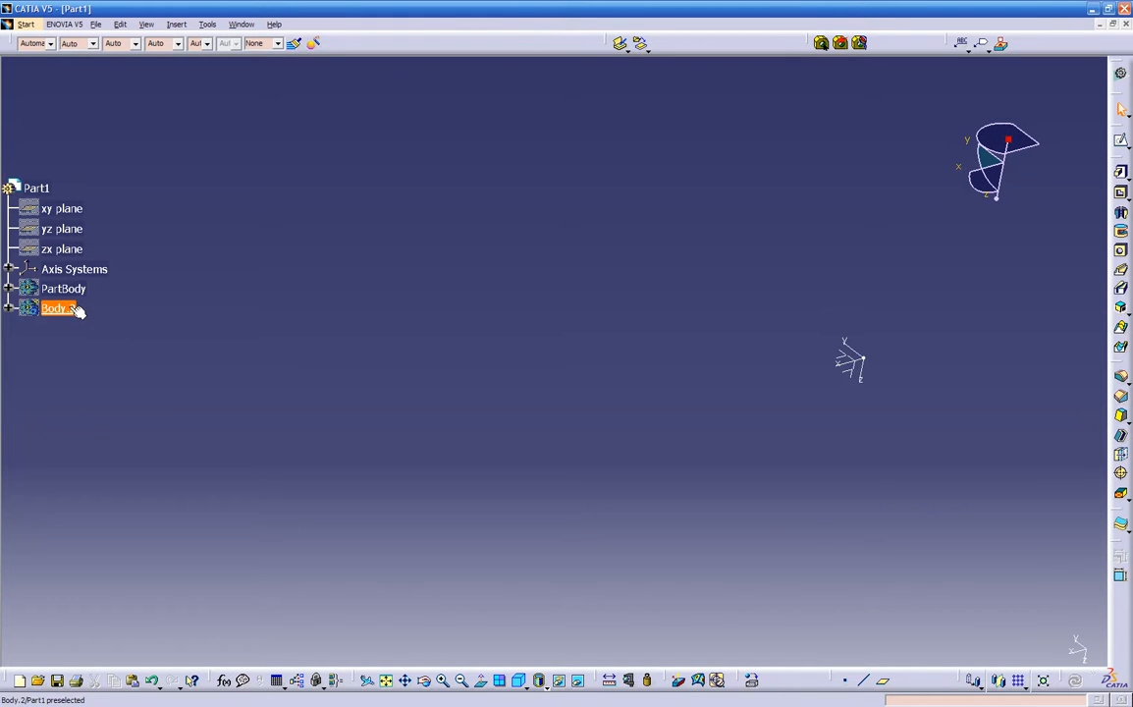
- Insert a new body into the part
click(177, 25)
click(185, 57)
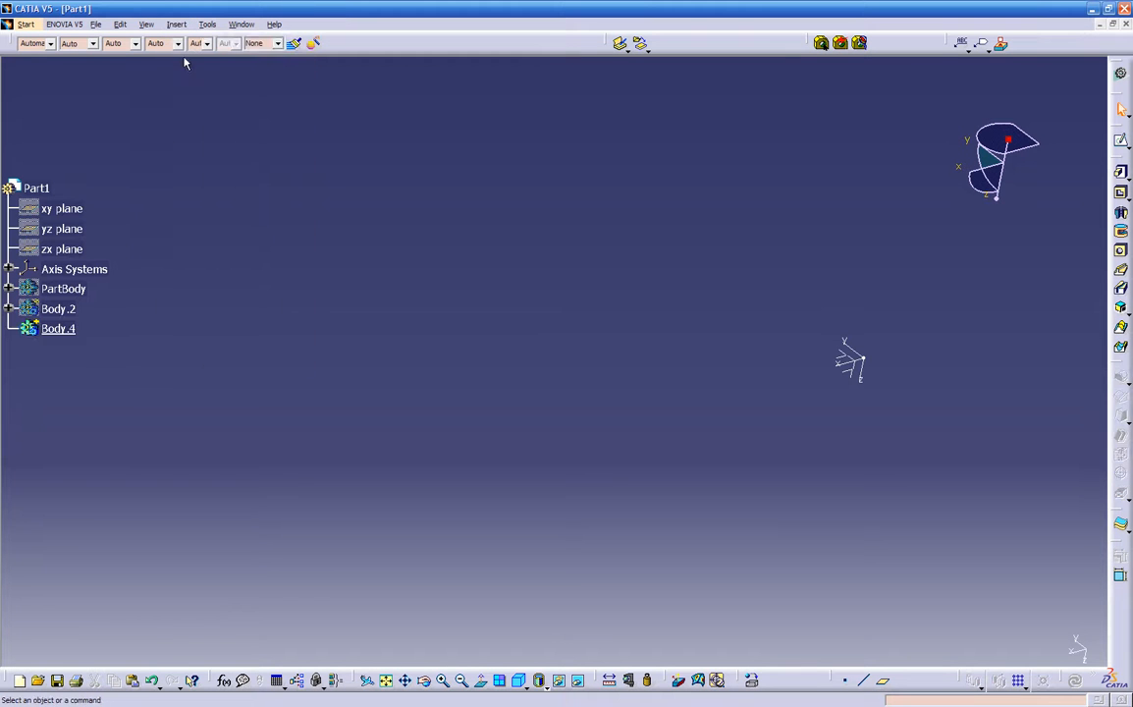
- Rename the newly inserted body as "slot"
right_click(65, 334)
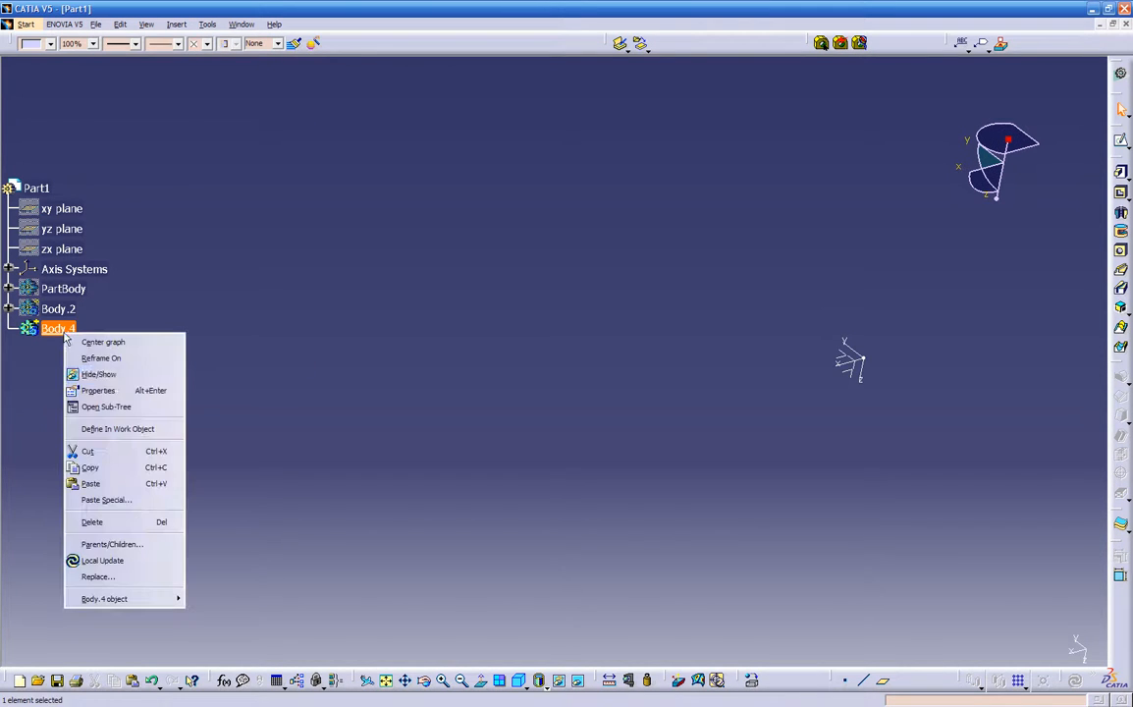
click(103, 390)
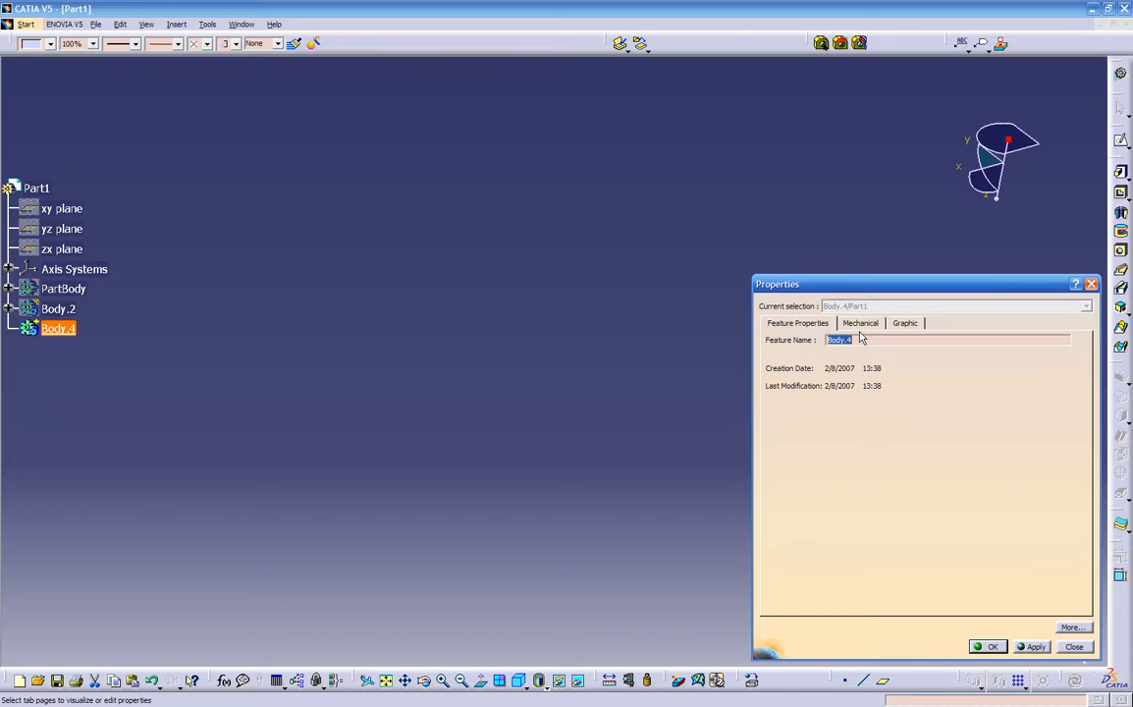
text(slot)
key(Return)
middle_drag(658, 260, 653, 303)
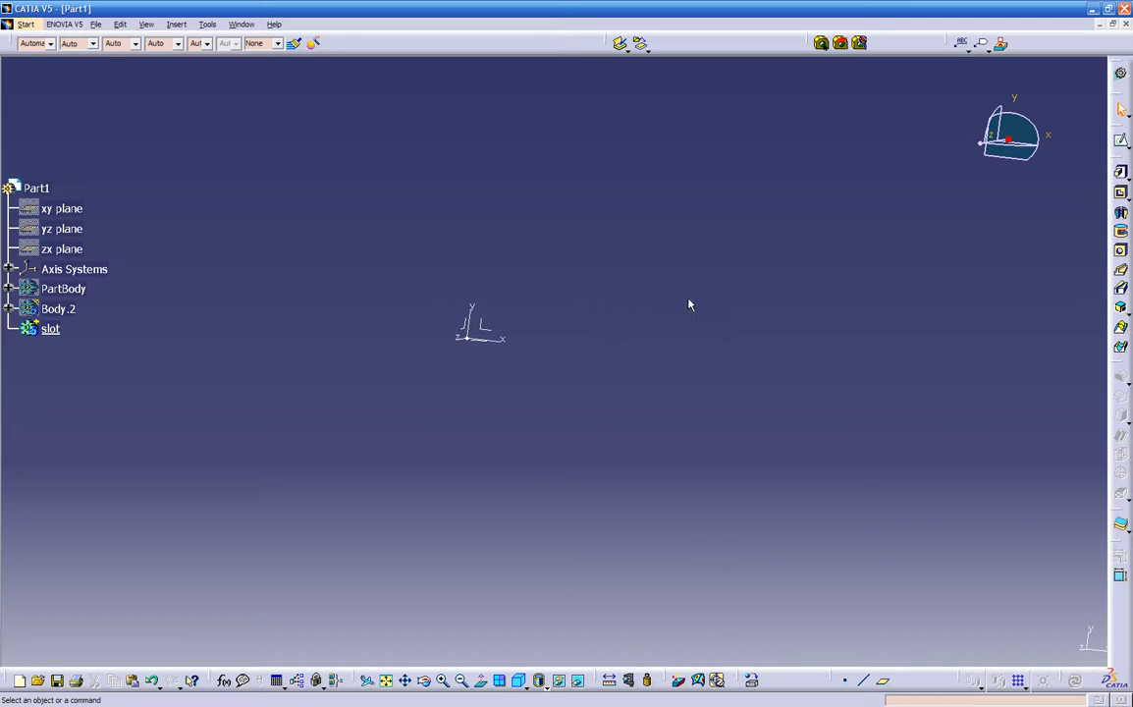
click(1121, 143)
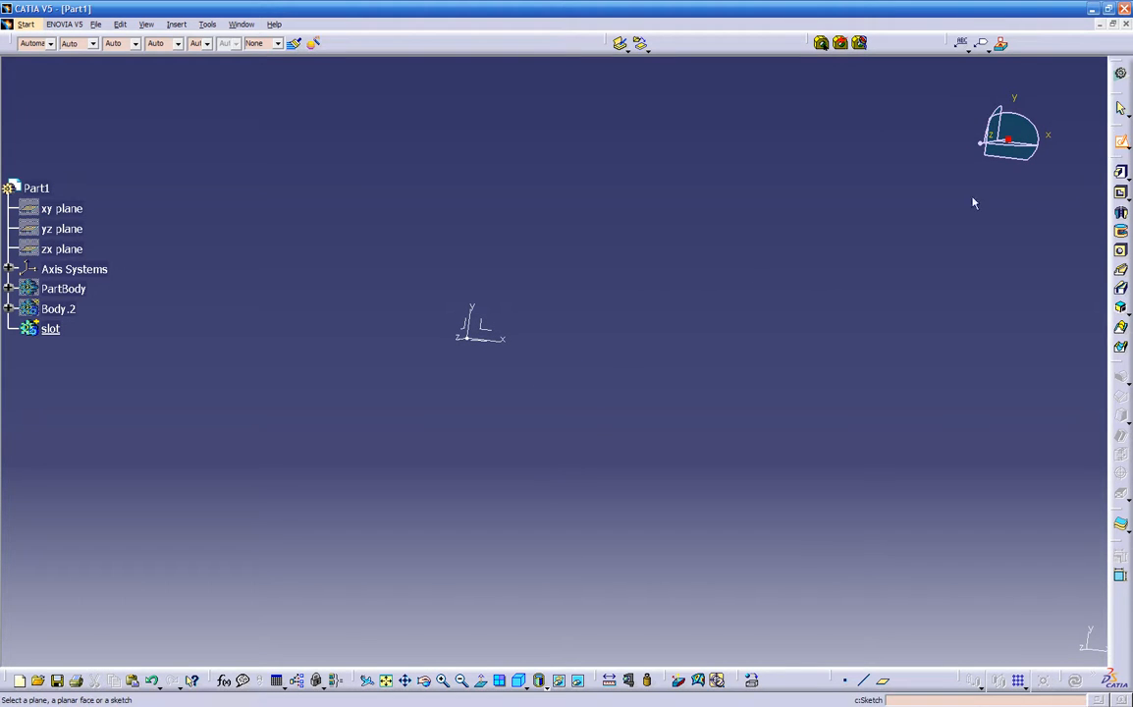
click(493, 336)
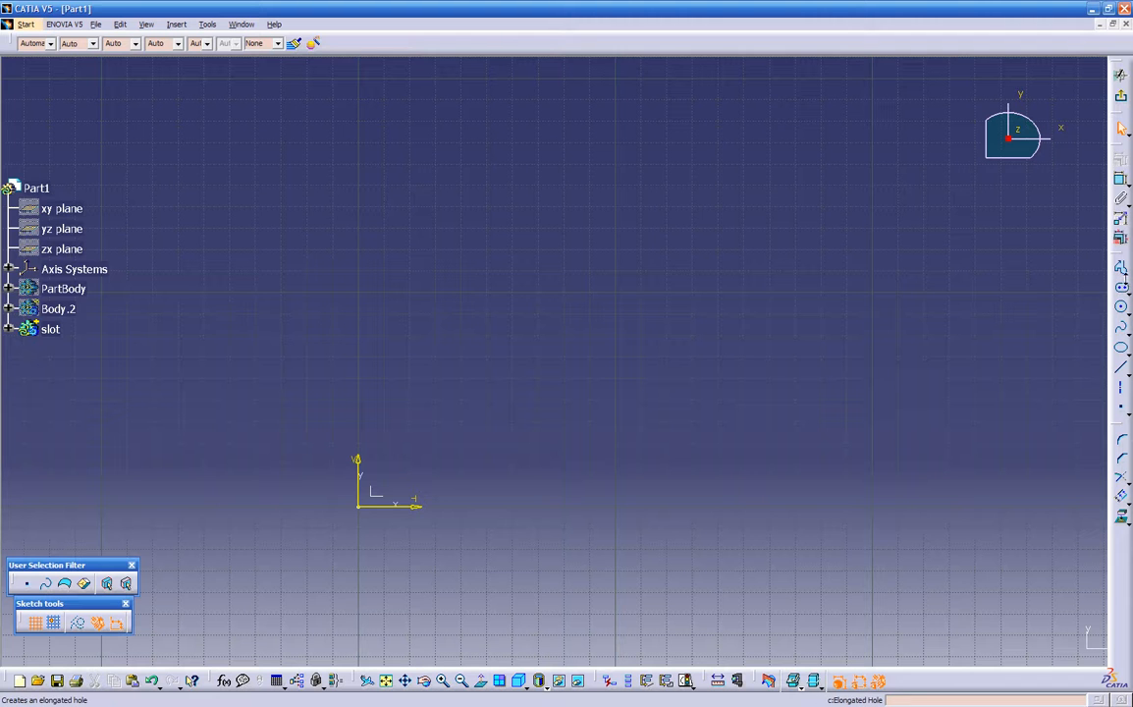
click(1123, 291)
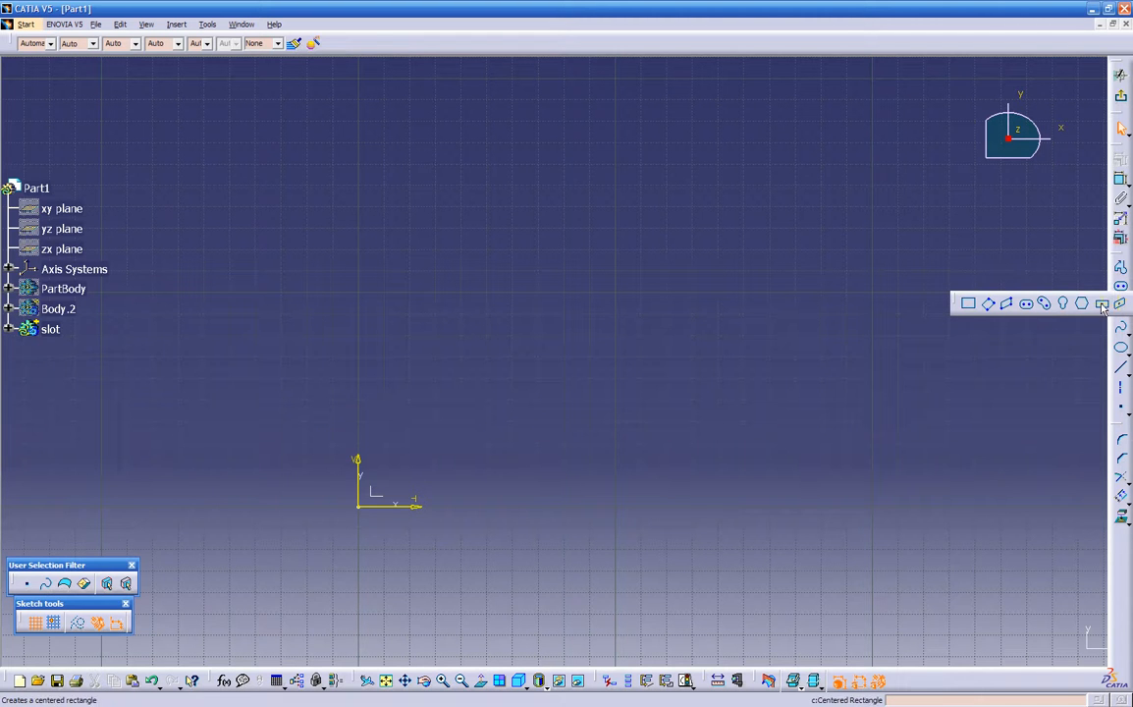
click(966, 303)
click(525, 547)
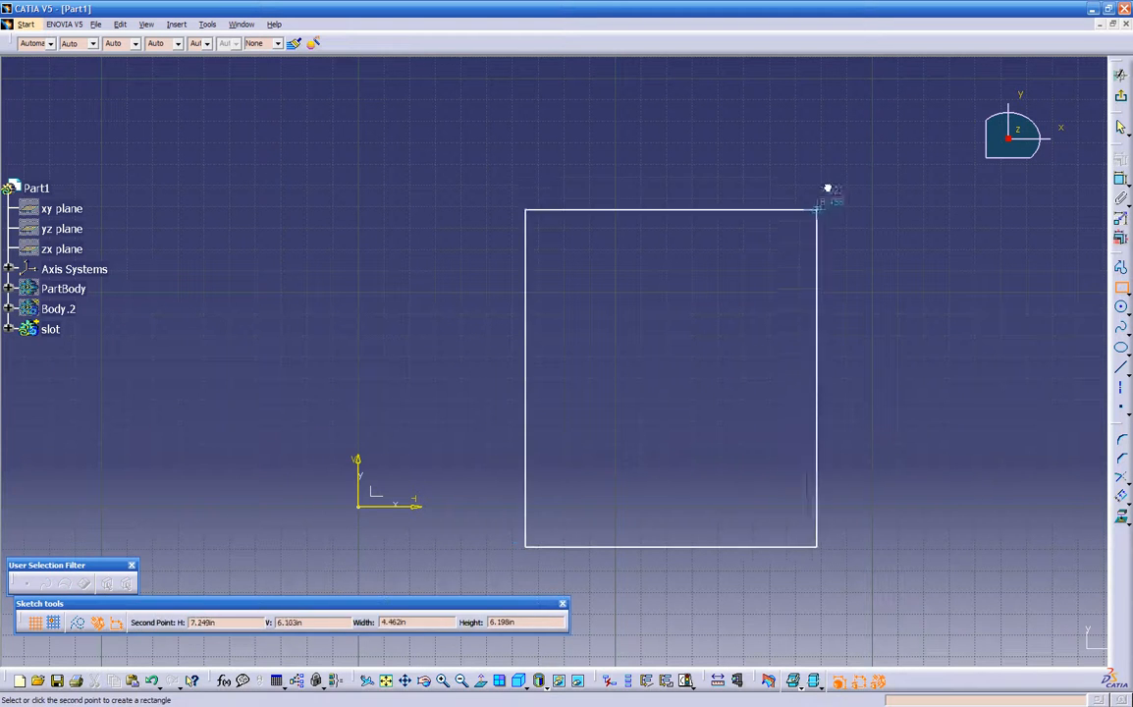
click(841, 147)
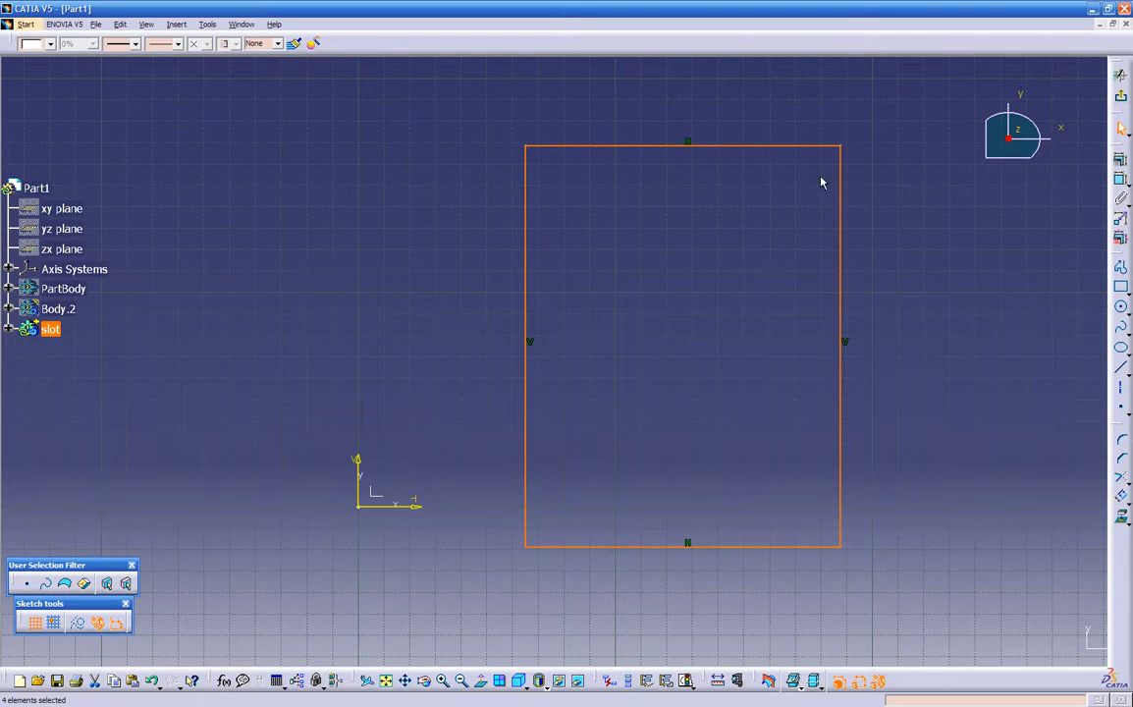
click(891, 281)
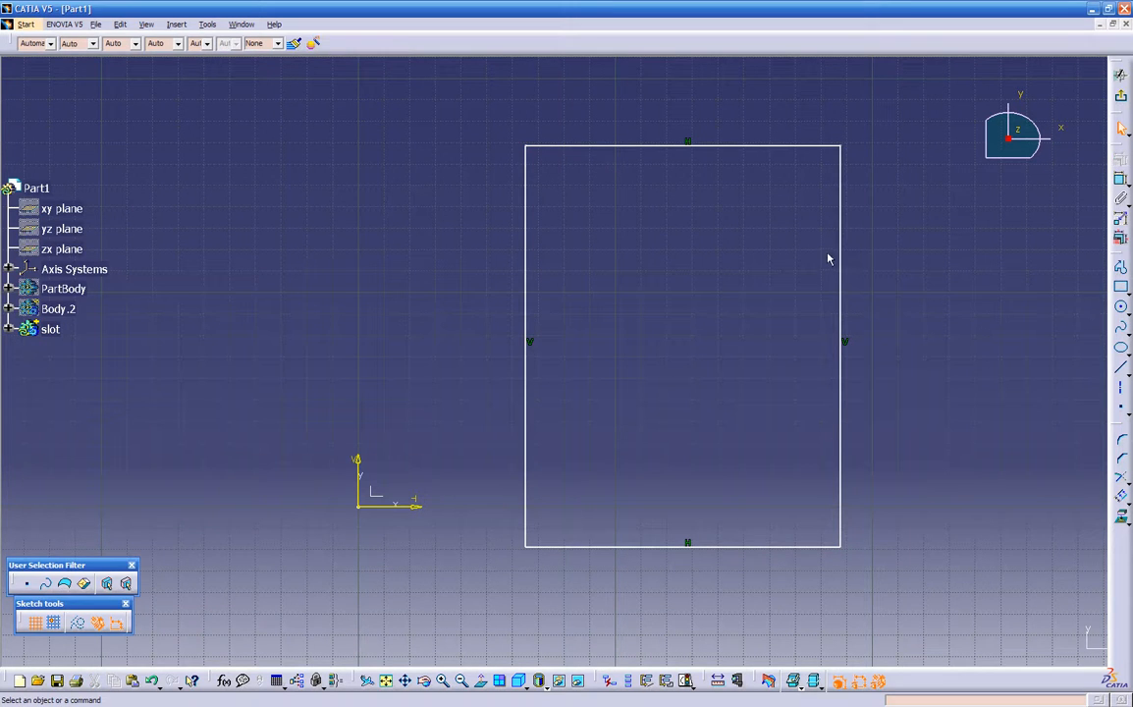
mouse_move(472, 125)
mouse_down()
mouse_move(845, 661)
mouse_move(896, 595)
mouse_up()
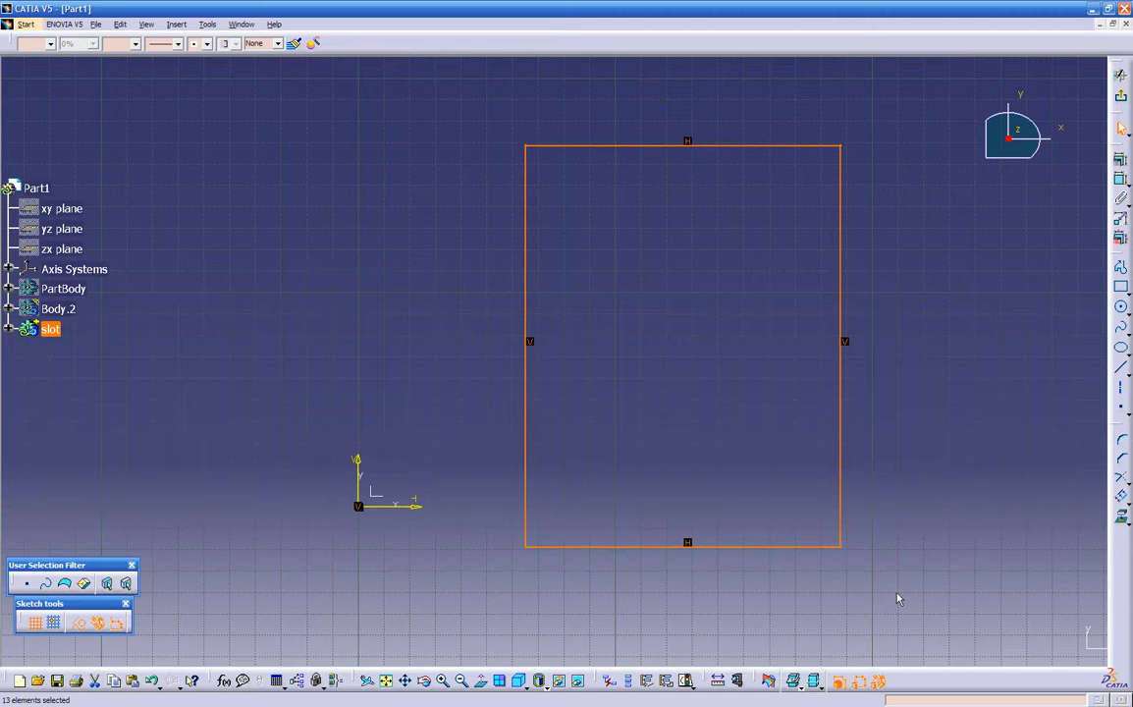
key(Delete)
click(1121, 96)
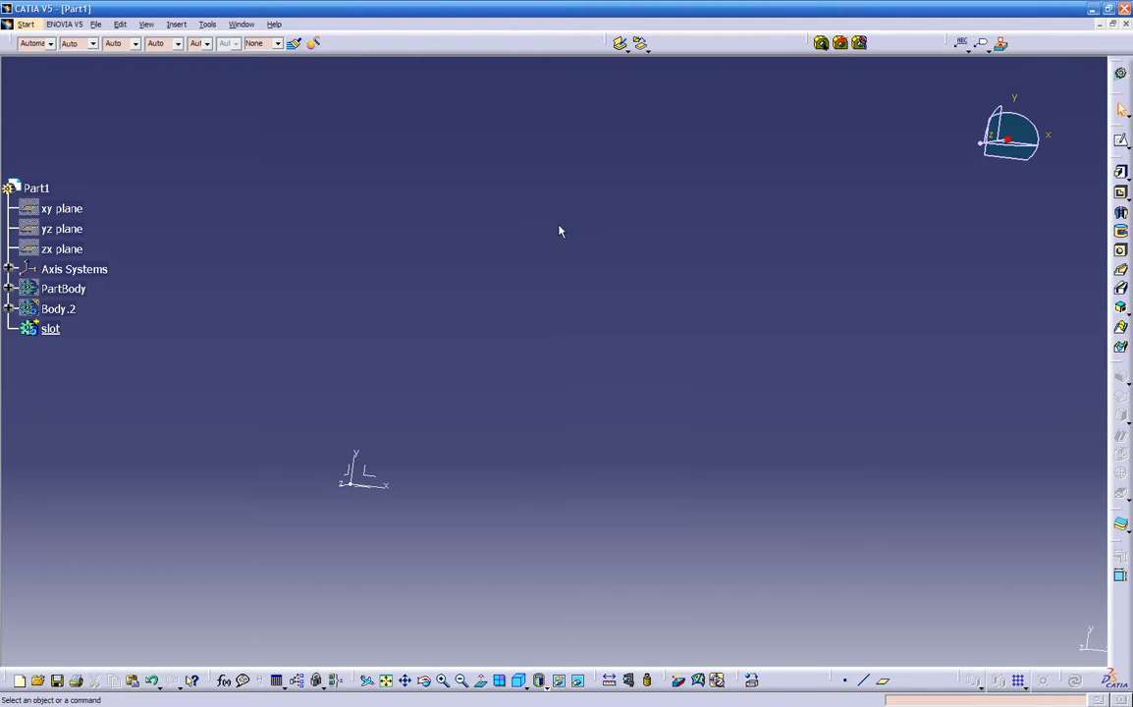
- Start a pad without a profile and sketch its rectangle, about 5 in wide and 7 in high, on the xy plane
click(1122, 174)
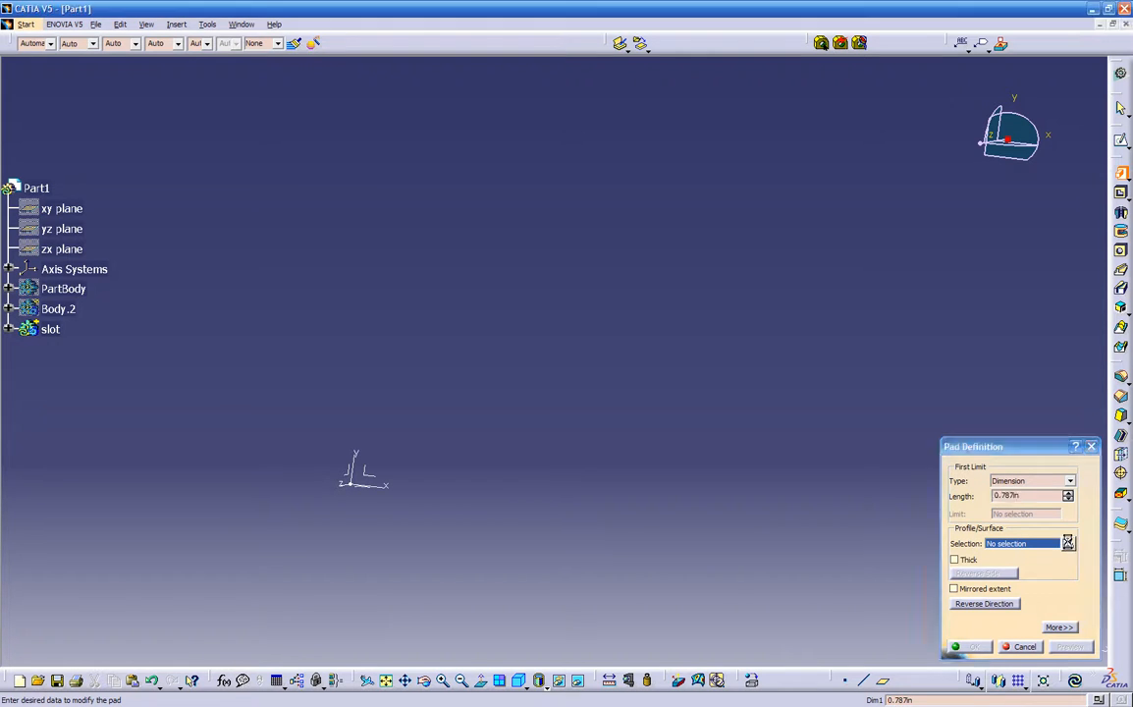
click(1068, 544)
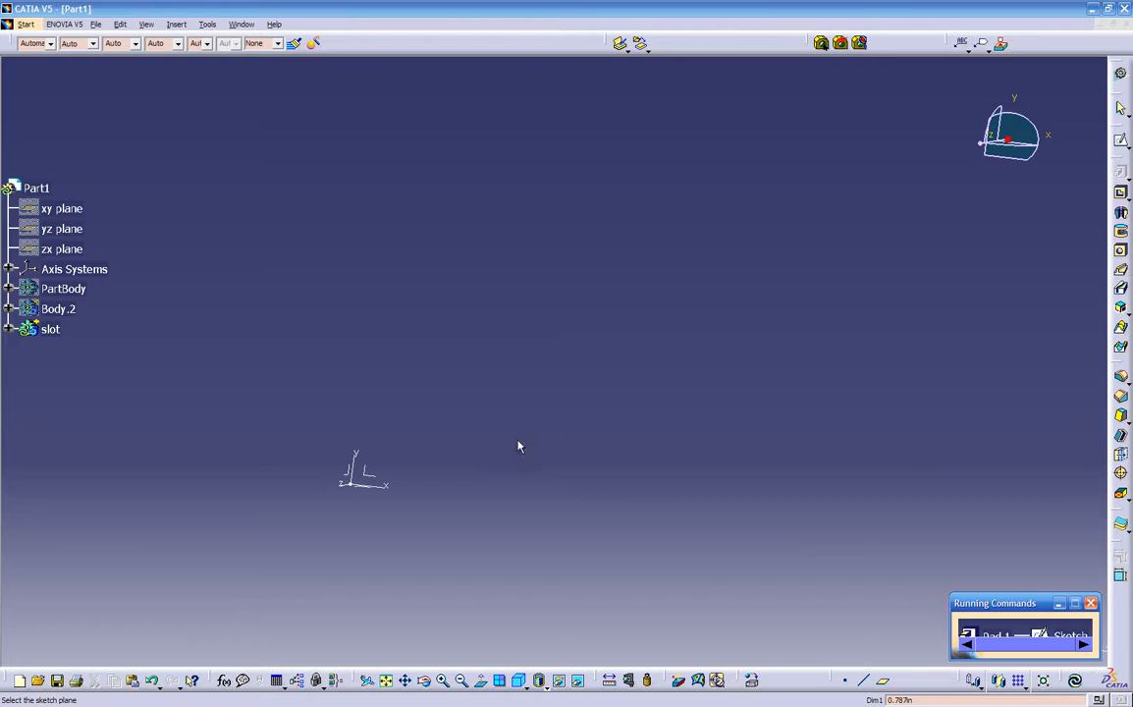
click(369, 480)
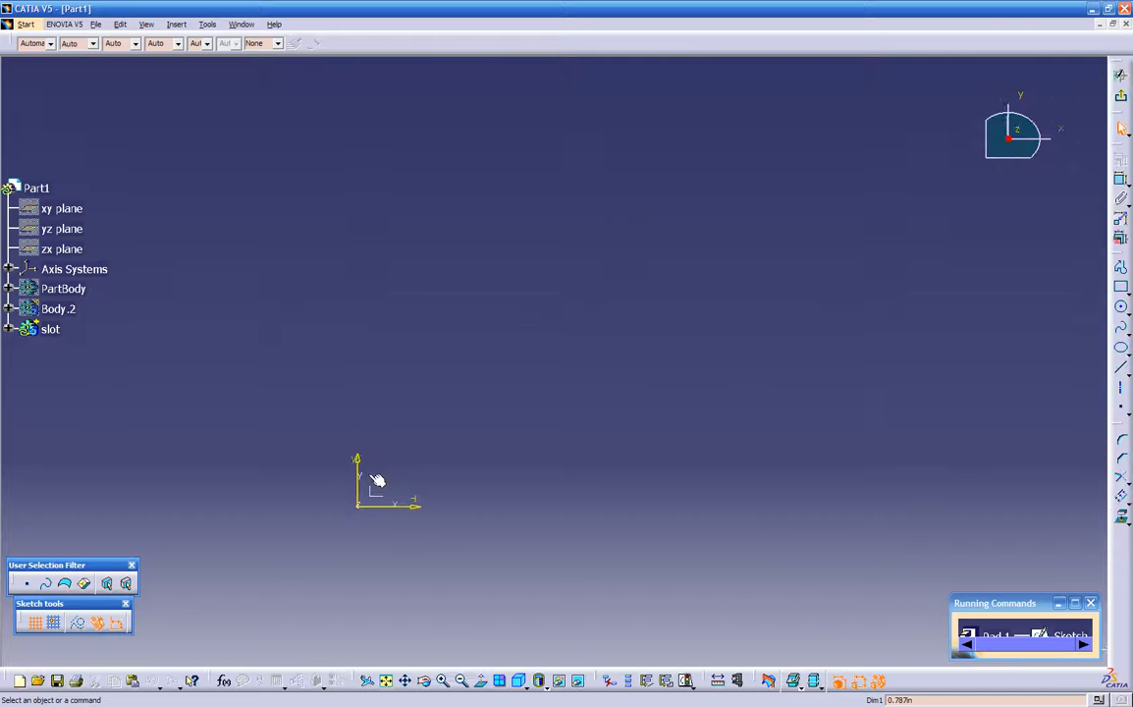
click(1121, 286)
click(513, 534)
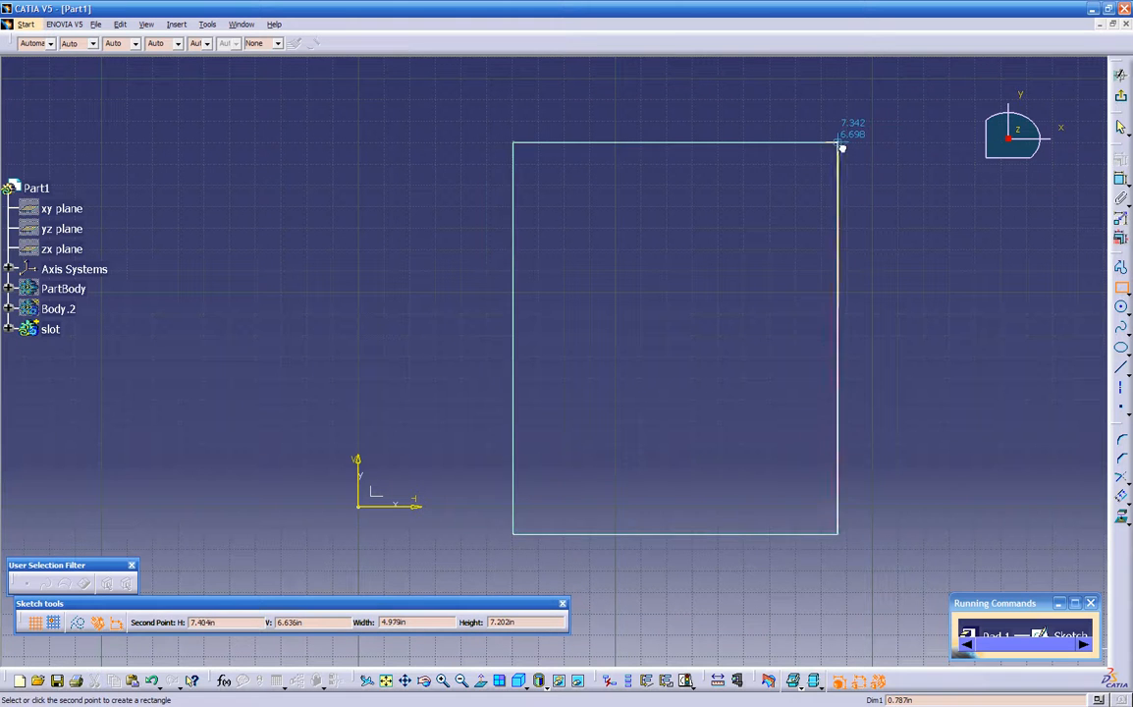
click(845, 156)
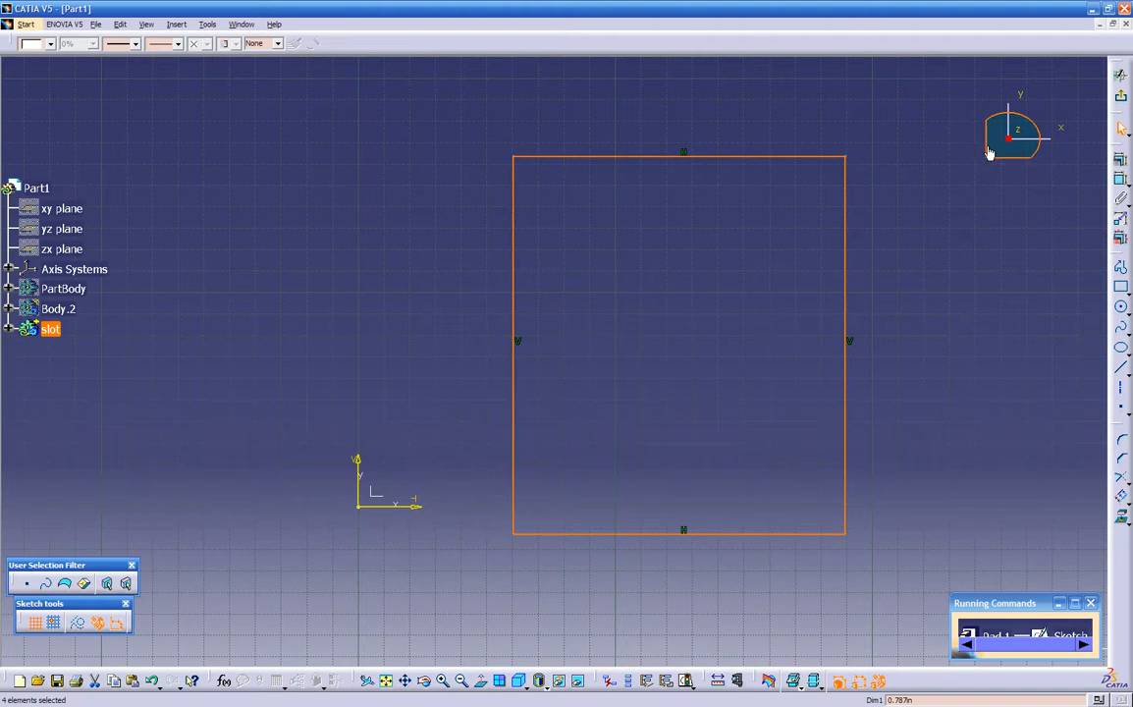
- Exit the sketch and extrude the rectangle as a pad with a length of 1 in
click(1120, 75)
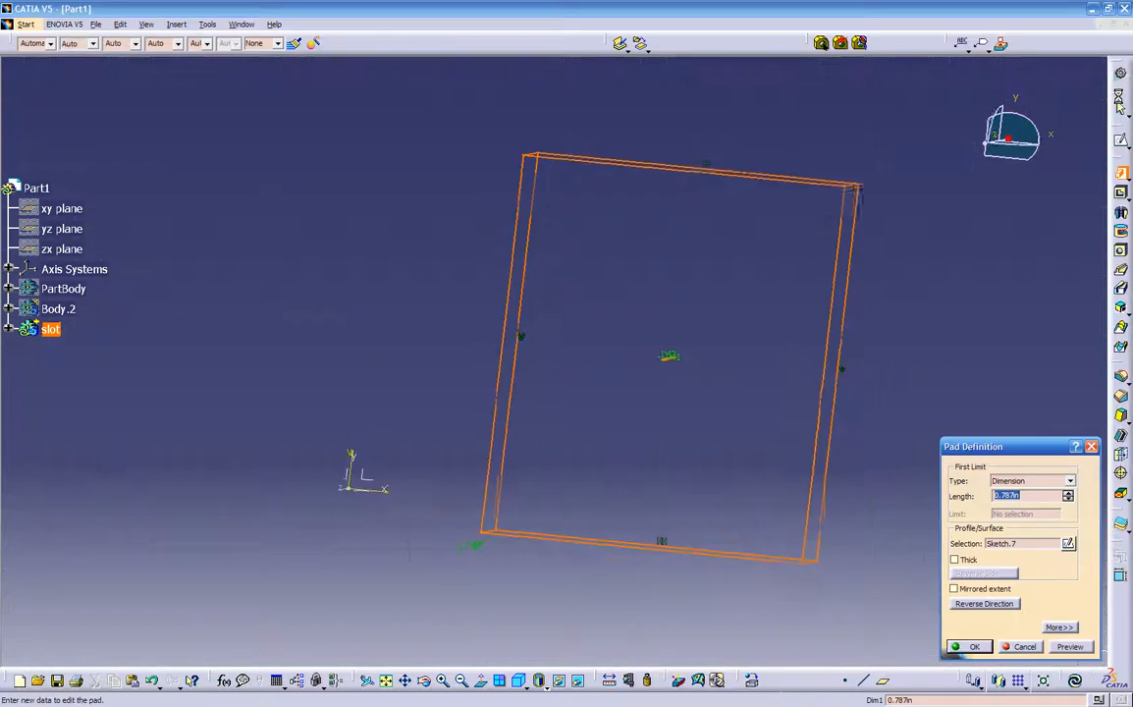
middle_drag(567, 507, 477, 530)
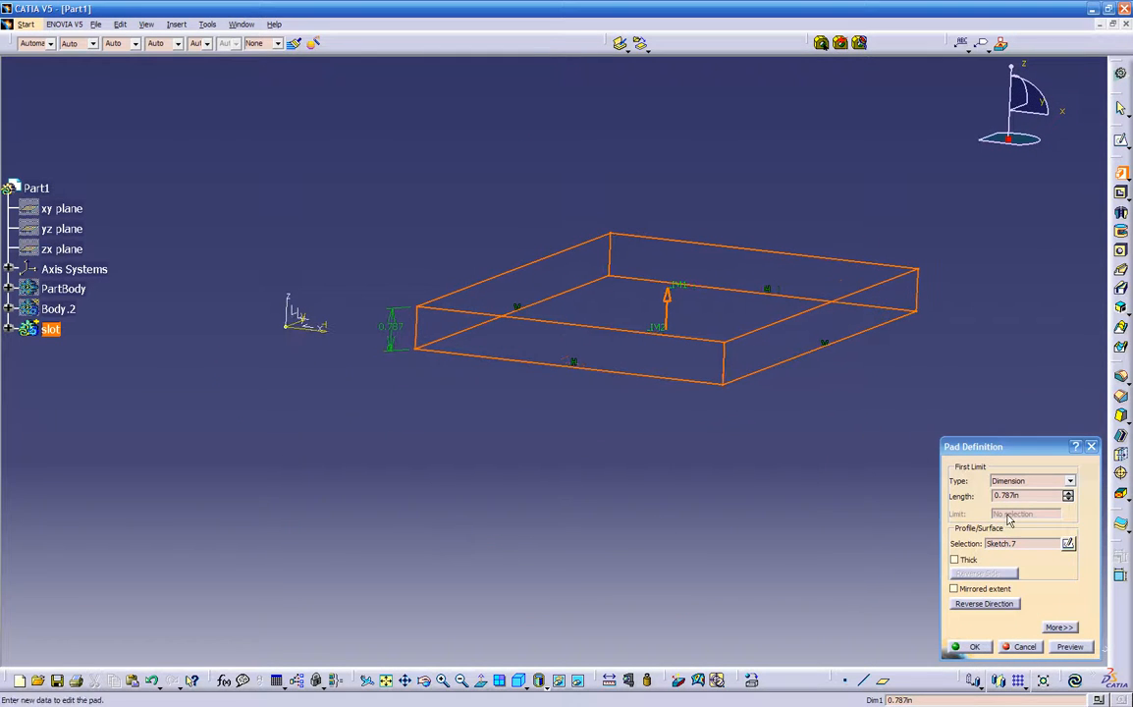
drag(1029, 496, 941, 496)
text(1)
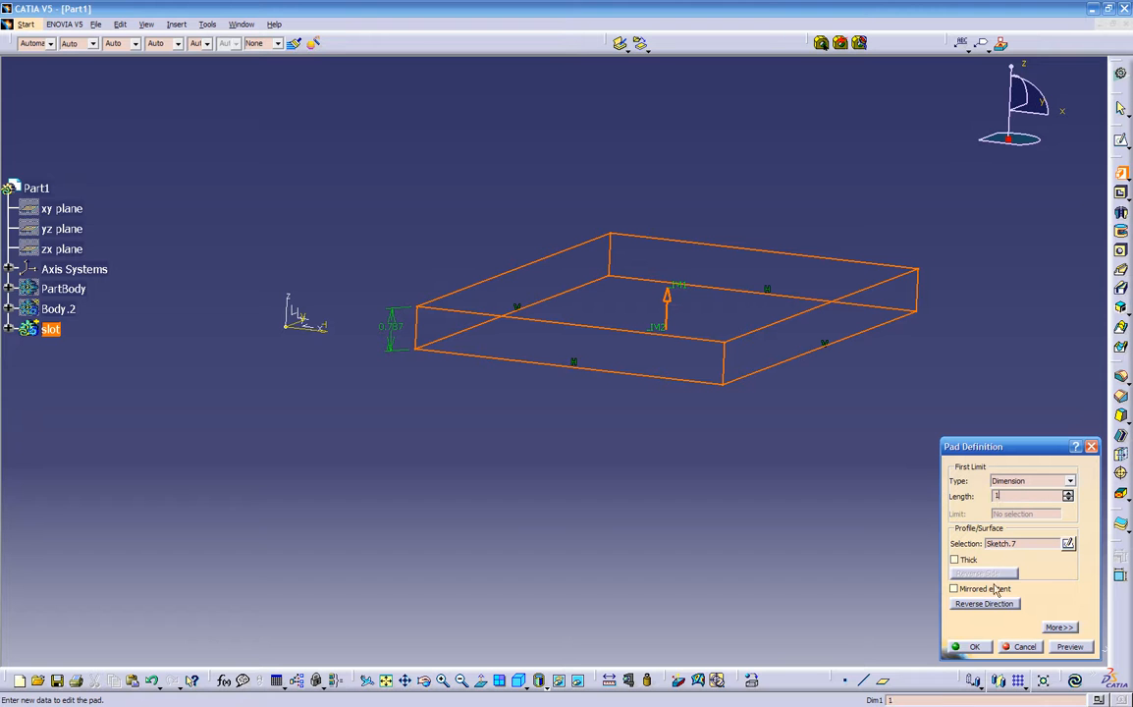
click(975, 648)
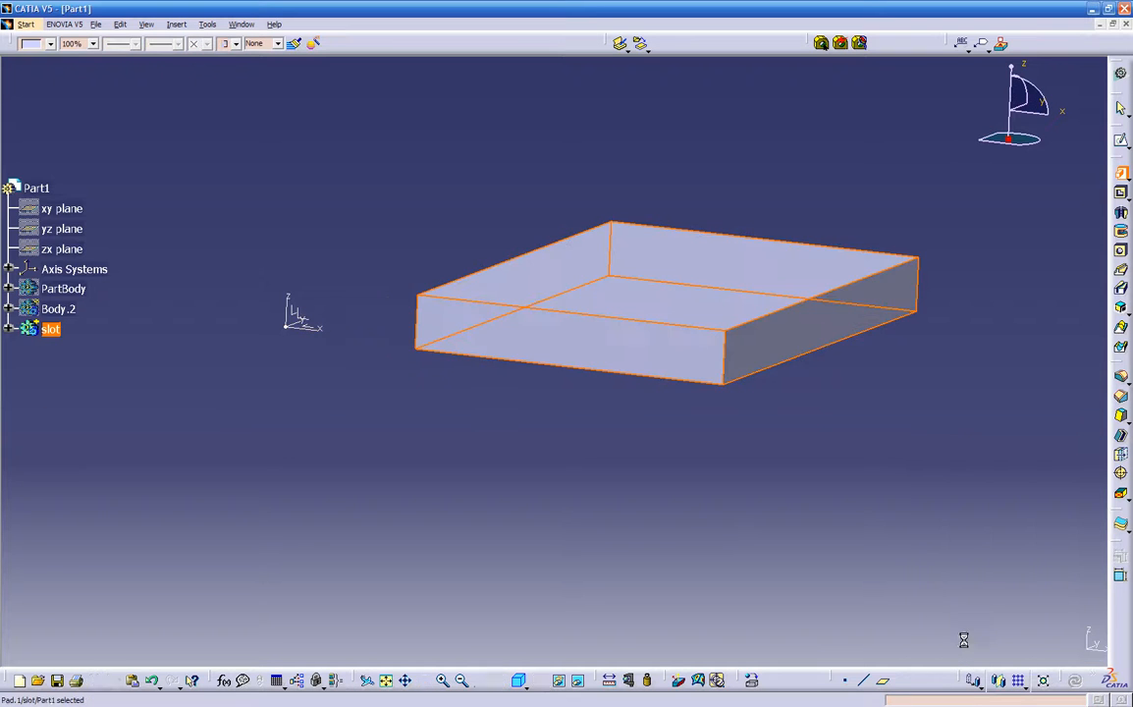
middle_drag(579, 427, 379, 470)
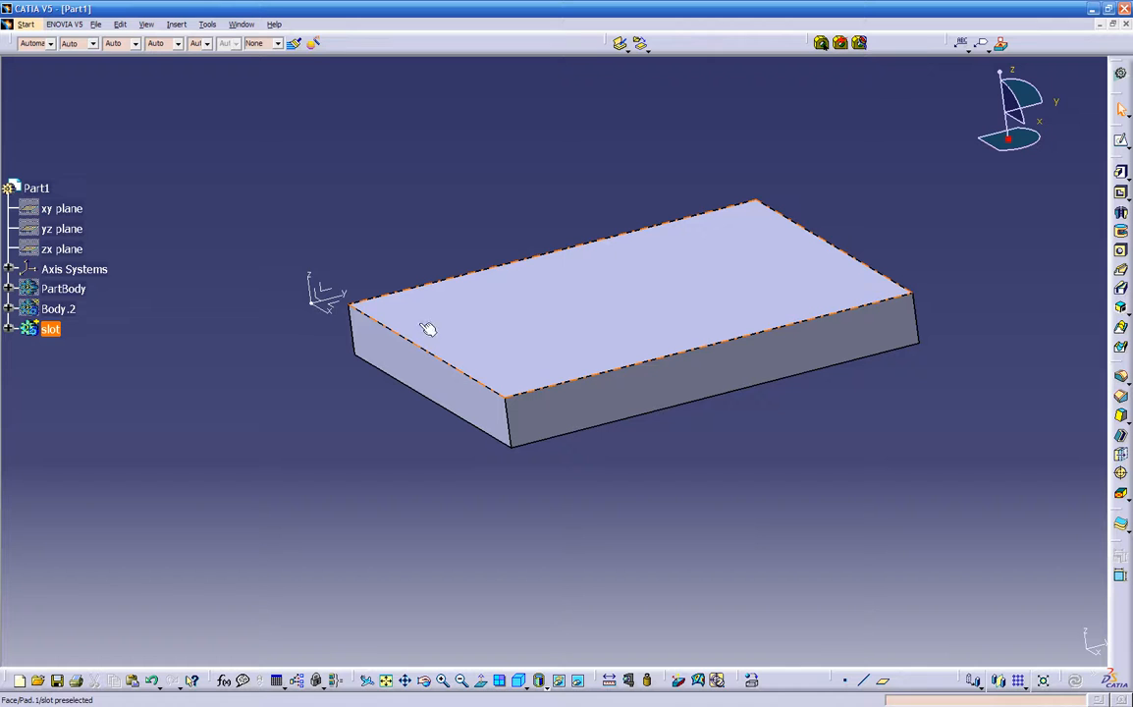
- Start a new sketch on the block's top face
click(798, 275)
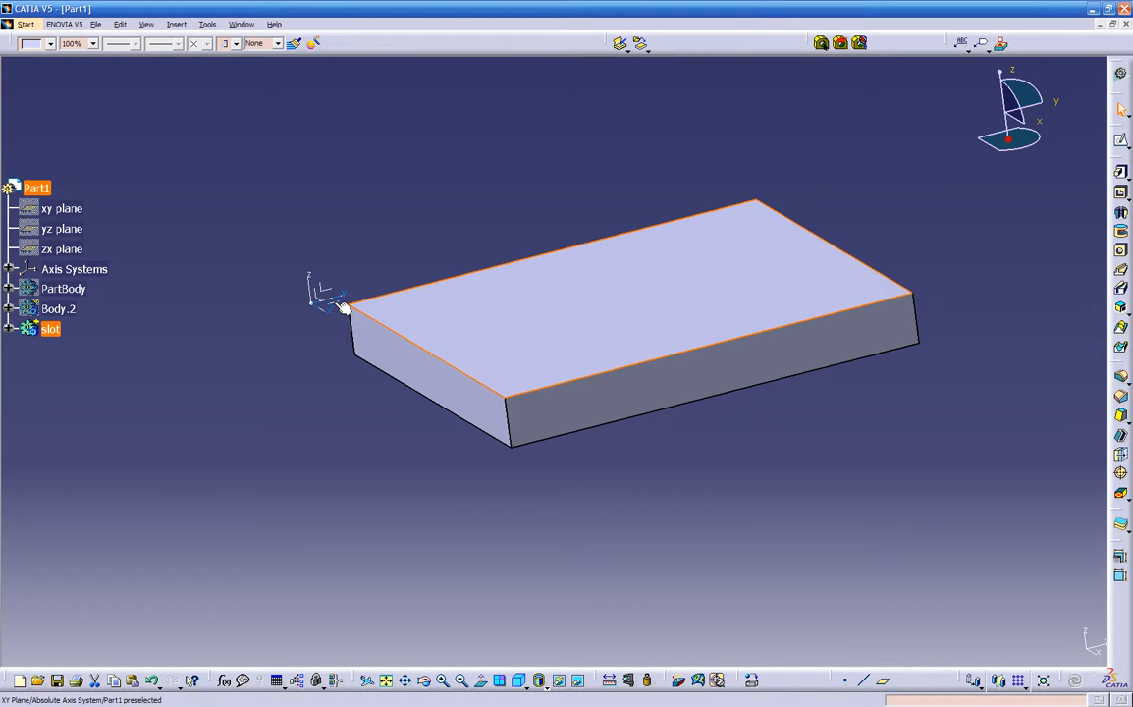
click(680, 314)
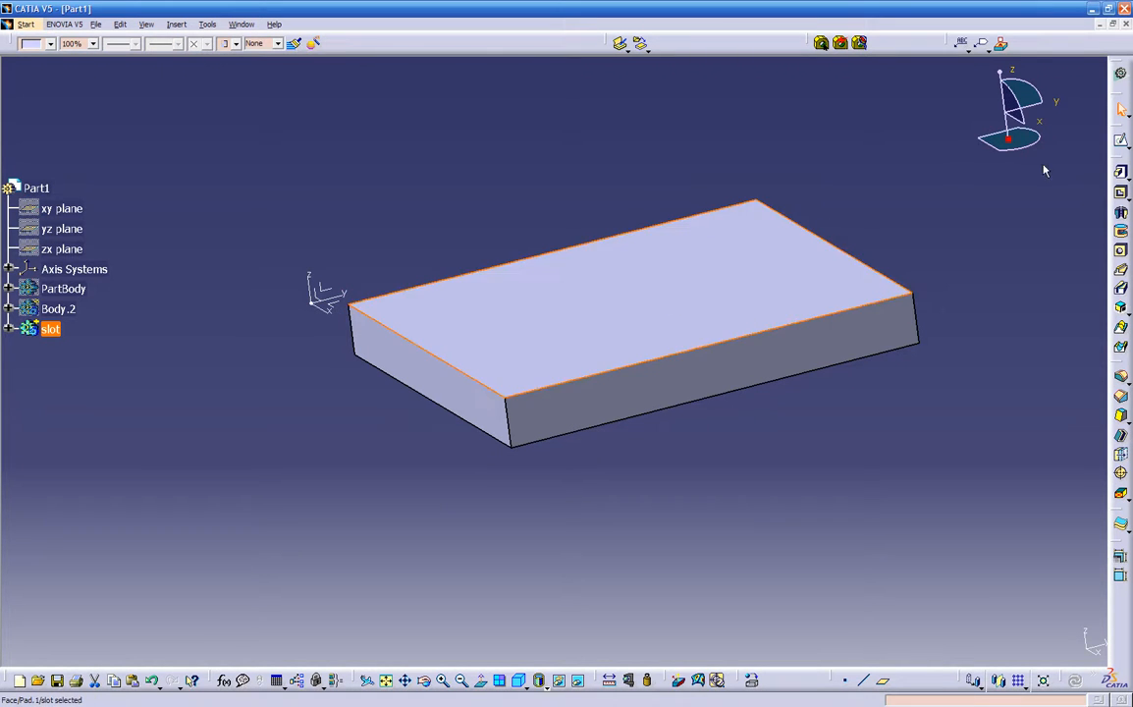
click(1123, 143)
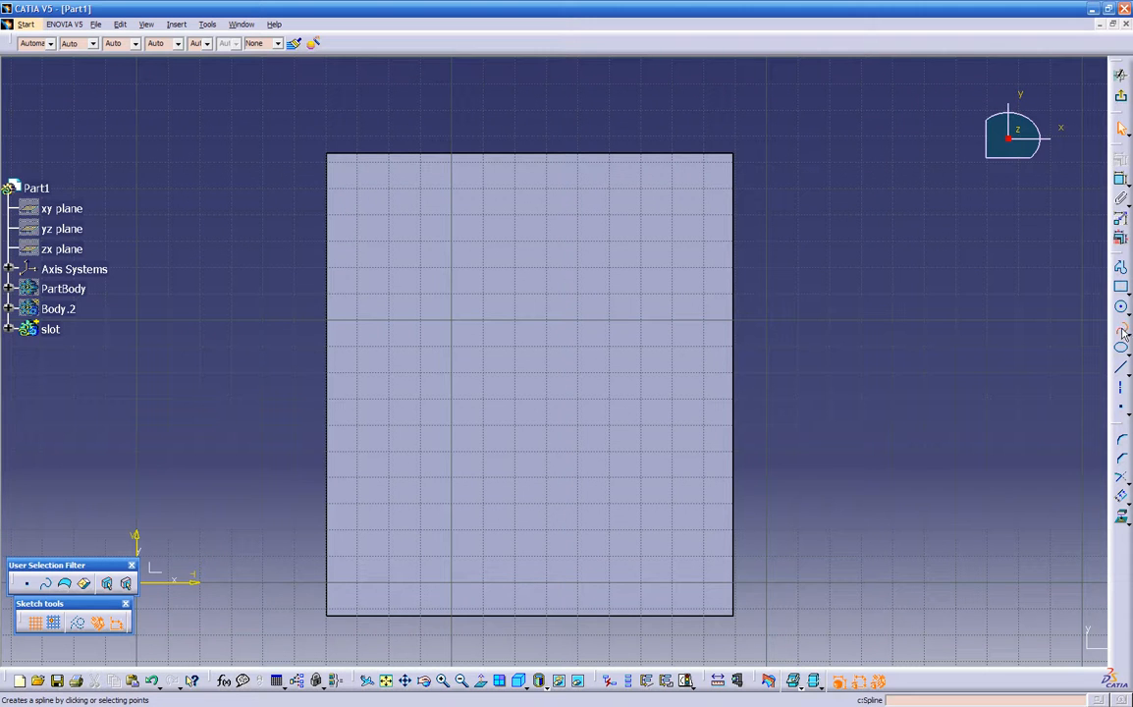
- Sketch an open 12-point spline from beyond the block's right edge, curving across the upper and left areas, and past its lower edge
click(1122, 334)
click(760, 225)
click(703, 215)
click(649, 225)
click(577, 208)
click(451, 215)
click(423, 249)
click(387, 301)
click(392, 353)
click(419, 447)
click(502, 487)
click(501, 537)
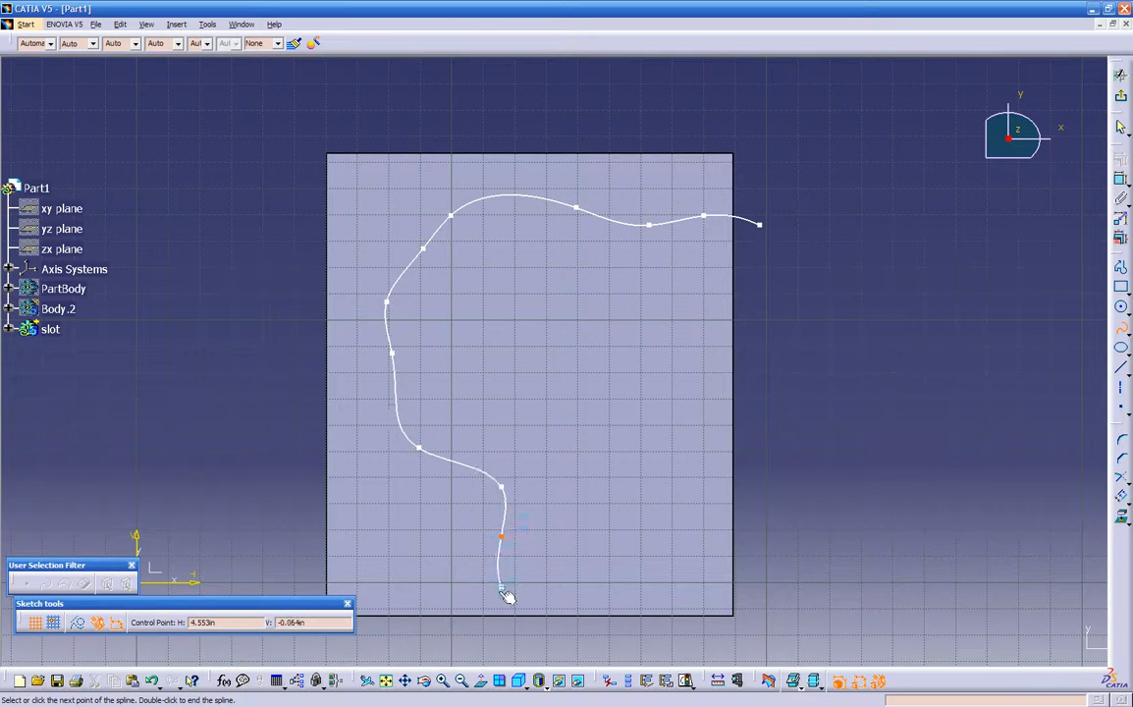
click(512, 643)
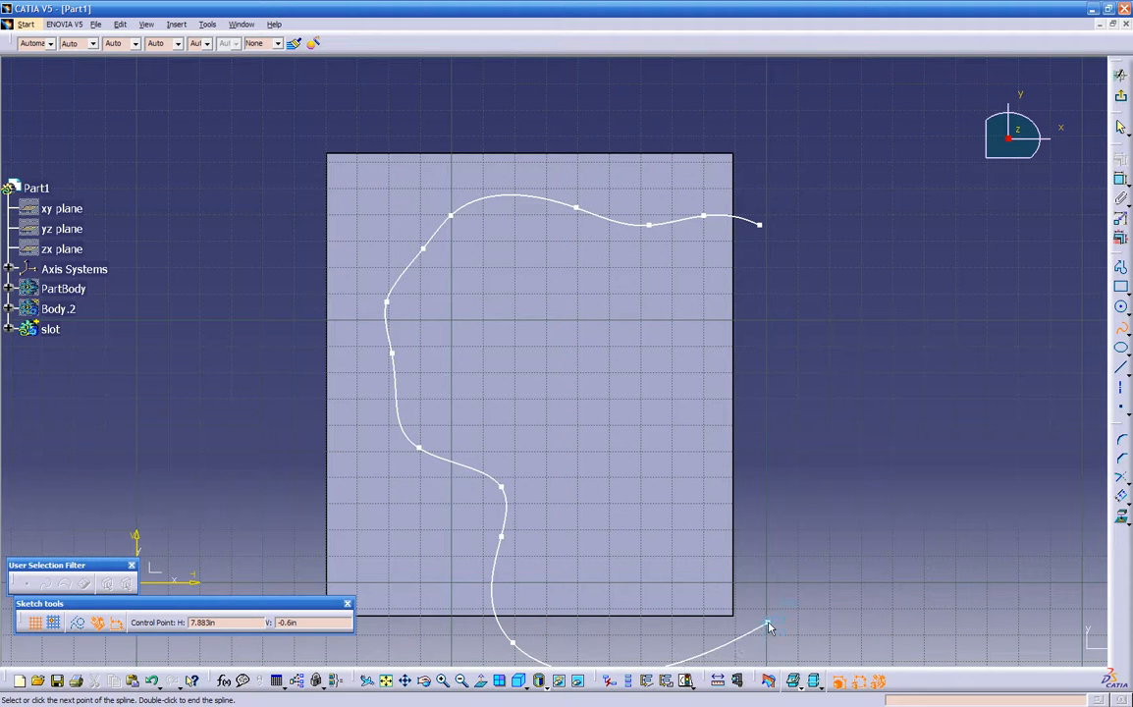
key(Escape)
click(654, 389)
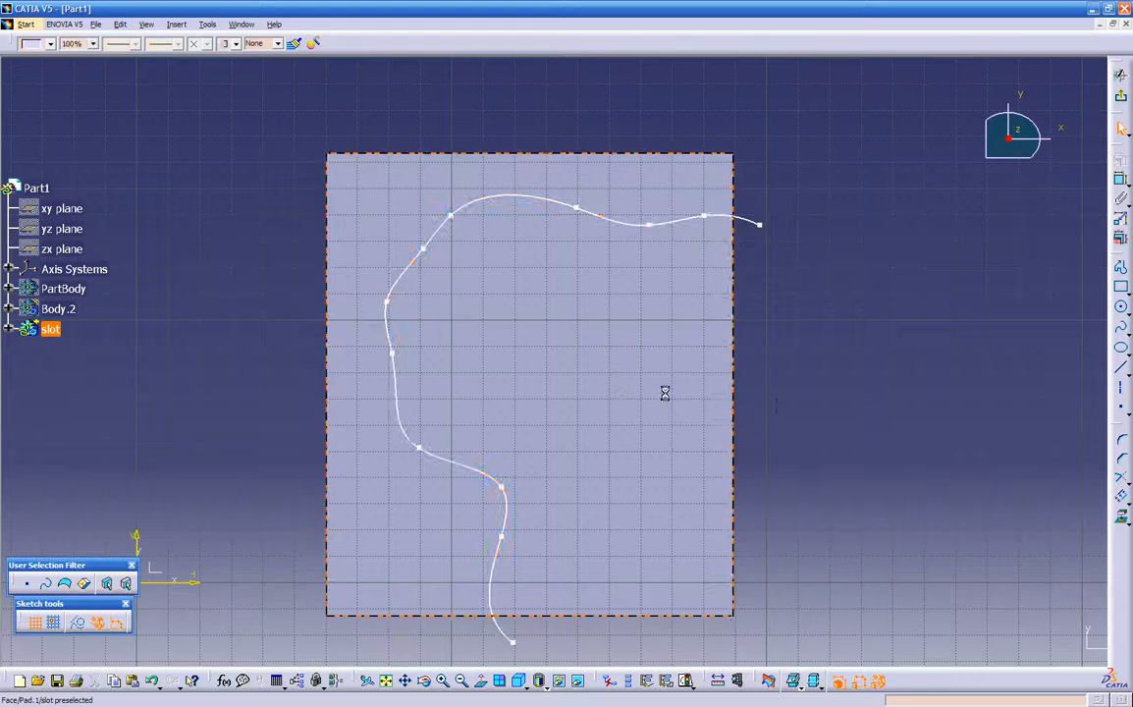
middle_drag(779, 410, 766, 442)
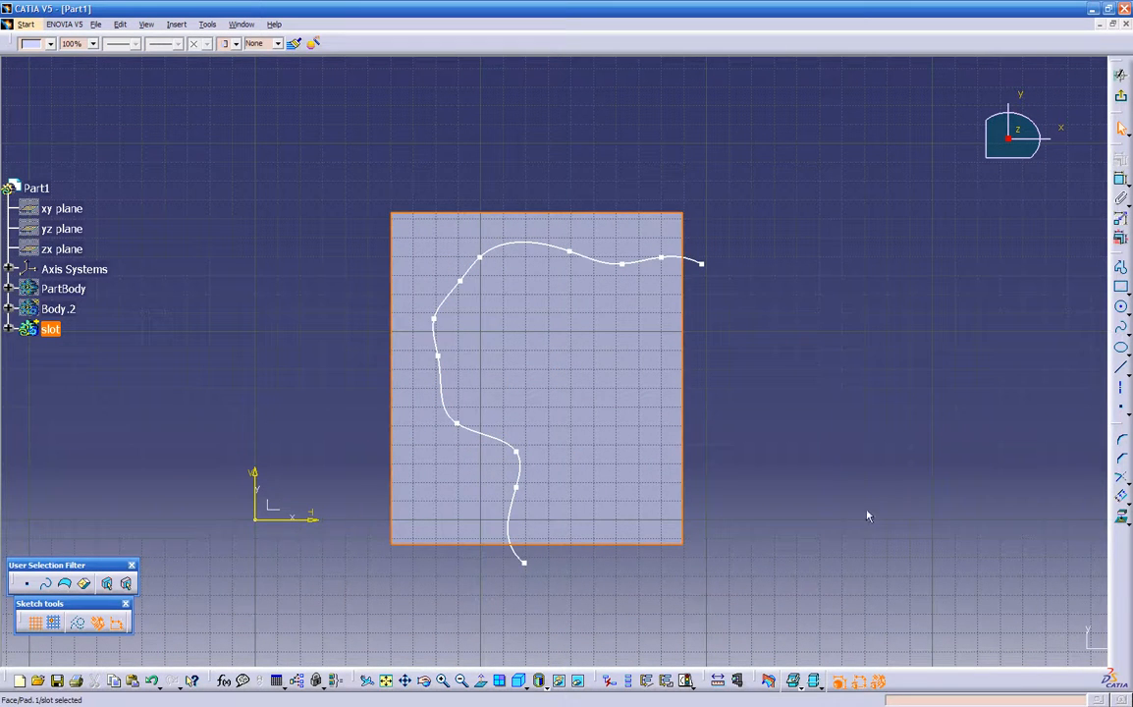
- Break the spline into two pieces at a point midway down its left side
click(1128, 480)
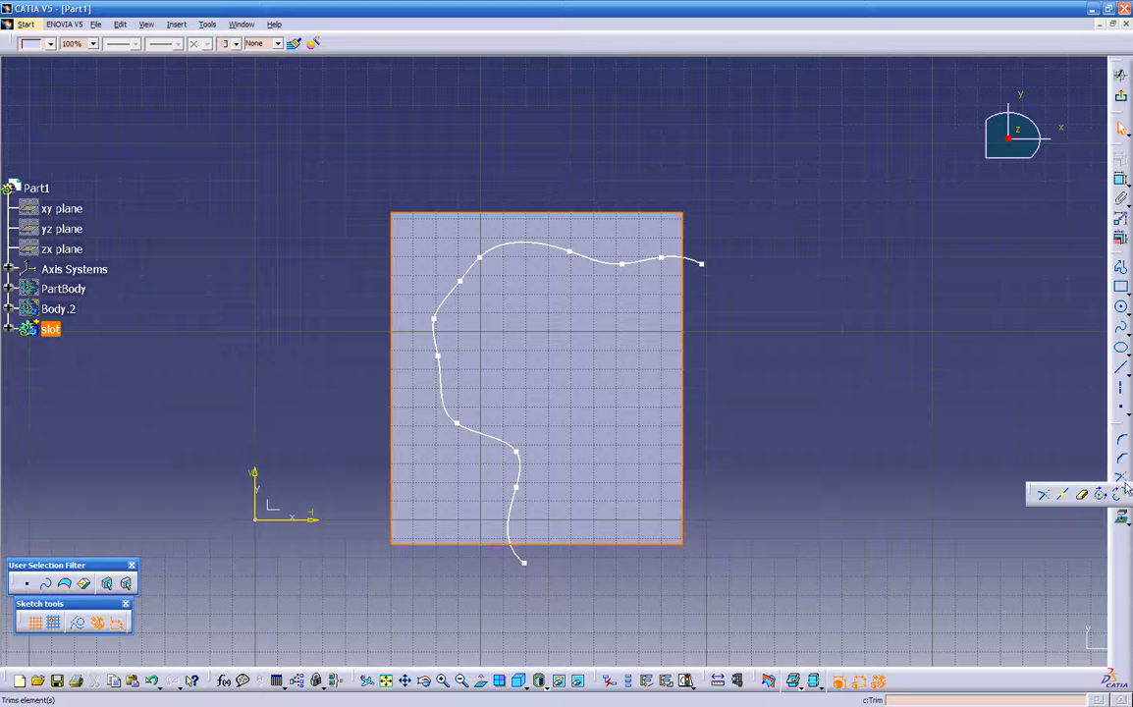
click(1064, 496)
click(441, 381)
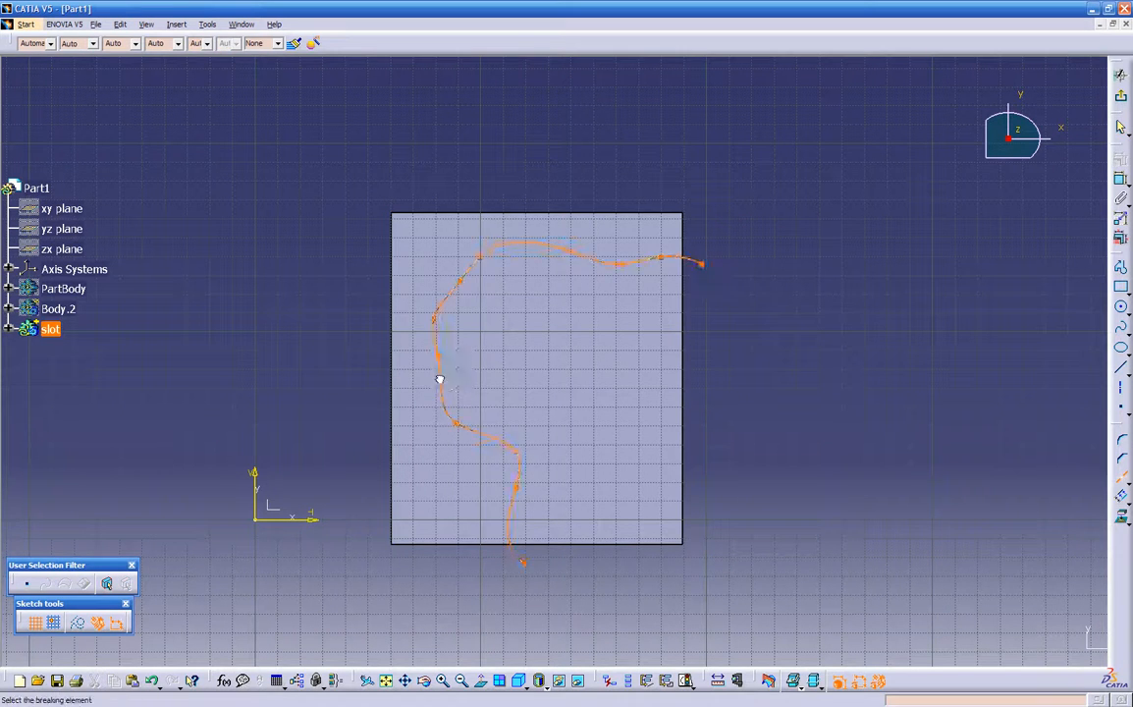
click(441, 374)
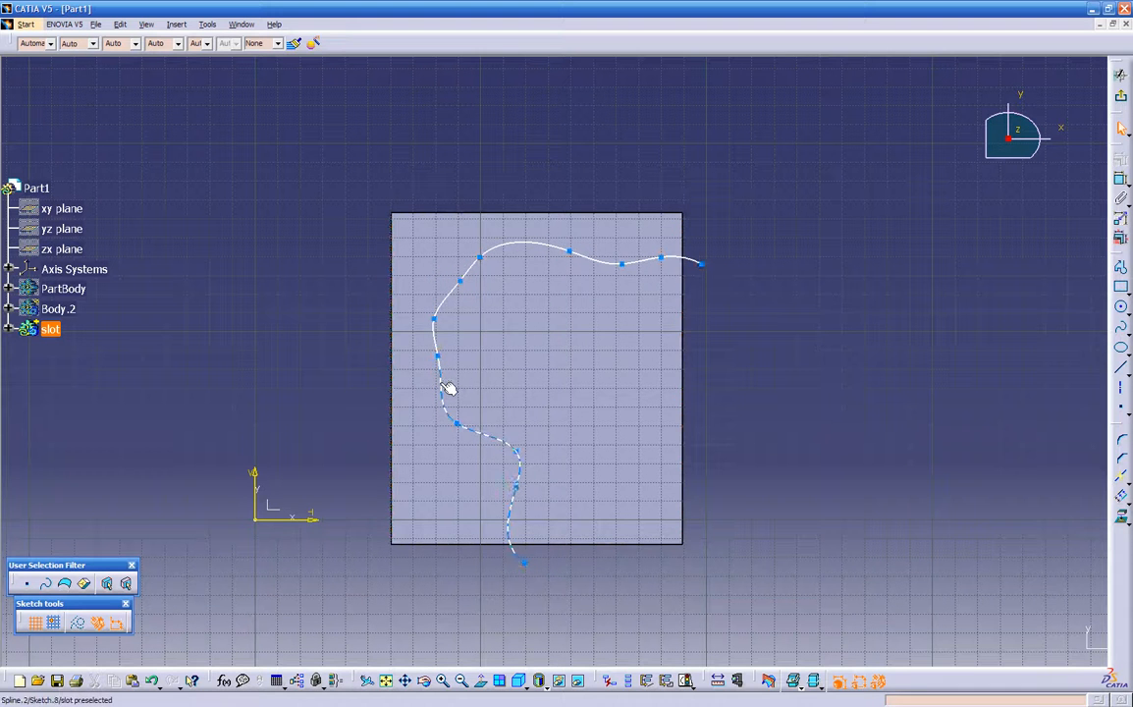
- Delete the lower spline piece and its four leftover control points
click(449, 389)
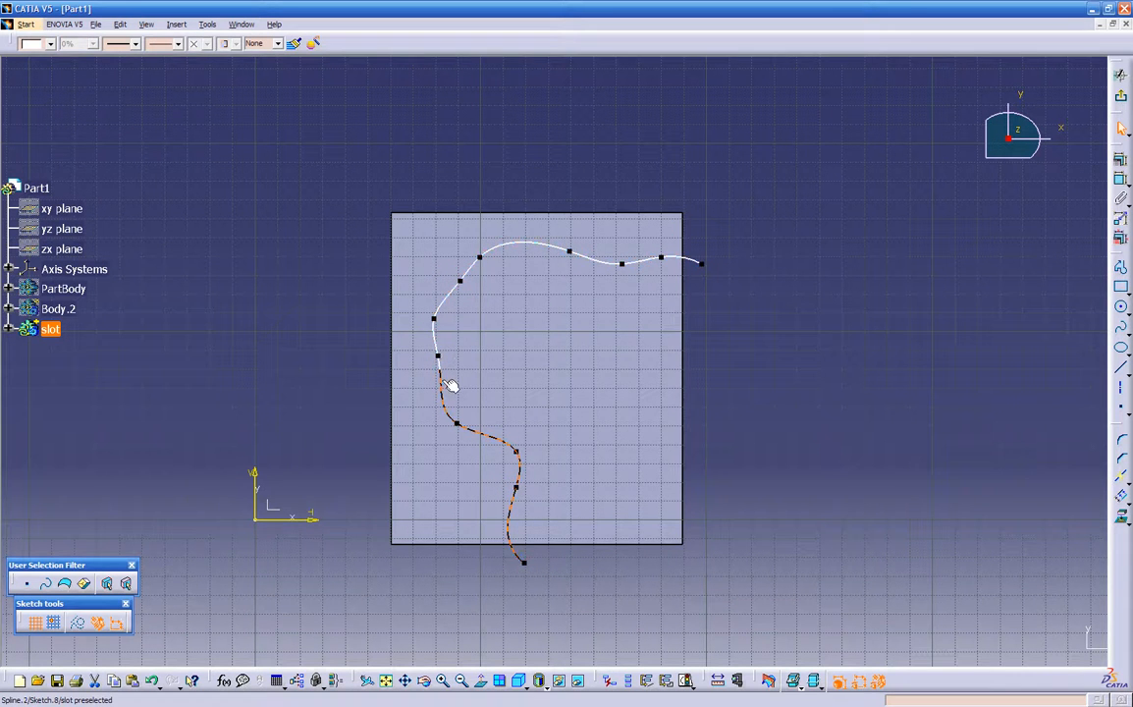
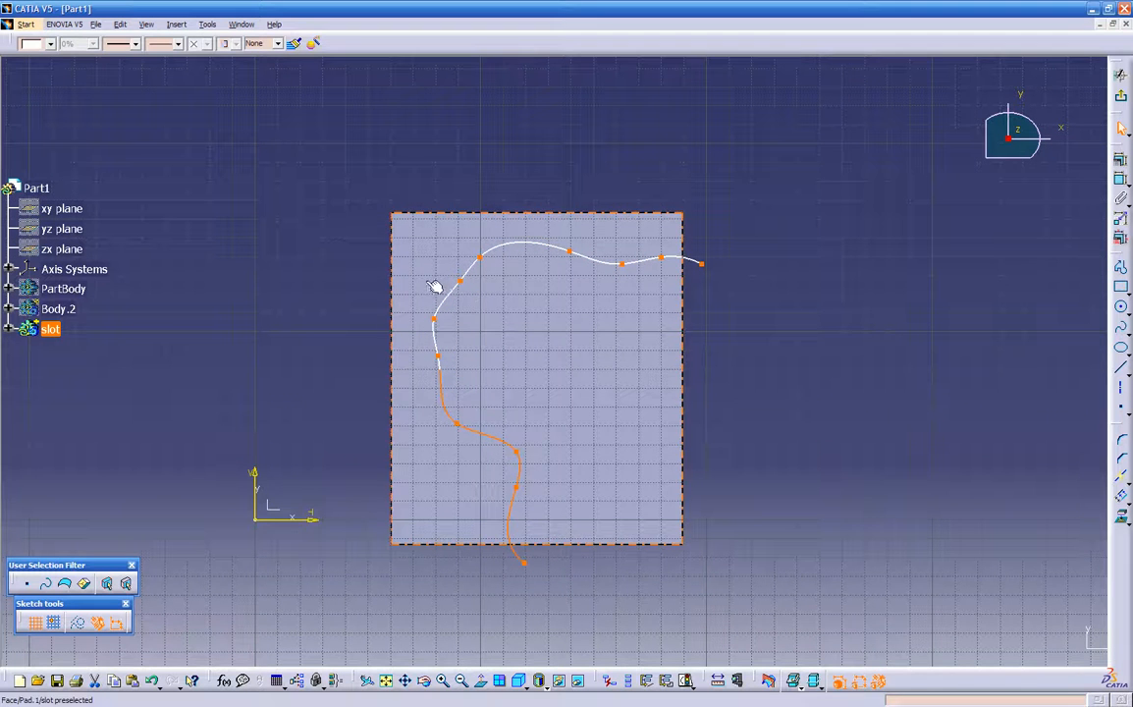
click(439, 383)
key(Delete)
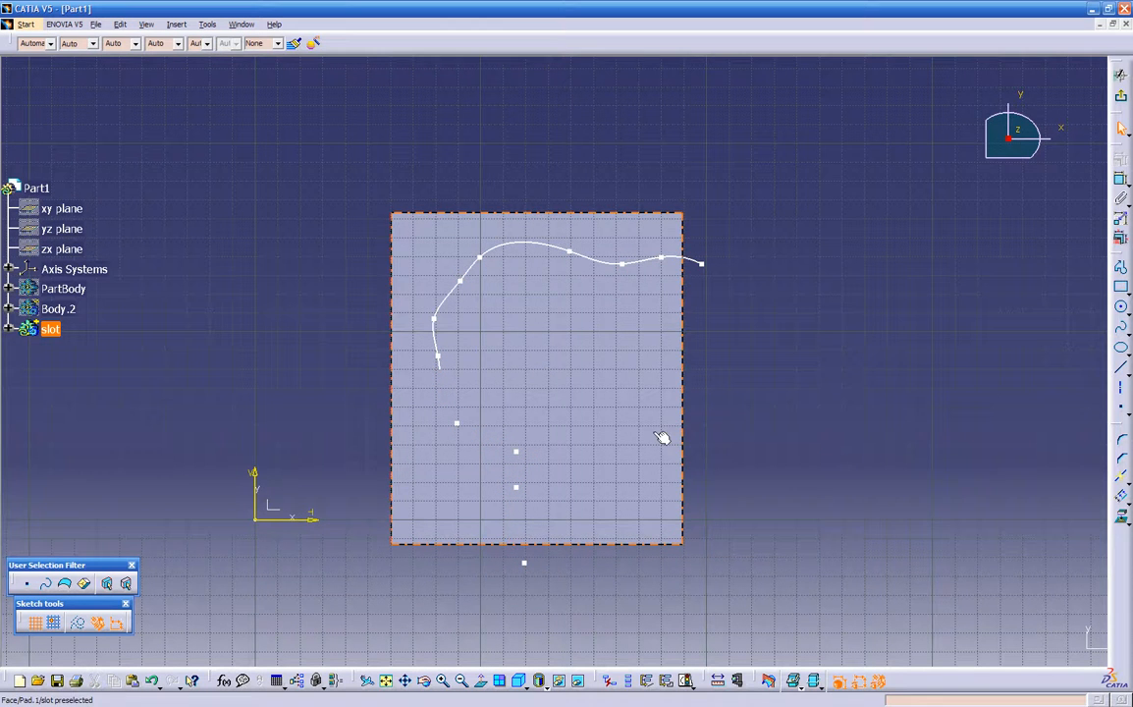
mouse_move(370, 400)
mouse_down()
mouse_move(502, 499)
mouse_move(587, 598)
mouse_up()
key(Delete)
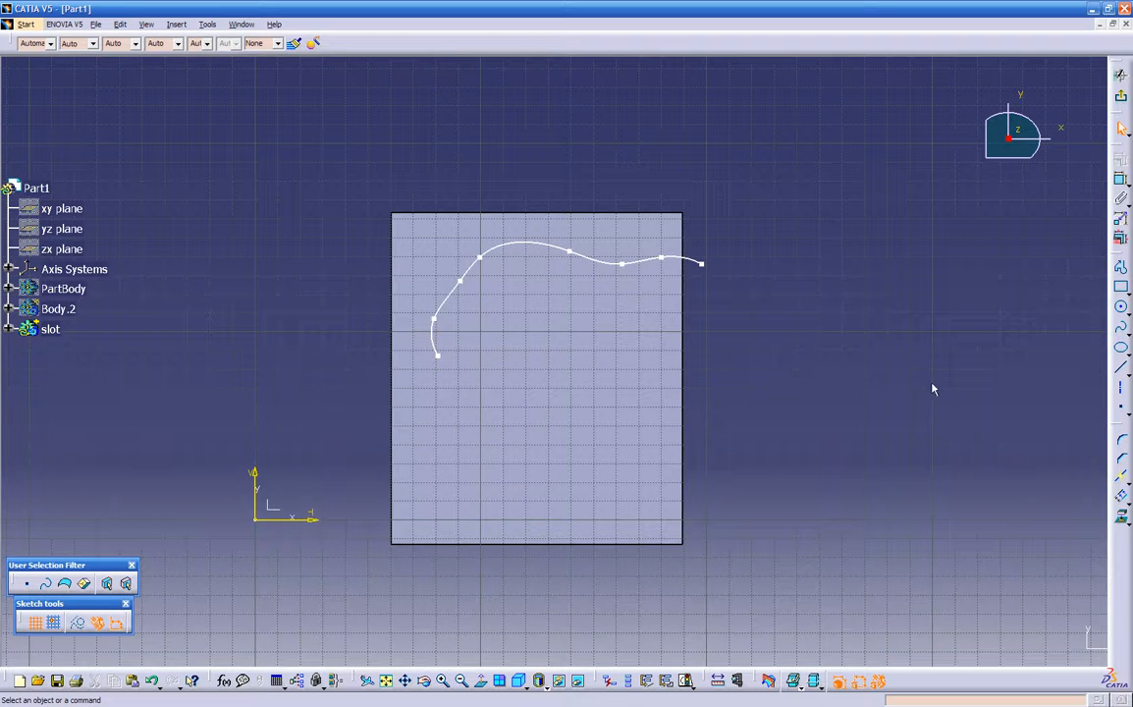
- Expand the slot body in the tree and hide the block while a Profile is being started
click(1119, 268)
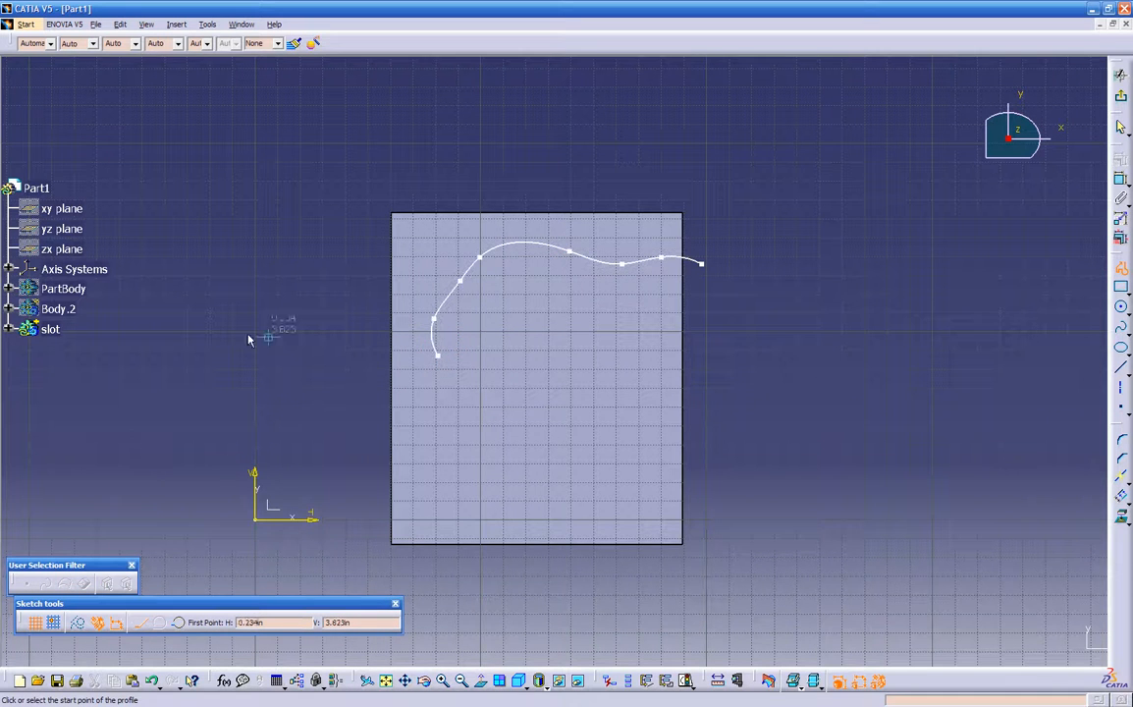
click(8, 330)
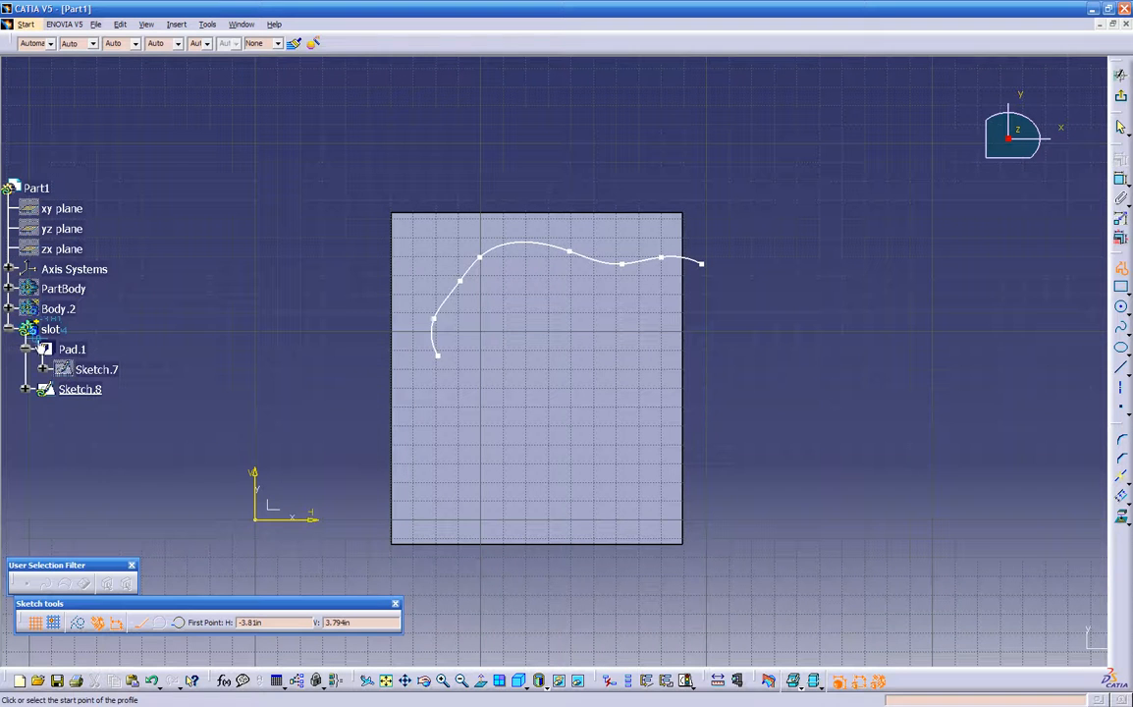
right_click(445, 417)
click(459, 455)
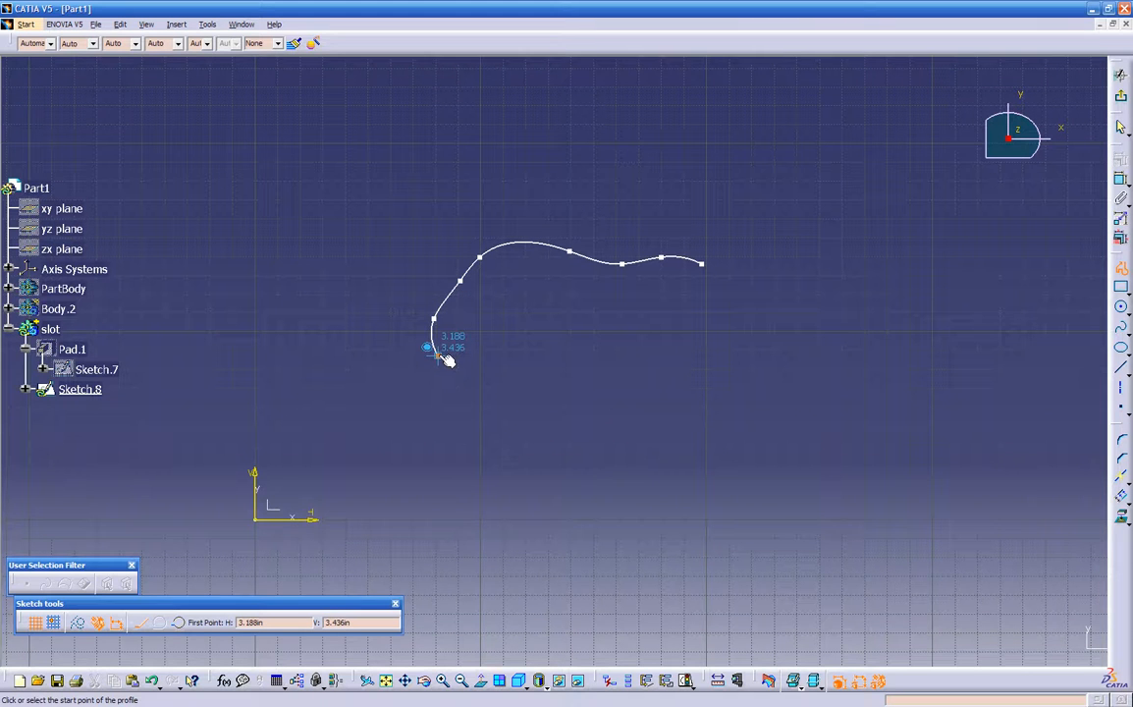
- Draw a straight profile line from the spline's lower endpoint diagonally down and right, ending just below the block's lower edge
mouse_move(448, 366)
middle_down()
mouse_move(440, 337)
mouse_move(494, 238)
middle_up()
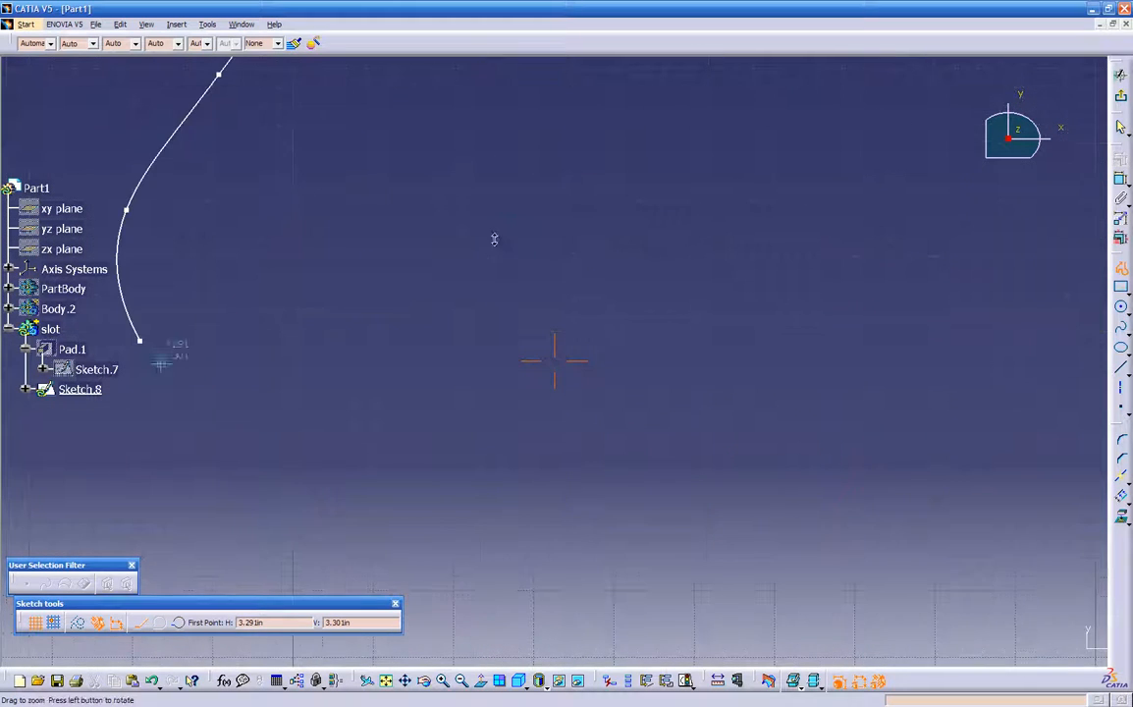
middle_drag(395, 311, 584, 324)
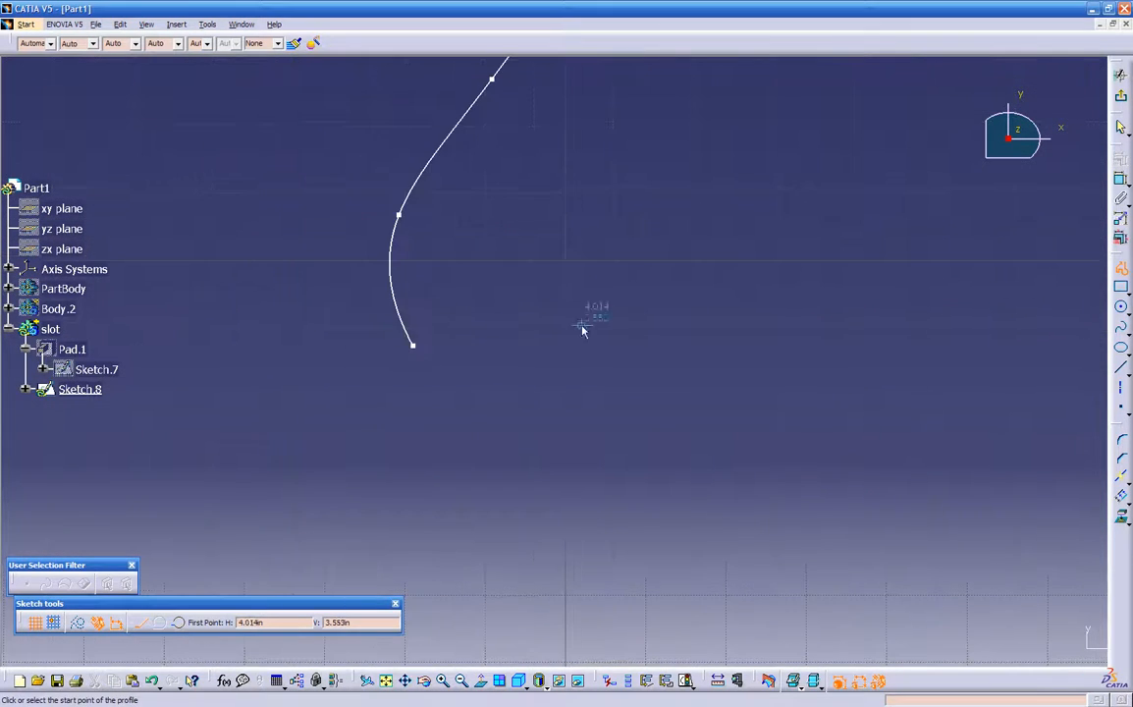
click(412, 344)
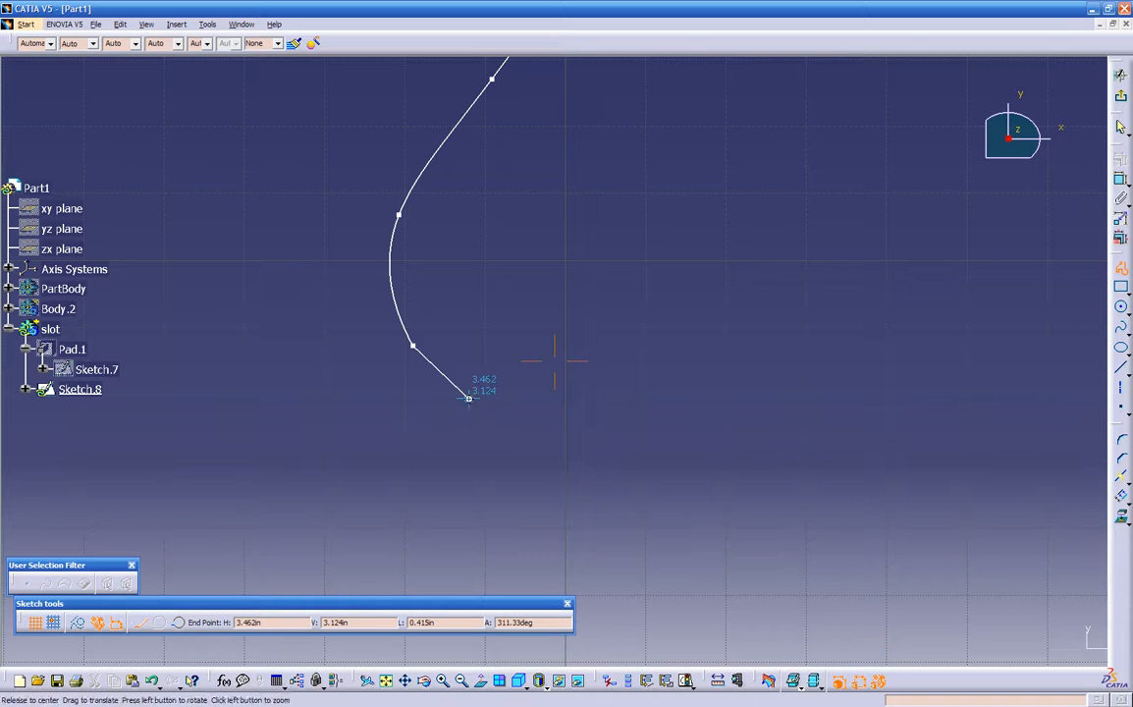
middle_drag(469, 397, 465, 493)
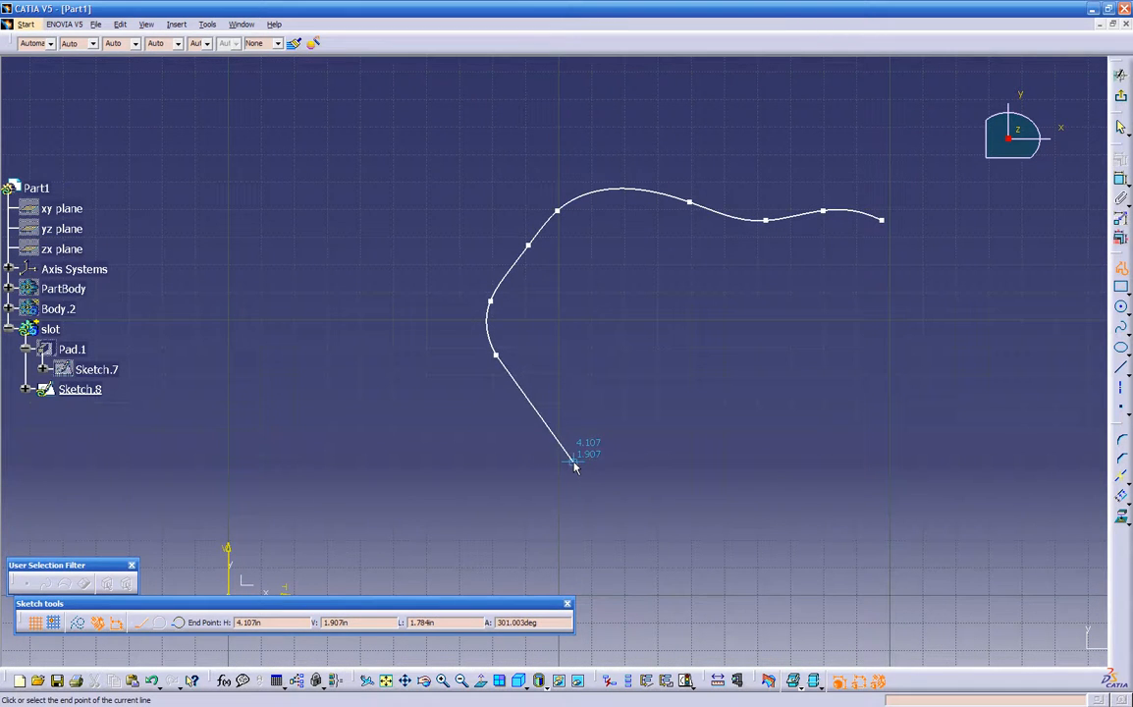
click(695, 636)
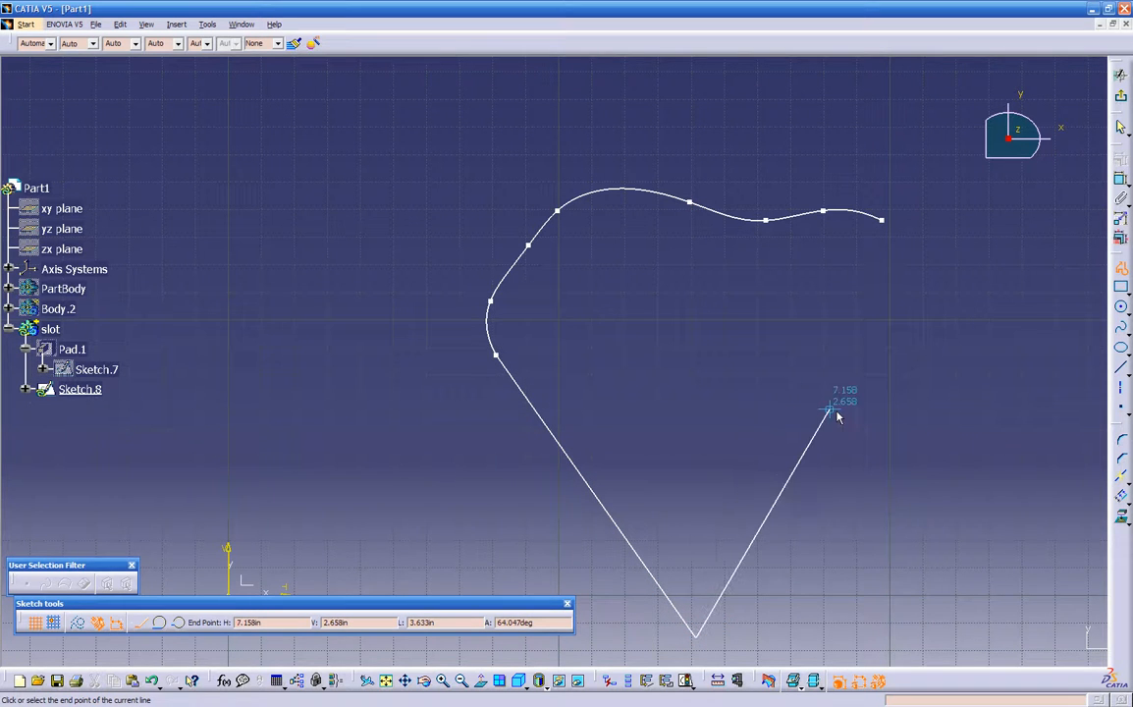
key(Escape)
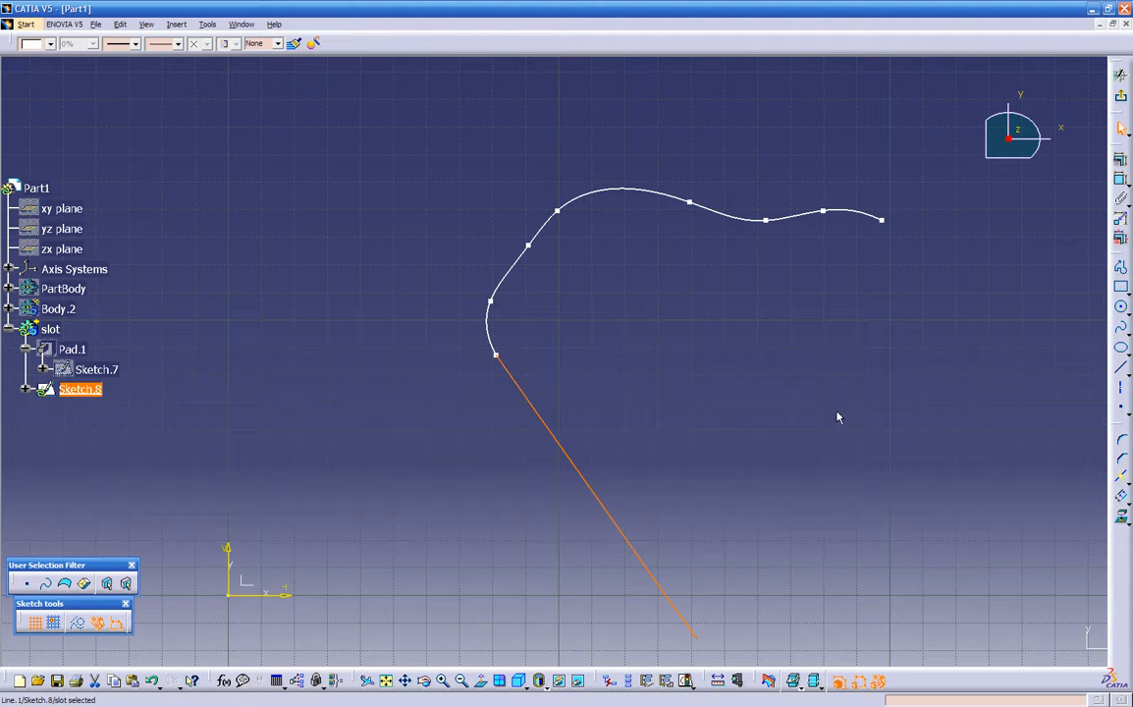
- Show Pad.1 again and exit the sketch
right_click(69, 351)
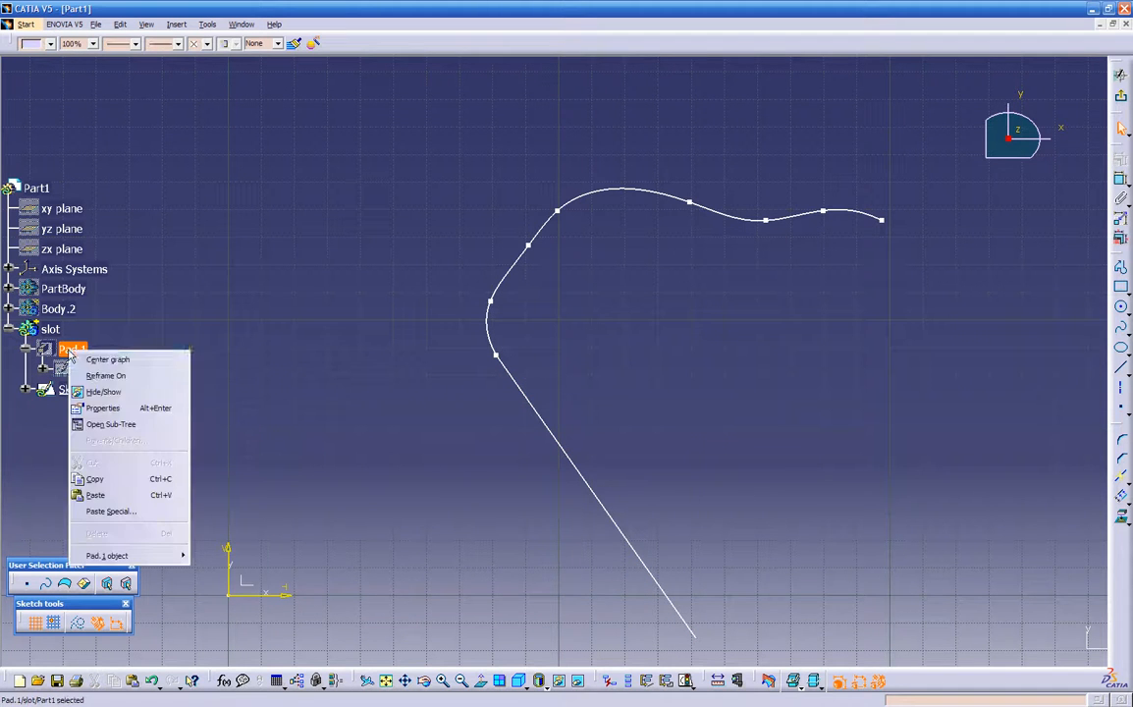
click(99, 391)
middle_drag(283, 422, 316, 232)
middle_drag(519, 433, 539, 392)
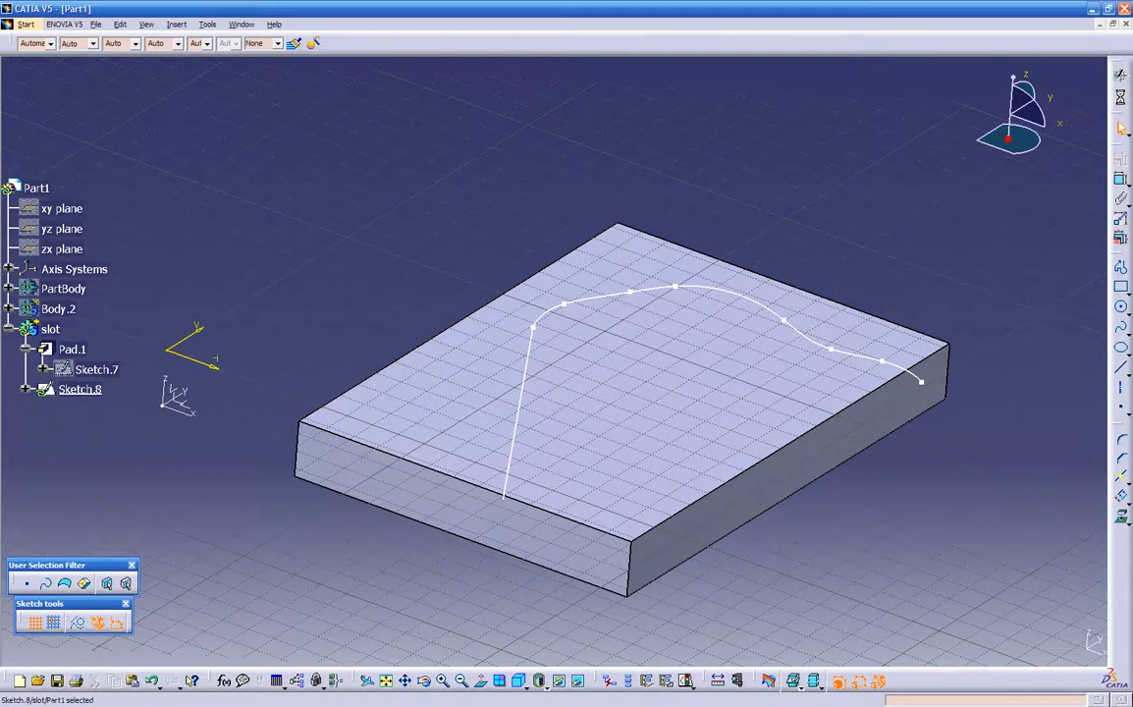
click(1122, 101)
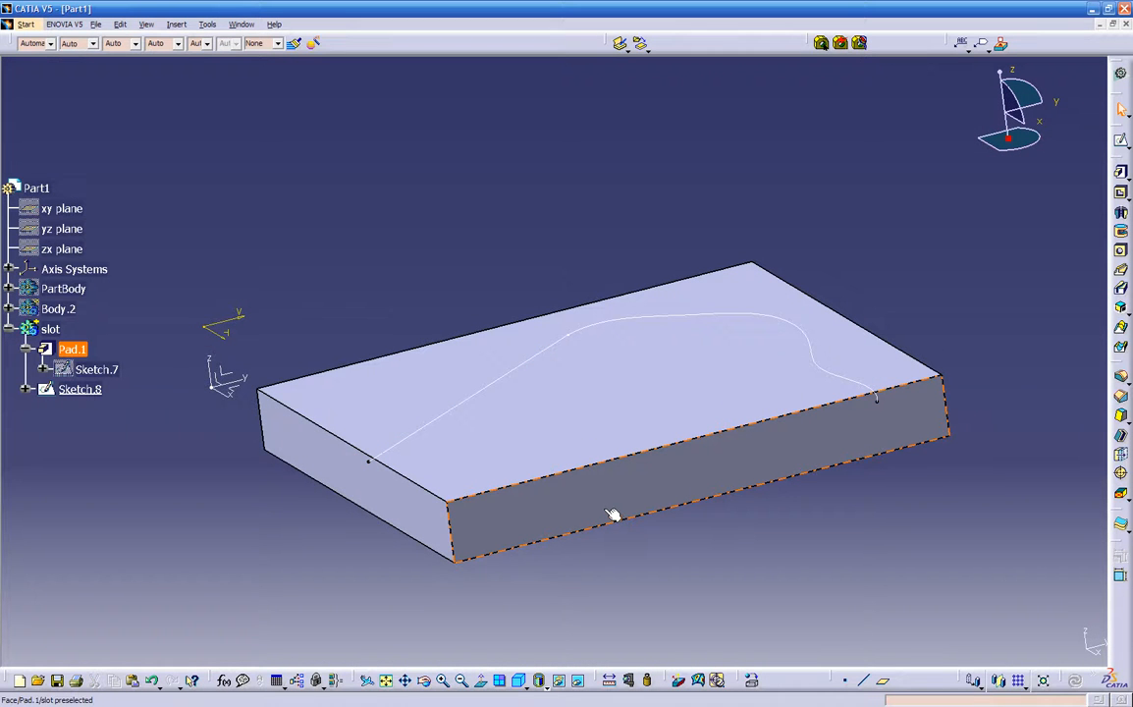
- Start a plane normal to the Sketch.8 curve, through the free endpoint of the path's straight line
middle_drag(589, 497, 656, 531)
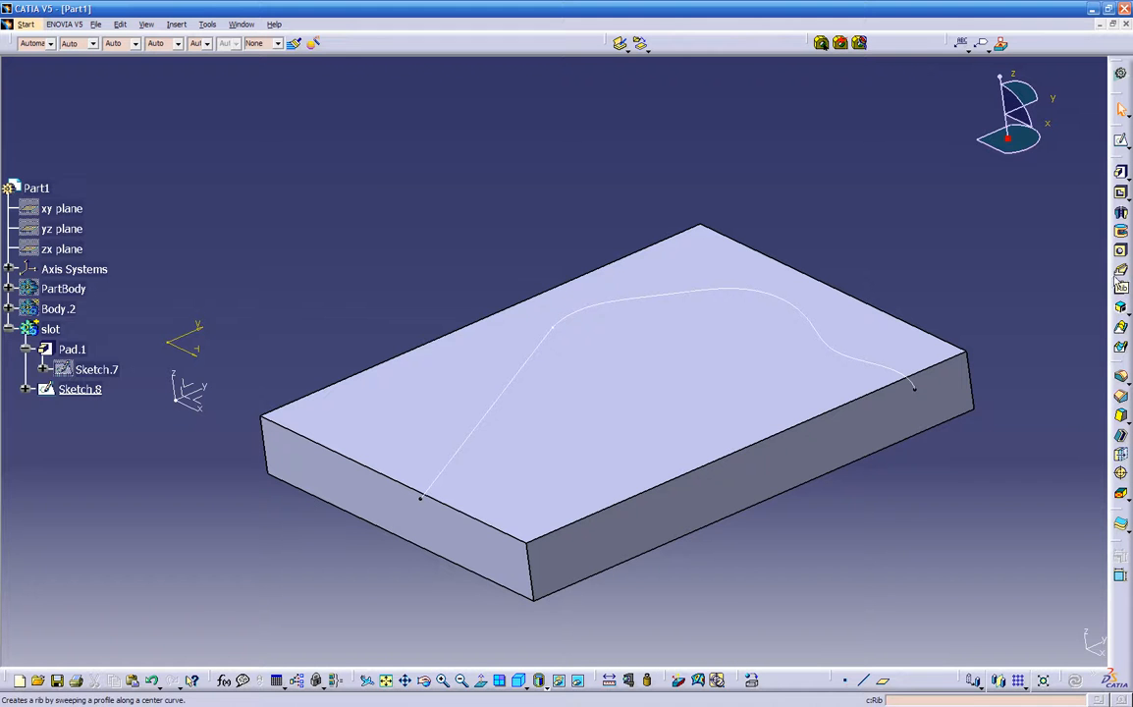
middle_drag(763, 530, 789, 524)
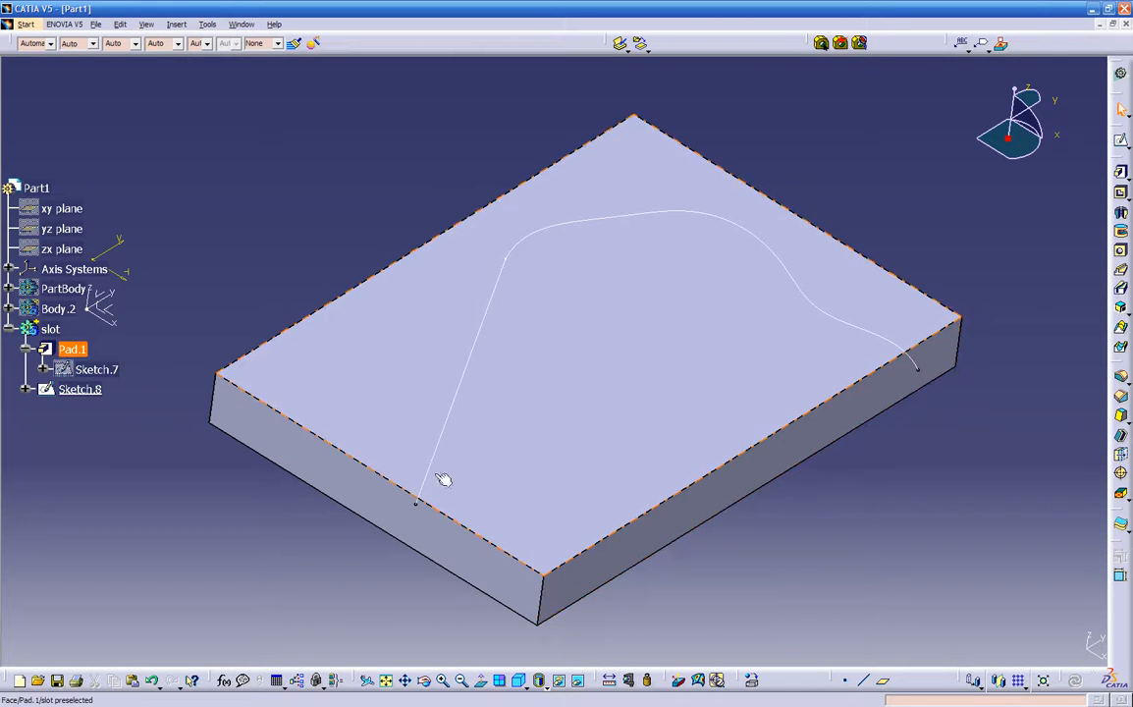
middle_drag(770, 544, 712, 504)
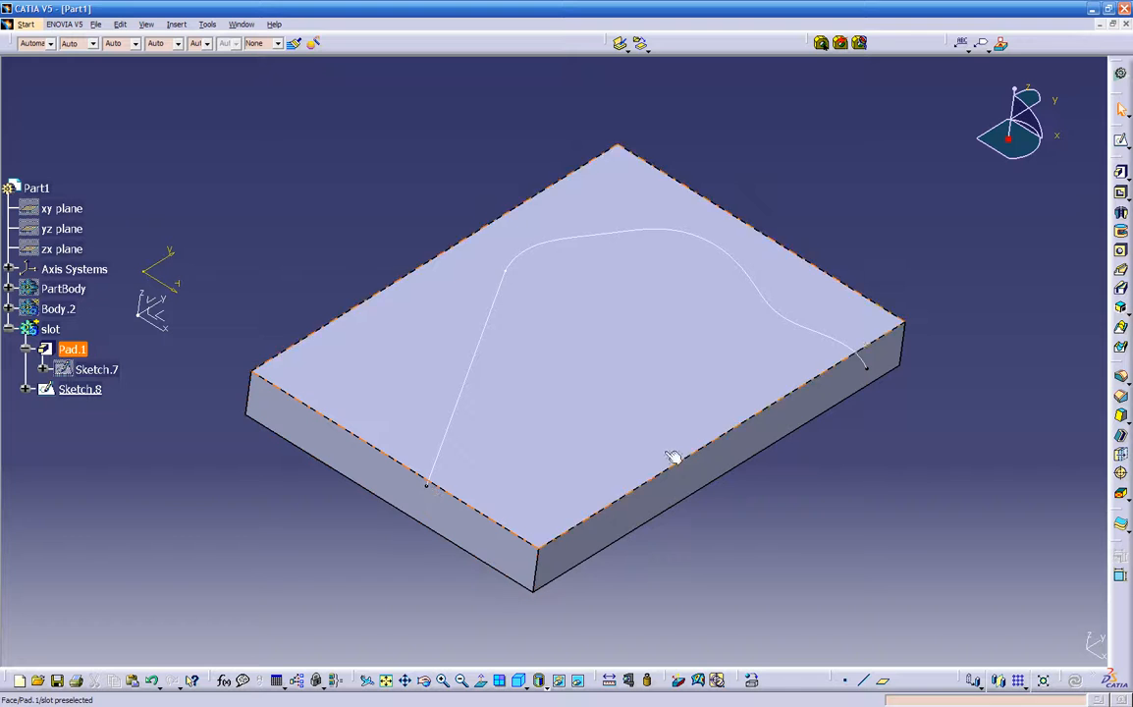
click(816, 327)
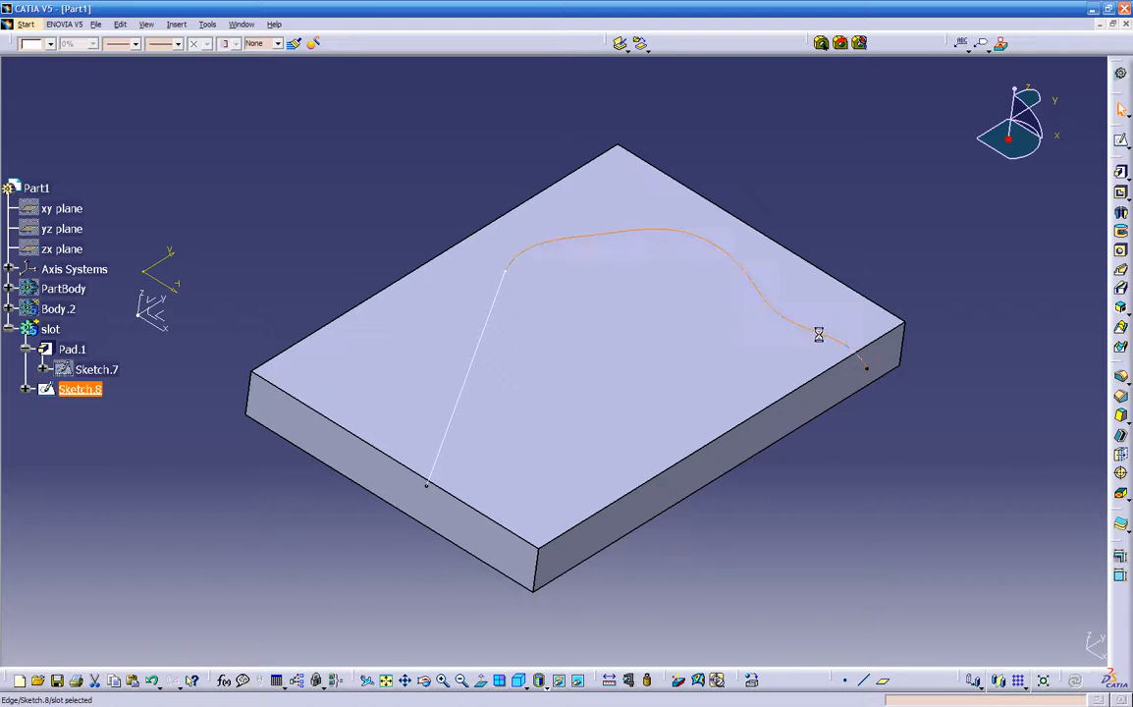
click(885, 682)
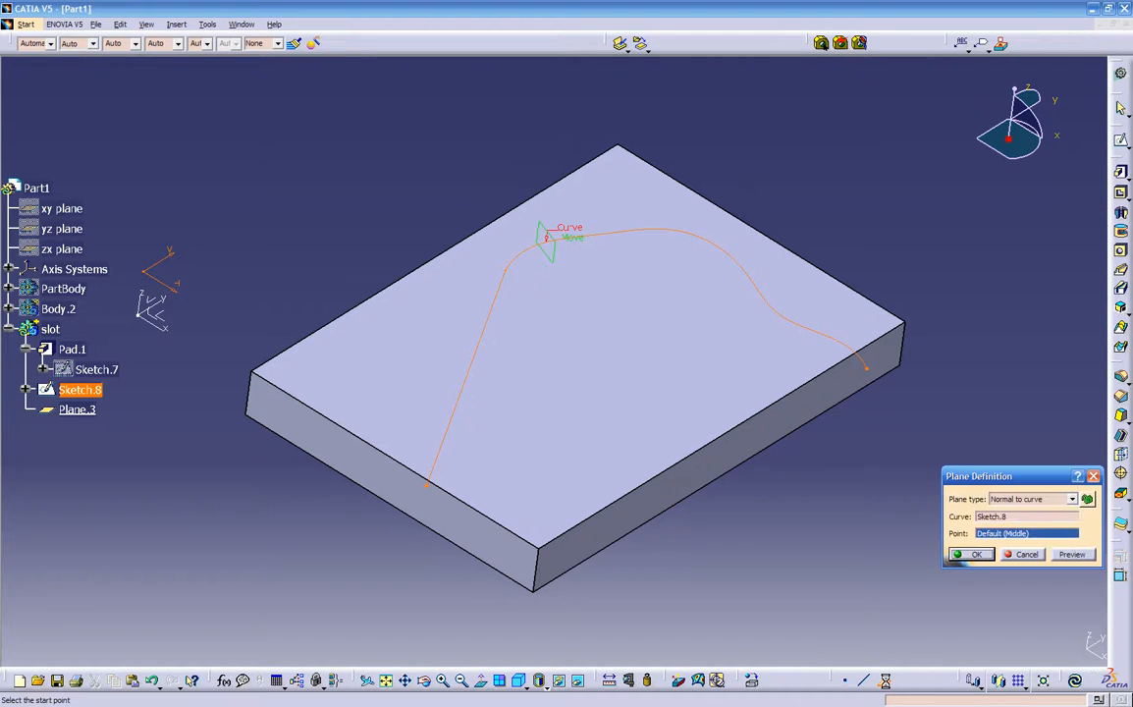
click(1012, 499)
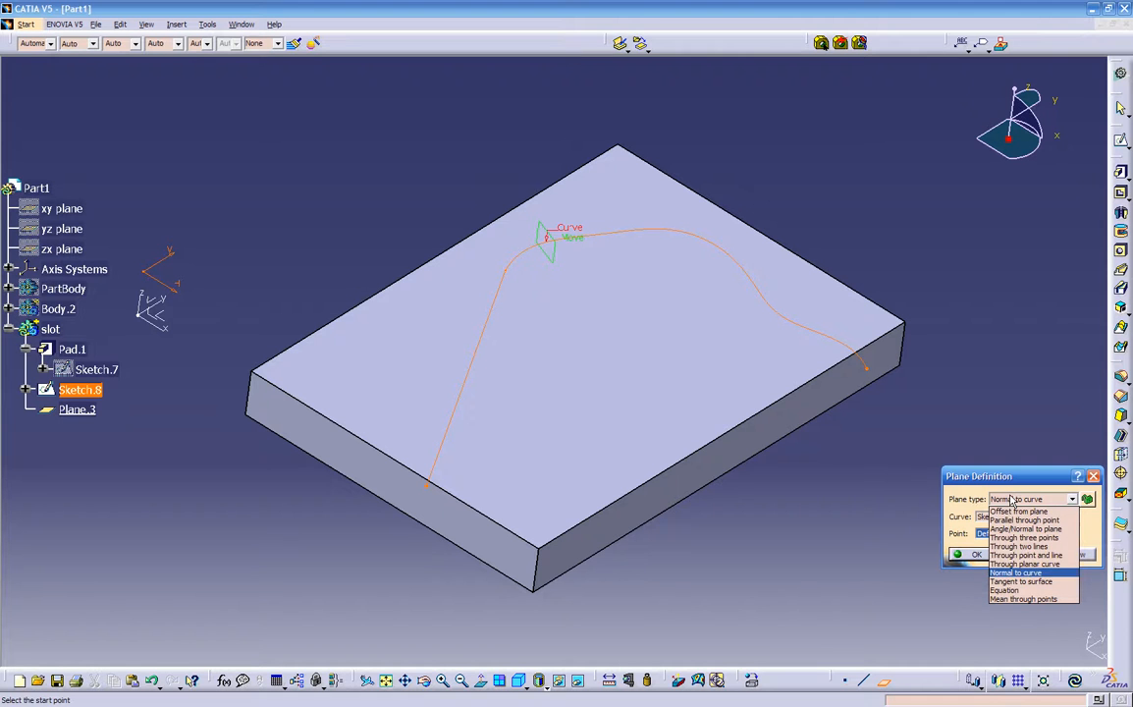
click(1021, 500)
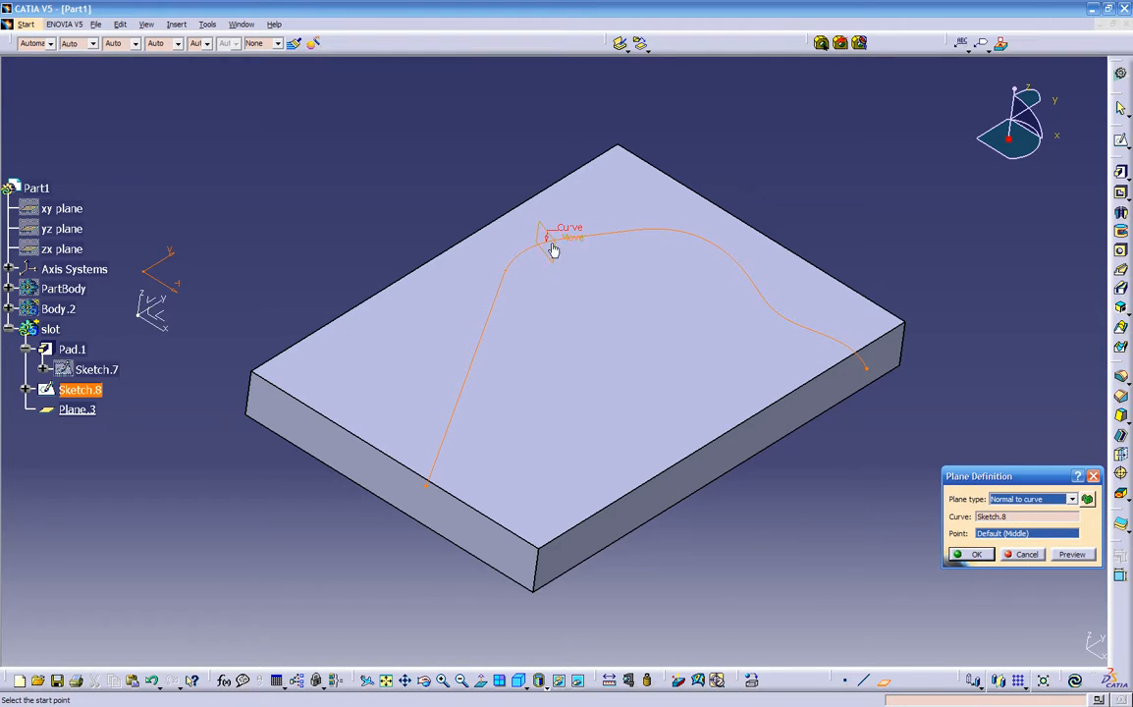
click(433, 491)
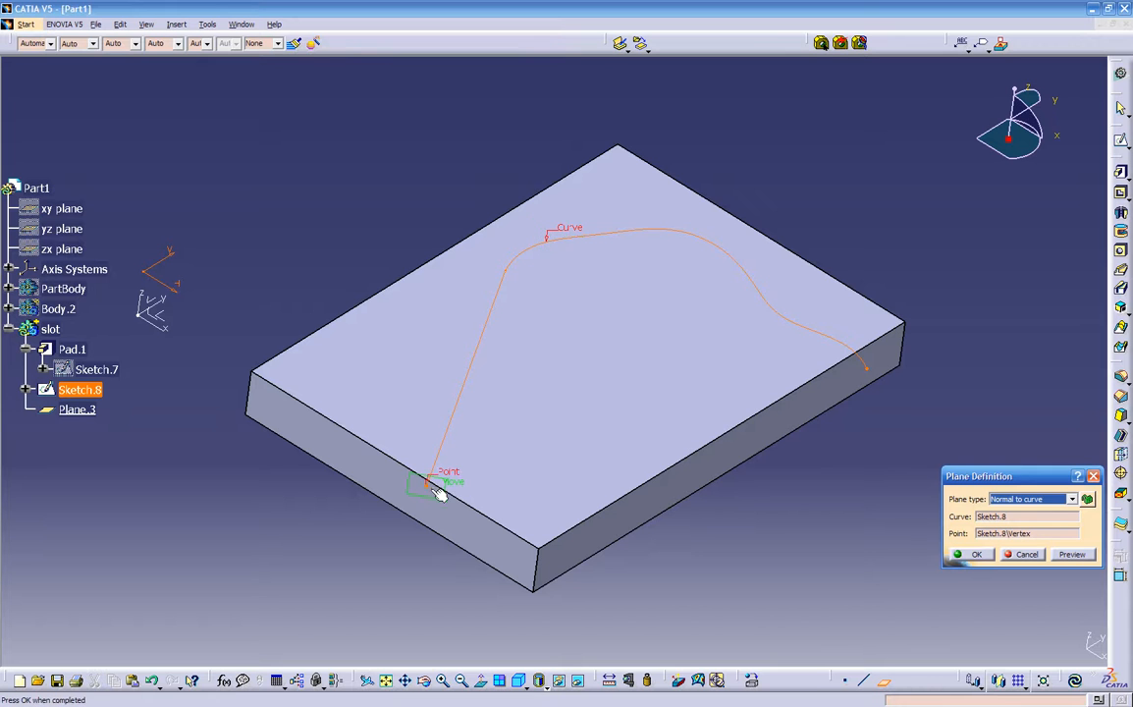
middle_drag(475, 514, 484, 615)
middle_drag(420, 576, 555, 491)
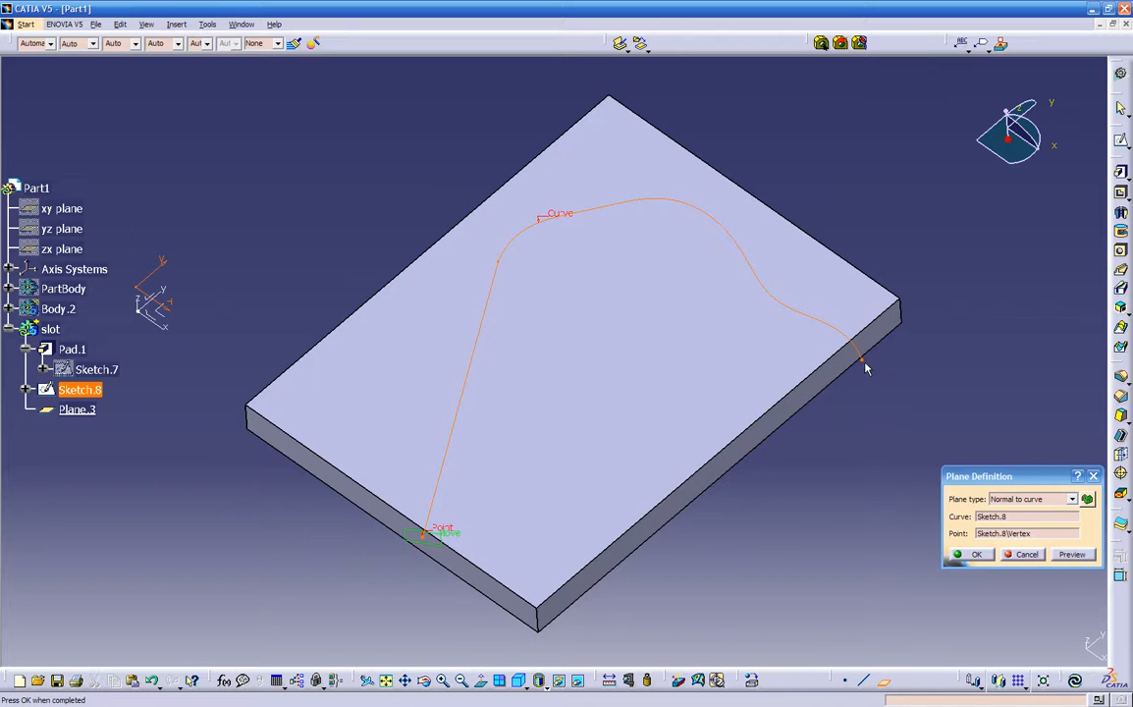
- Change the plane's point to the free end vertex of the spline and create the plane
click(990, 533)
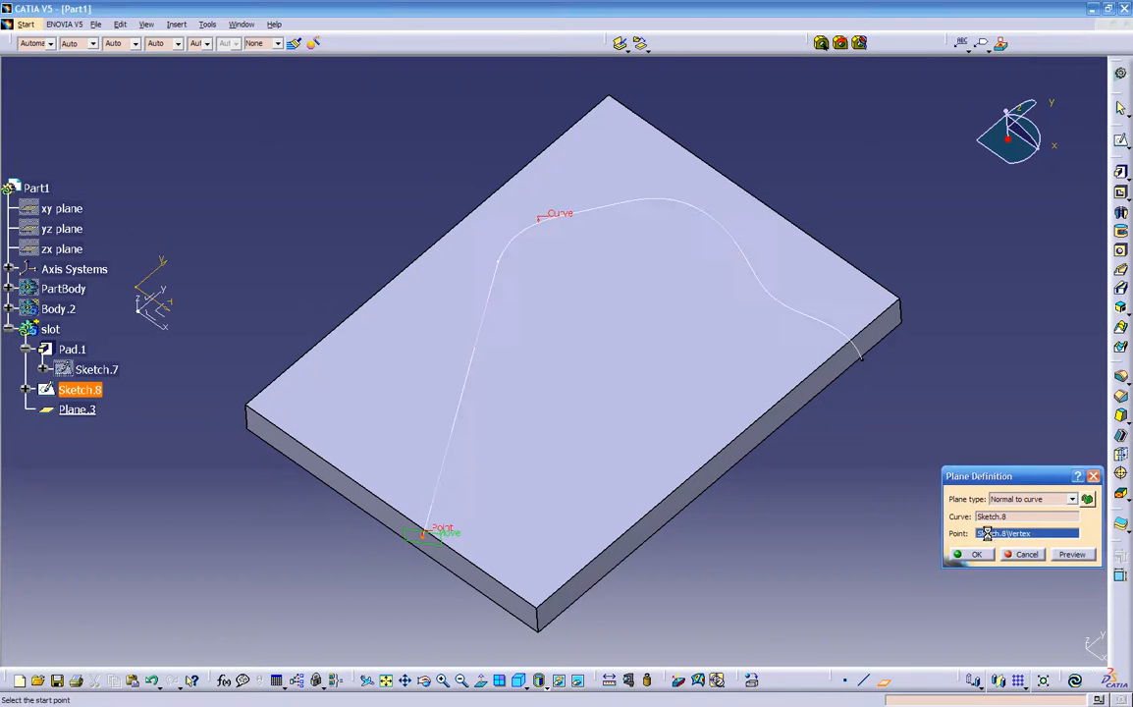
click(862, 360)
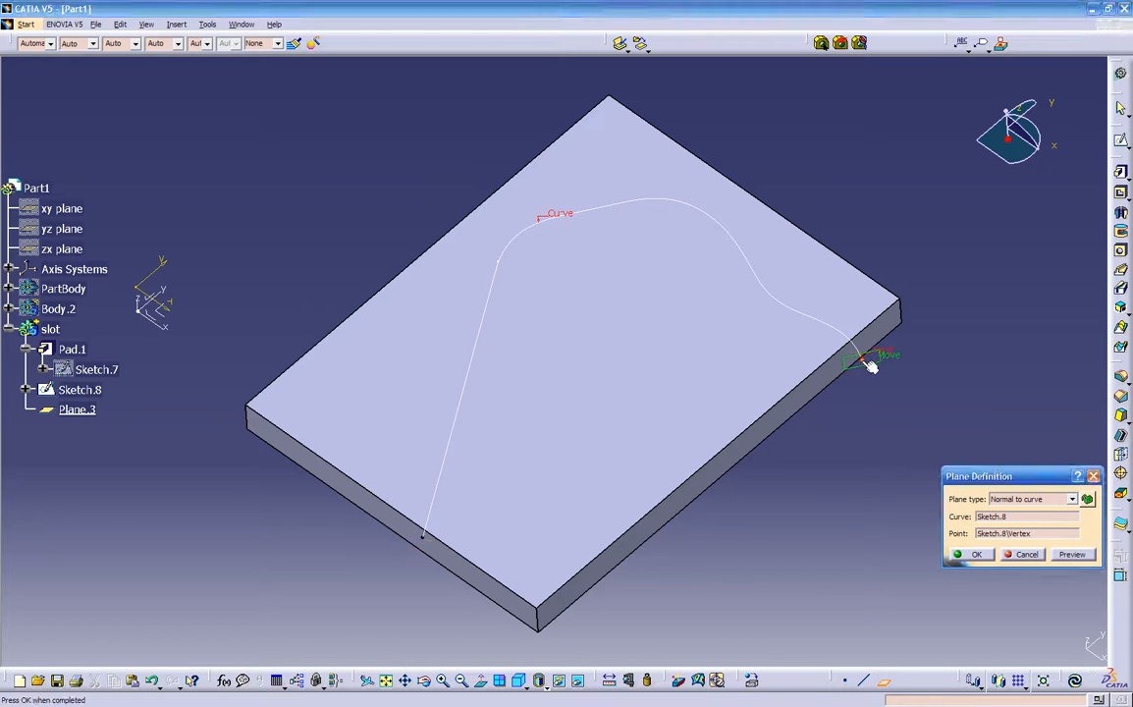
middle_drag(721, 405, 744, 482)
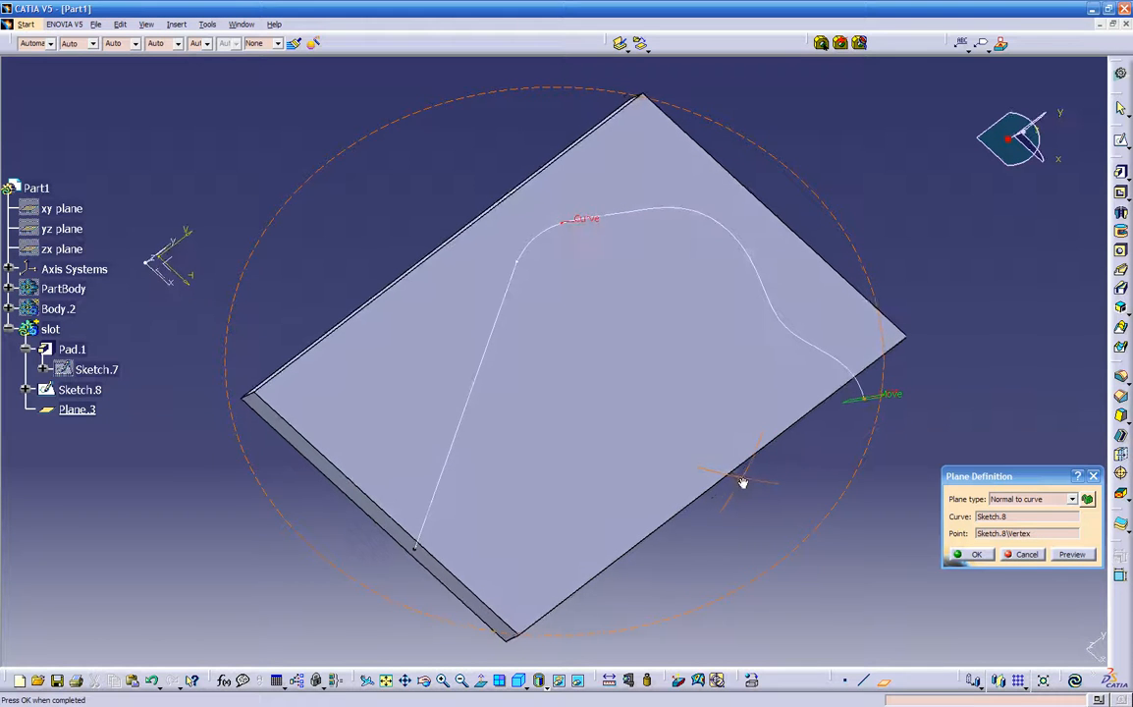
click(972, 556)
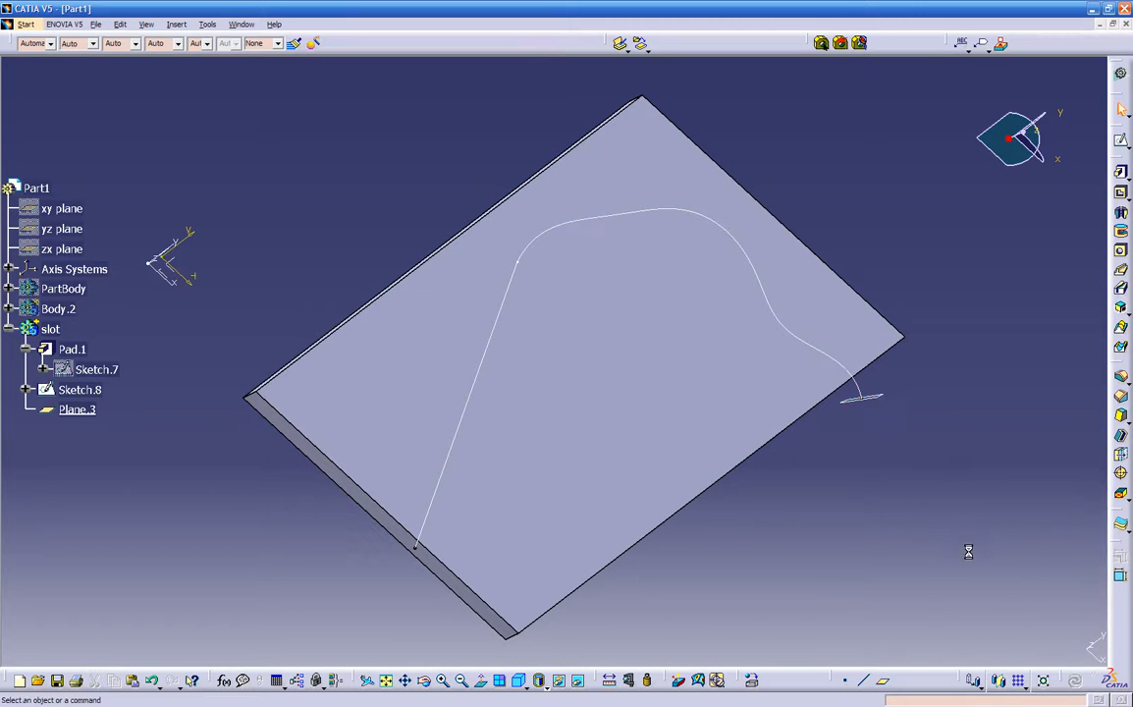
- Open a sketch on the new normal plane and flip the normal view to face the block from outside the spline's end
middle_drag(910, 538, 766, 437)
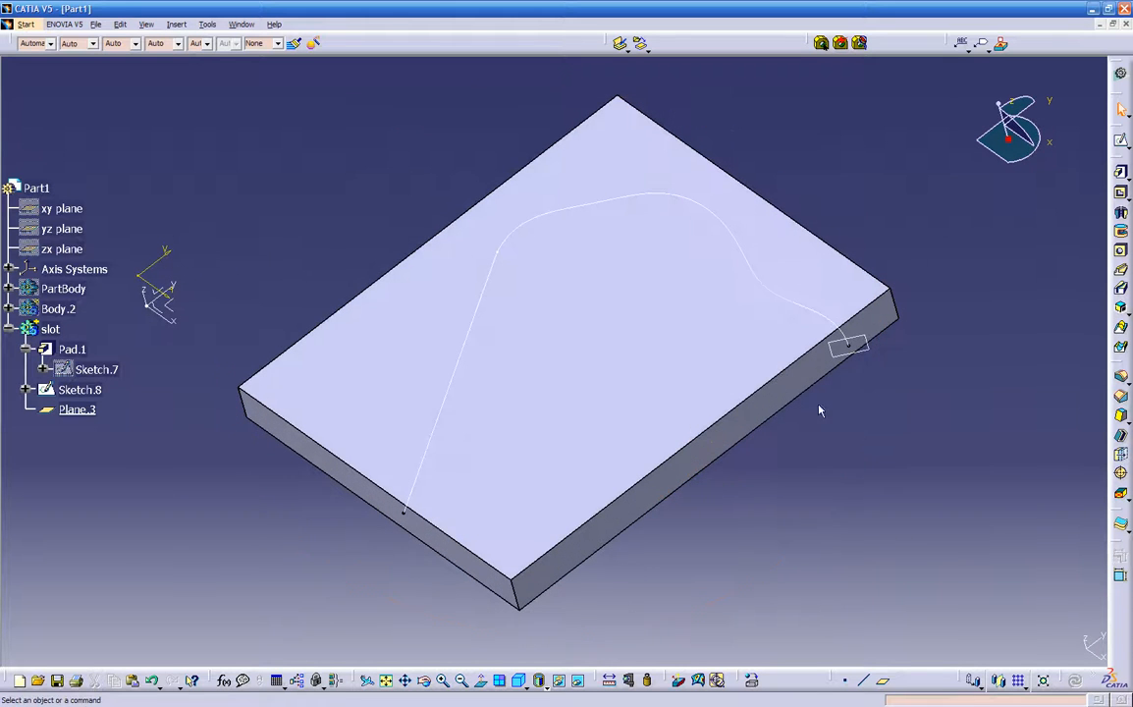
click(870, 355)
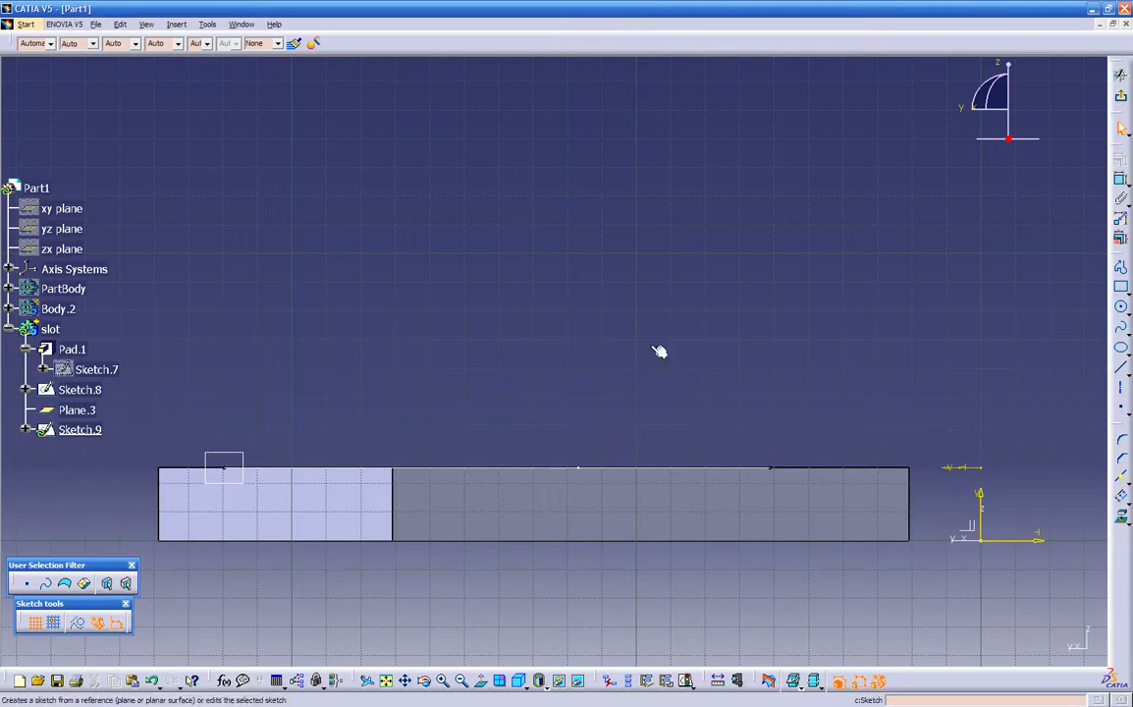
mouse_move(476, 467)
middle_down()
mouse_move(653, 394)
mouse_move(650, 505)
mouse_move(647, 412)
mouse_move(521, 607)
middle_up()
click(481, 684)
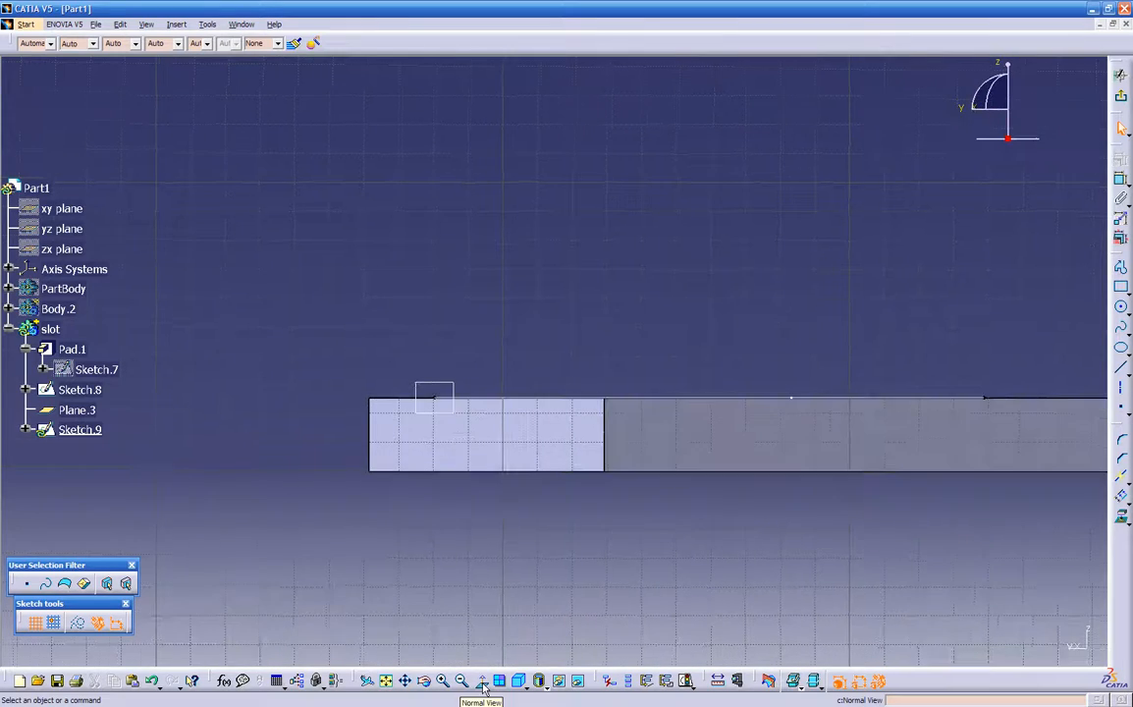
middle_drag(531, 541, 567, 543)
click(481, 681)
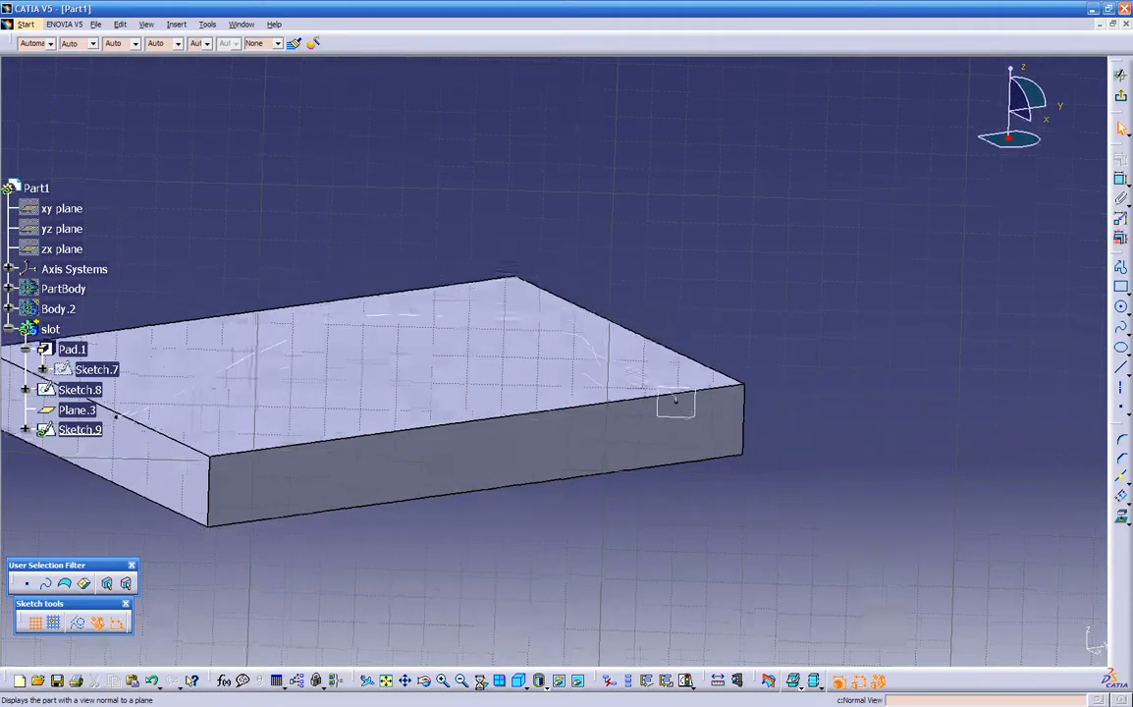
middle_drag(545, 585, 516, 497)
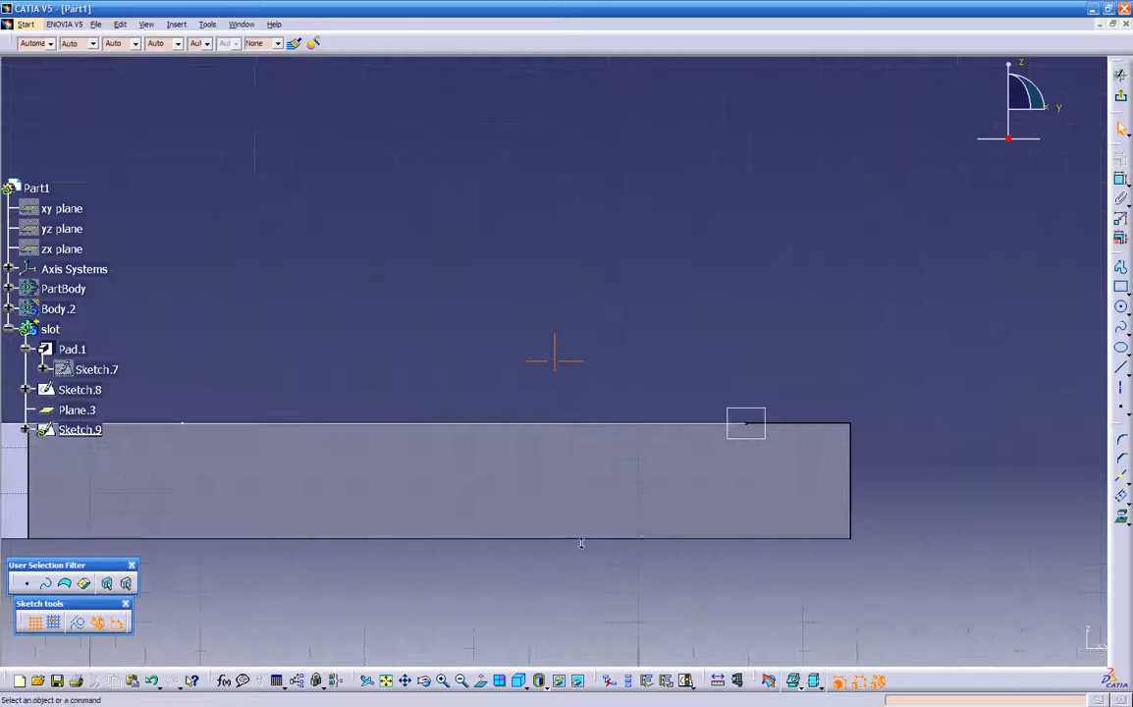
- Sketch a rectangle about 0.6 in wide and 0.65 in high around the spline's end, straddling the block's top edge, and exit the sketch
click(1122, 289)
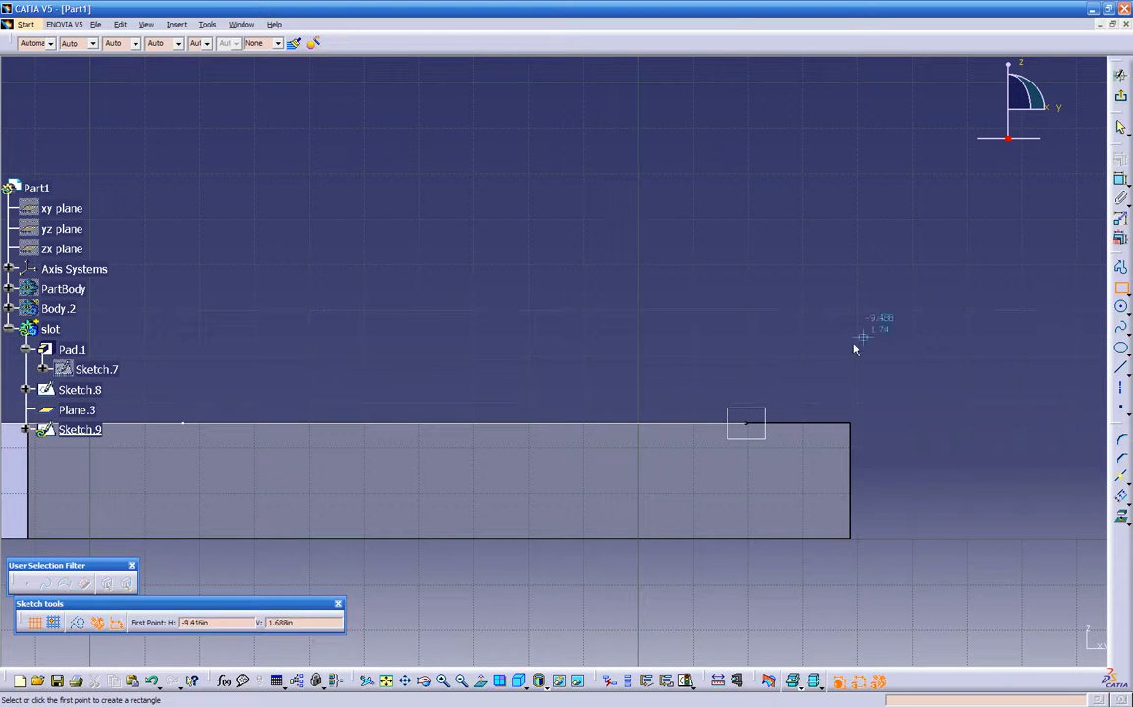
click(707, 376)
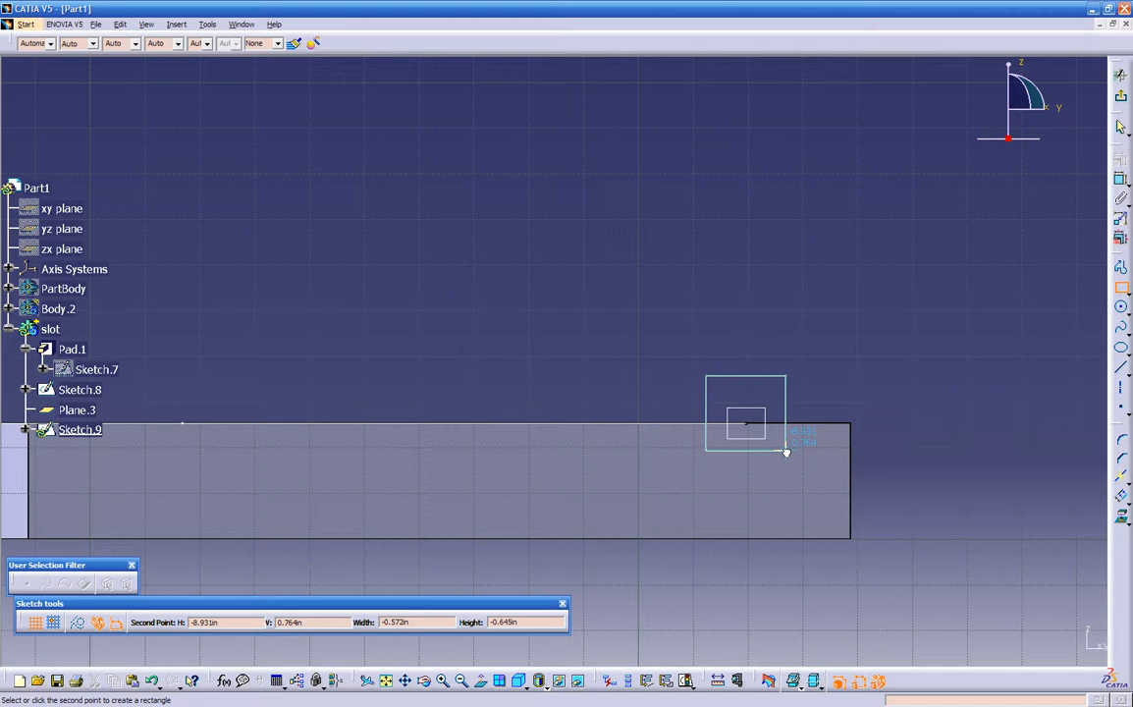
click(789, 450)
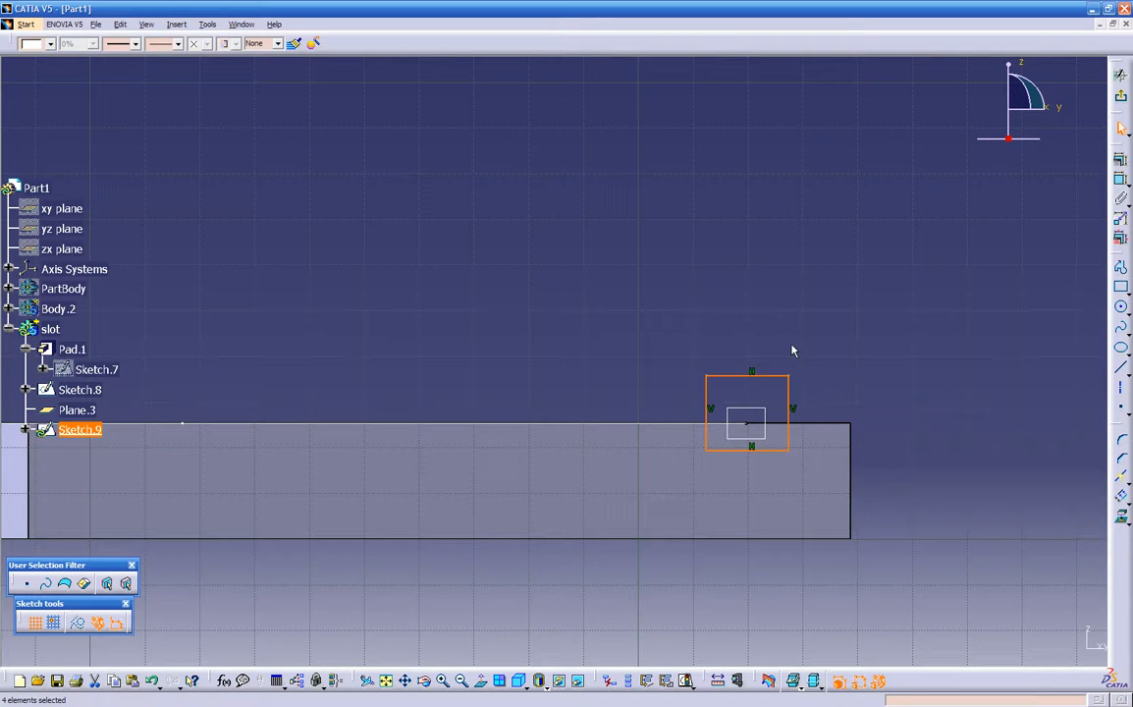
mouse_move(692, 360)
middle_down()
mouse_move(672, 329)
mouse_move(663, 430)
mouse_move(581, 444)
mouse_move(688, 432)
mouse_move(957, 242)
middle_up()
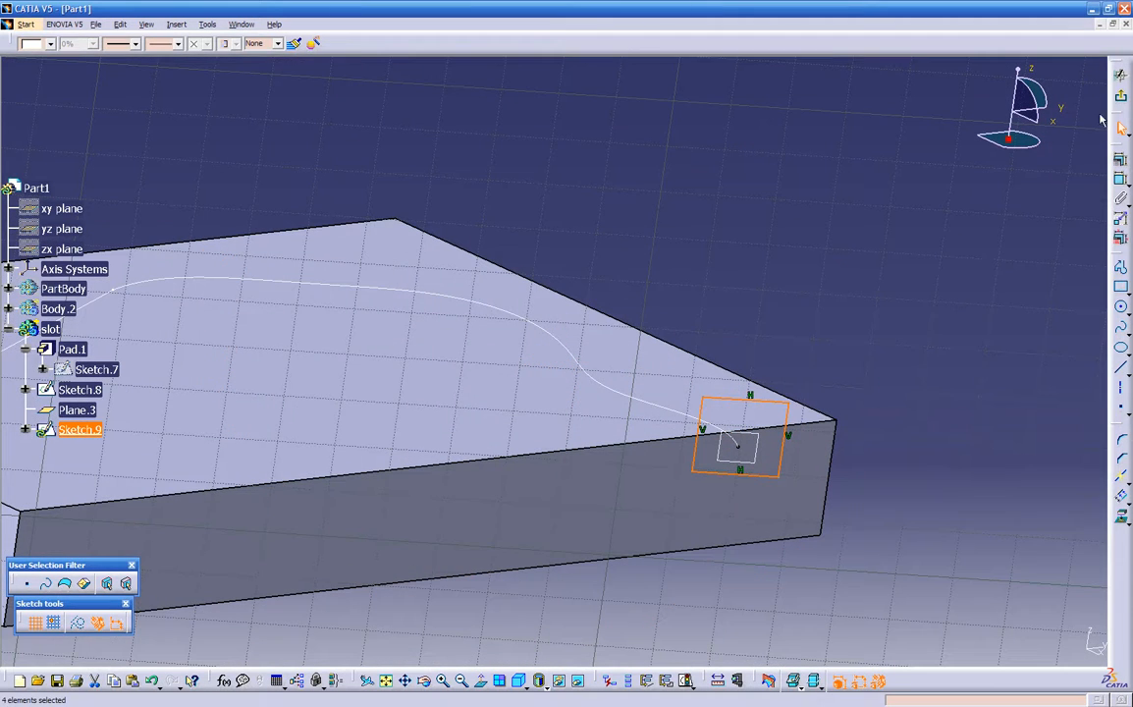
click(1120, 96)
click(854, 396)
mouse_move(687, 398)
middle_down()
mouse_move(637, 623)
mouse_move(653, 534)
mouse_move(615, 475)
mouse_move(698, 408)
mouse_move(745, 403)
mouse_move(731, 469)
mouse_move(615, 505)
mouse_move(615, 434)
mouse_move(772, 500)
mouse_move(769, 523)
middle_up()
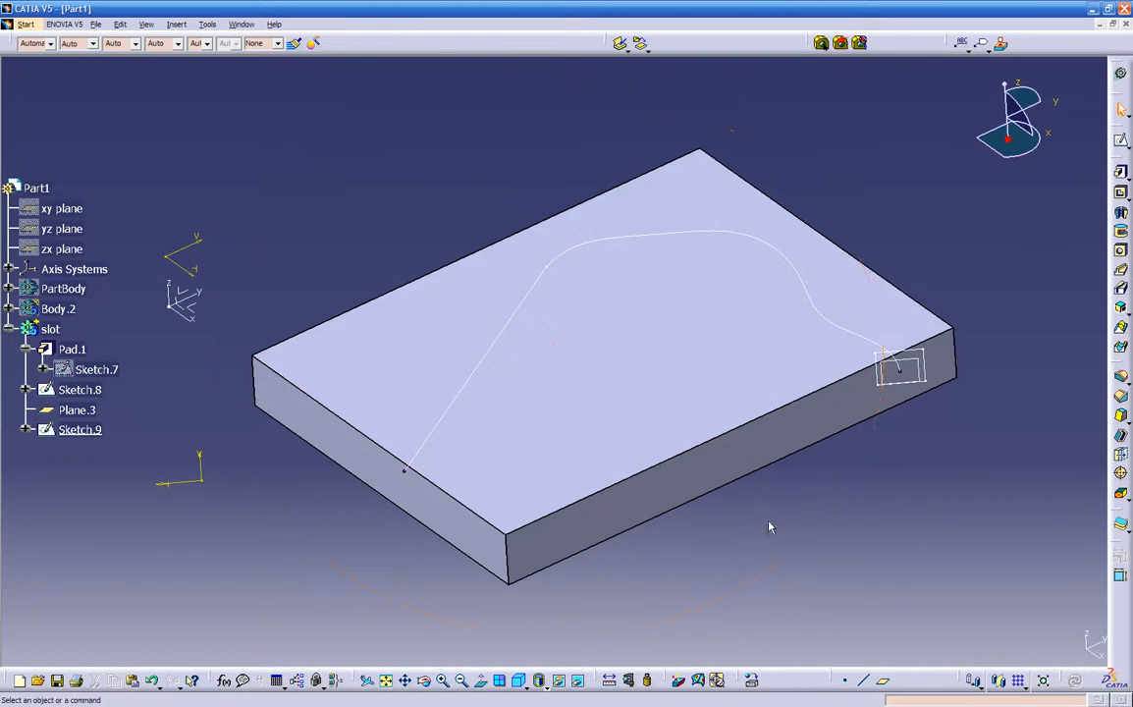
- Cut a slot with Sketch.9 as profile and Sketch.8 as center curve, keeping the Keep angle profile control
click(1121, 291)
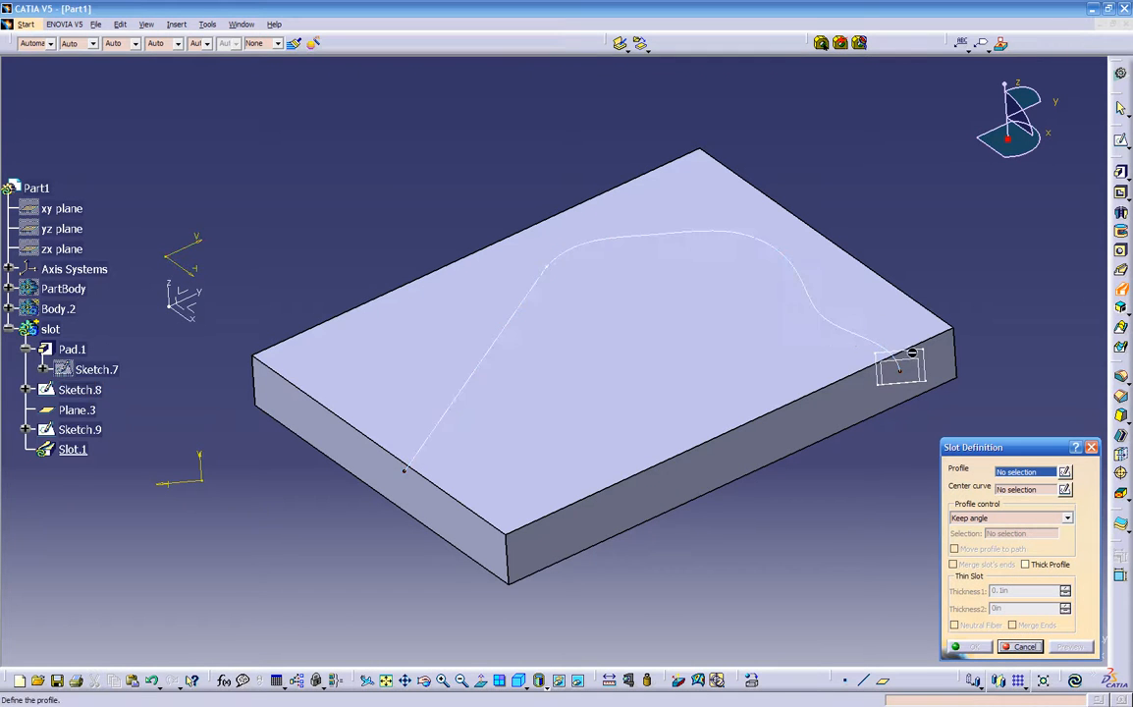
click(923, 357)
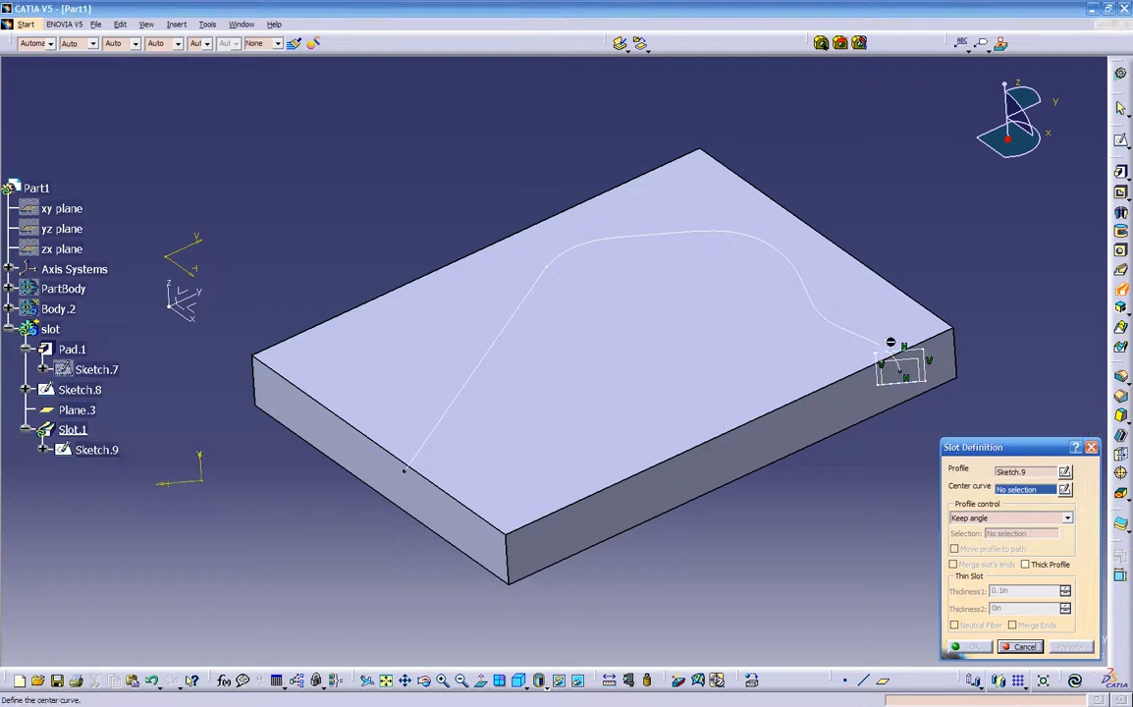
click(868, 342)
mouse_move(746, 466)
middle_down()
mouse_move(625, 498)
mouse_move(645, 463)
mouse_move(685, 443)
mouse_move(658, 460)
mouse_move(772, 464)
mouse_move(781, 476)
middle_up()
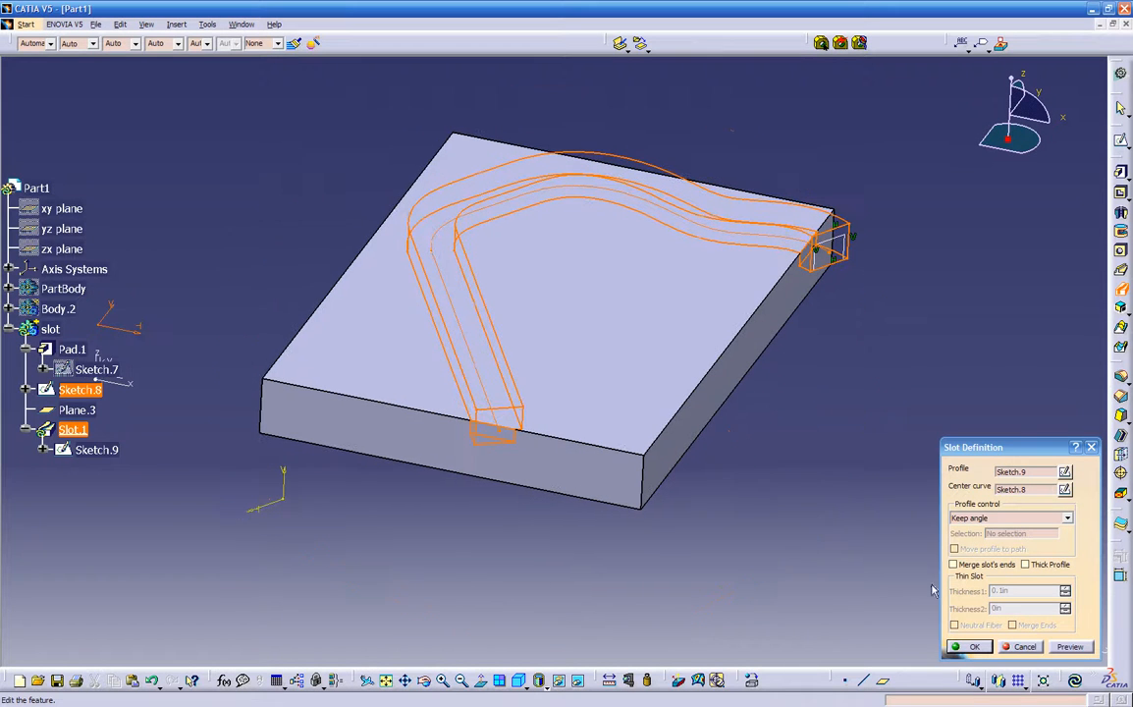
click(1071, 646)
click(974, 647)
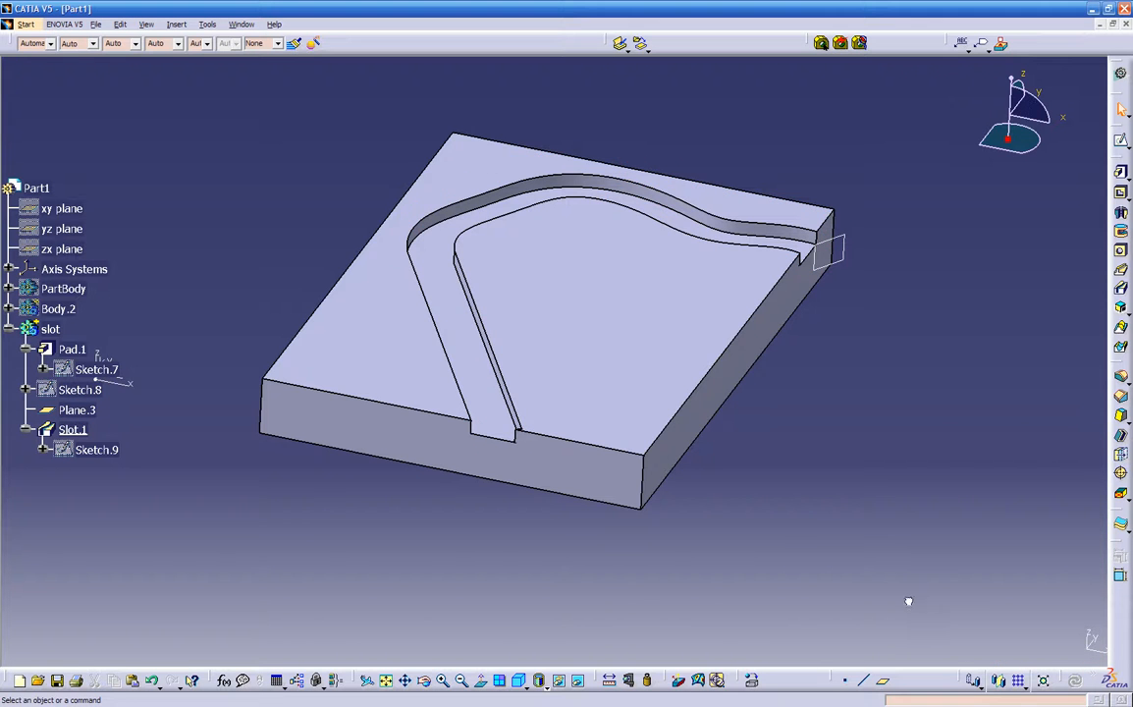
- Show Sketch.9 and Sketch.8 again and open the path sketch for editing
middle_drag(727, 525, 676, 427)
mouse_move(294, 294)
middle_down()
mouse_move(600, 463)
mouse_move(746, 465)
mouse_move(689, 465)
mouse_move(736, 469)
mouse_move(682, 443)
mouse_move(744, 460)
mouse_move(729, 385)
mouse_move(655, 433)
mouse_move(528, 468)
middle_up()
right_click(108, 451)
click(135, 229)
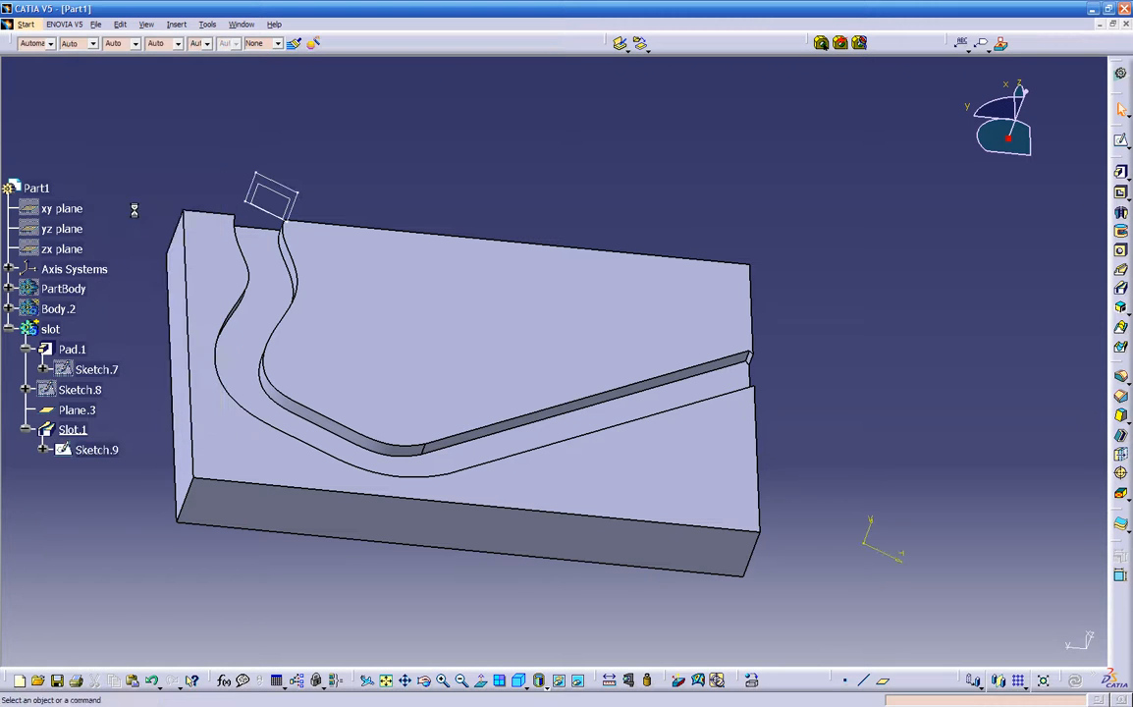
right_click(78, 392)
click(105, 436)
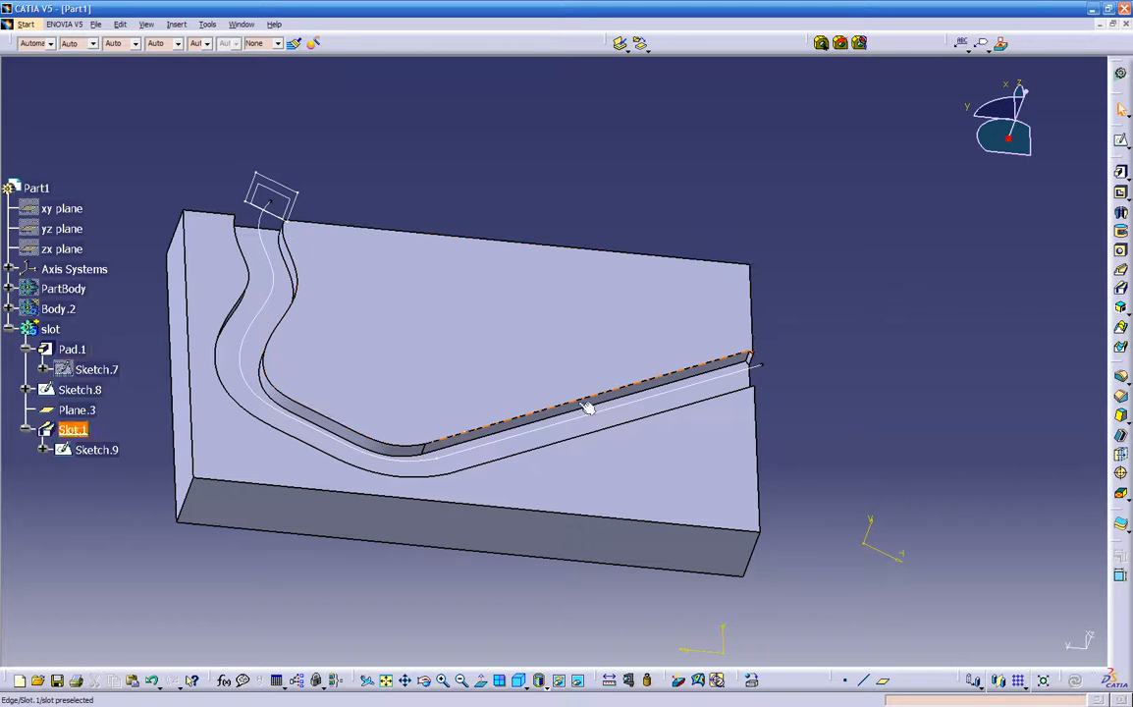
double_click(725, 377)
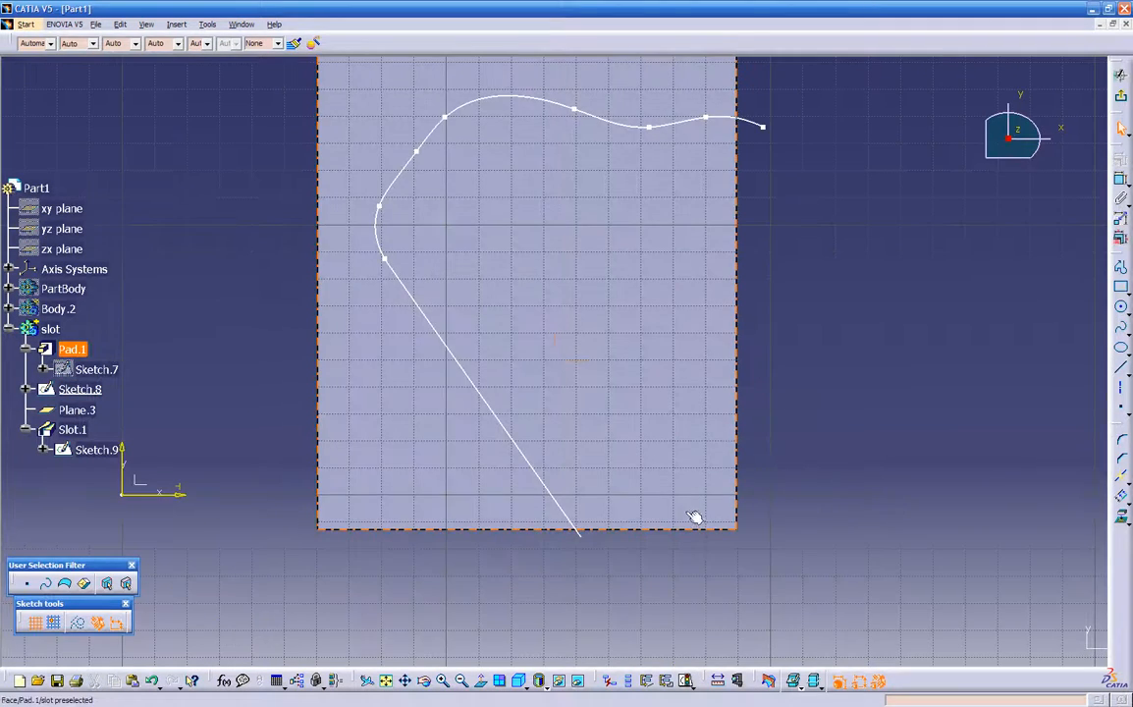
- Try to move the straight line's free endpoint farther below the block's edge, and undo the move
middle_drag(685, 498, 607, 299)
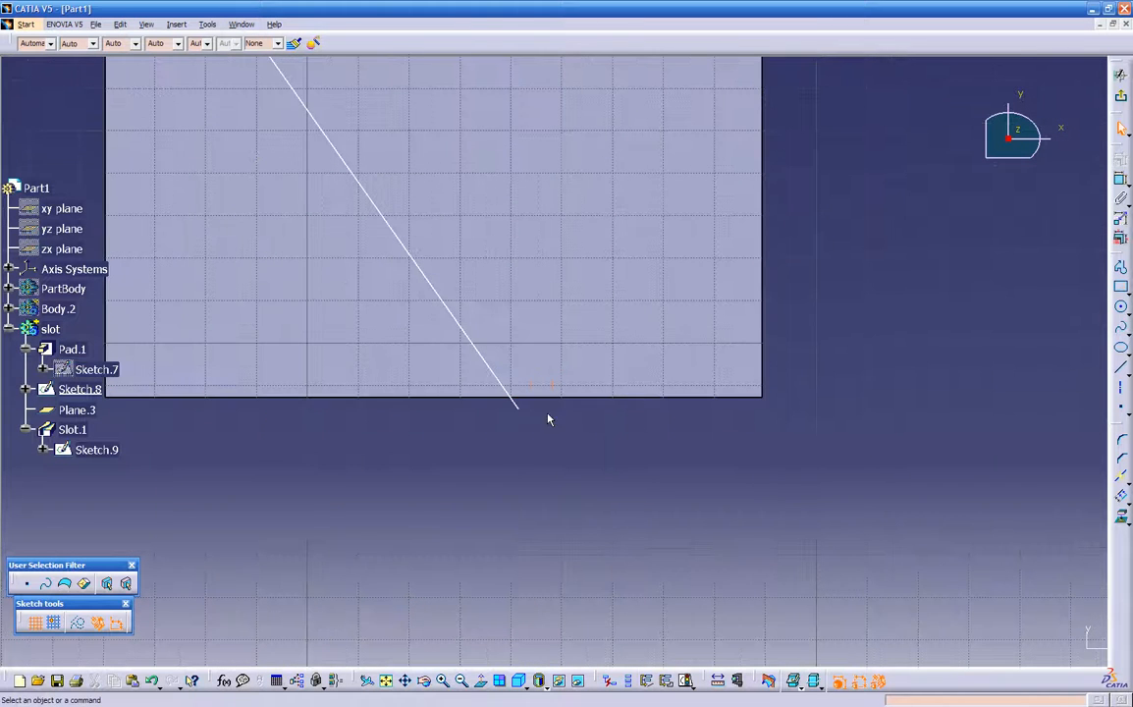
mouse_move(527, 416)
mouse_down()
mouse_move(608, 528)
mouse_move(581, 516)
mouse_move(640, 490)
mouse_move(580, 522)
mouse_move(599, 488)
mouse_move(544, 501)
mouse_move(522, 480)
mouse_move(556, 447)
mouse_move(559, 480)
mouse_move(472, 566)
mouse_up()
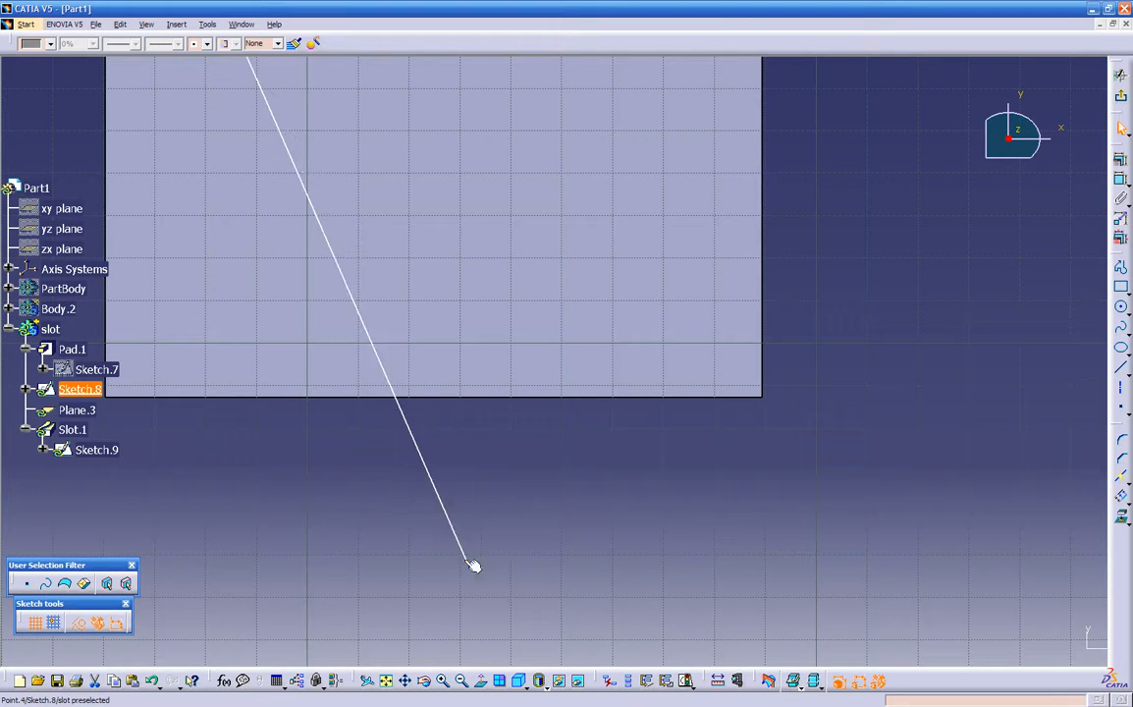
key(ctrl+z)
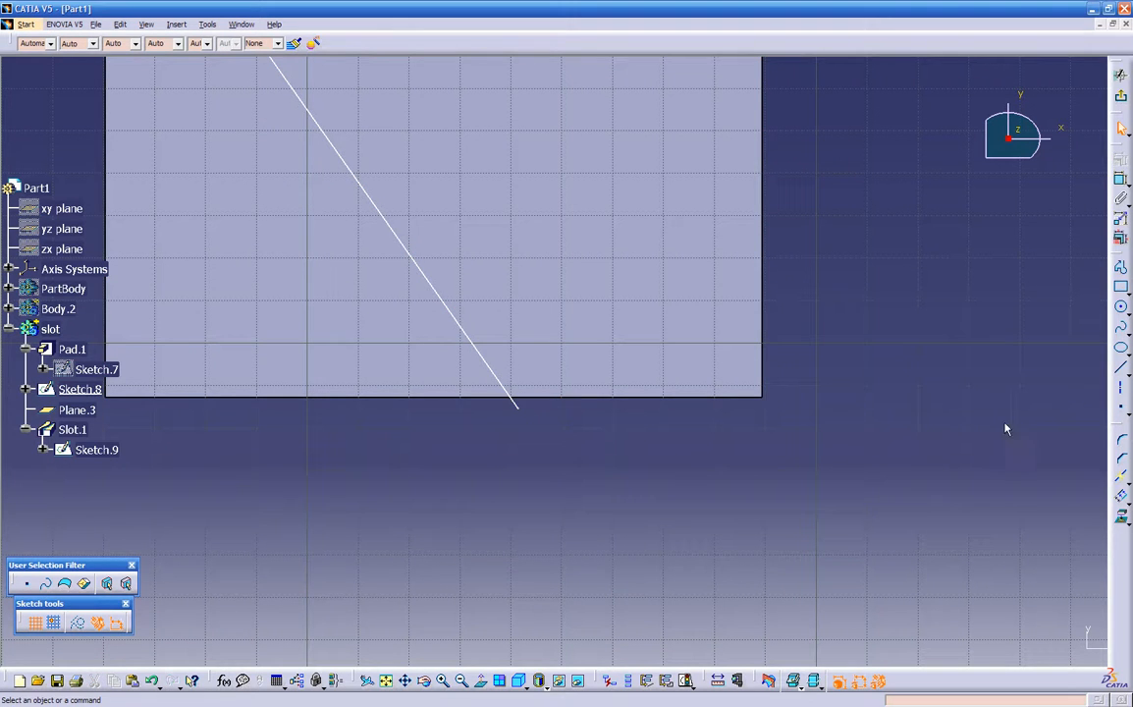
- Draw a slanted line below the block's lower edge, lying across the direction in which the path's straight line runs
click(1123, 372)
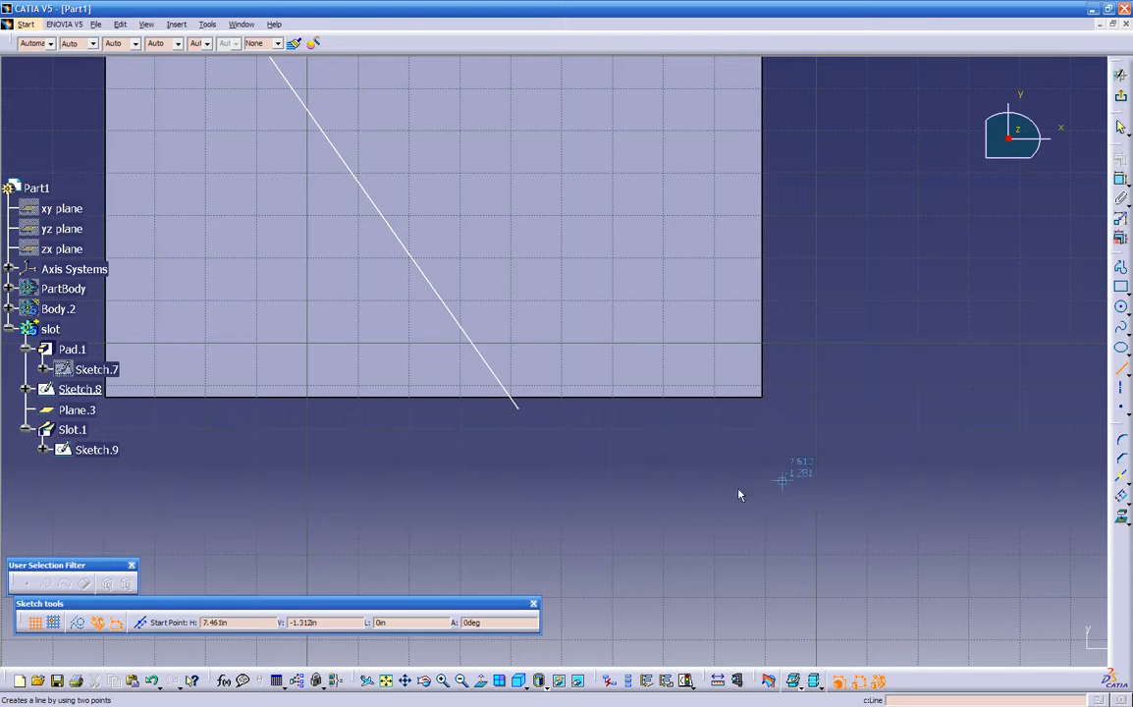
click(507, 559)
click(683, 463)
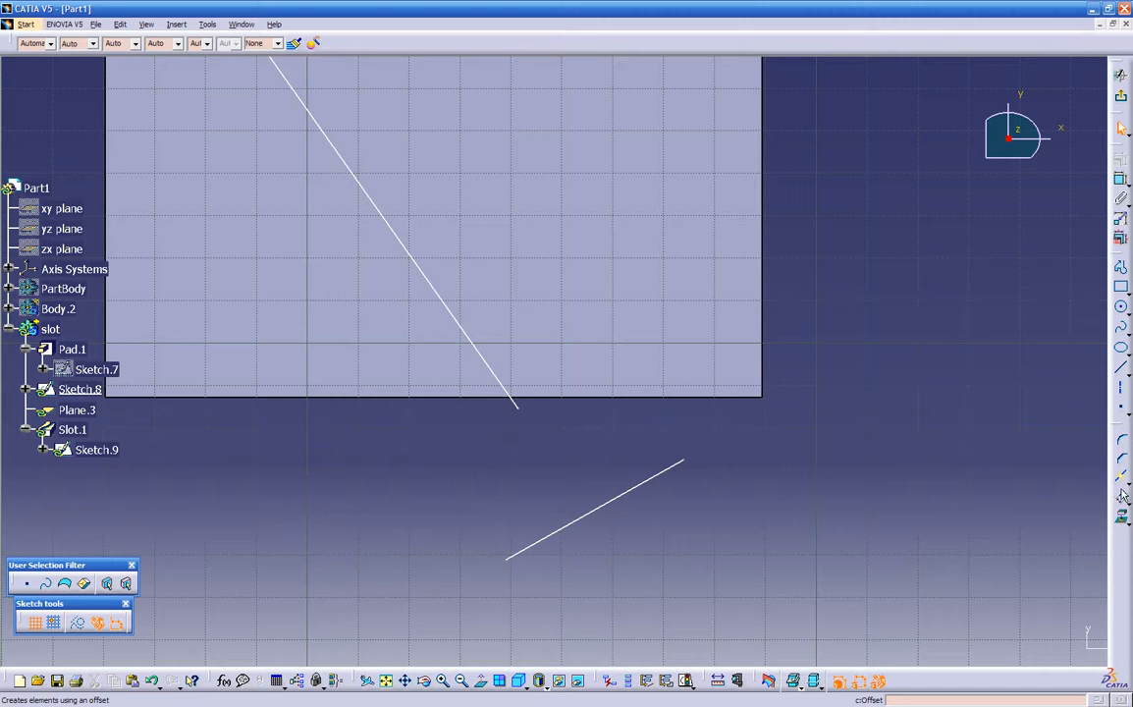
- Convert the slanted line below the block's edge into a construction element
click(578, 519)
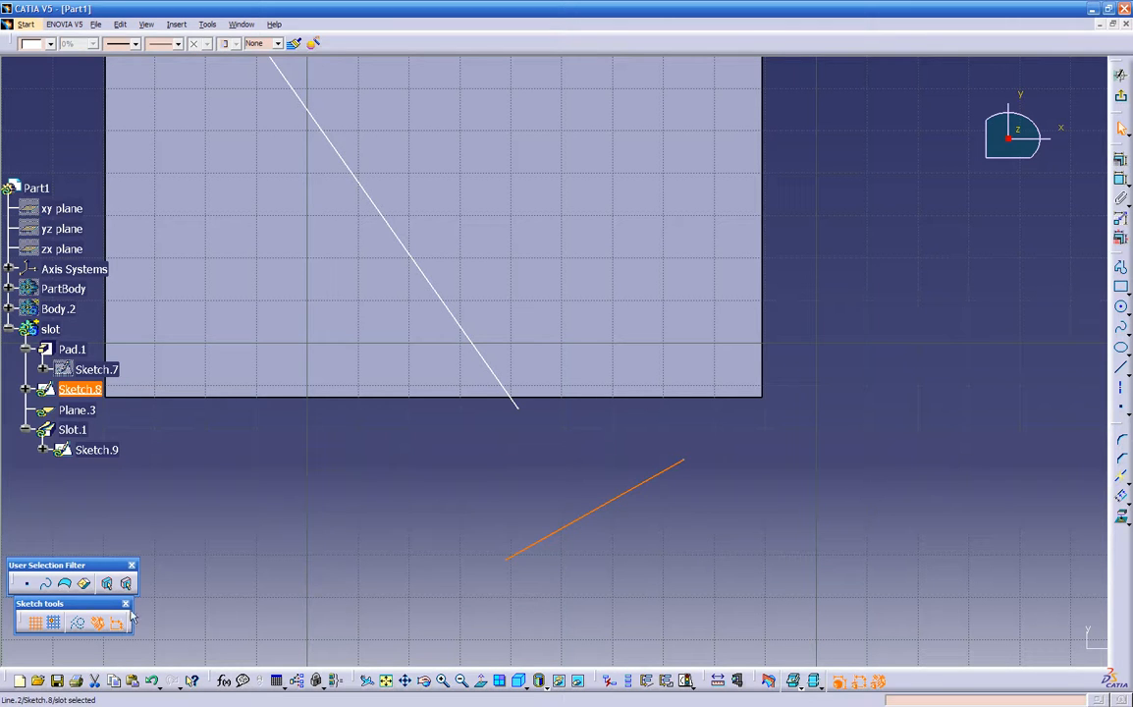
click(78, 622)
click(704, 472)
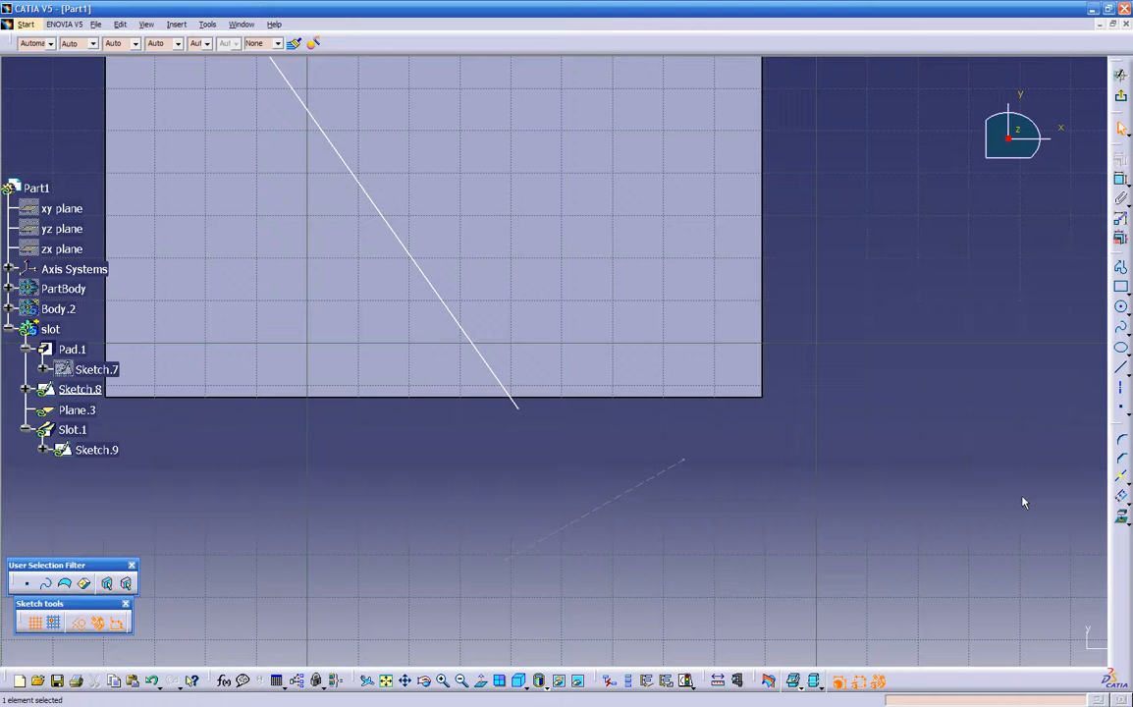
- Try to trim the path's straight line to the slanted construction line, and undo the trim
click(1127, 499)
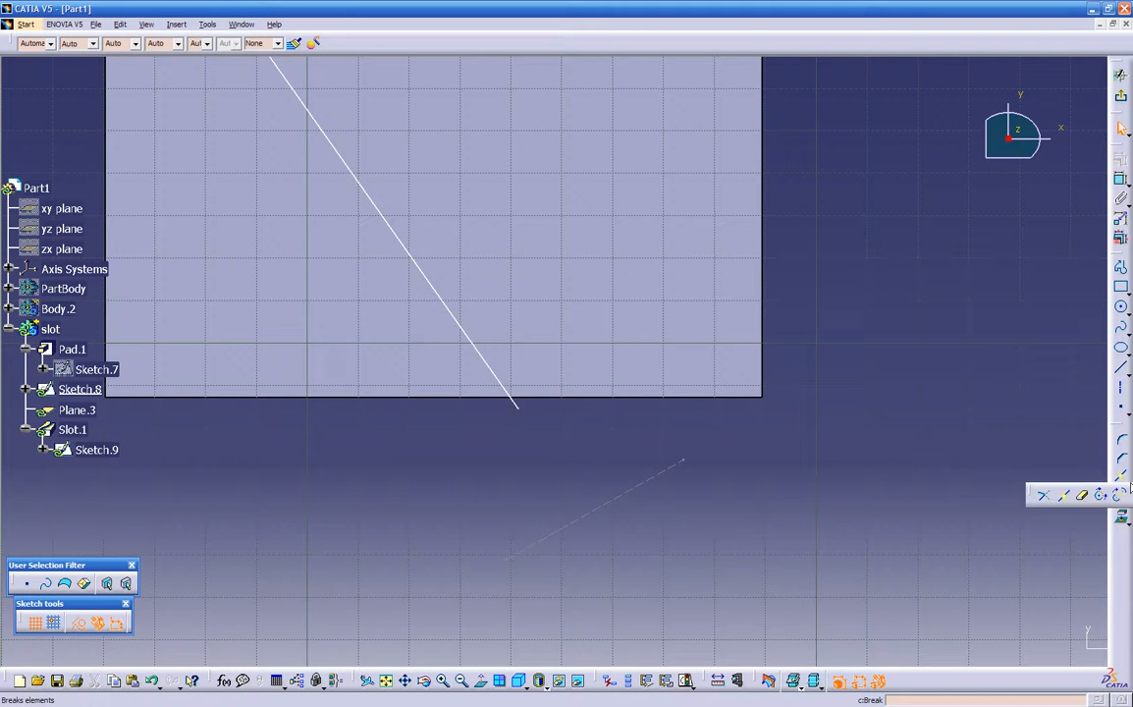
click(1045, 496)
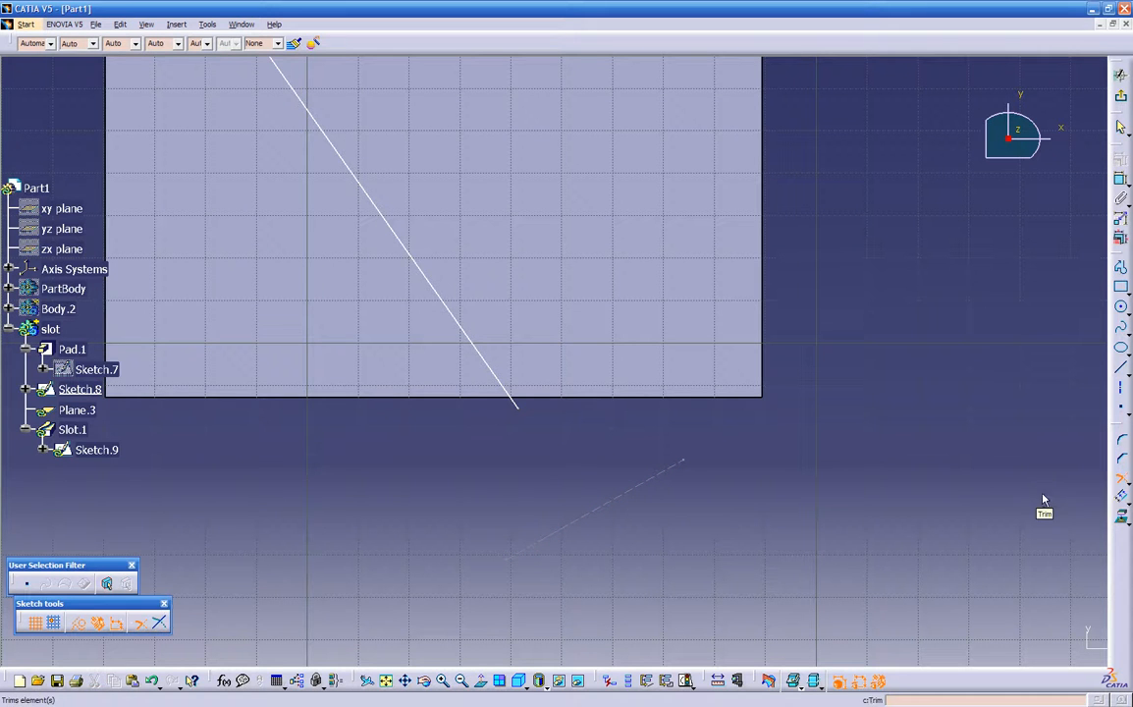
click(518, 405)
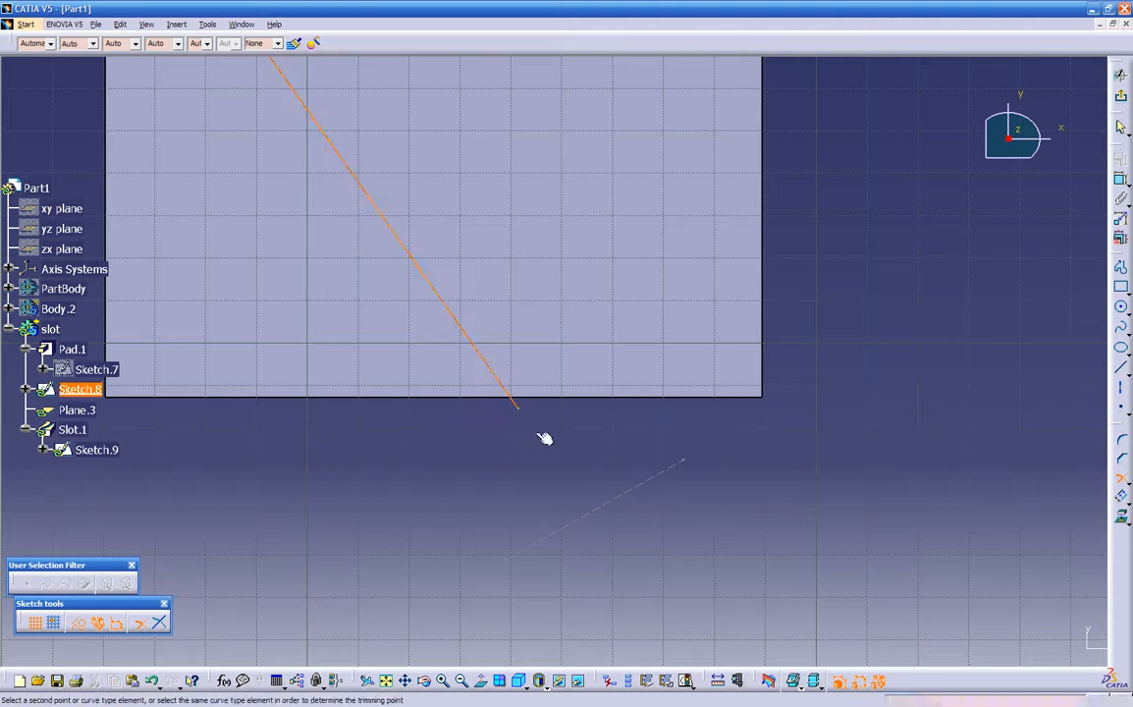
click(629, 500)
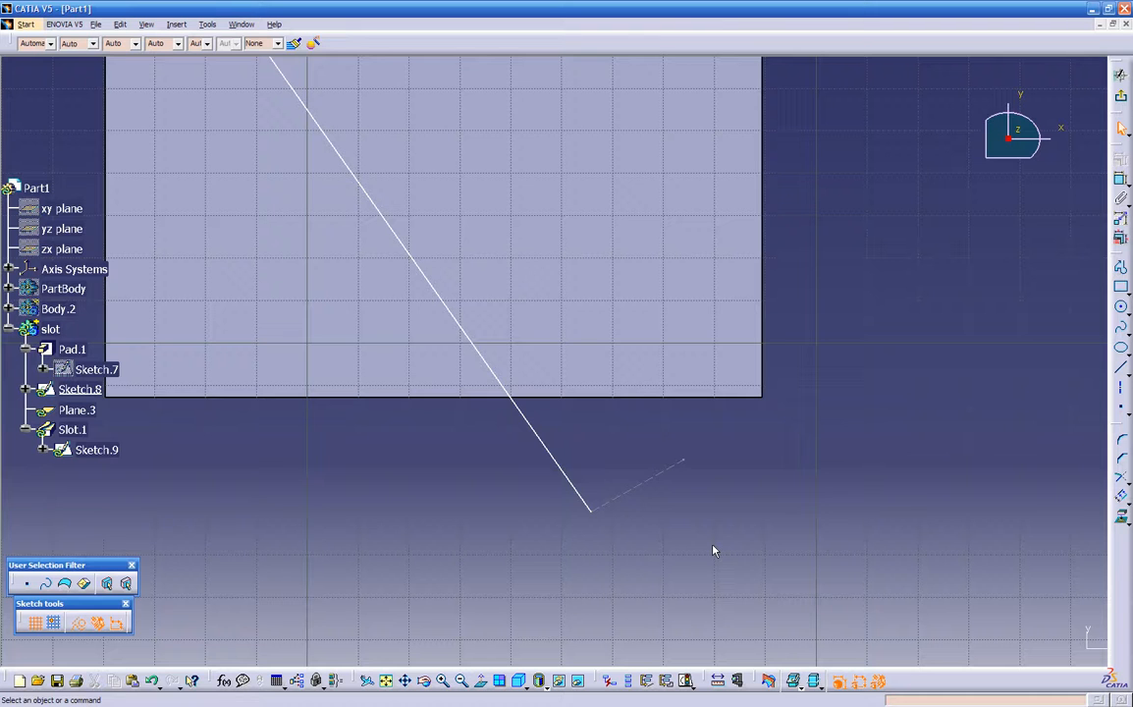
key(ctrl+z)
- Extend the path's straight line past the block's lower edge with Trim, without using the construction line, and exit the sketch
click(1120, 481)
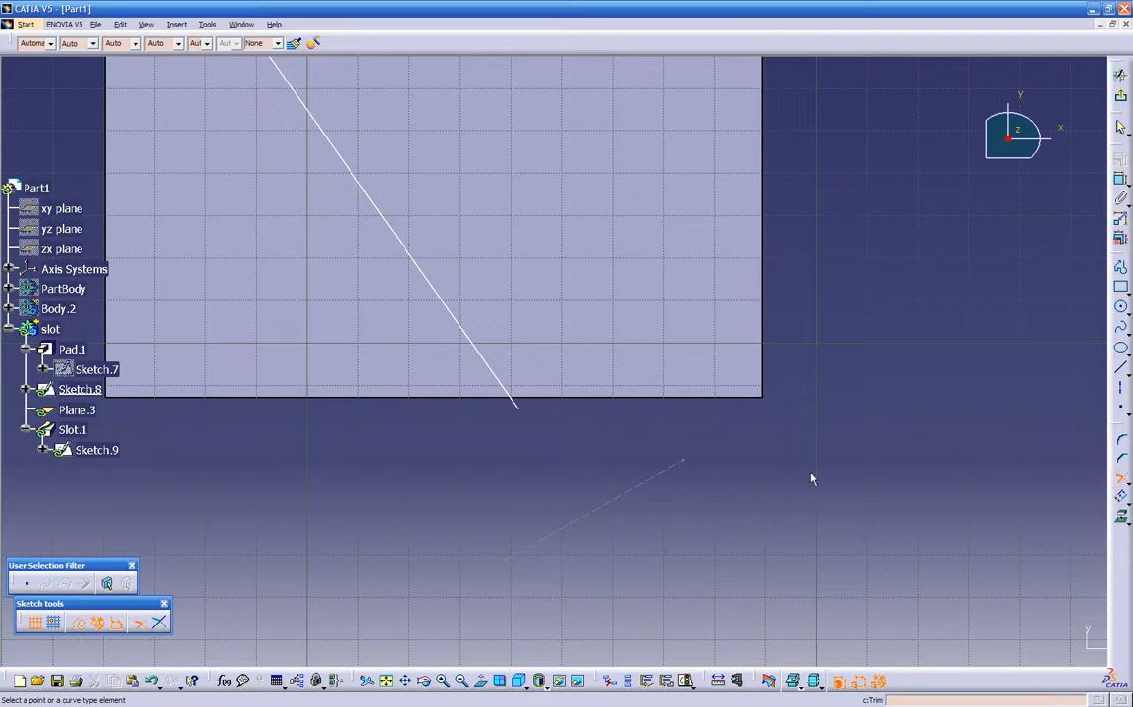
click(520, 411)
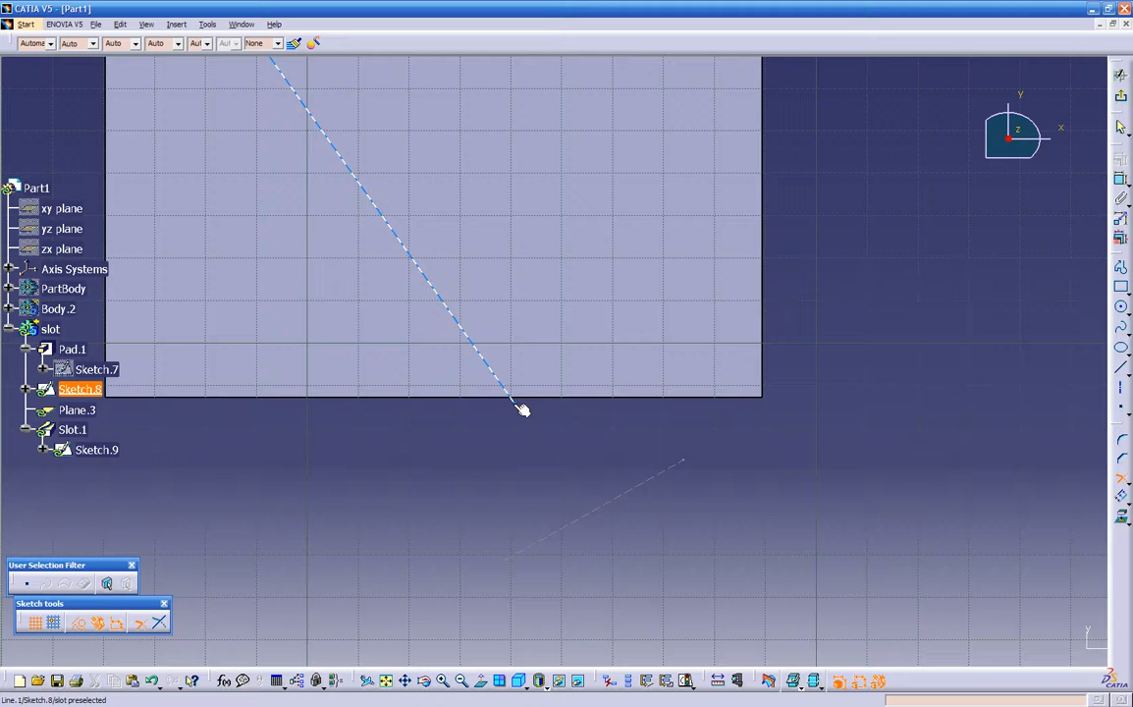
click(558, 460)
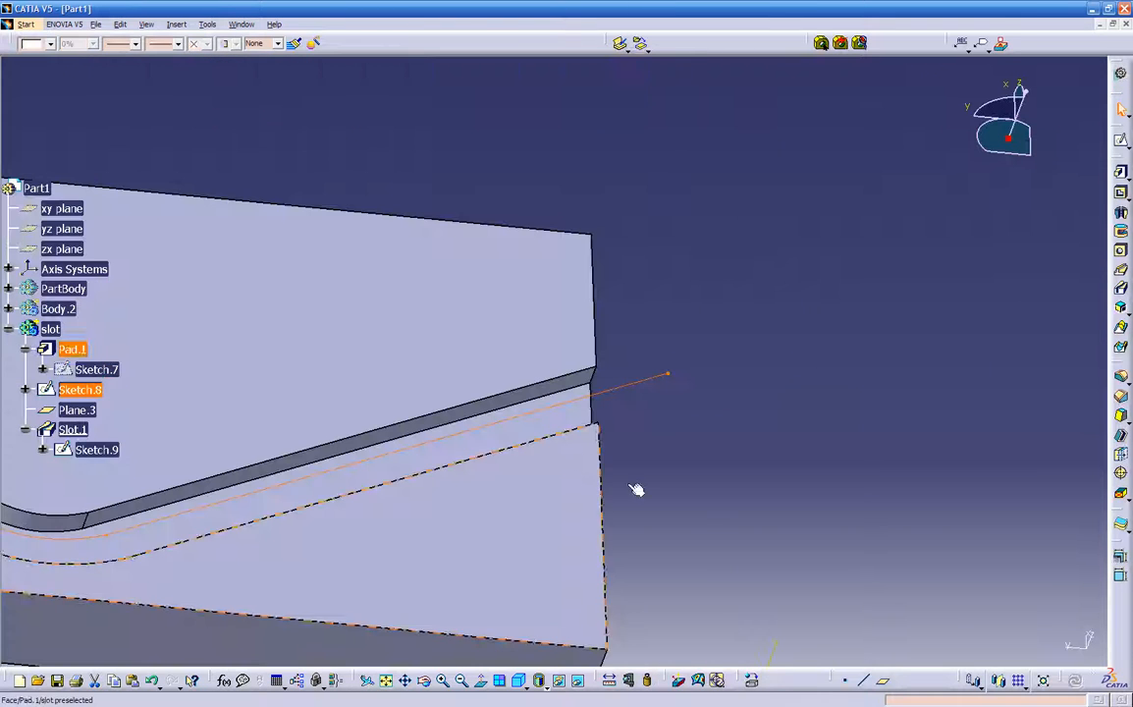
click(665, 435)
mouse_move(665, 435)
middle_down()
mouse_move(587, 515)
mouse_move(359, 481)
mouse_move(246, 408)
middle_up()
middle_drag(589, 499, 473, 463)
middle_drag(691, 430, 549, 374)
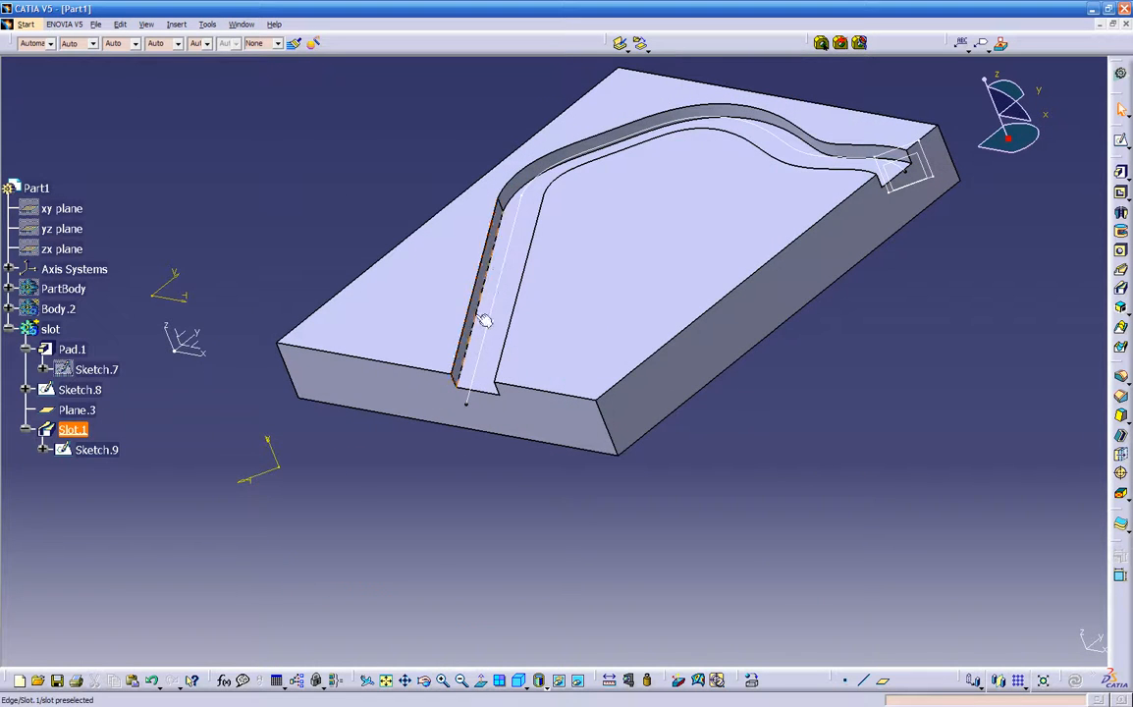
middle_drag(663, 379, 637, 465)
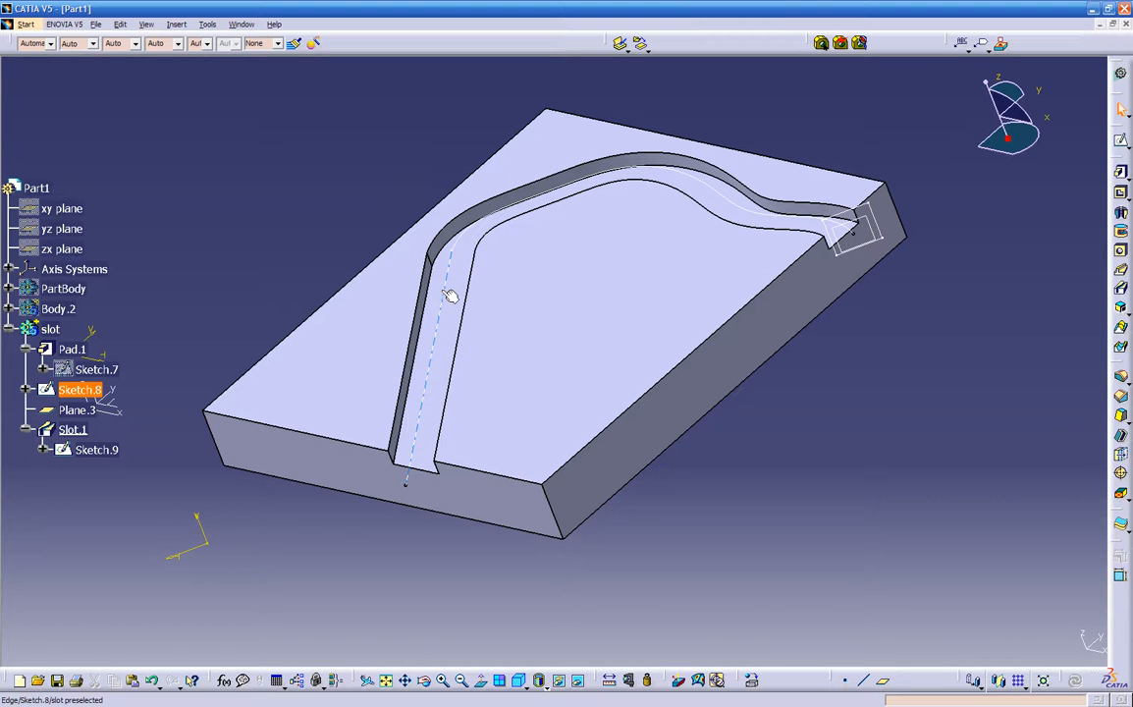
- Try a 0.197 in edge fillet on the slot's floor face with Minimal propagation, previewing it and cancelling
click(437, 316)
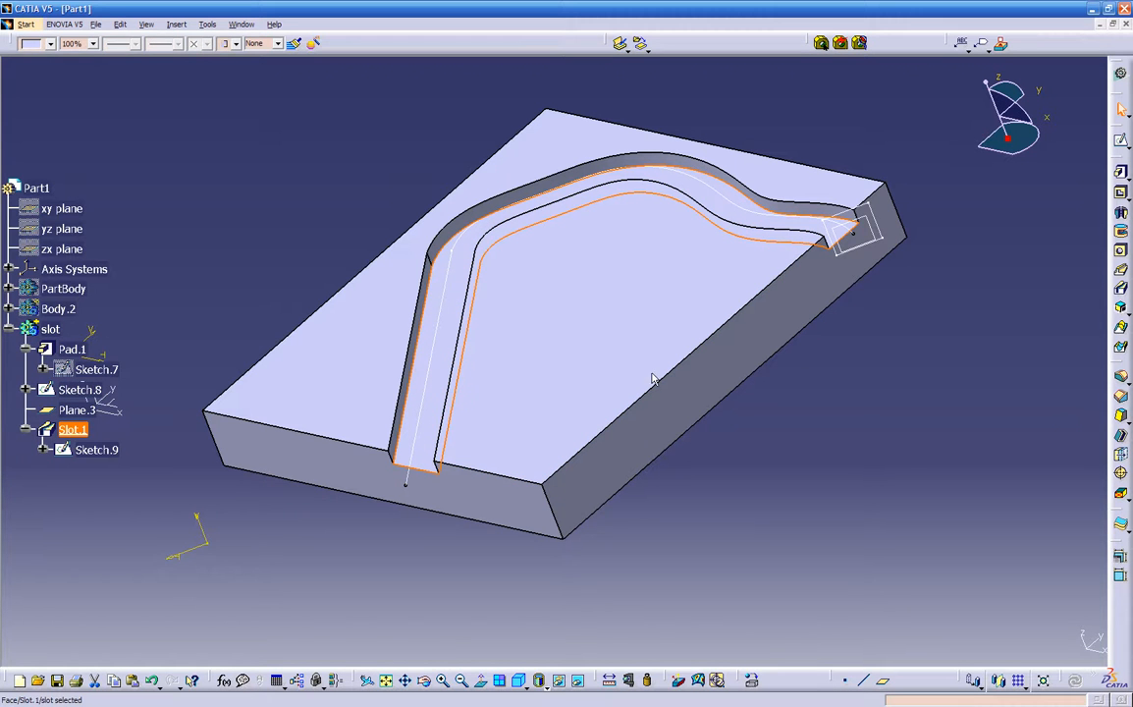
click(838, 435)
middle_drag(838, 435, 761, 476)
click(663, 260)
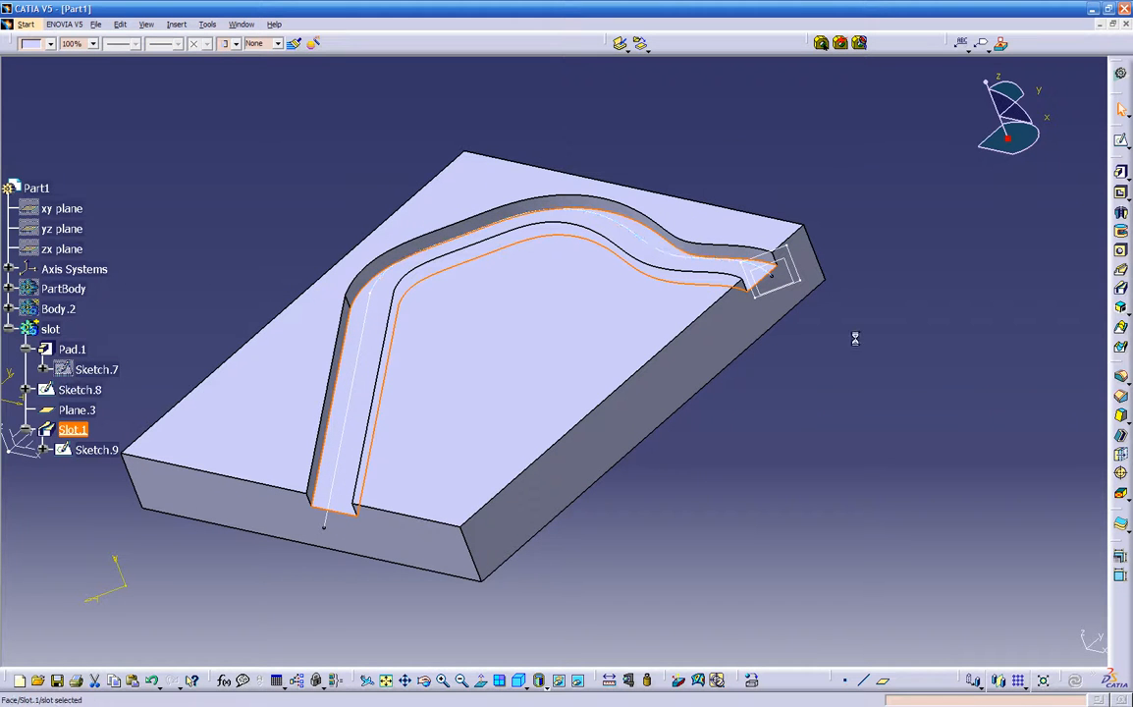
click(1121, 376)
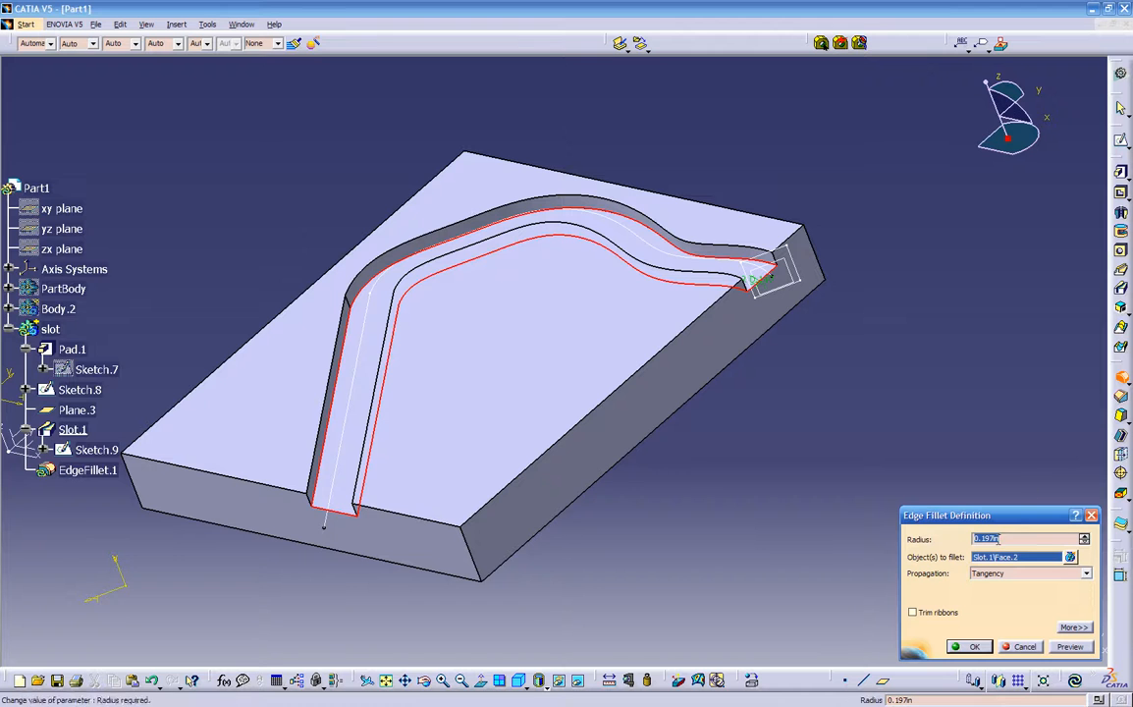
middle_drag(785, 419, 795, 366)
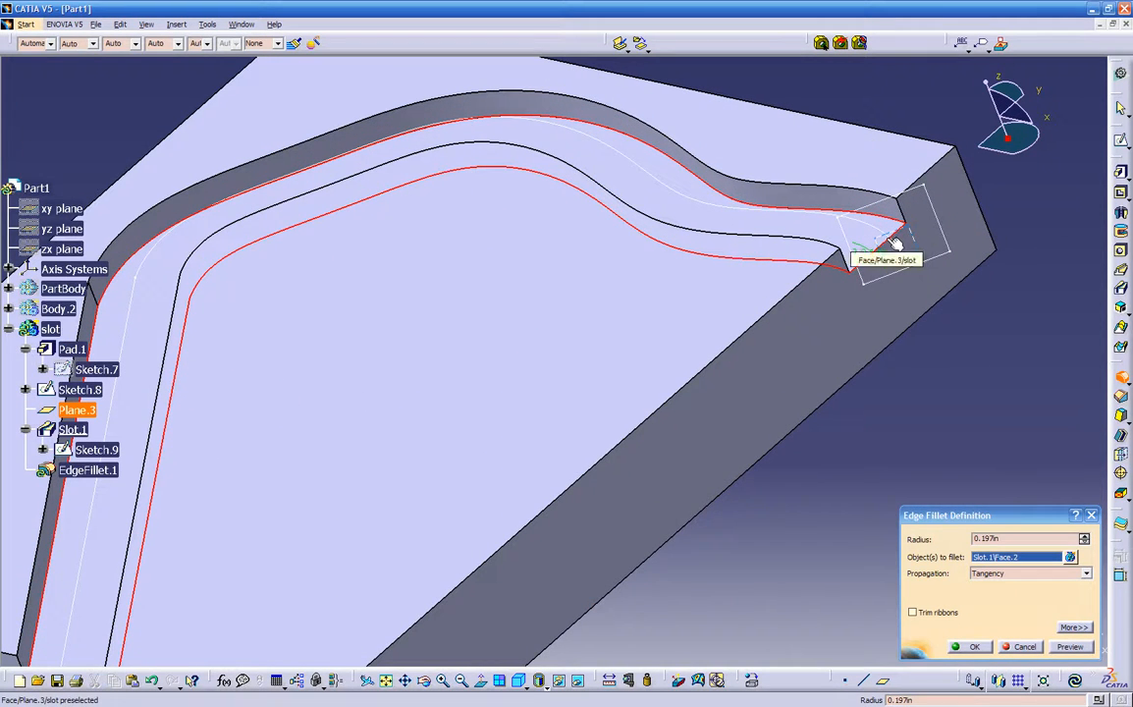
click(994, 574)
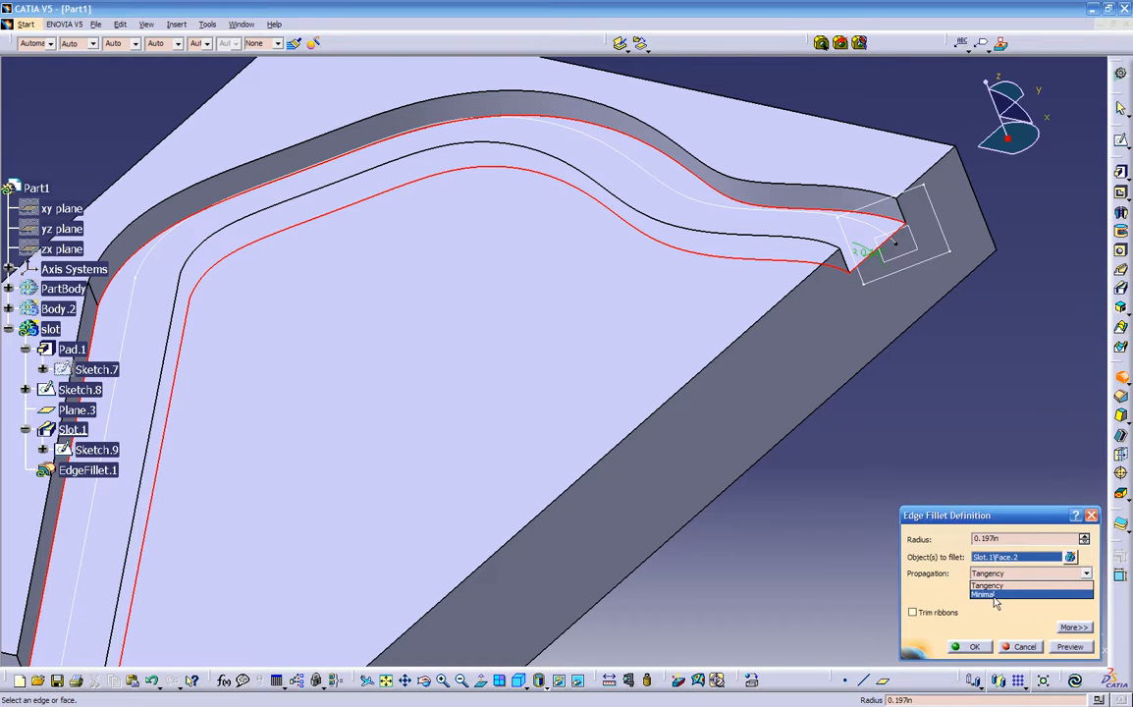
click(995, 603)
click(1069, 650)
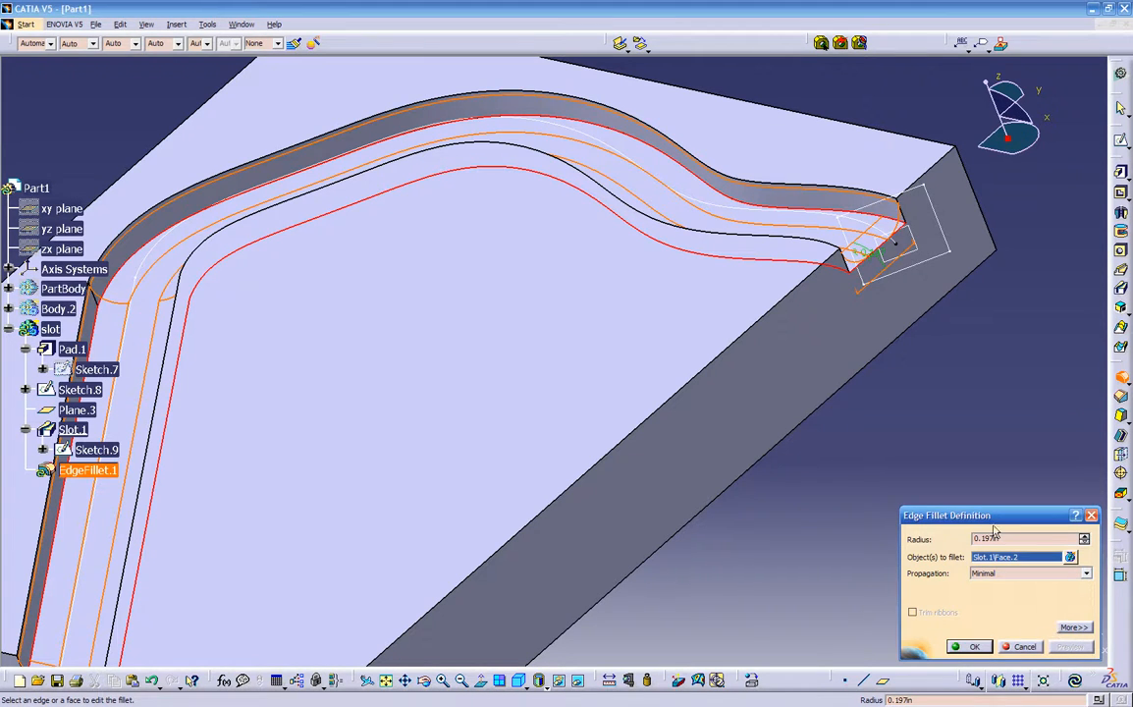
click(1021, 647)
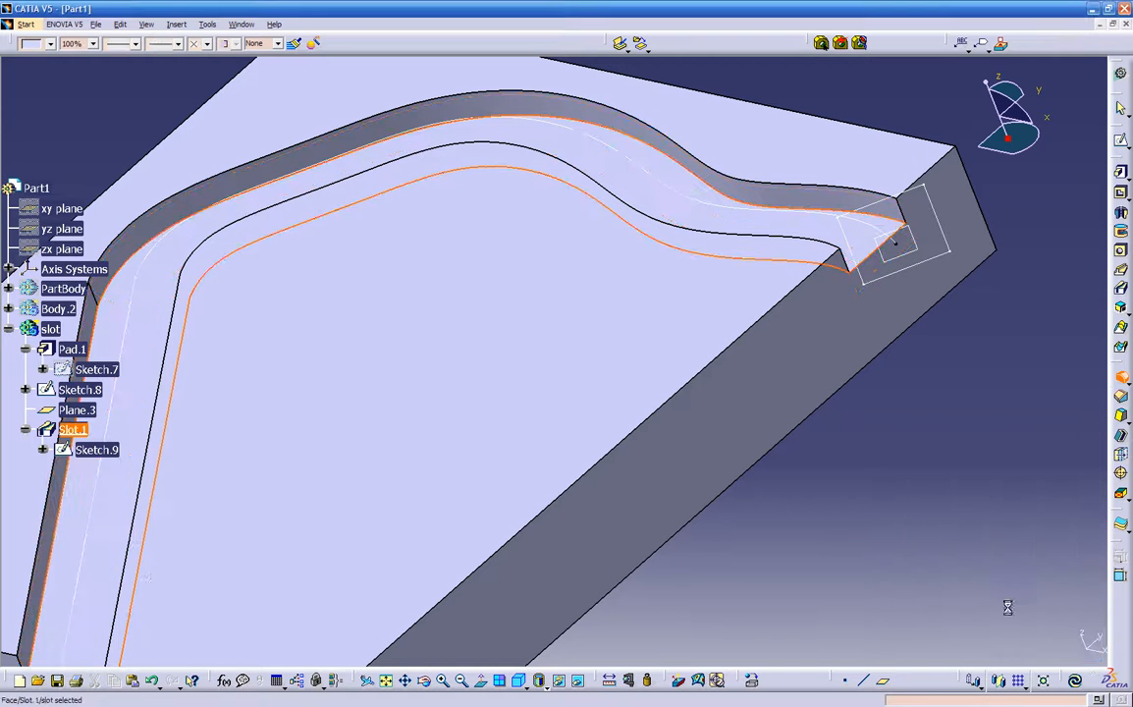
- Preview a 0.197 in edge fillet with Minimal propagation on the bottom edge of the slot's outer wall along the straight section
middle_drag(992, 481, 611, 360)
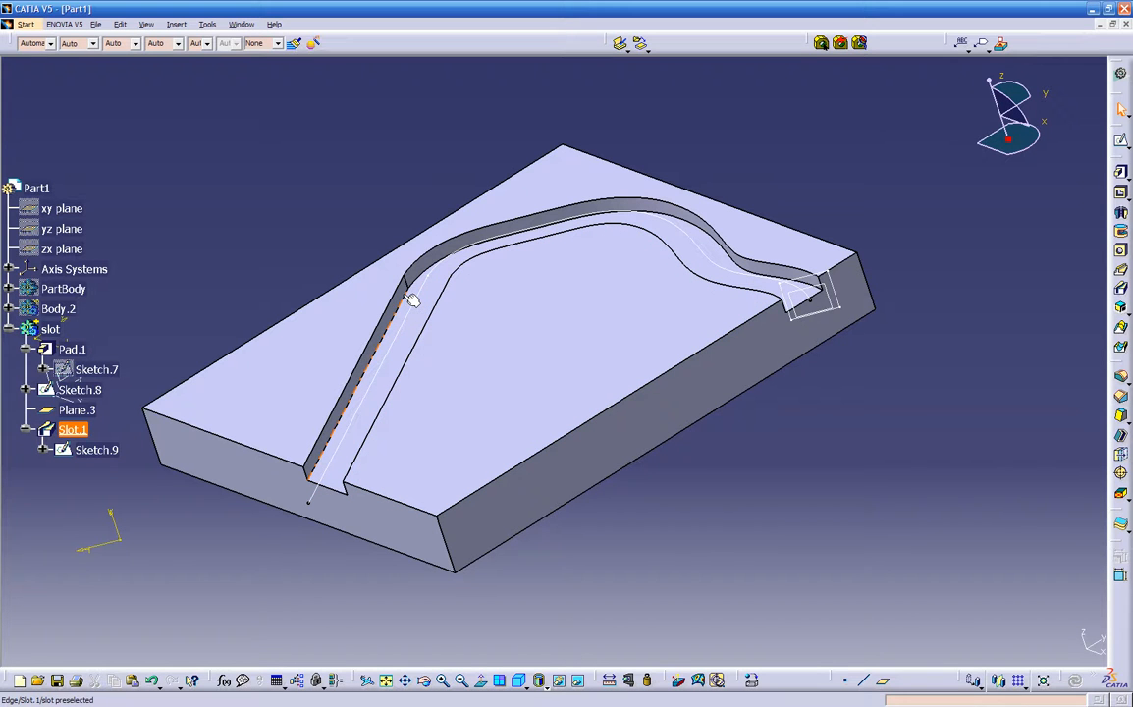
click(429, 280)
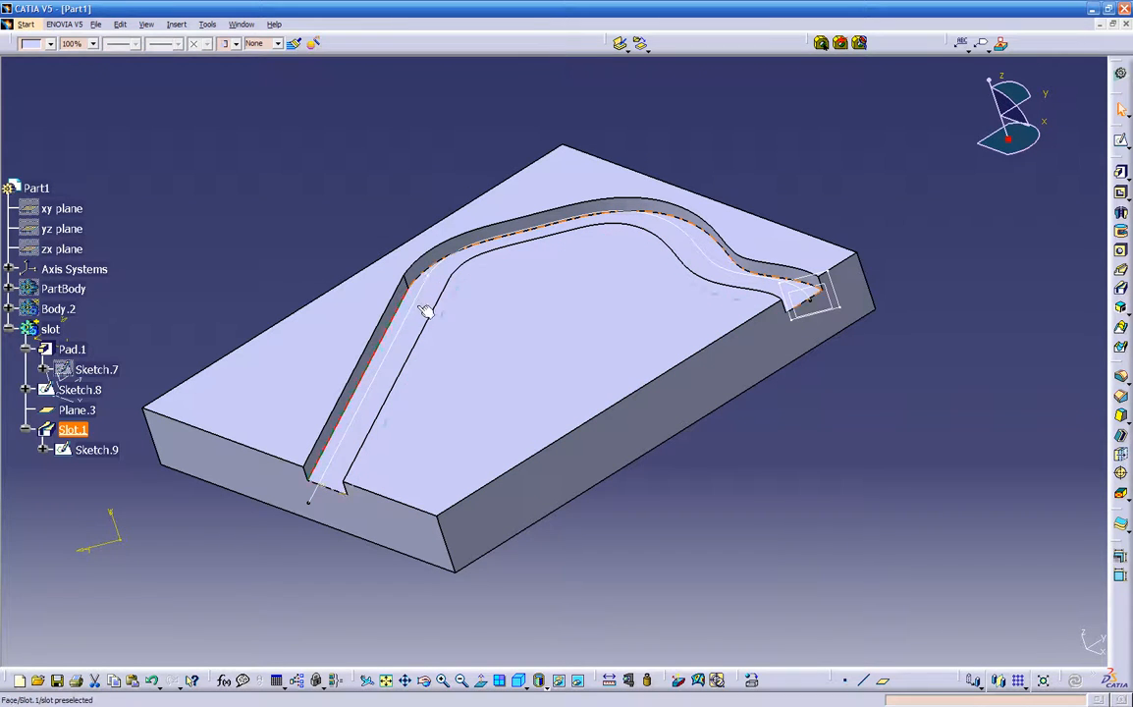
mouse_move(598, 512)
middle_down()
mouse_move(615, 491)
mouse_move(597, 498)
middle_up()
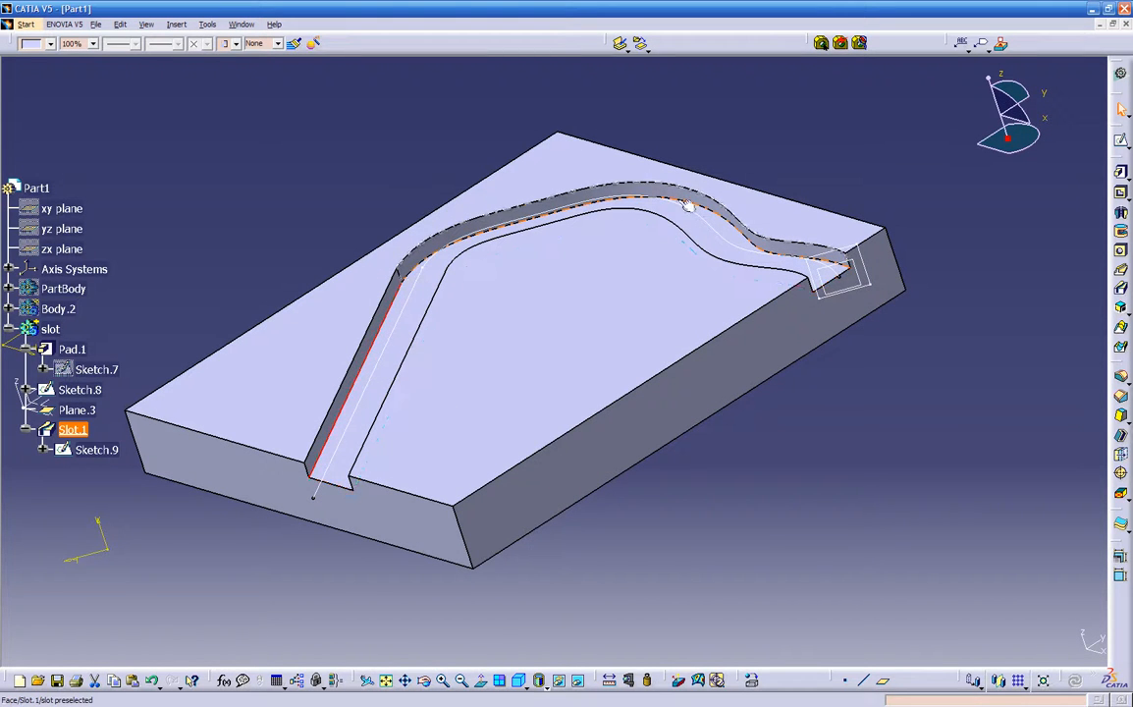
click(1123, 378)
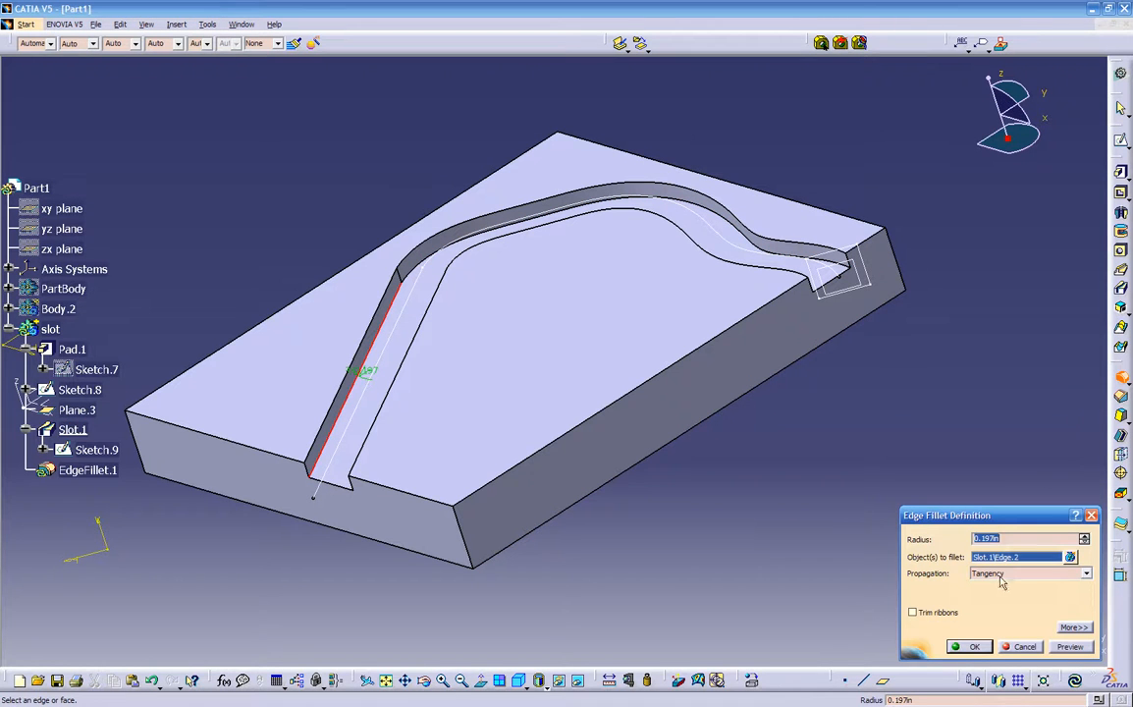
click(1000, 581)
click(1001, 594)
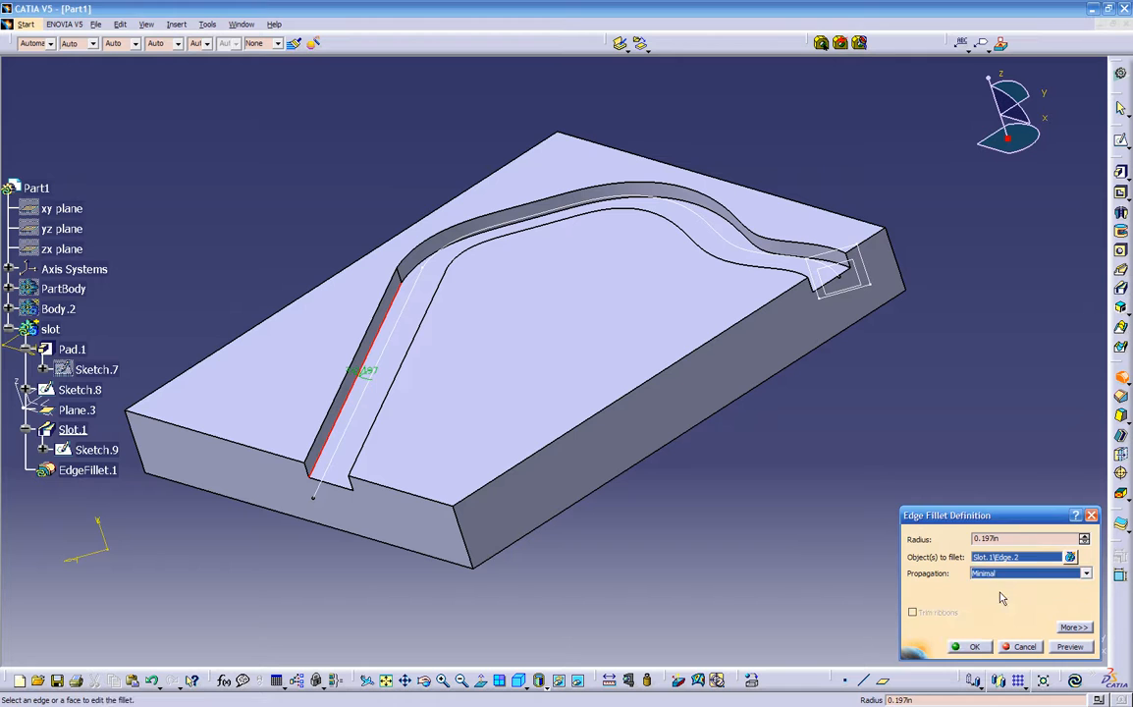
click(1068, 646)
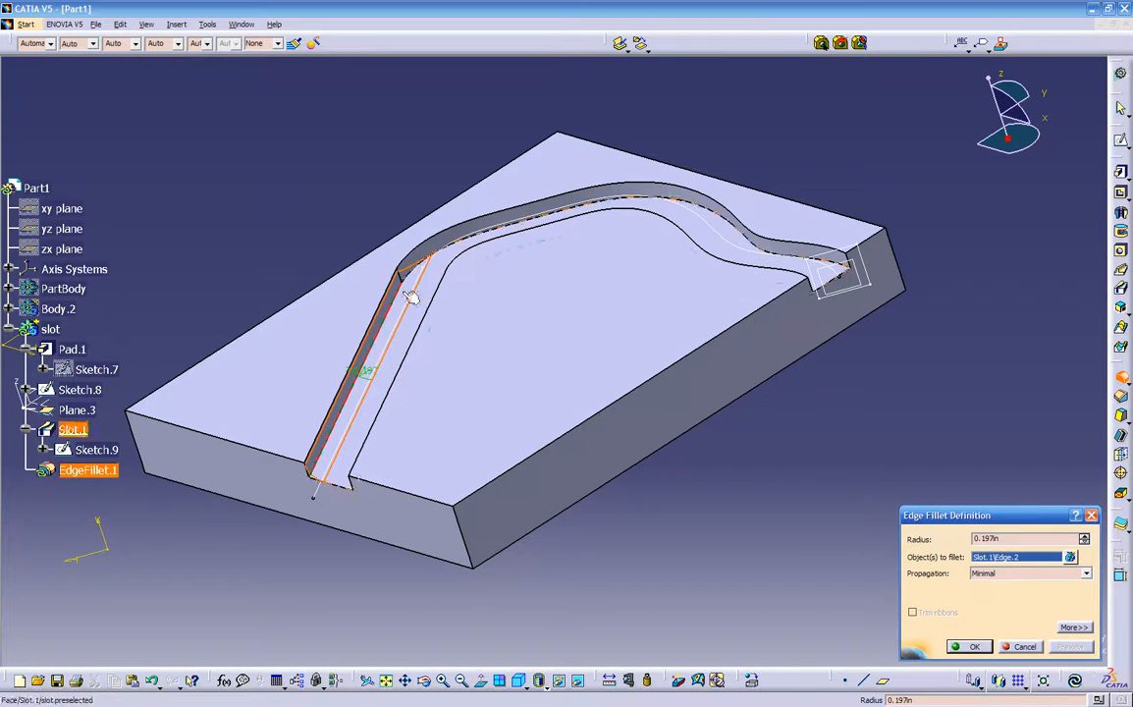
- Switch the fillet's propagation to Tangency and apply it to the straight bottom edge
click(1003, 575)
click(997, 588)
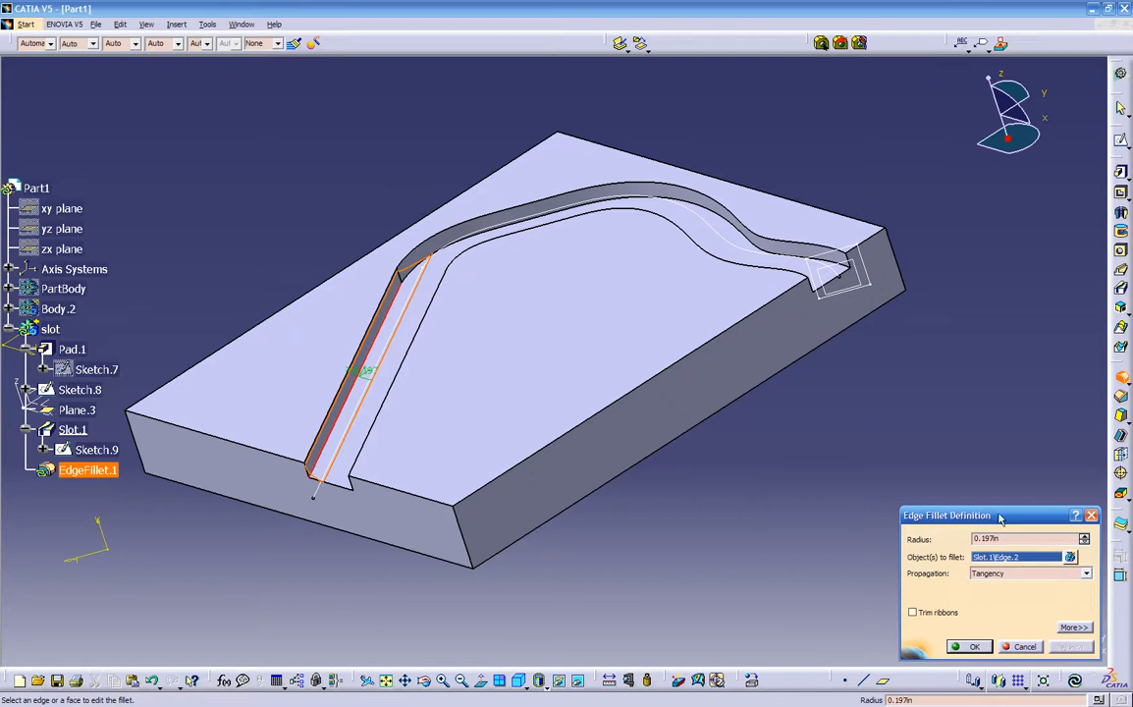
click(972, 647)
middle_drag(774, 497, 746, 498)
click(723, 493)
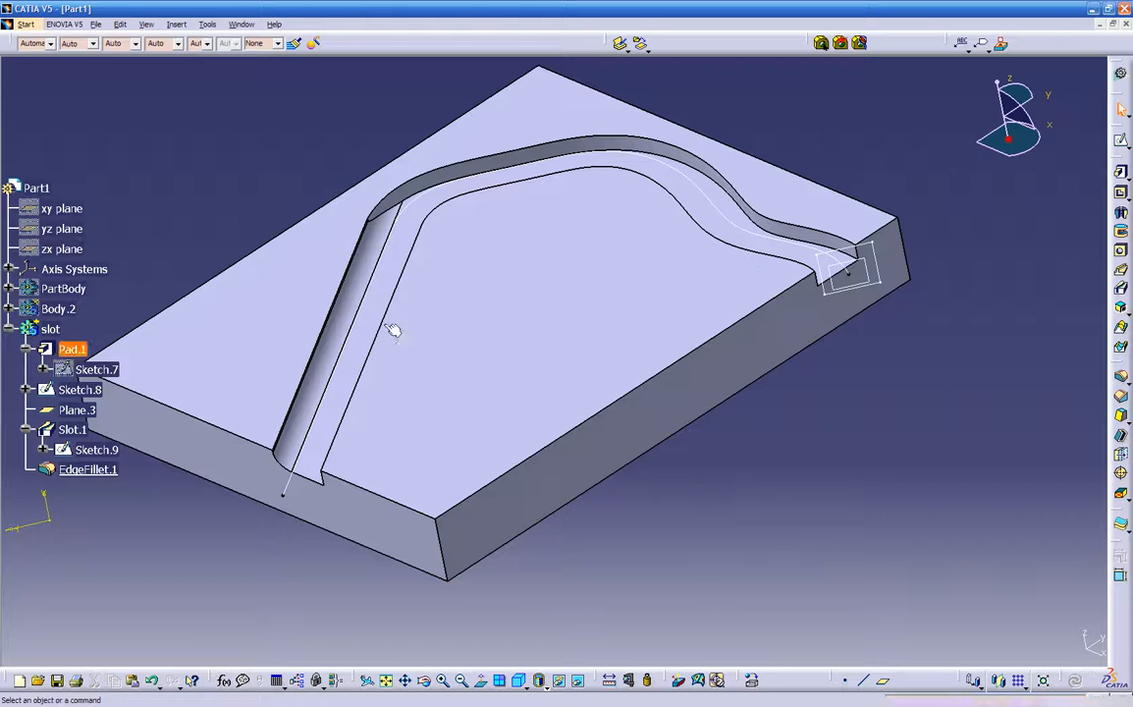
- Edit the edge fillet to include the curved bottom edge of the slot's outer wall as well, and apply it
double_click(355, 258)
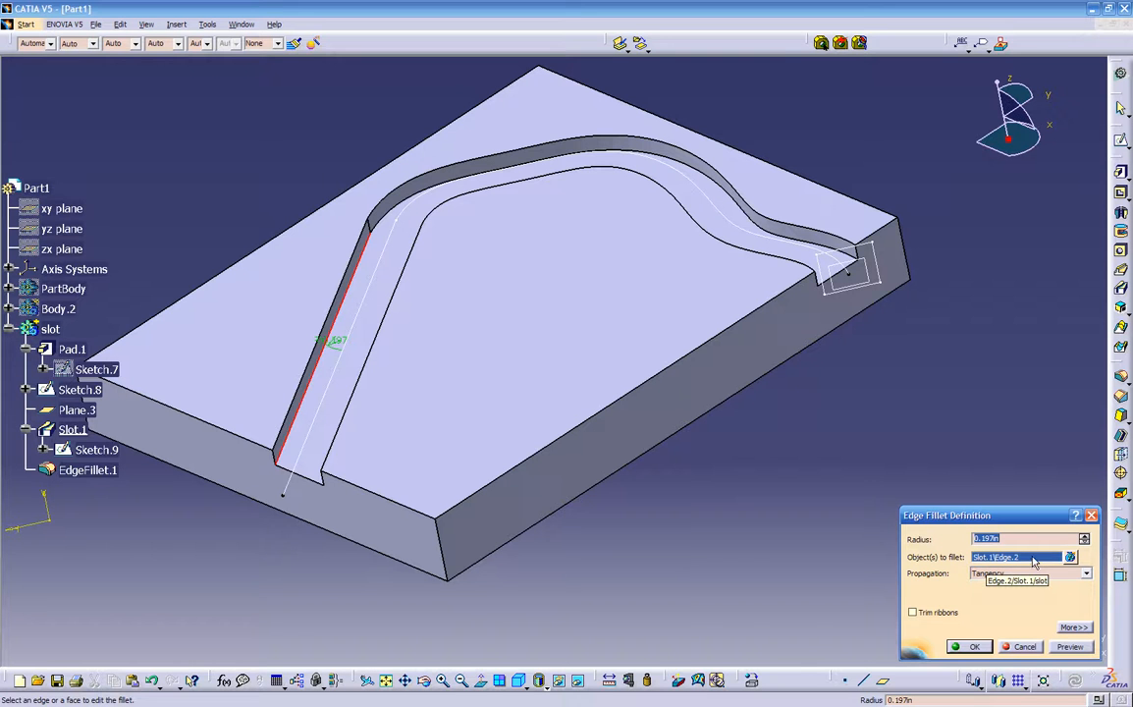
click(397, 212)
click(414, 186)
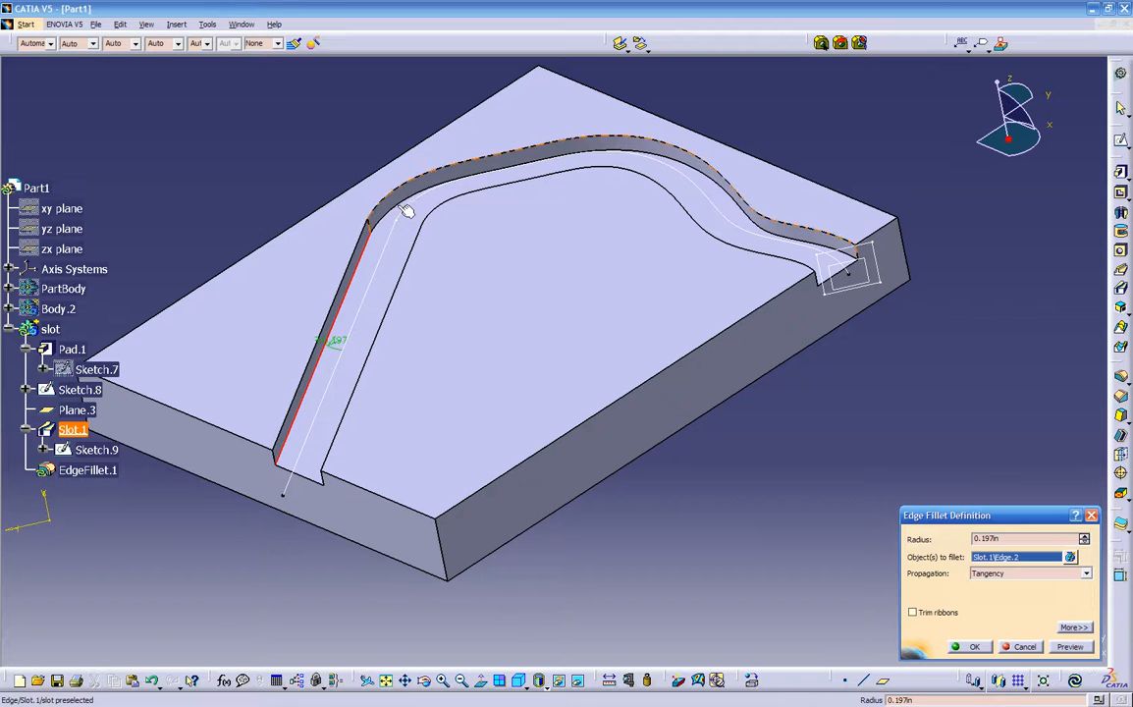
middle_drag(385, 238, 469, 207)
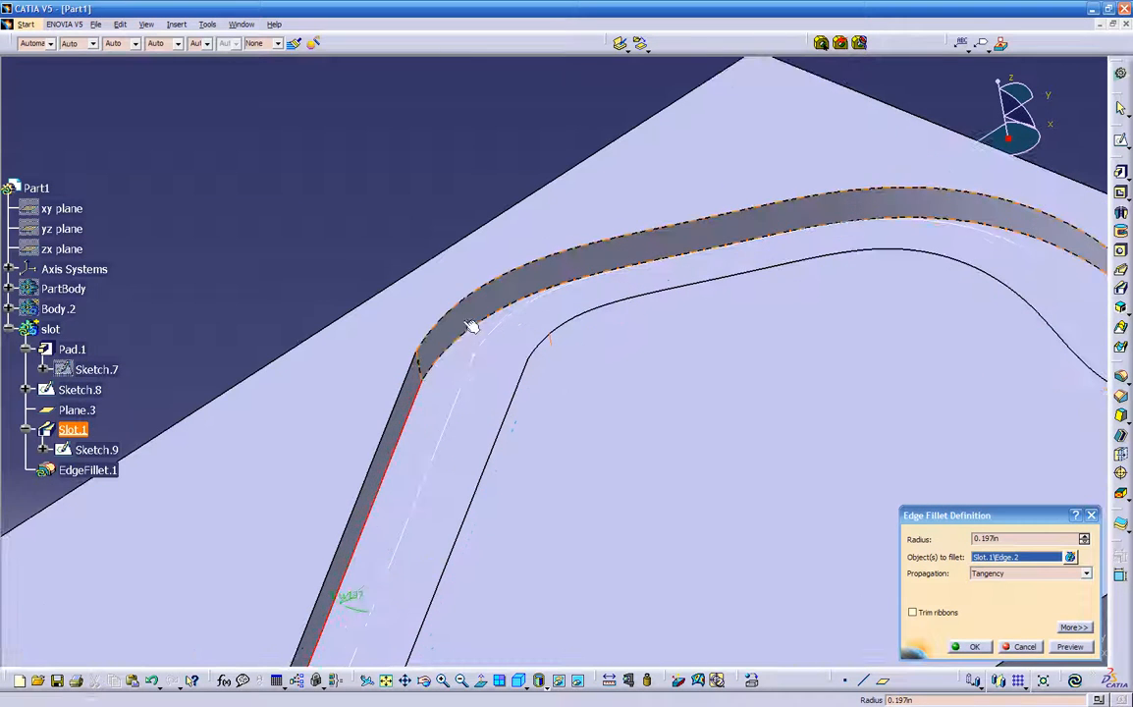
click(437, 345)
middle_drag(708, 384, 496, 443)
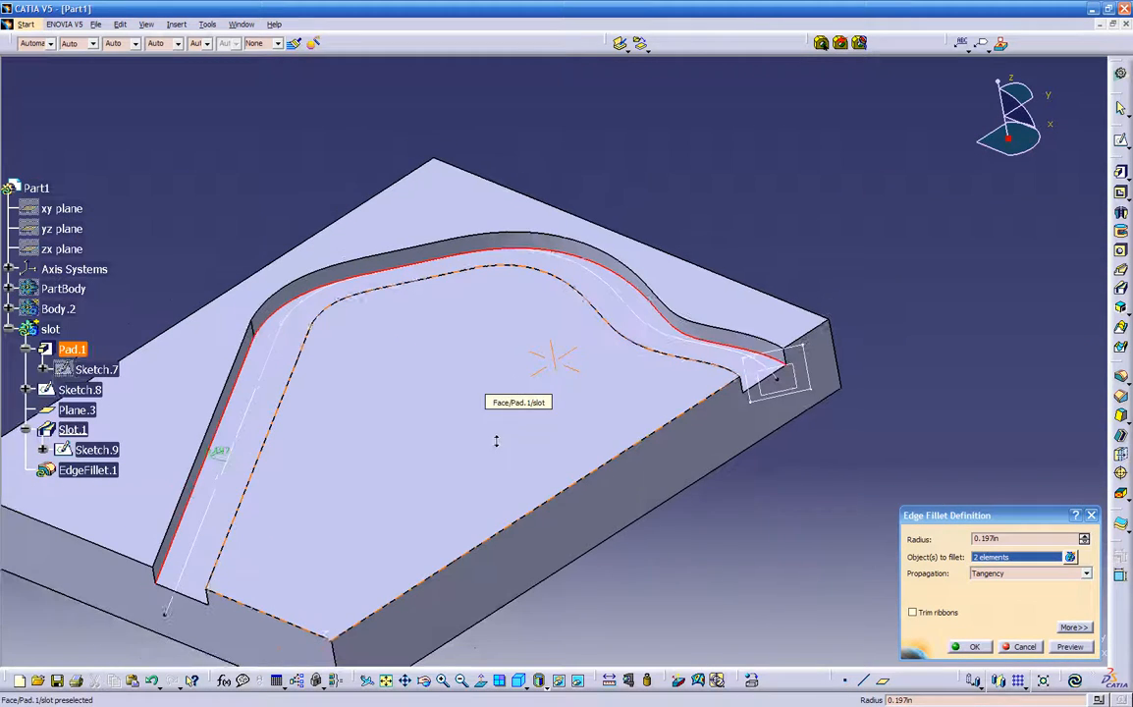
click(1070, 647)
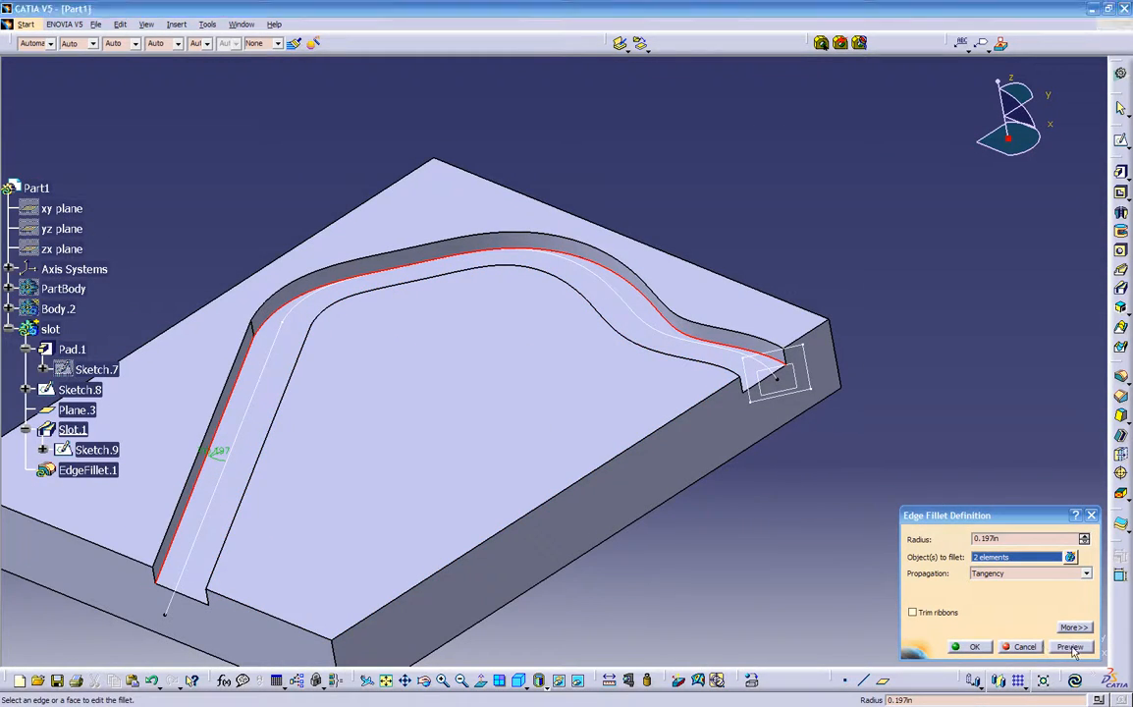
click(975, 647)
- Delete the edge fillet from the slot
middle_drag(756, 528, 756, 473)
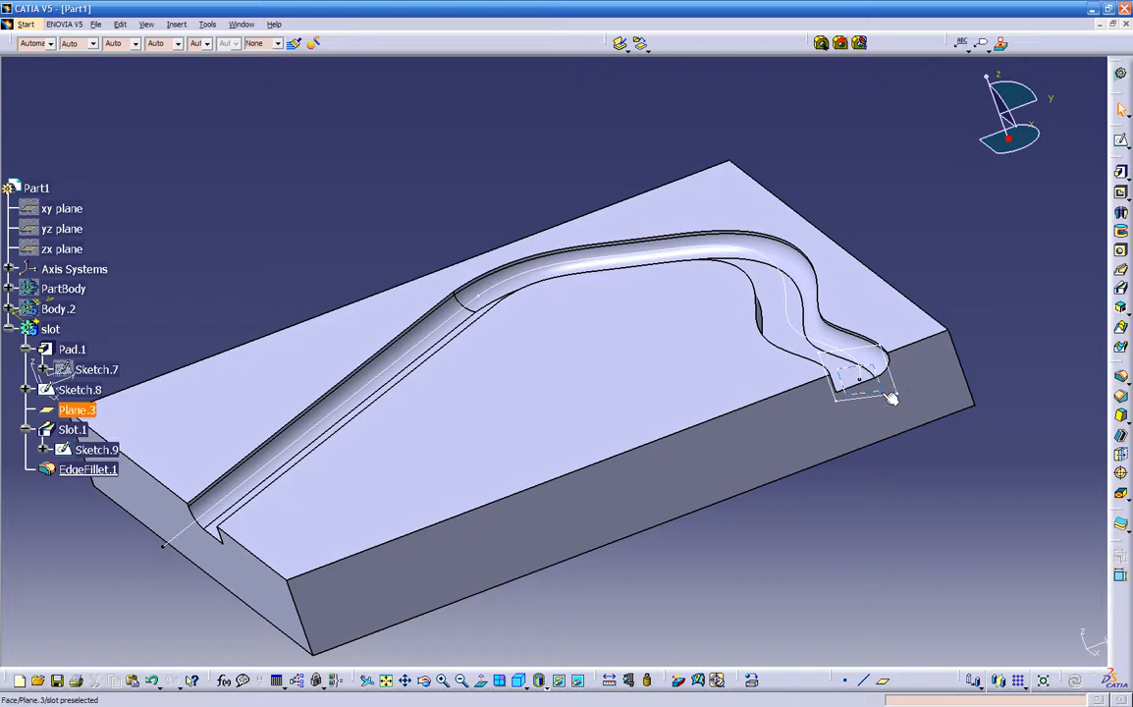
click(793, 258)
middle_drag(671, 351, 699, 322)
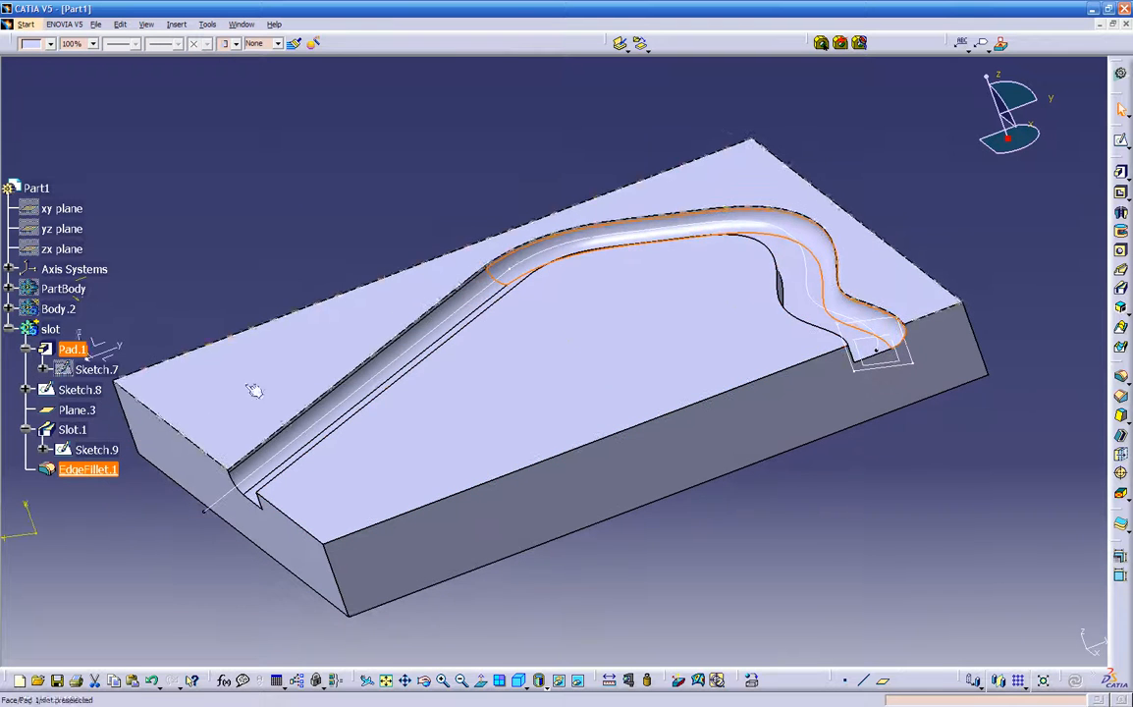
click(88, 472)
key(Delete)
click(1014, 646)
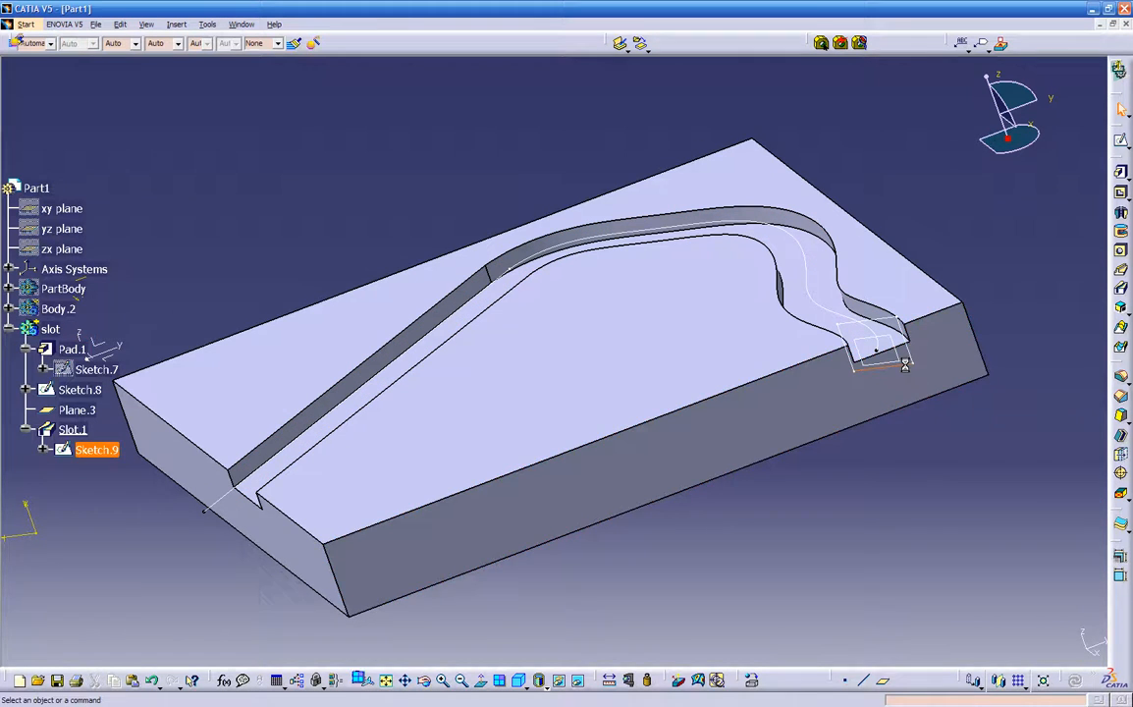
- Edit the slot's profile sketch to round the rectangle's two bottom corners with a 0.1 in radius, and update the slot
double_click(96, 449)
middle_drag(521, 570, 538, 614)
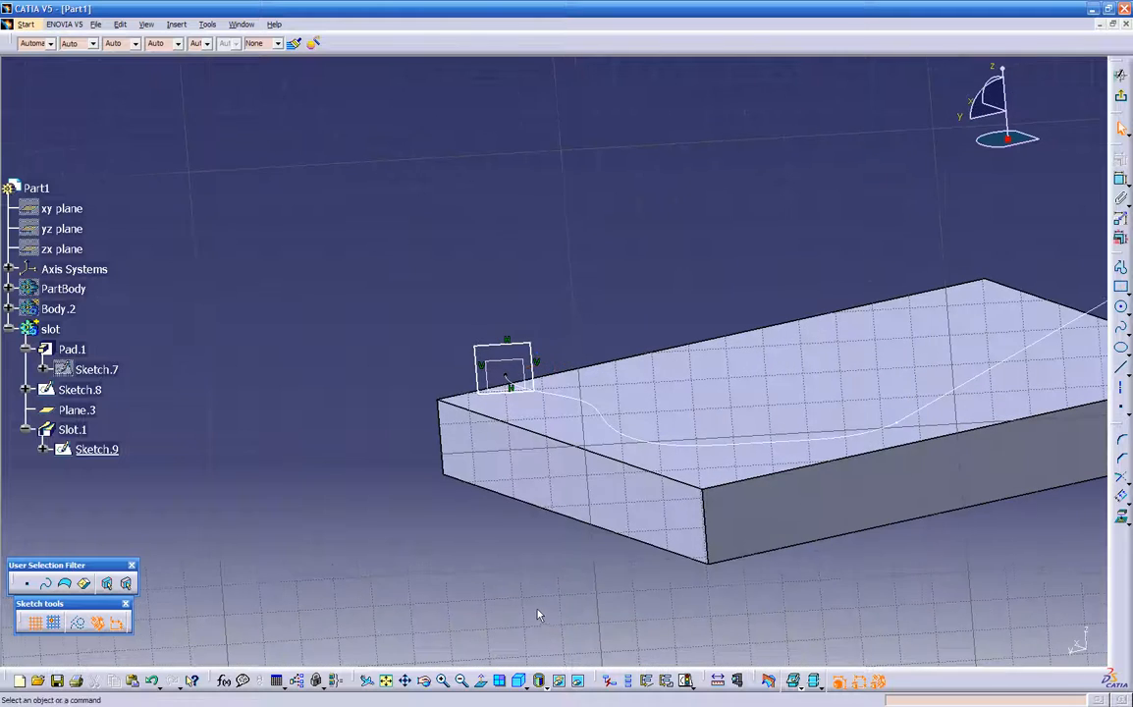
click(482, 688)
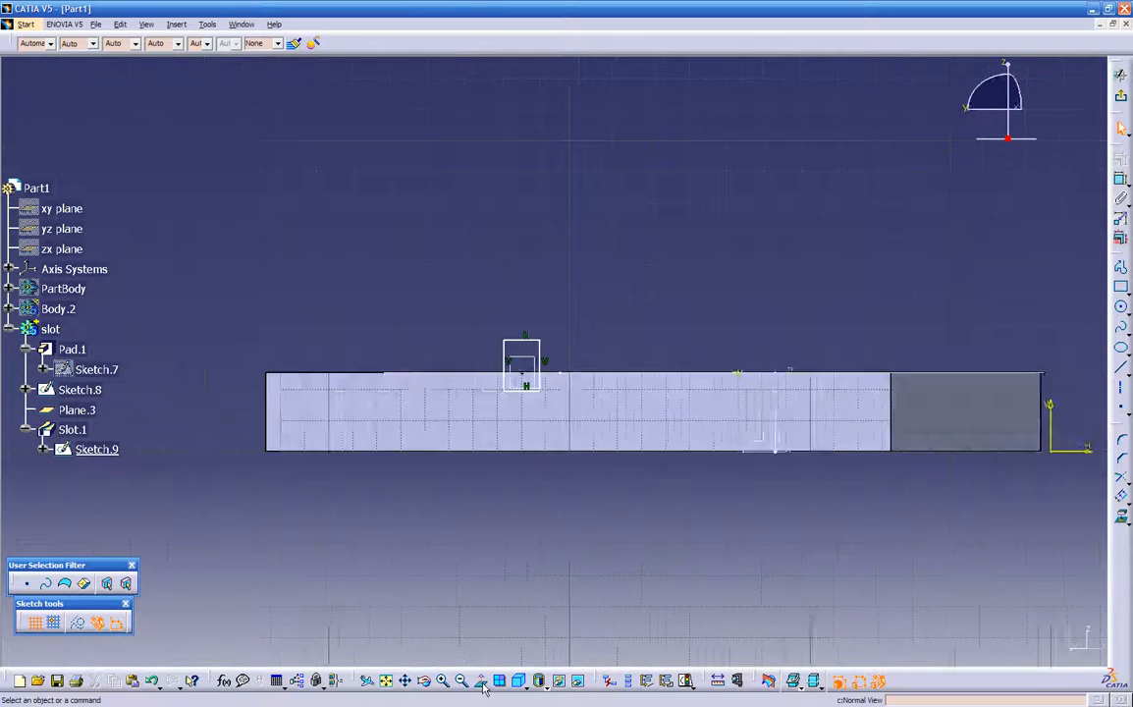
mouse_move(636, 546)
middle_down()
mouse_move(682, 479)
mouse_move(766, 426)
middle_up()
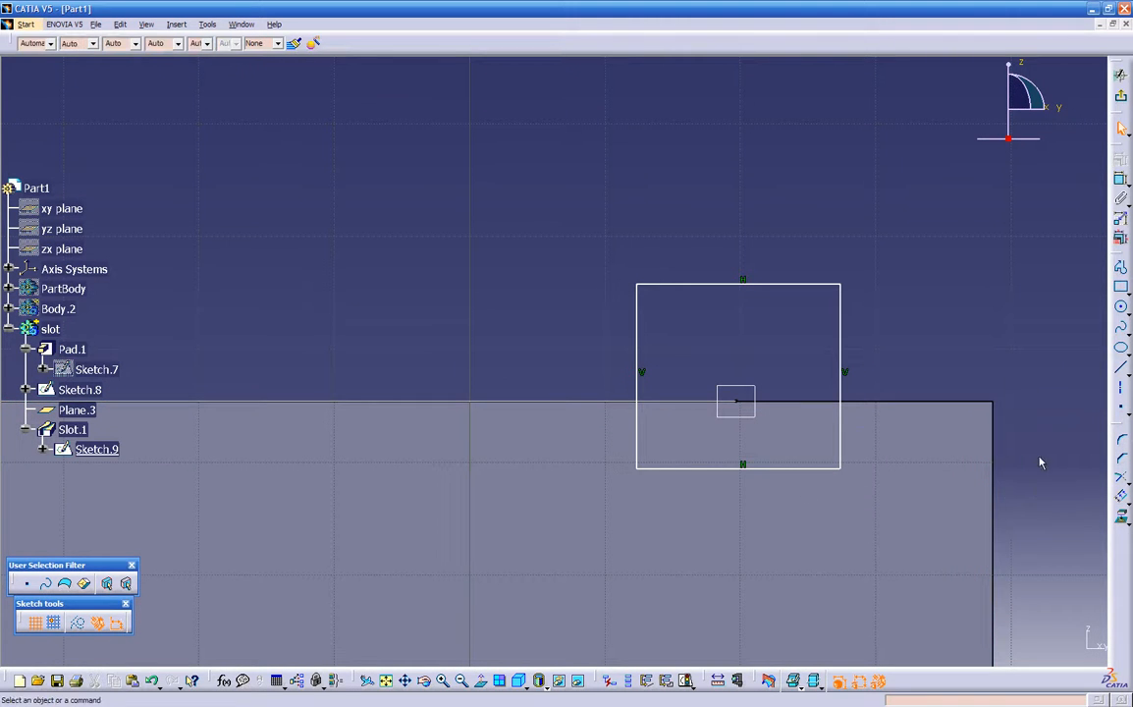
click(586, 516)
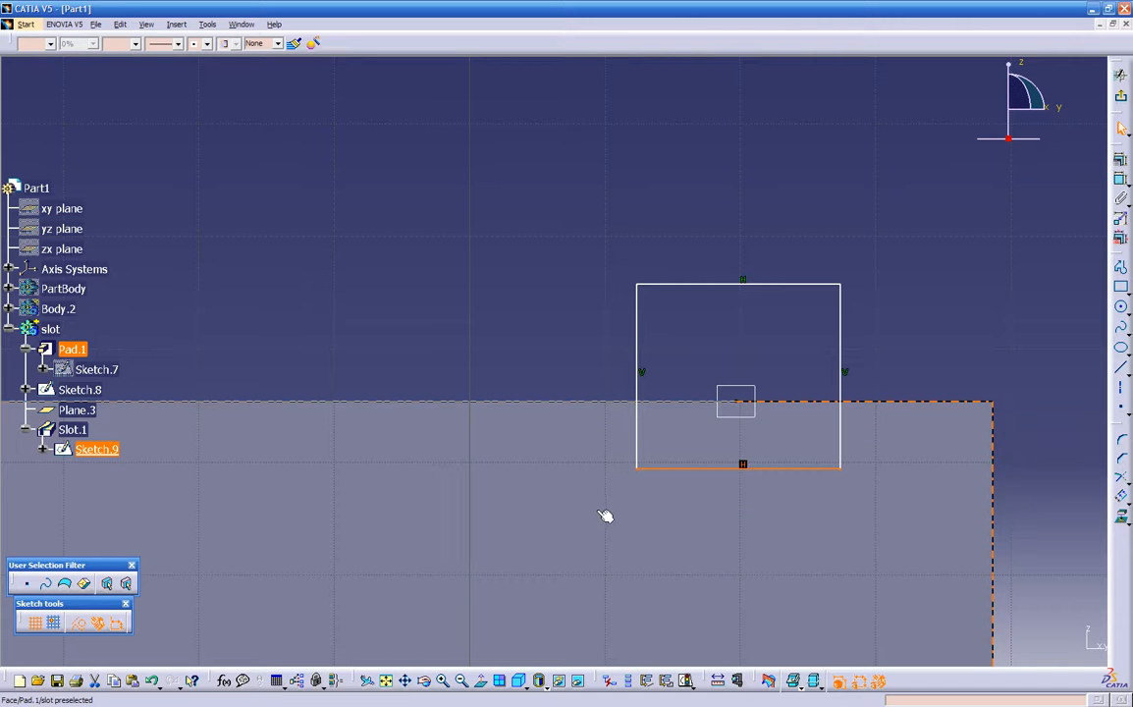
click(1124, 449)
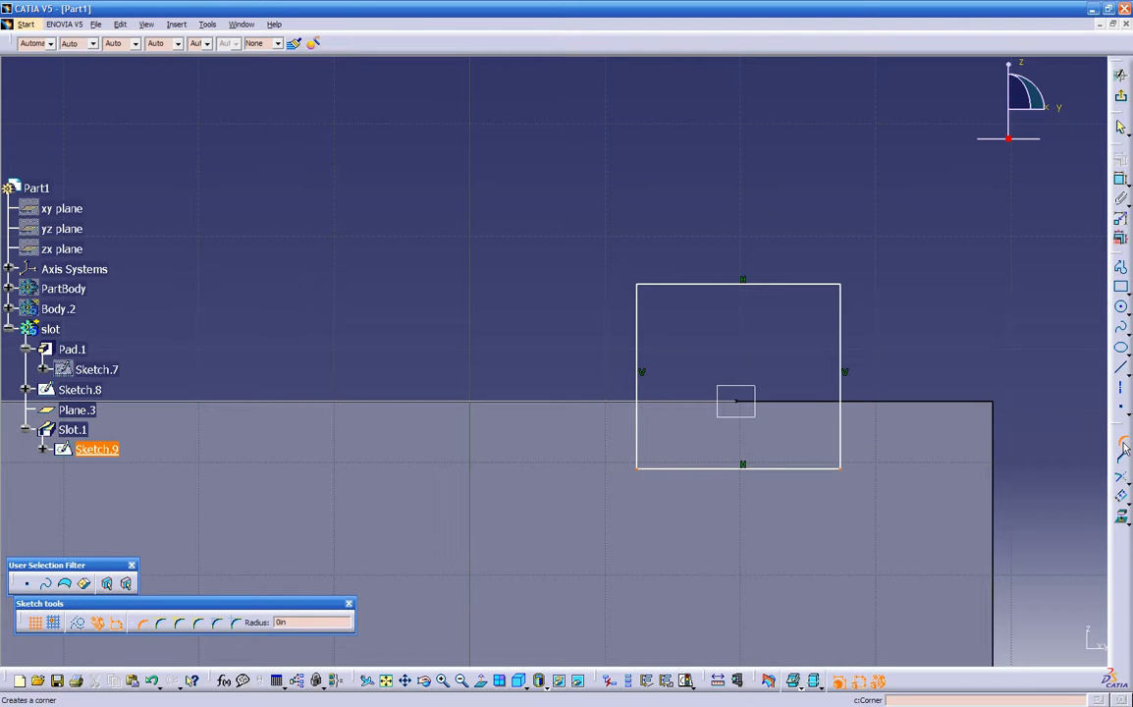
click(313, 621)
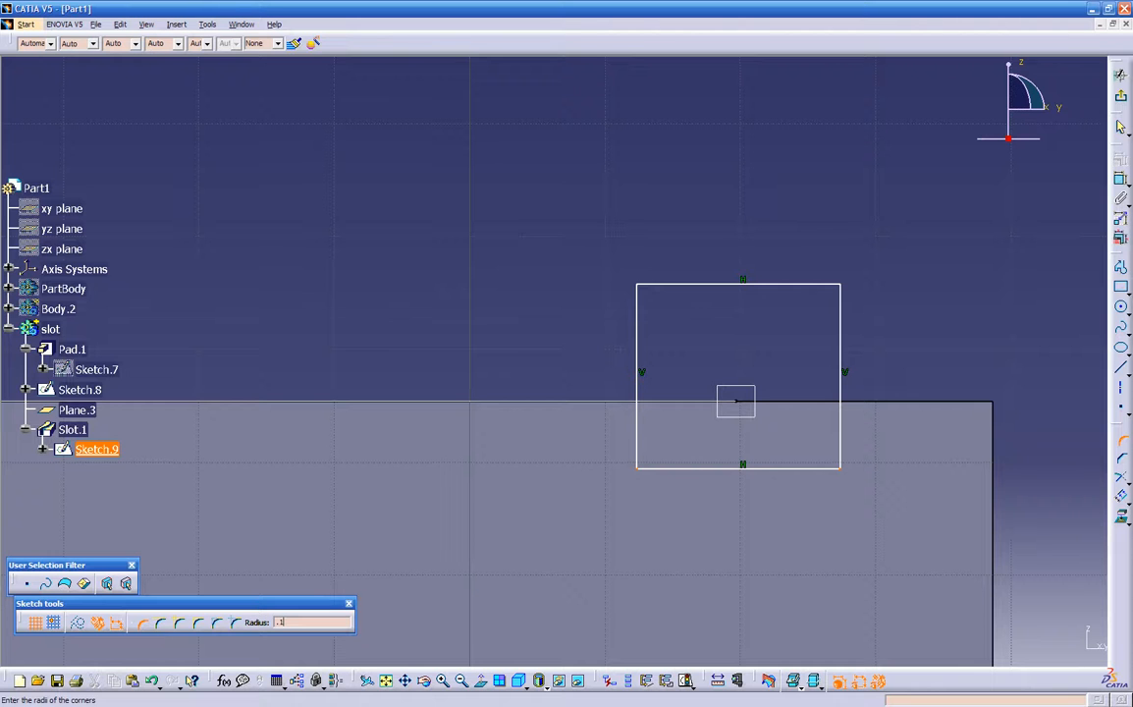
key(Return)
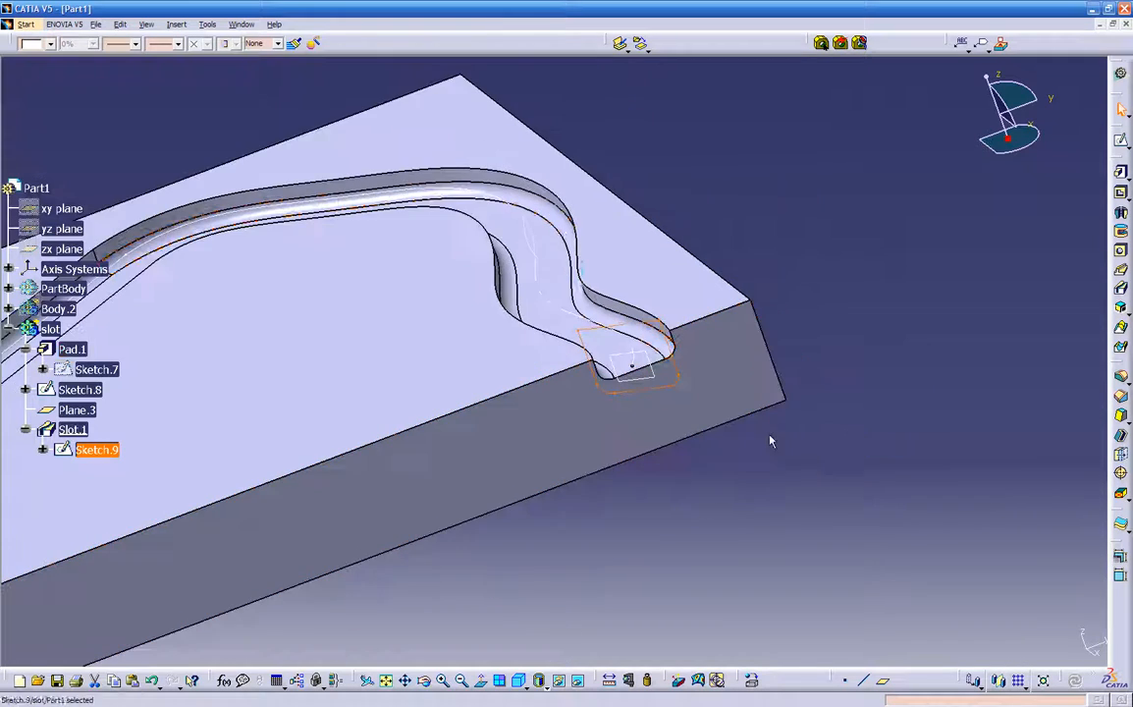
middle_drag(826, 460, 686, 413)
middle_drag(765, 529, 369, 509)
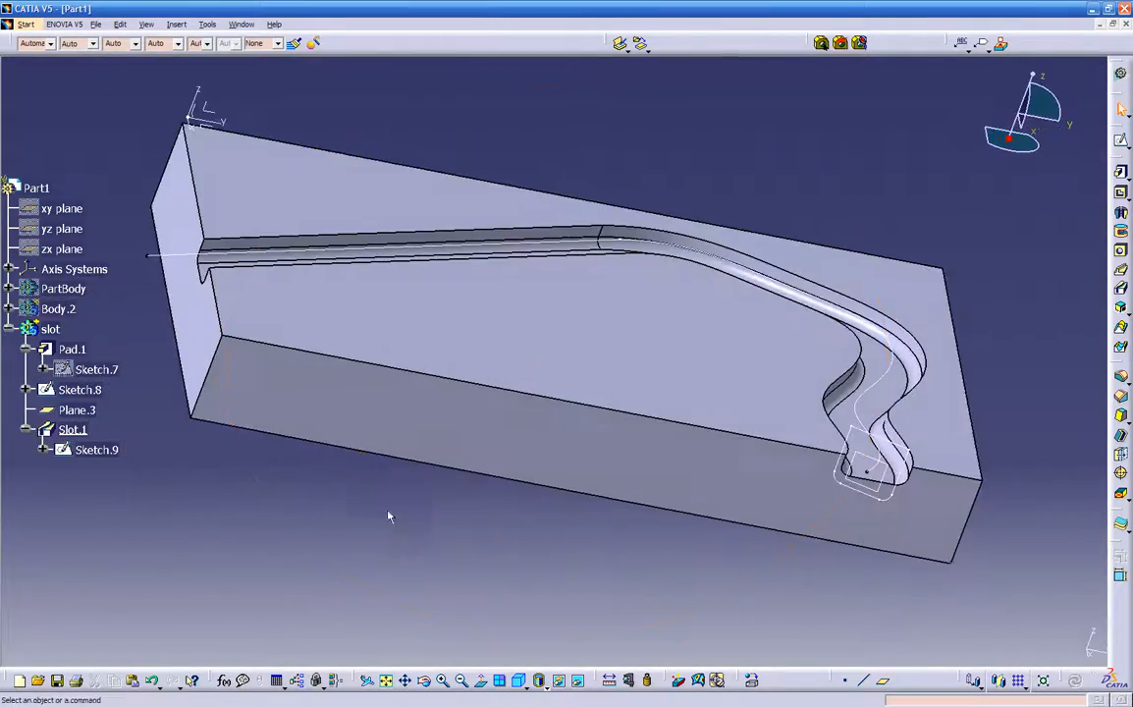
middle_drag(936, 362, 589, 570)
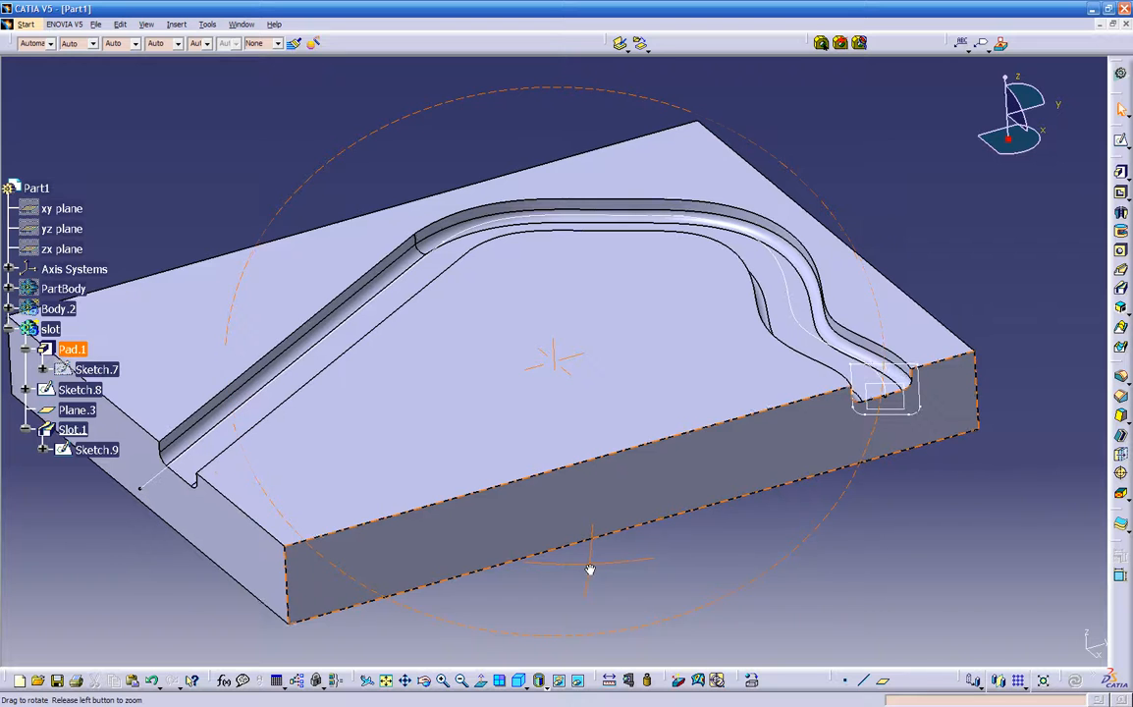
middle_drag(794, 361, 656, 535)
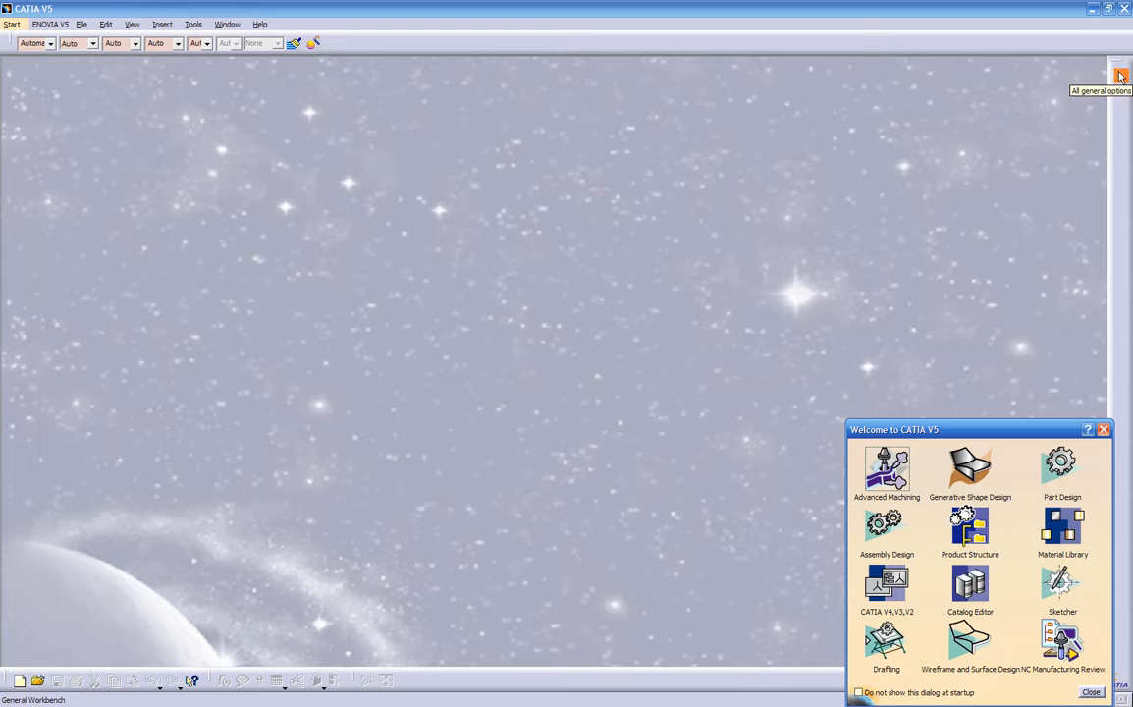
- Create a new Part Design part and sketch an ellipse on the yz plane, about 2.7 in major and 0.6 in minor radius
click(1061, 464)
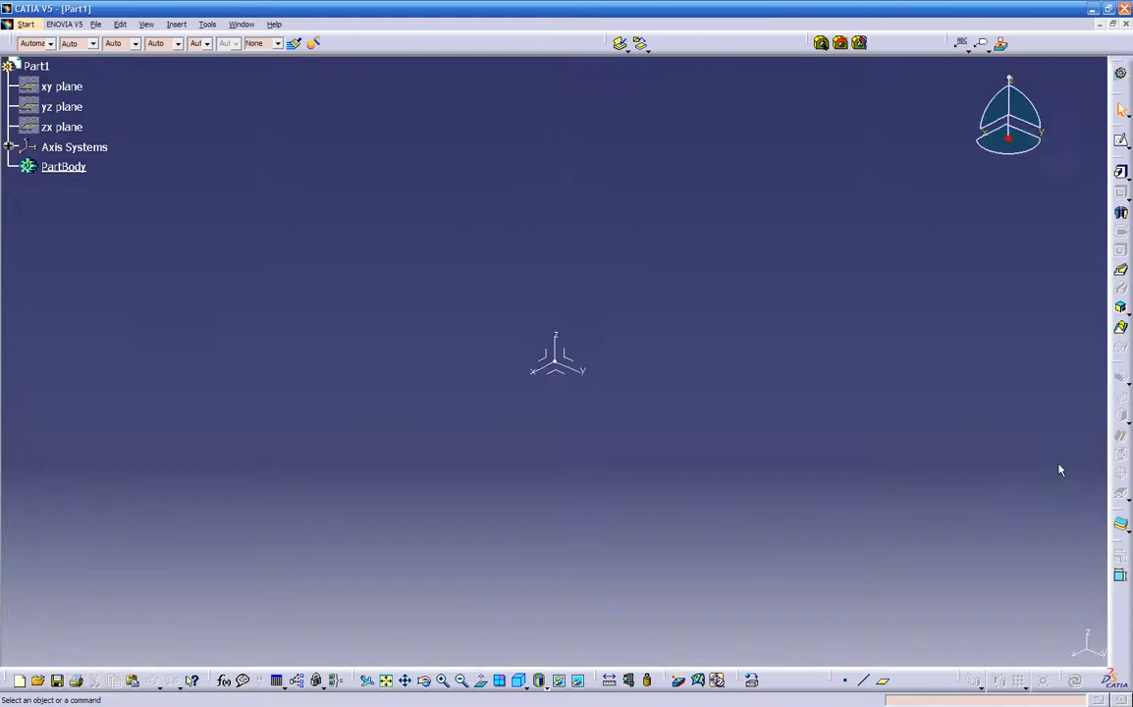
middle_drag(712, 389, 655, 413)
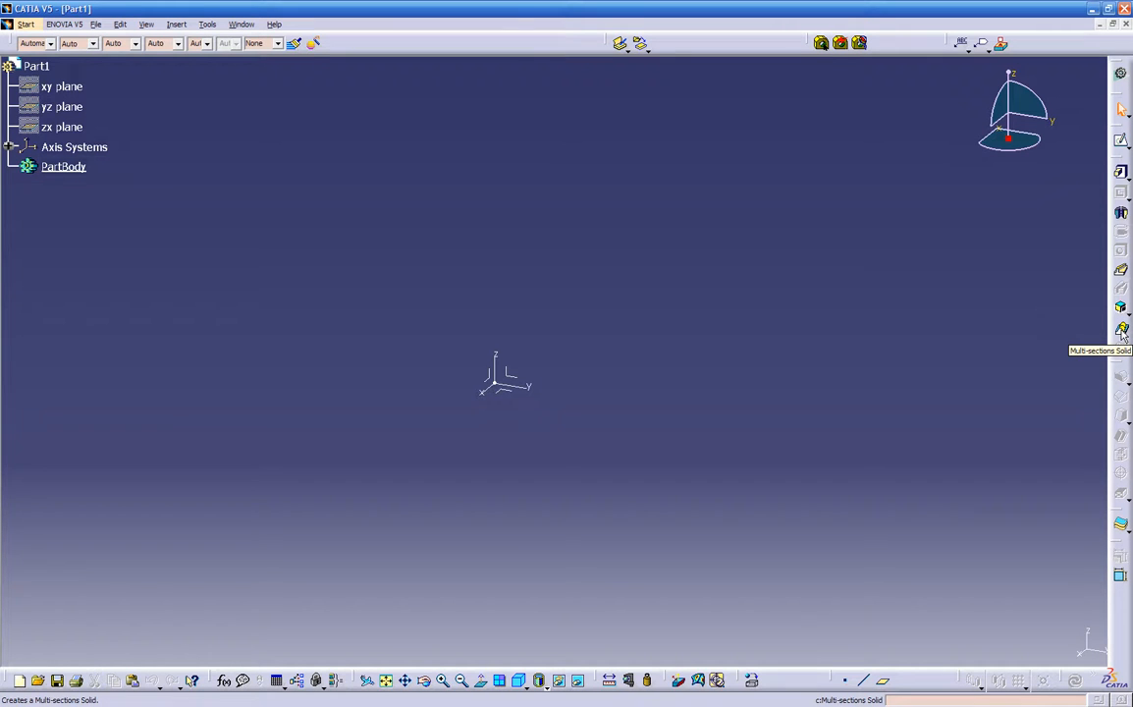
click(1121, 139)
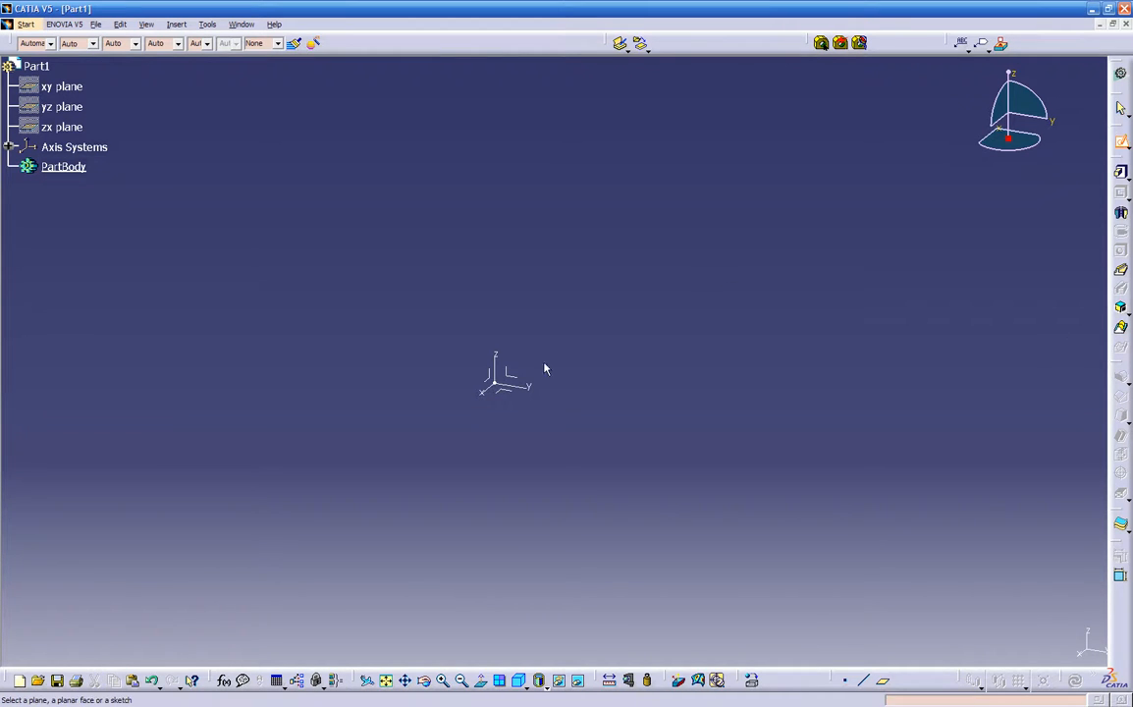
click(507, 372)
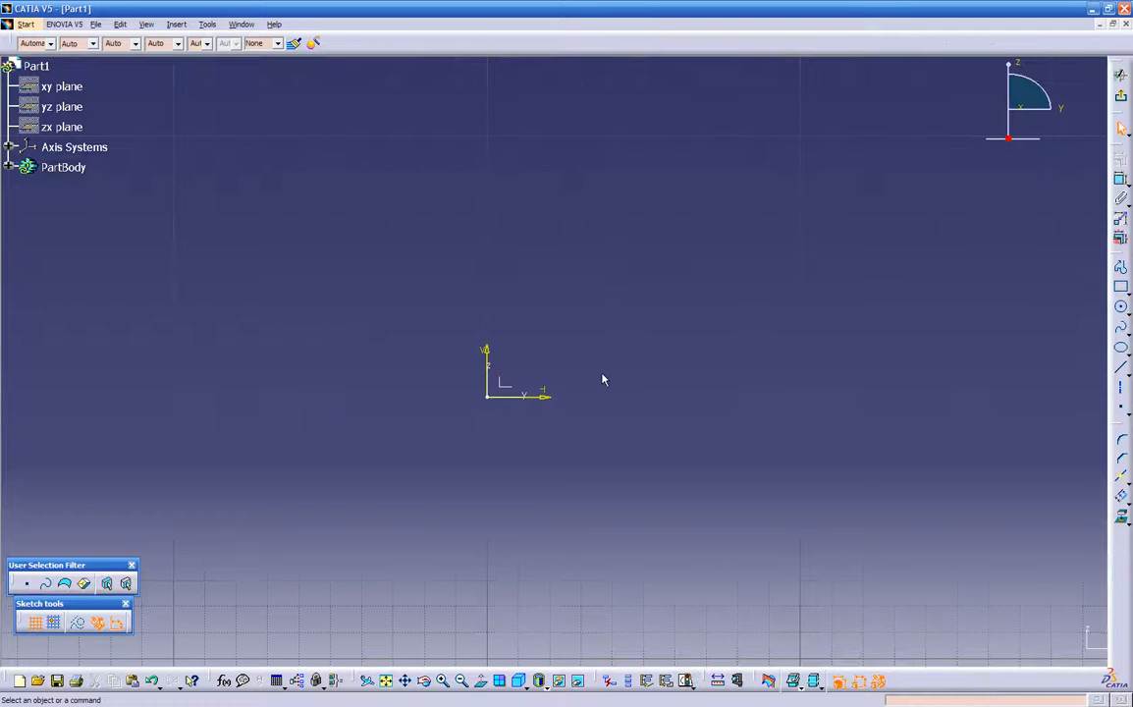
click(1121, 347)
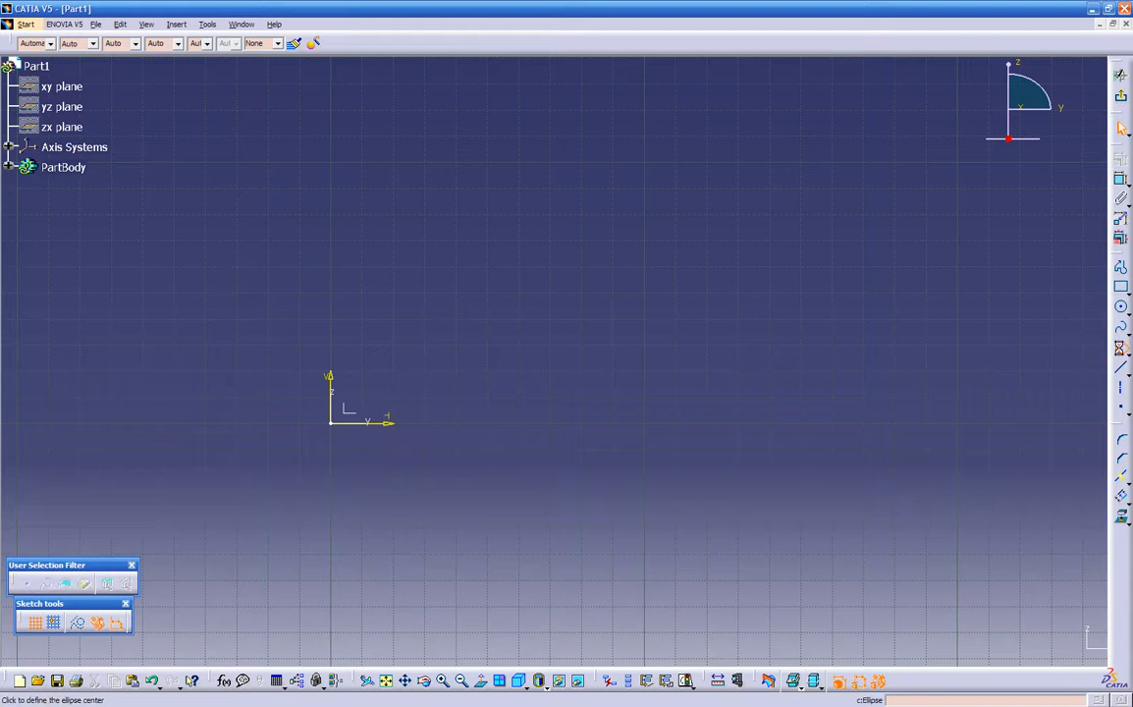
click(577, 369)
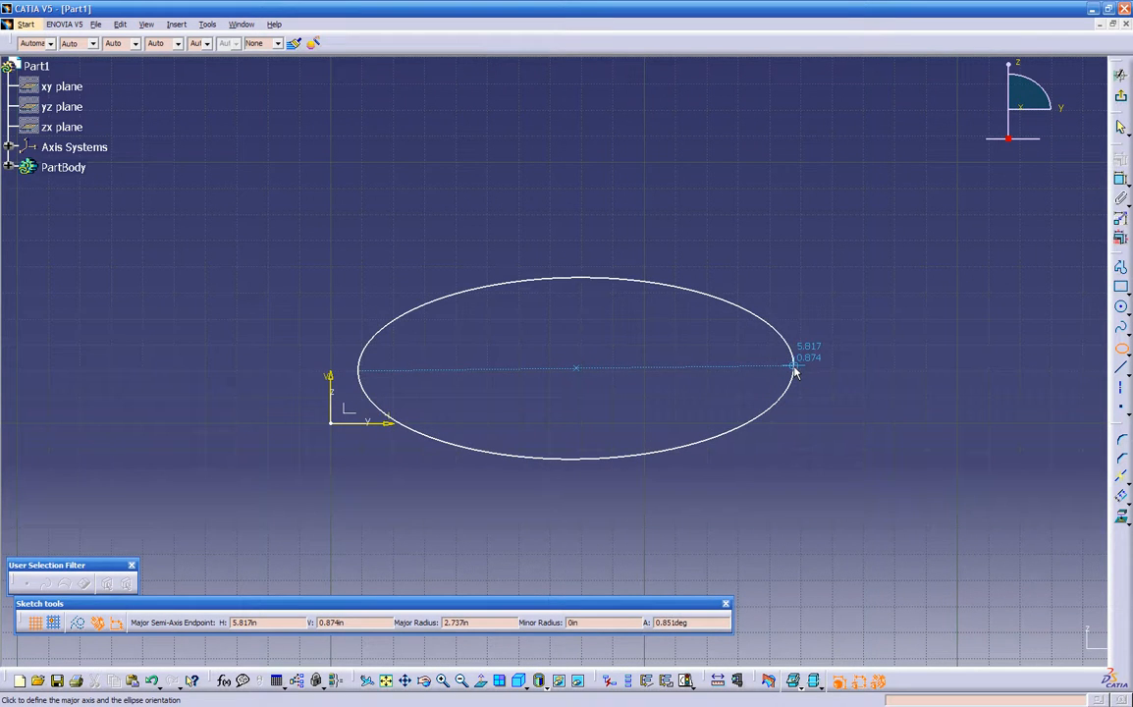
click(795, 367)
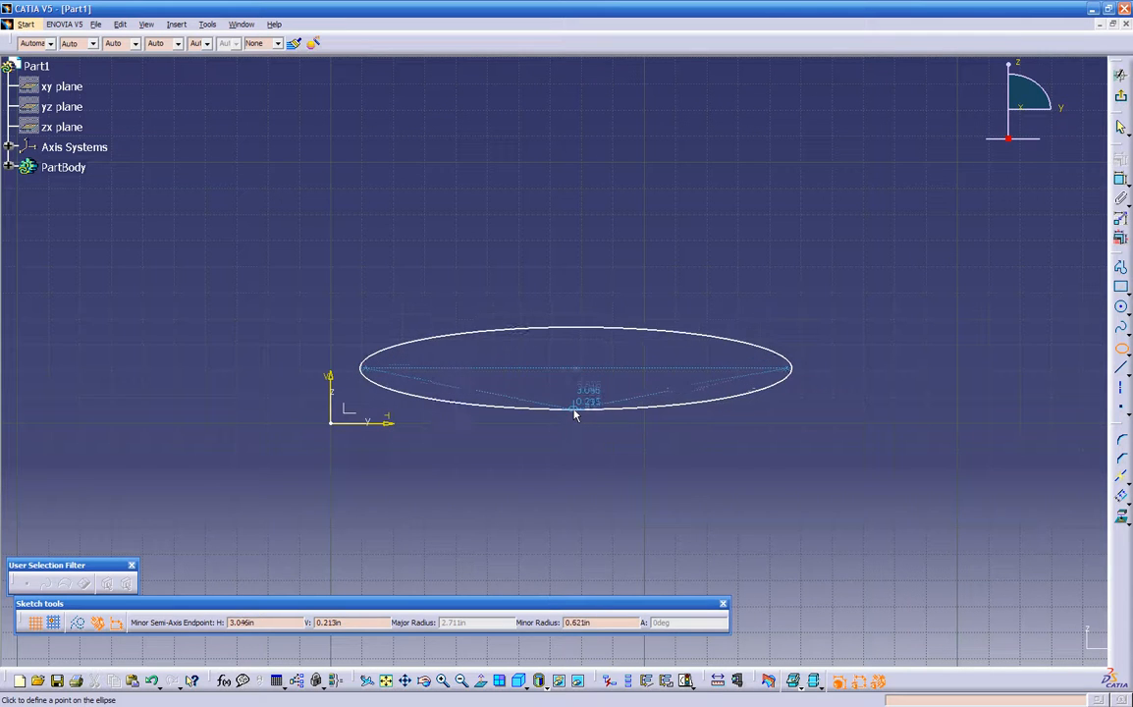
click(580, 414)
click(1121, 96)
- Create a reference plane offset 6 in from the yz plane, with the direction reversed to lie behind the ellipse
mouse_move(588, 448)
middle_down()
mouse_move(421, 435)
mouse_move(552, 484)
middle_up()
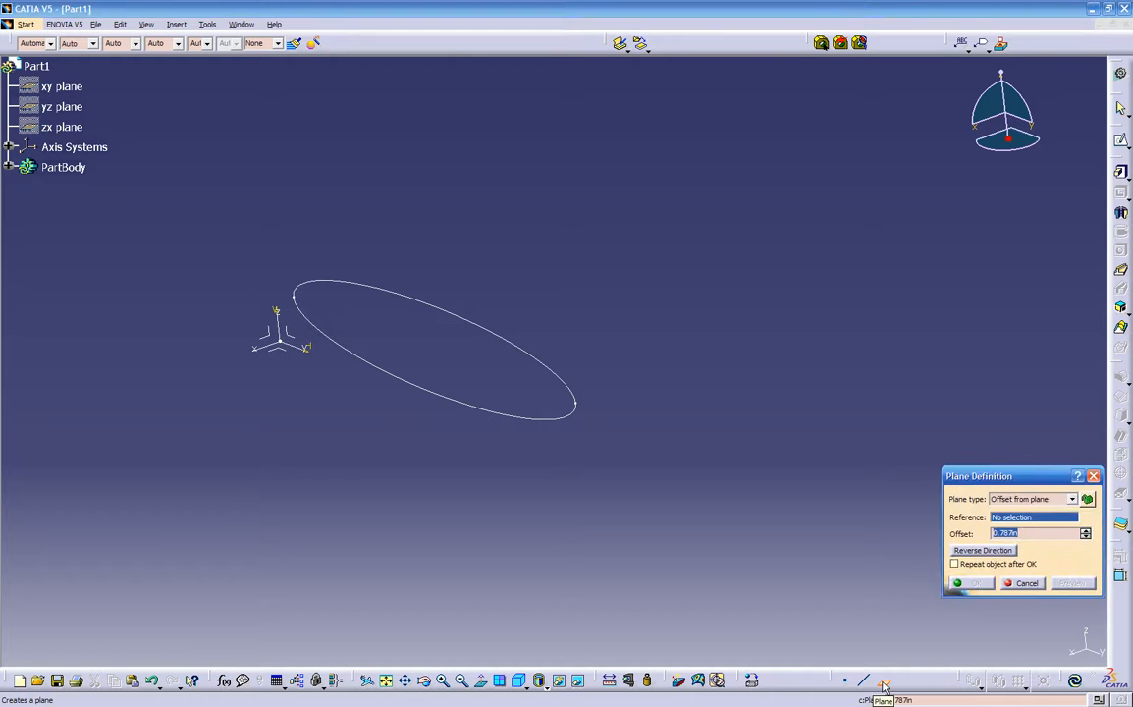
click(291, 338)
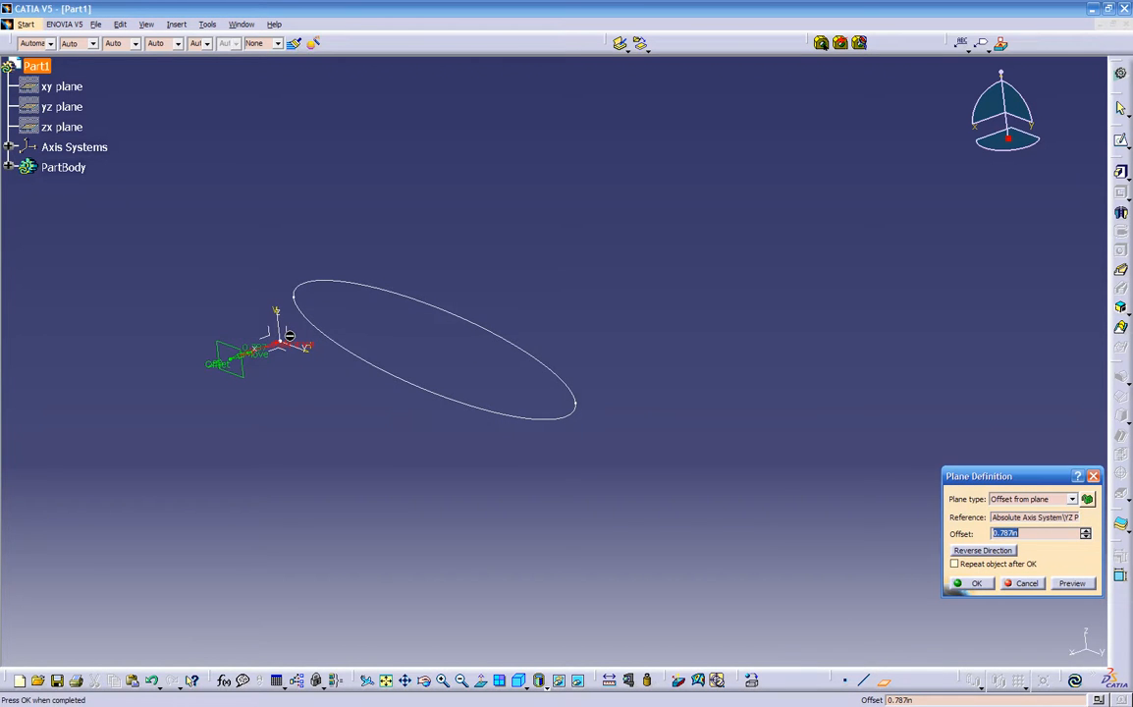
click(993, 556)
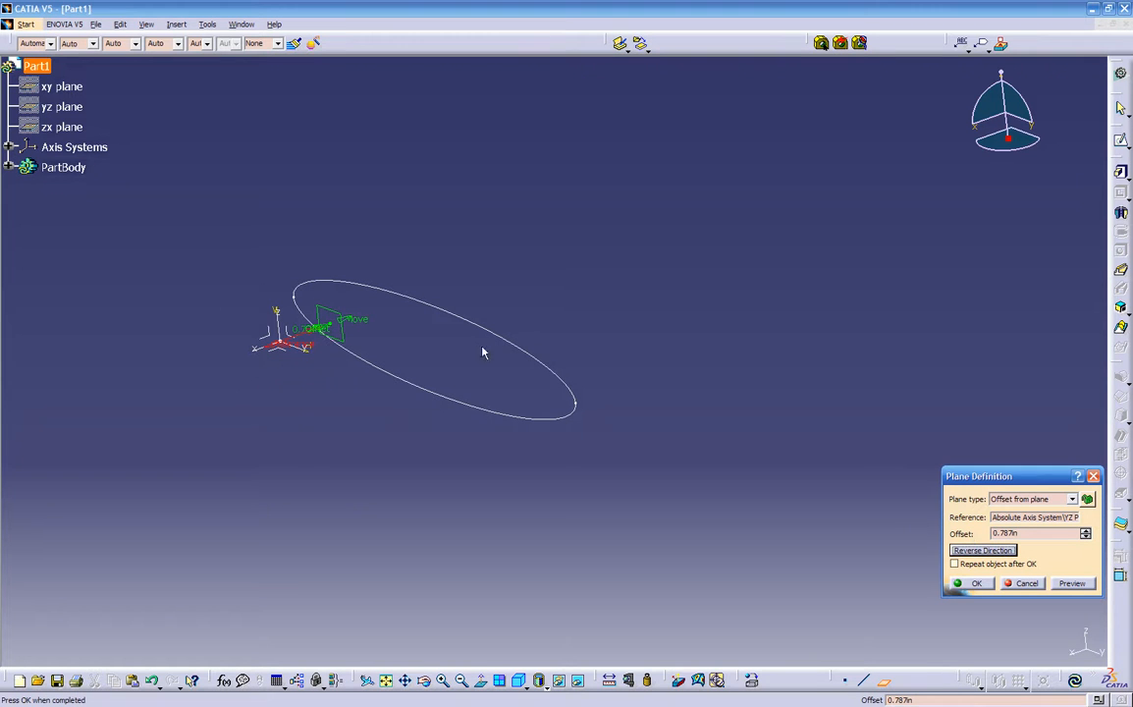
drag(347, 325, 717, 261)
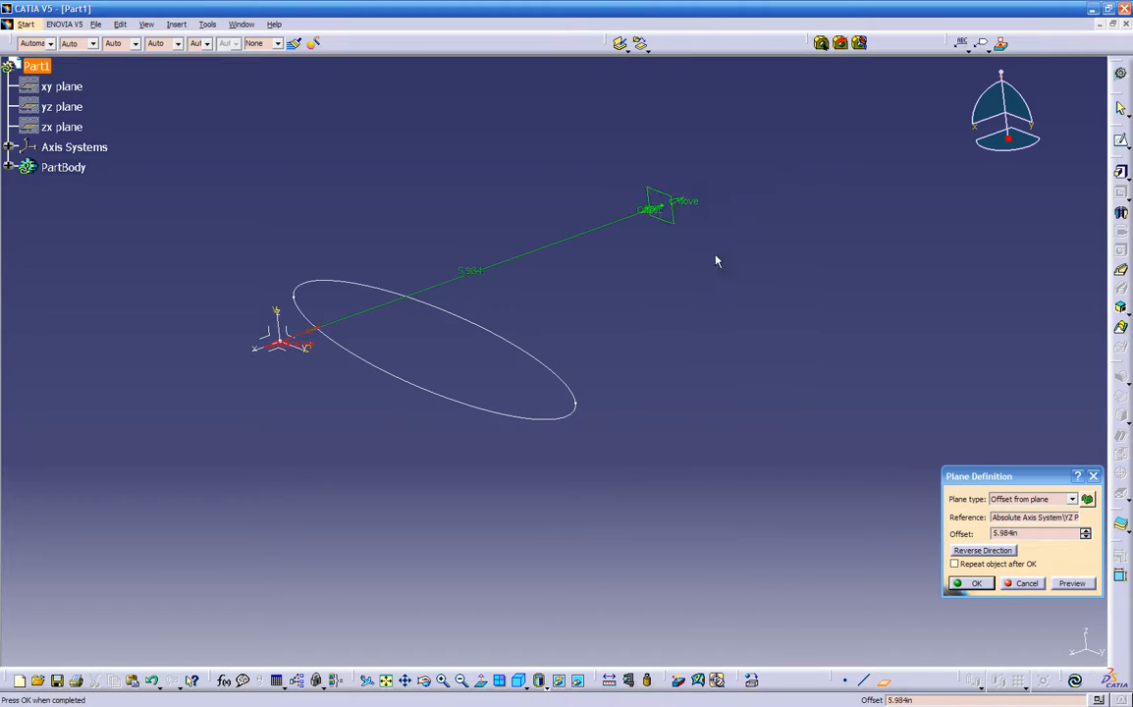
click(991, 553)
click(991, 554)
click(991, 554)
click(991, 554)
drag(1027, 534, 928, 545)
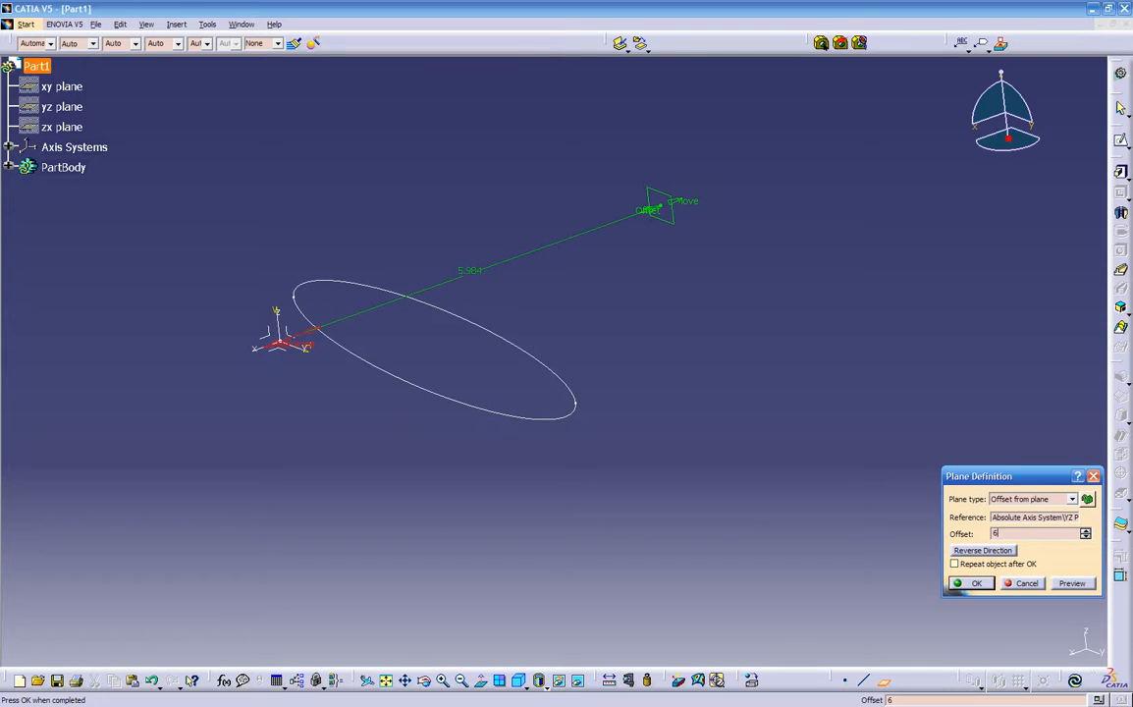
key(Return)
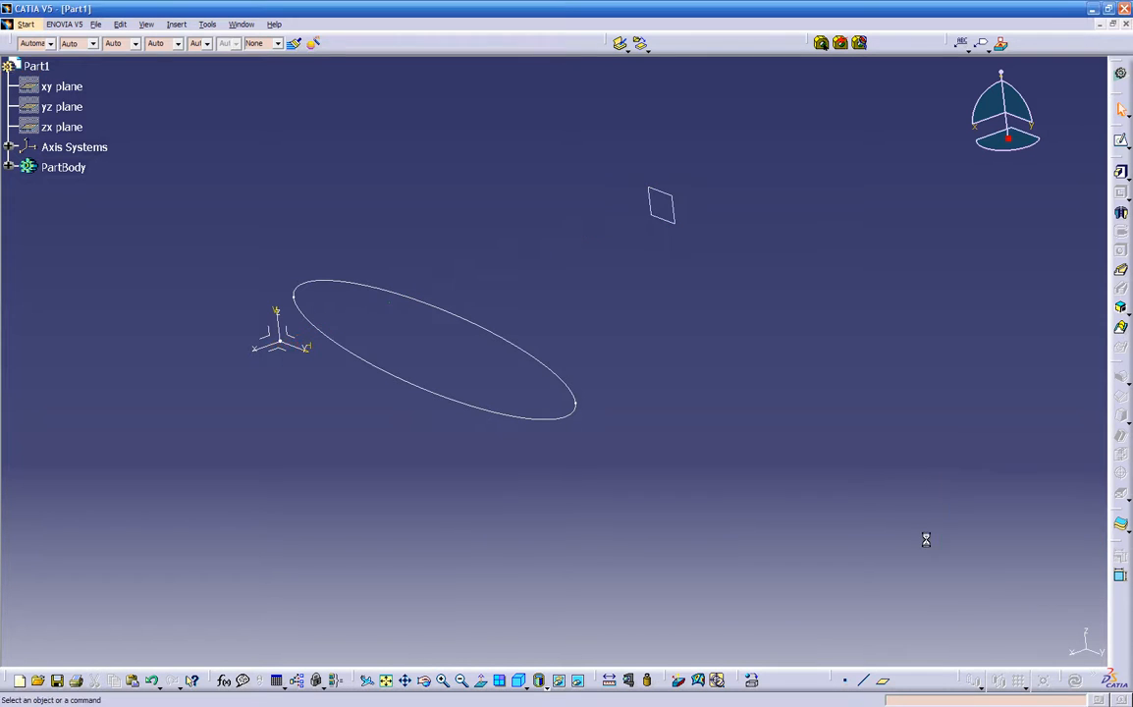
- Sketch a second, taller ellipse on the offset plane, centered on the first one, with a major radius of about 2.2 in
click(674, 199)
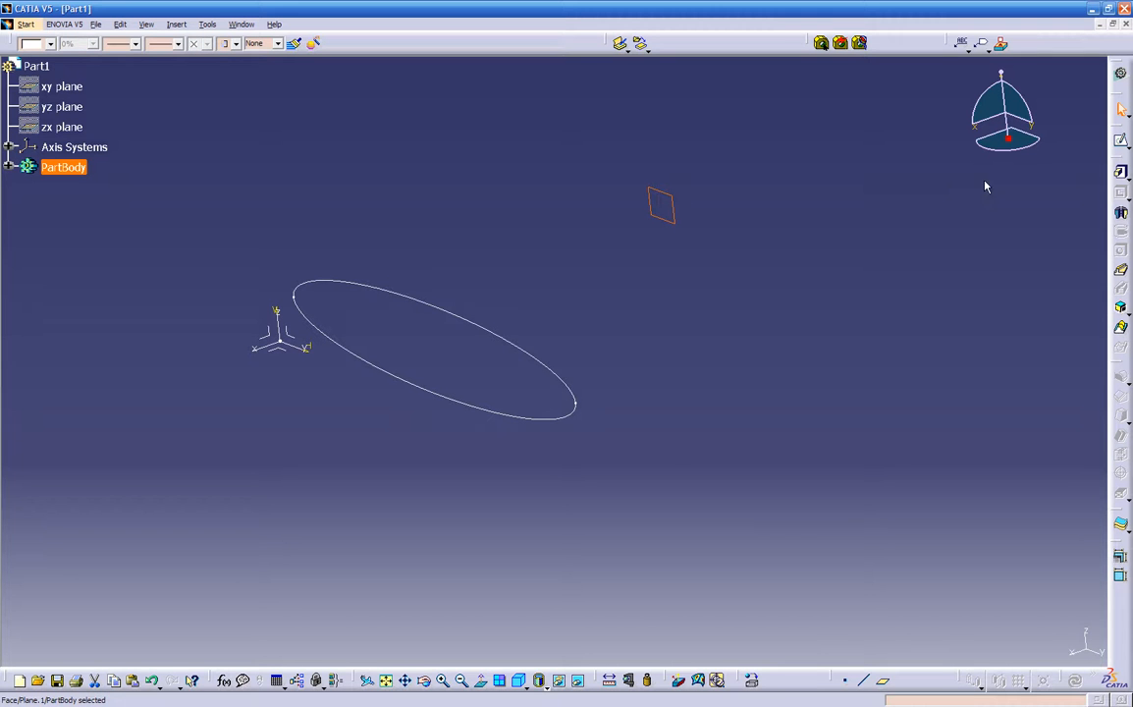
click(1121, 142)
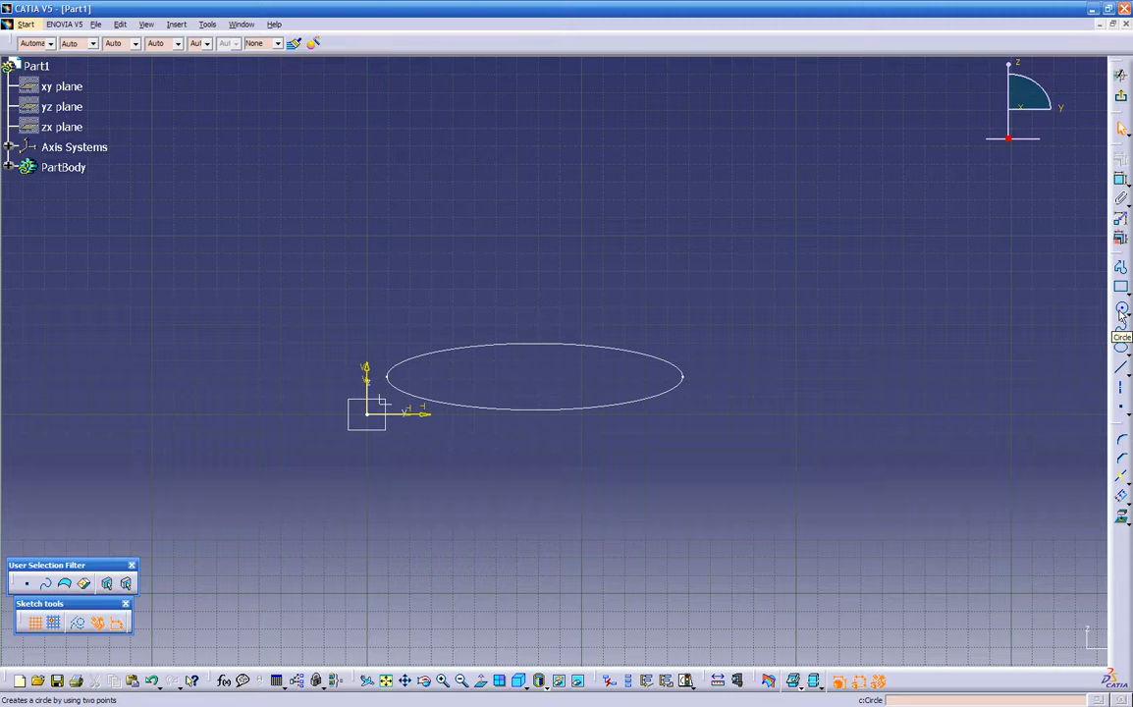
click(1120, 347)
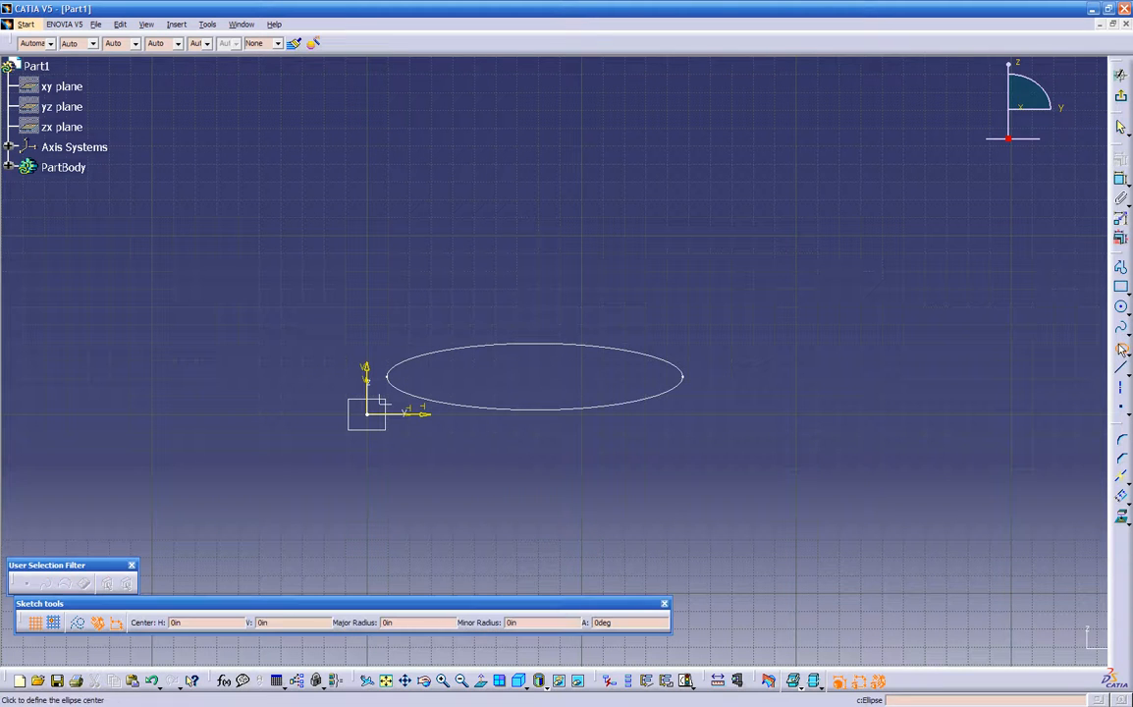
click(537, 377)
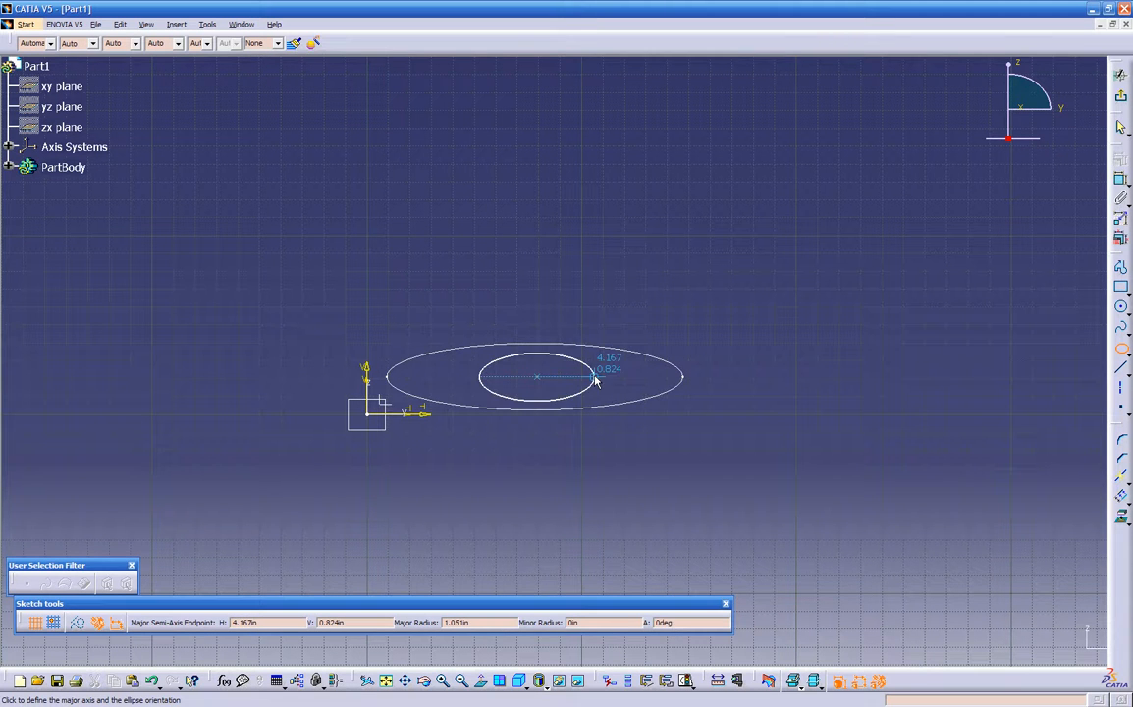
click(656, 377)
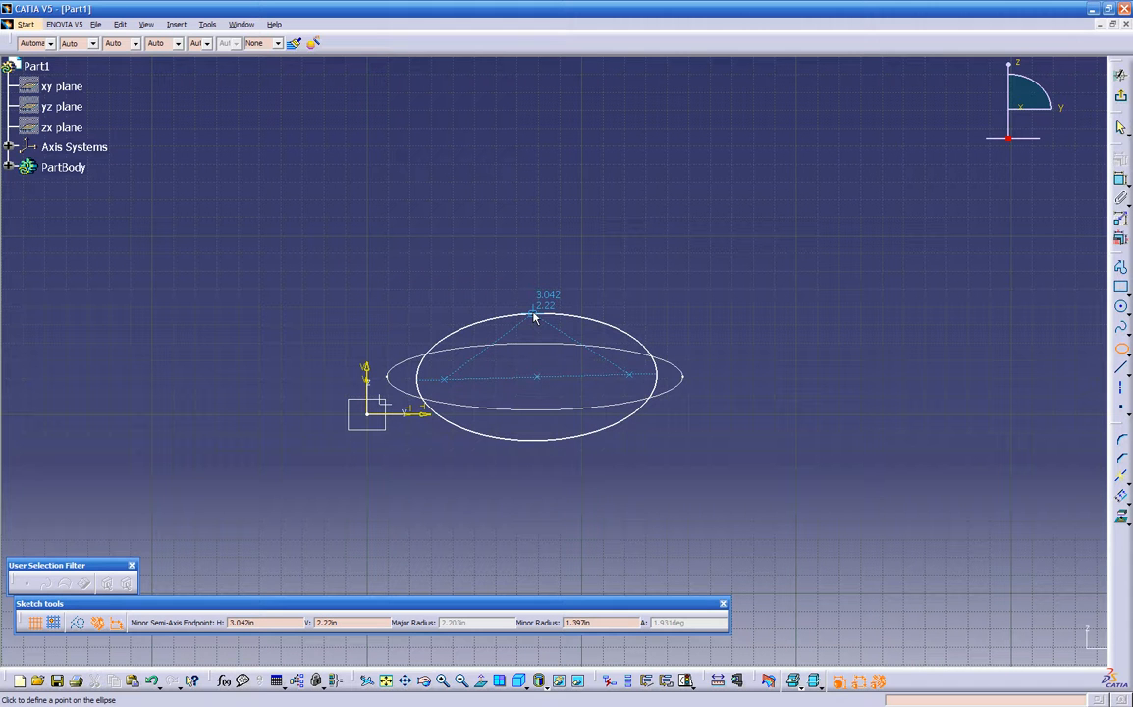
click(534, 322)
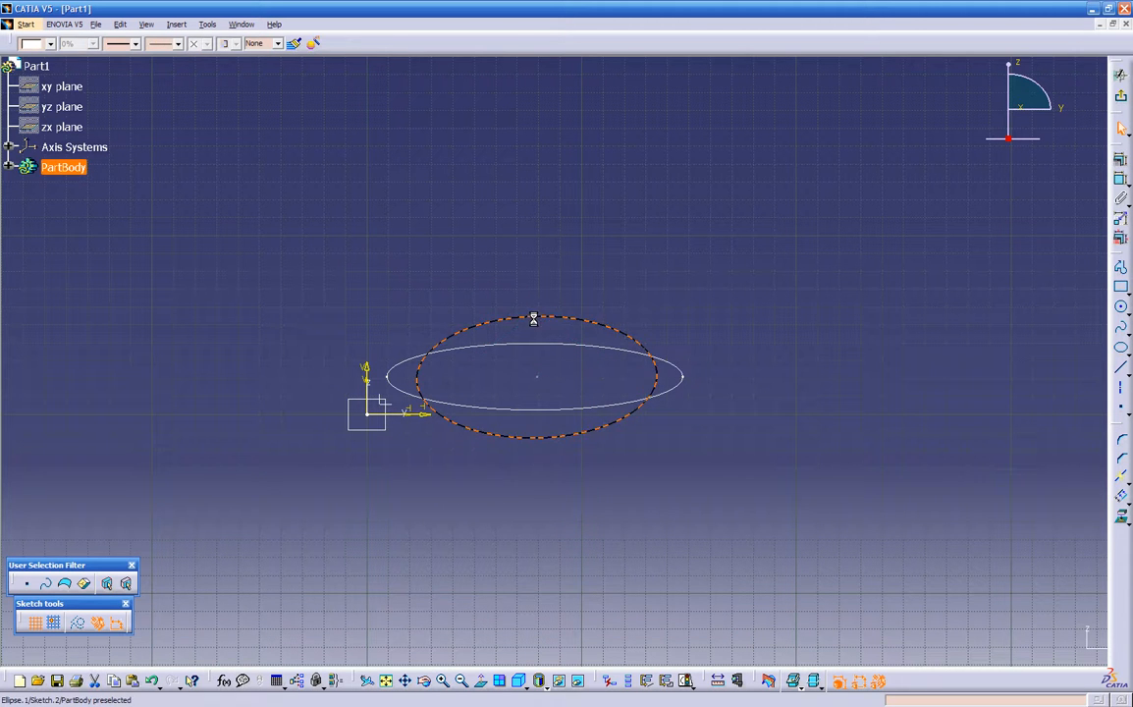
click(684, 303)
middle_drag(701, 280, 407, 417)
middle_drag(680, 329, 685, 371)
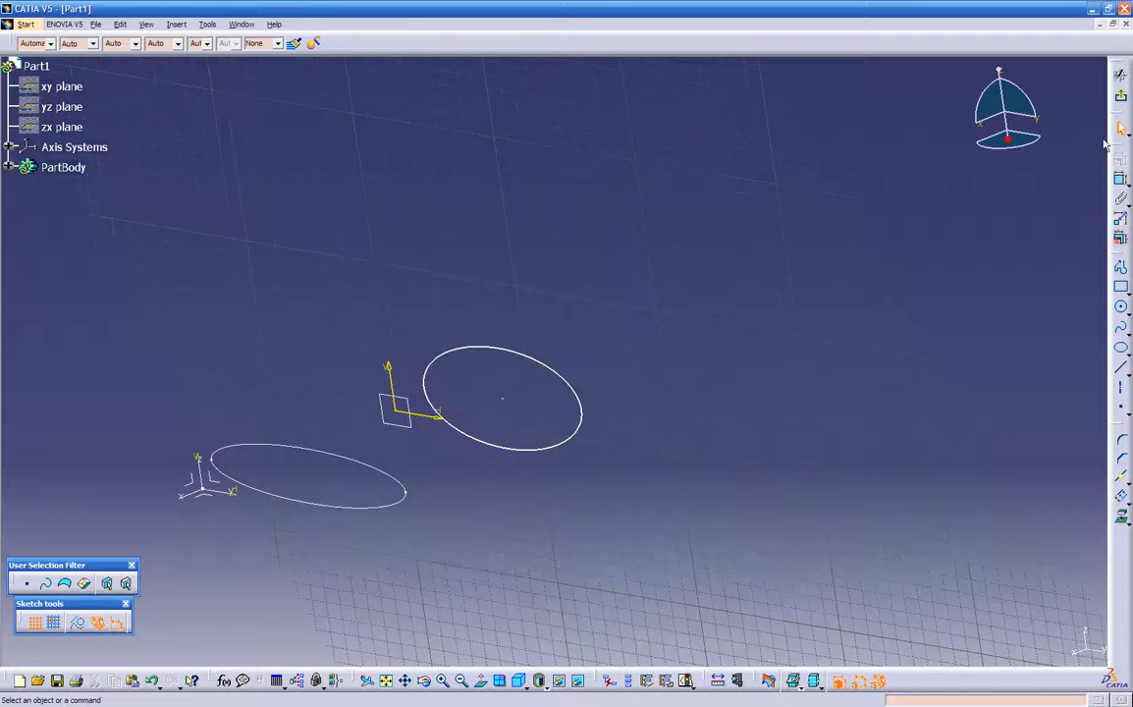
click(1121, 75)
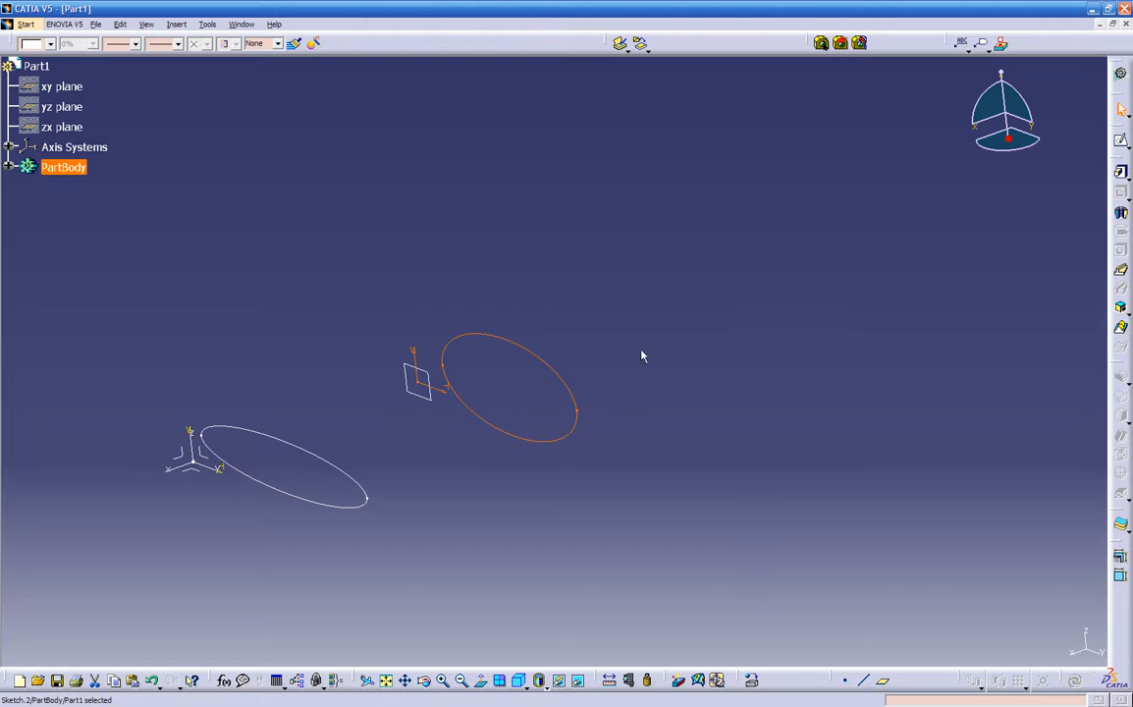
- Start a multi-sections solid using the taller ellipse on the offset plane as the first section and the yz-plane ellipse as the second
middle_drag(786, 412, 779, 381)
middle_drag(540, 468, 516, 432)
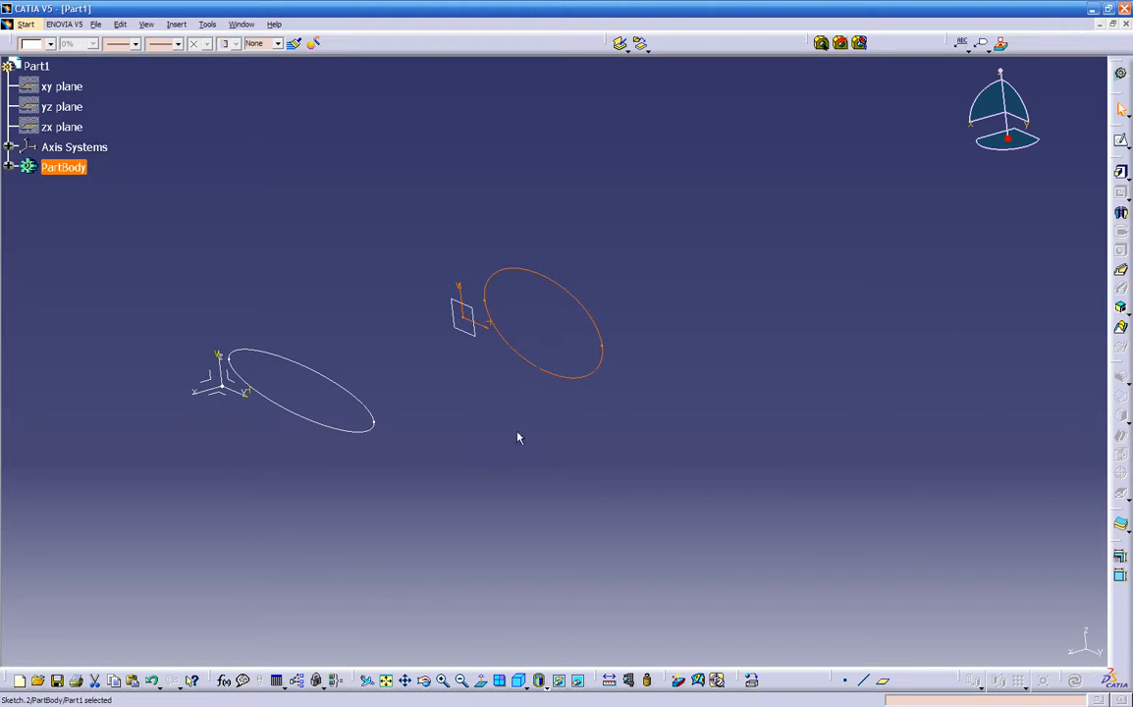
click(1122, 331)
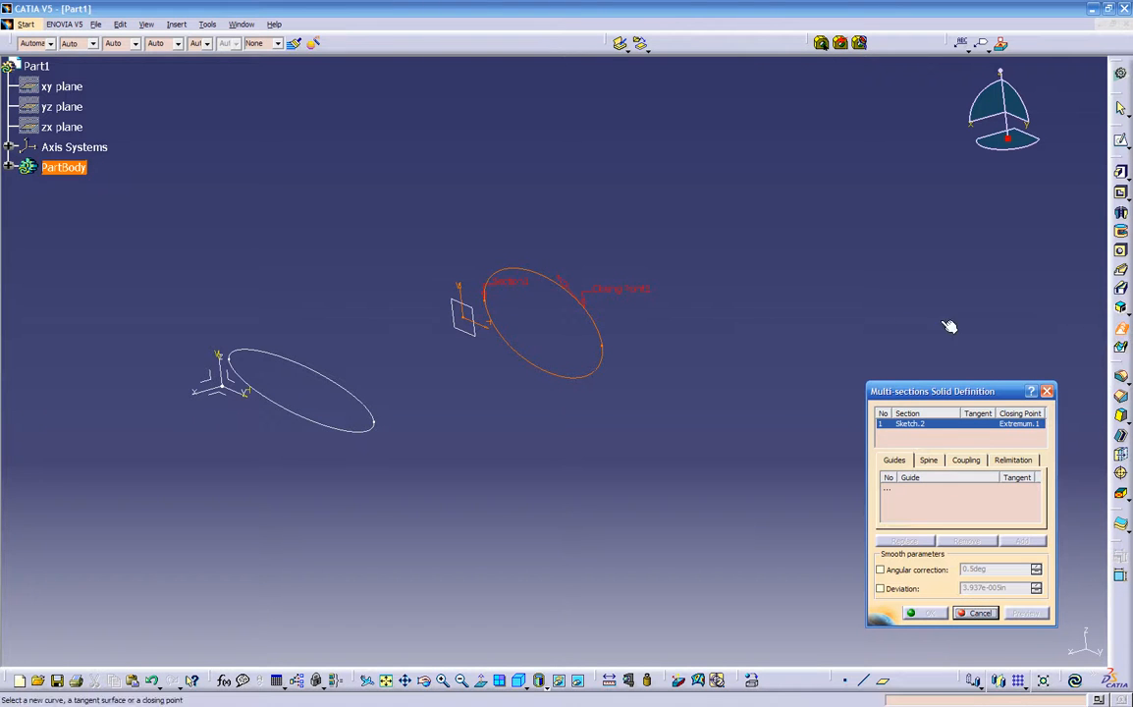
click(339, 382)
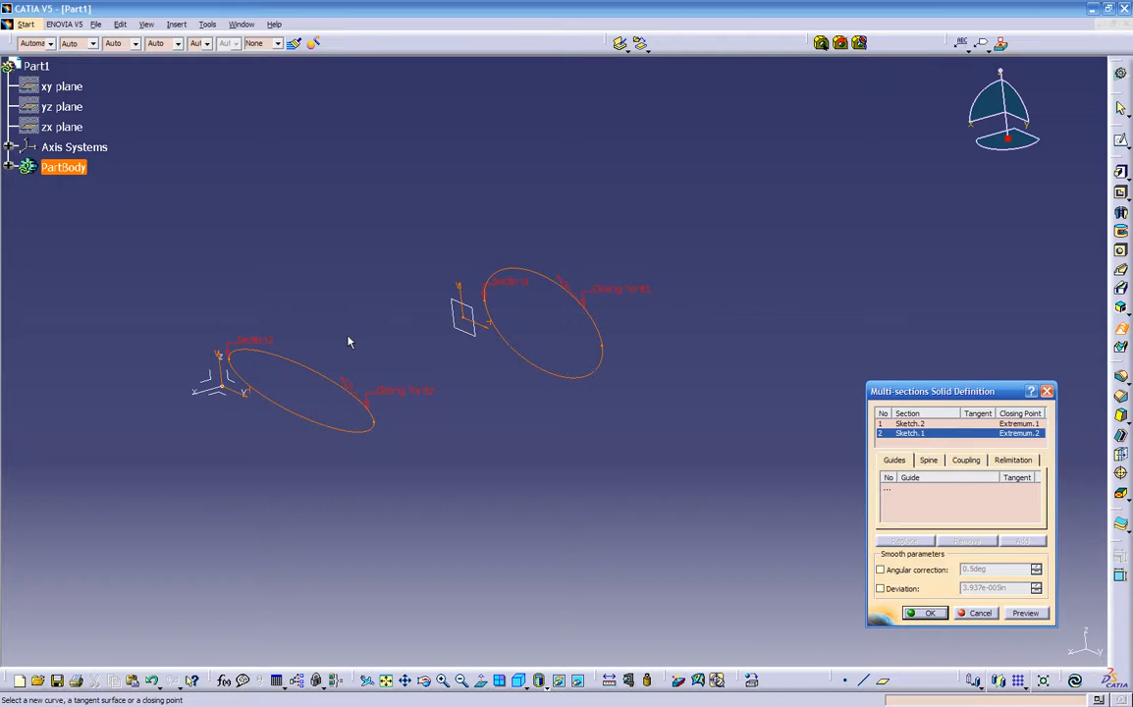
ctrl+middle_drag(479, 414, 523, 351)
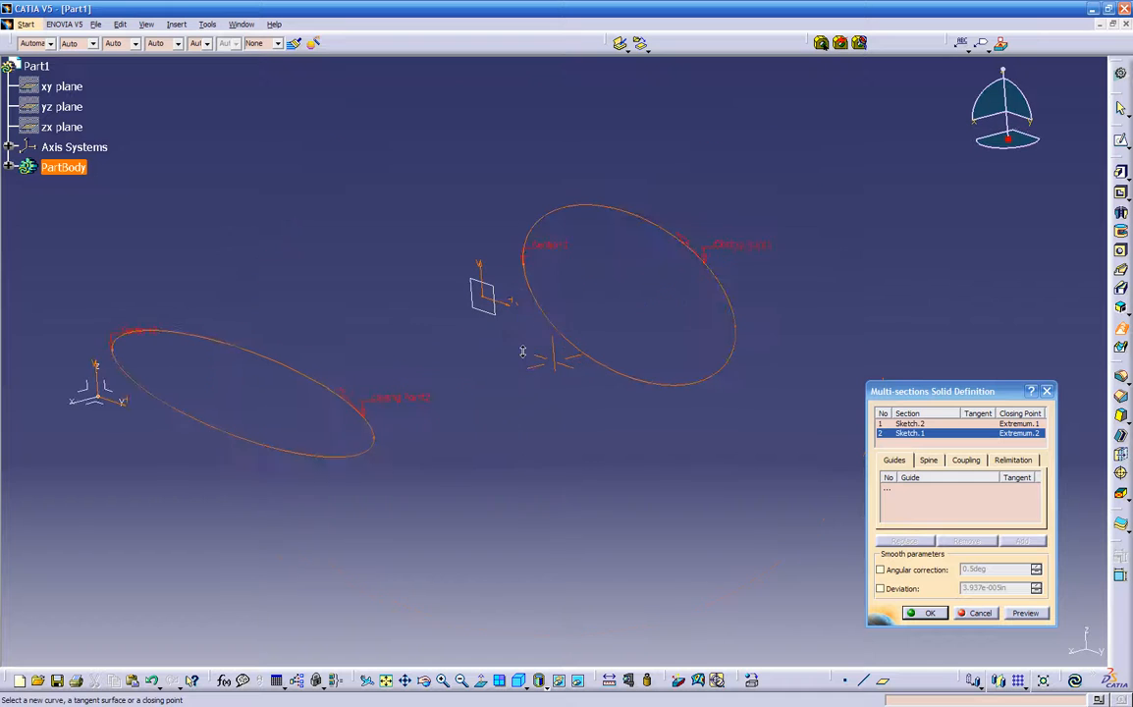
- Reverse the closing direction of the second section, restore it, and inspect the preview of the solid
click(341, 393)
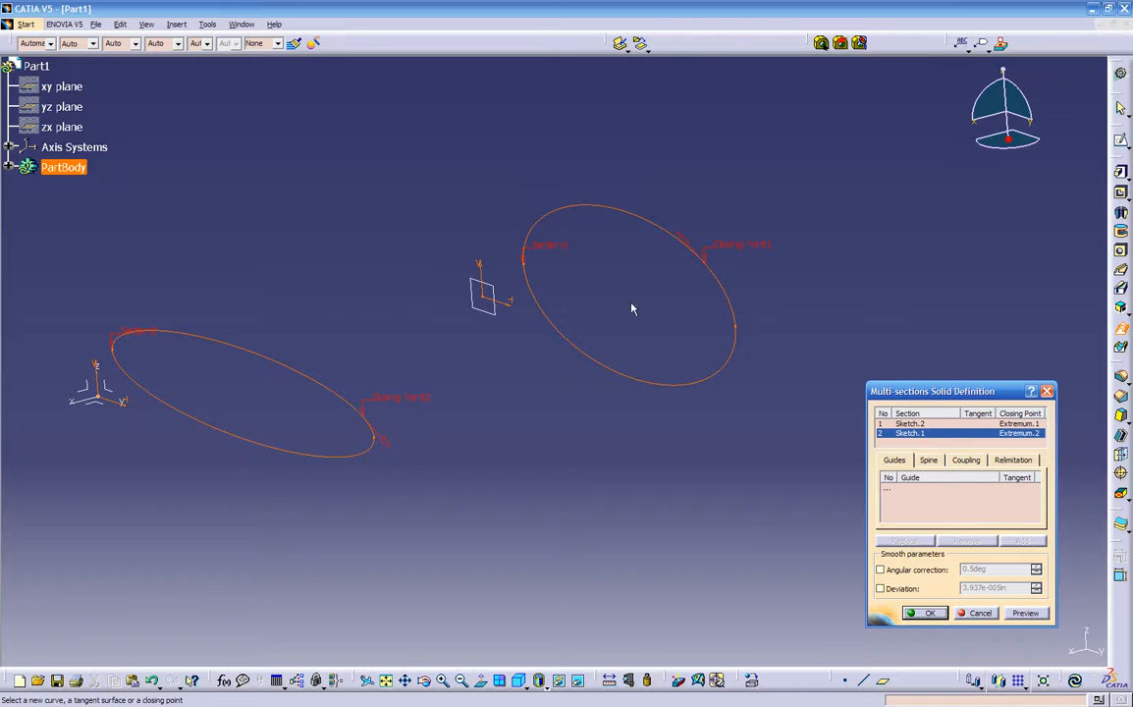
click(390, 456)
middle_drag(597, 499, 761, 379)
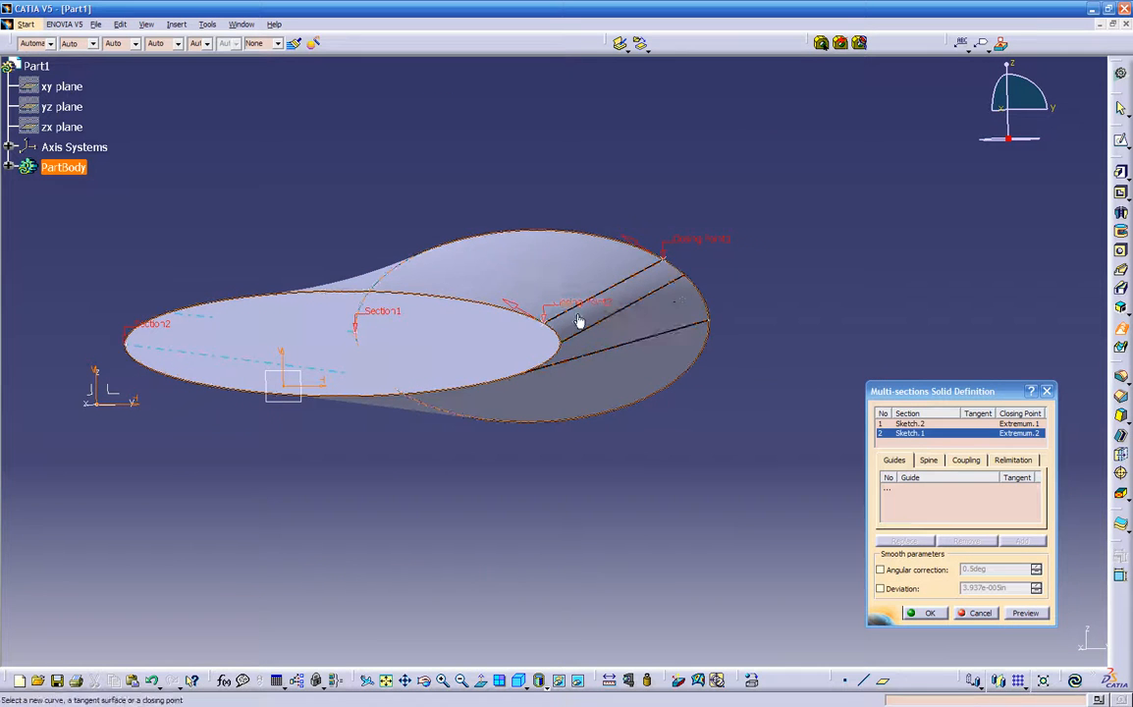
middle_drag(537, 443, 457, 417)
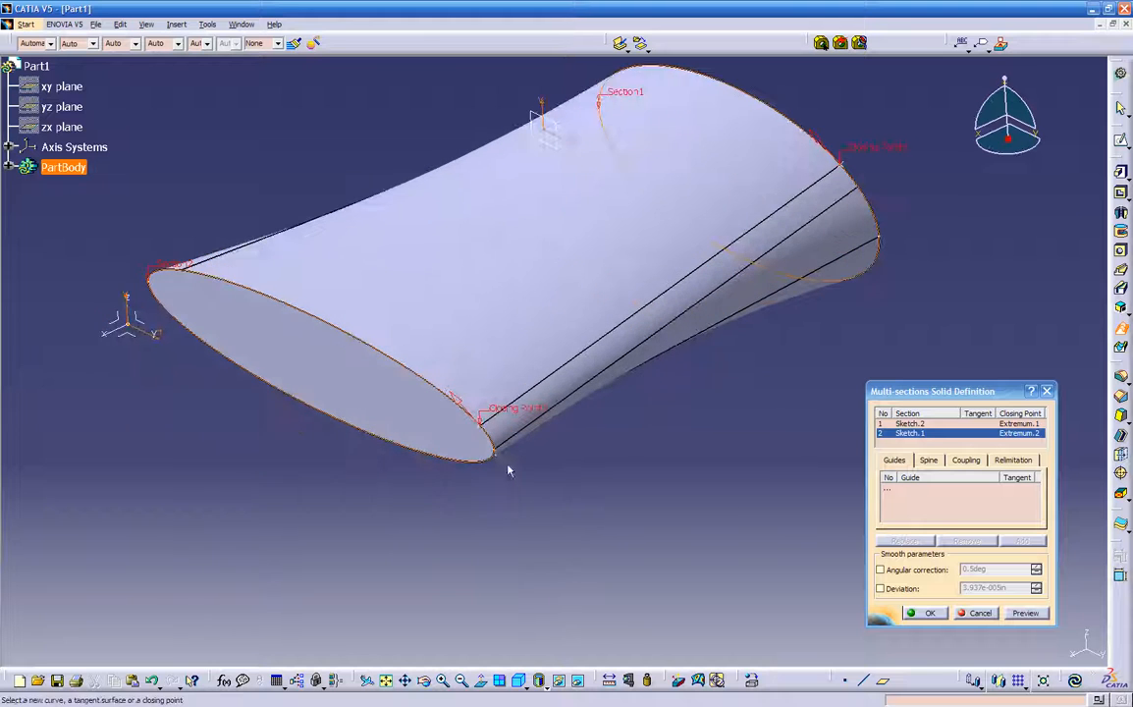
- Try previewing the solid with the second section's closing direction reversed, and restore the matching direction
click(456, 399)
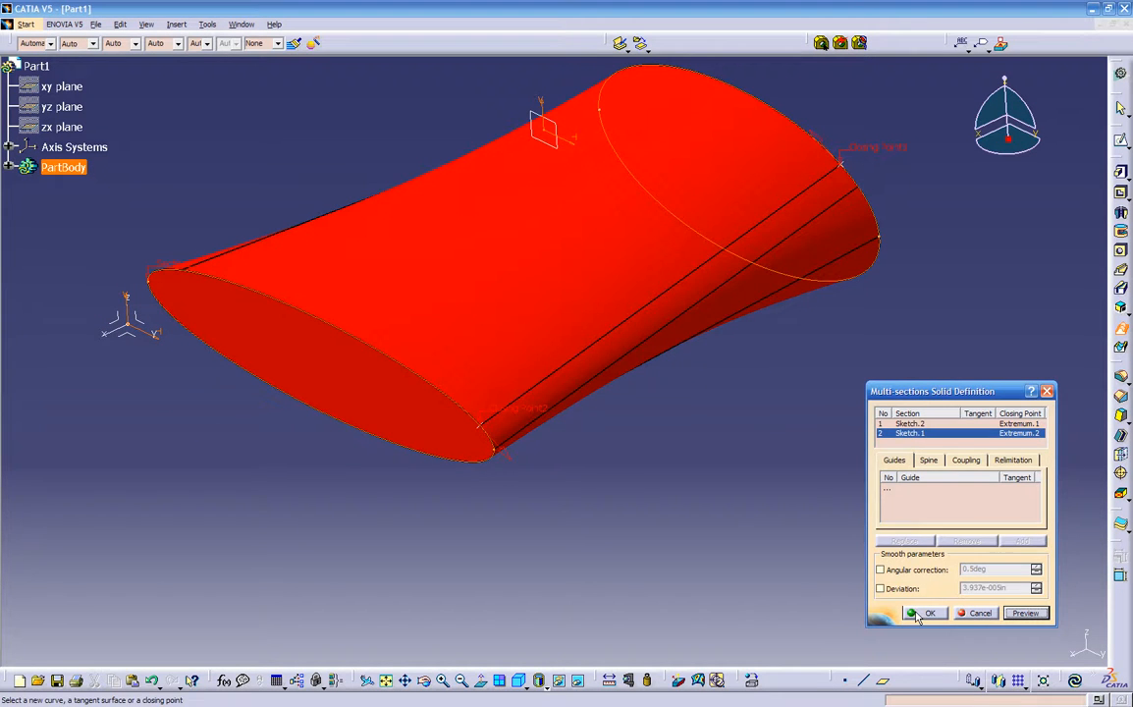
click(1024, 613)
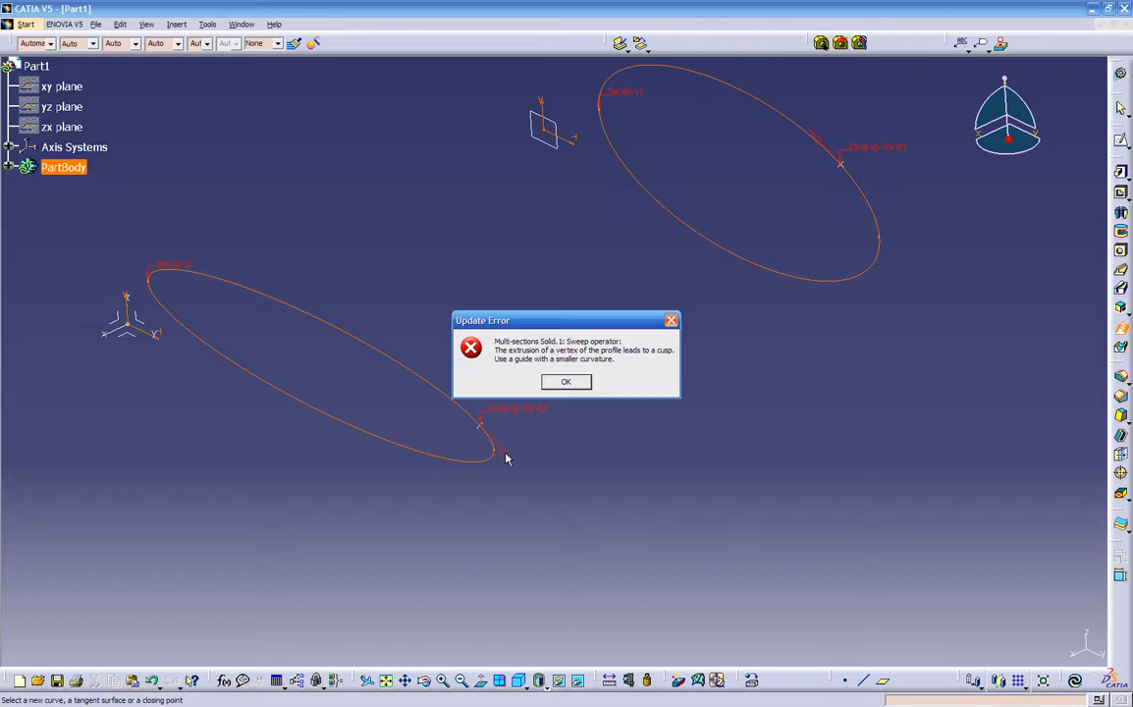
click(568, 382)
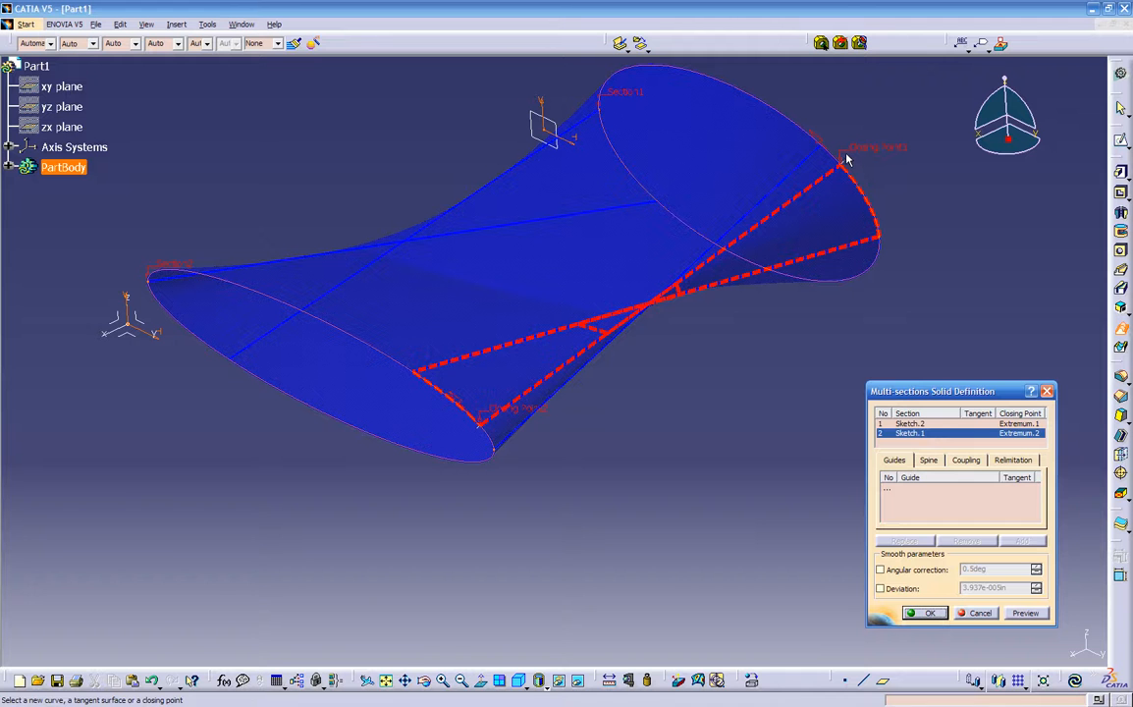
click(1022, 614)
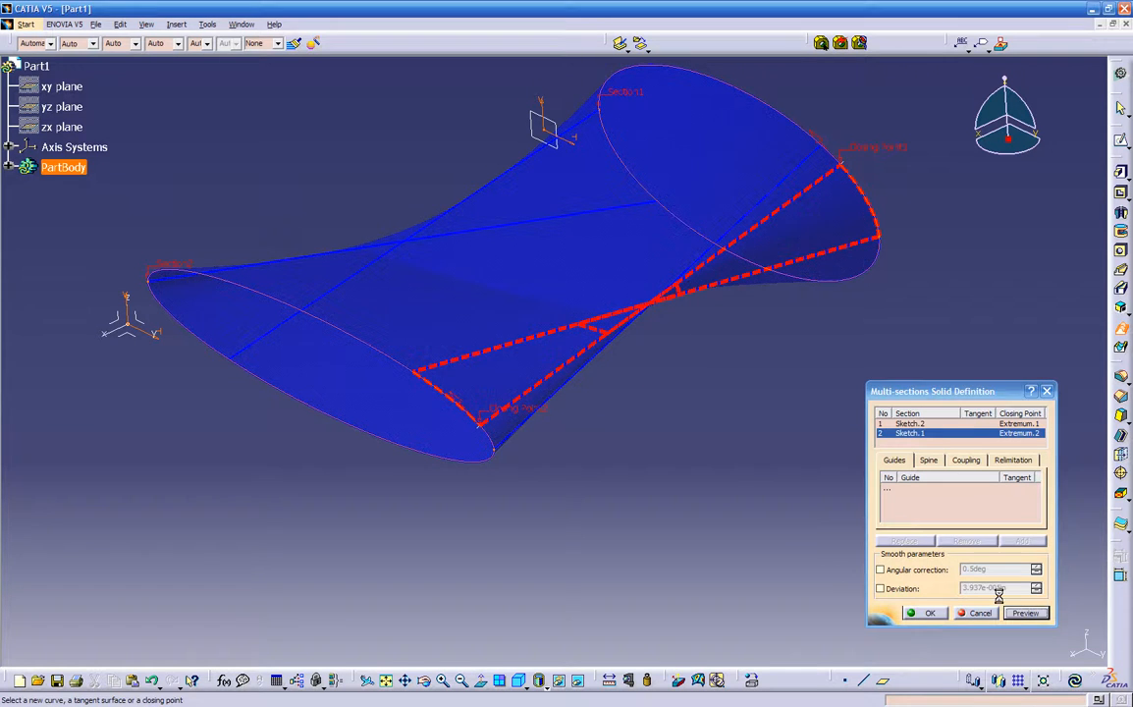
- Apply vertices coupling to the multi-sections solid and preview how the edges connect between the ellipses
middle_drag(526, 536, 666, 453)
right_click(679, 431)
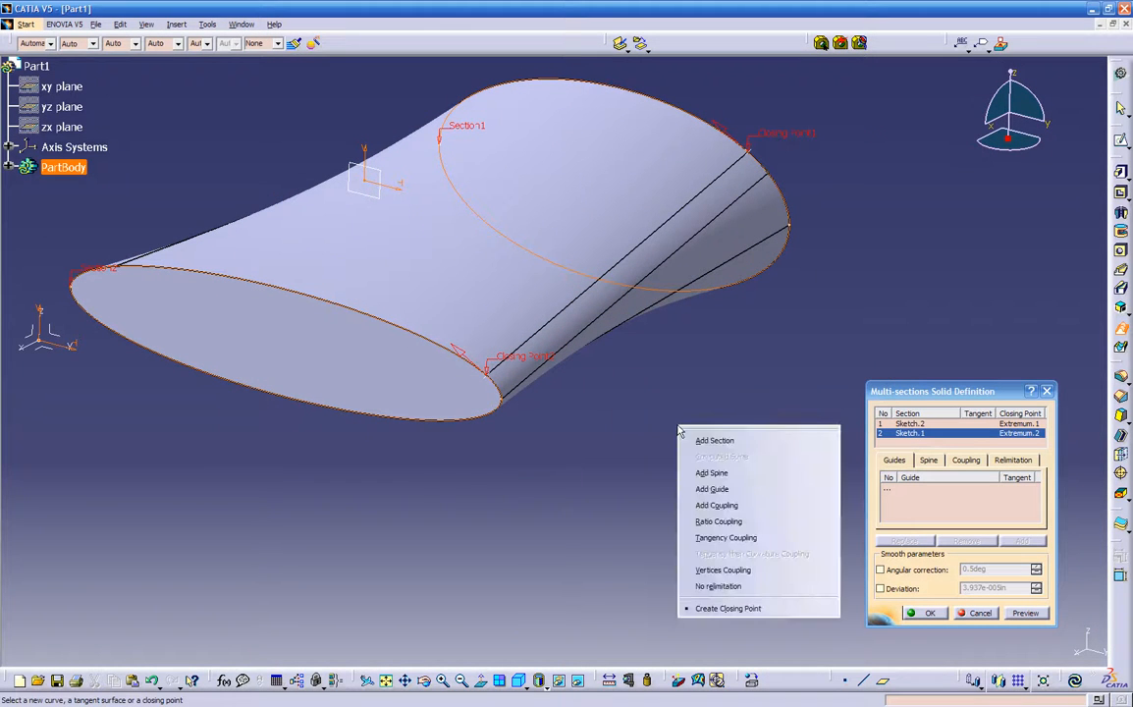
click(721, 574)
click(1021, 613)
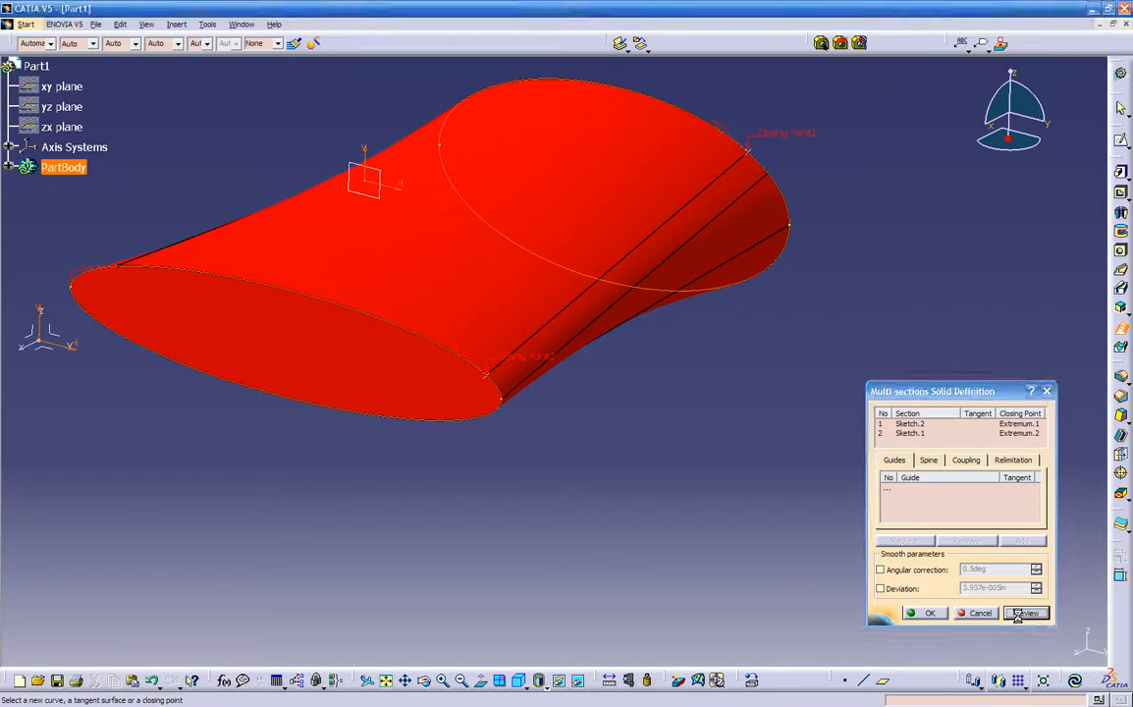
middle_drag(493, 418, 452, 307)
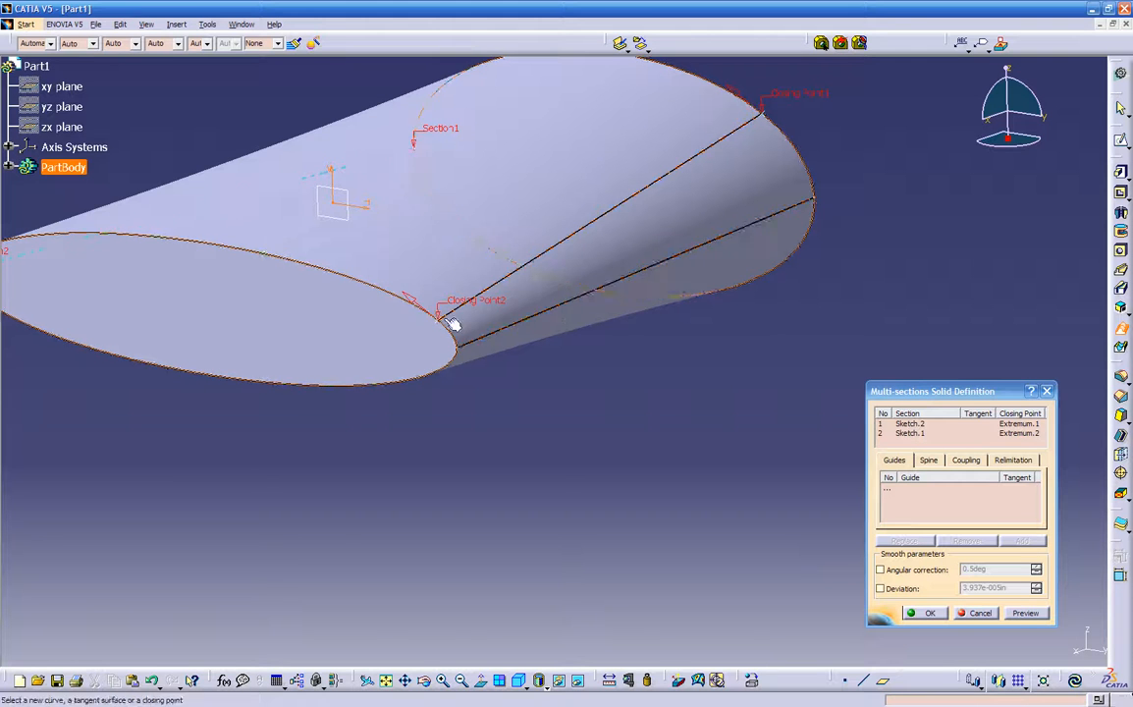
middle_drag(525, 442, 598, 429)
- Switch the section coupling to ratio and preview the resulting edges along the solid's side
right_click(659, 405)
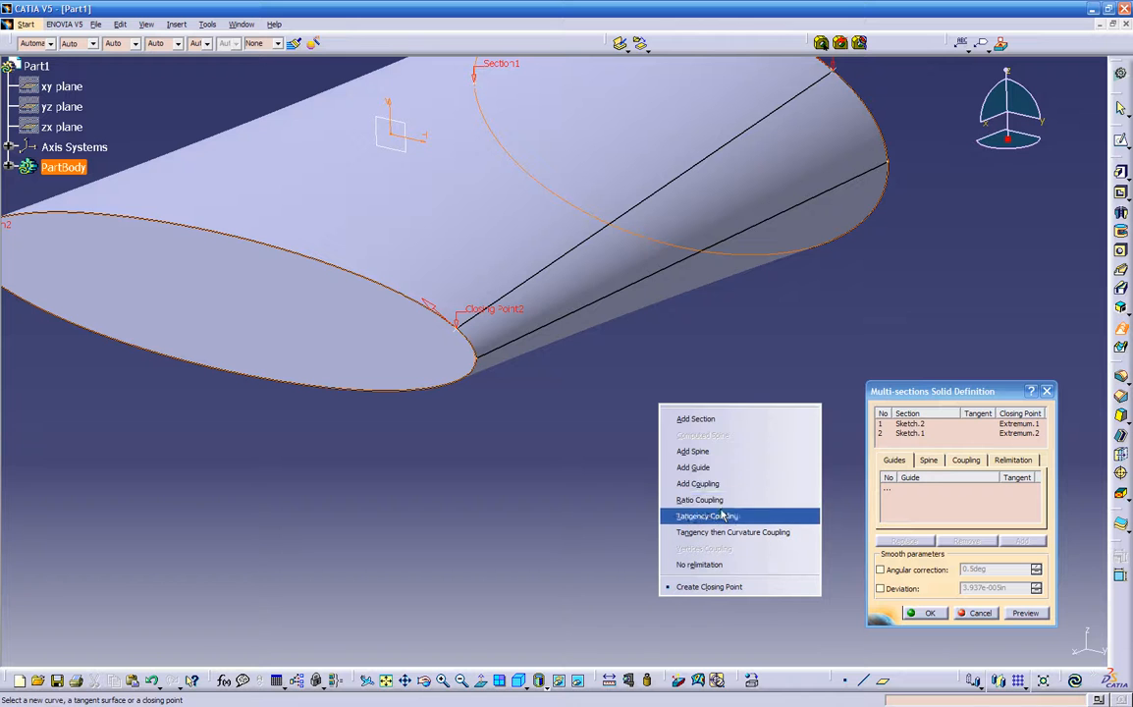
click(720, 500)
click(1024, 613)
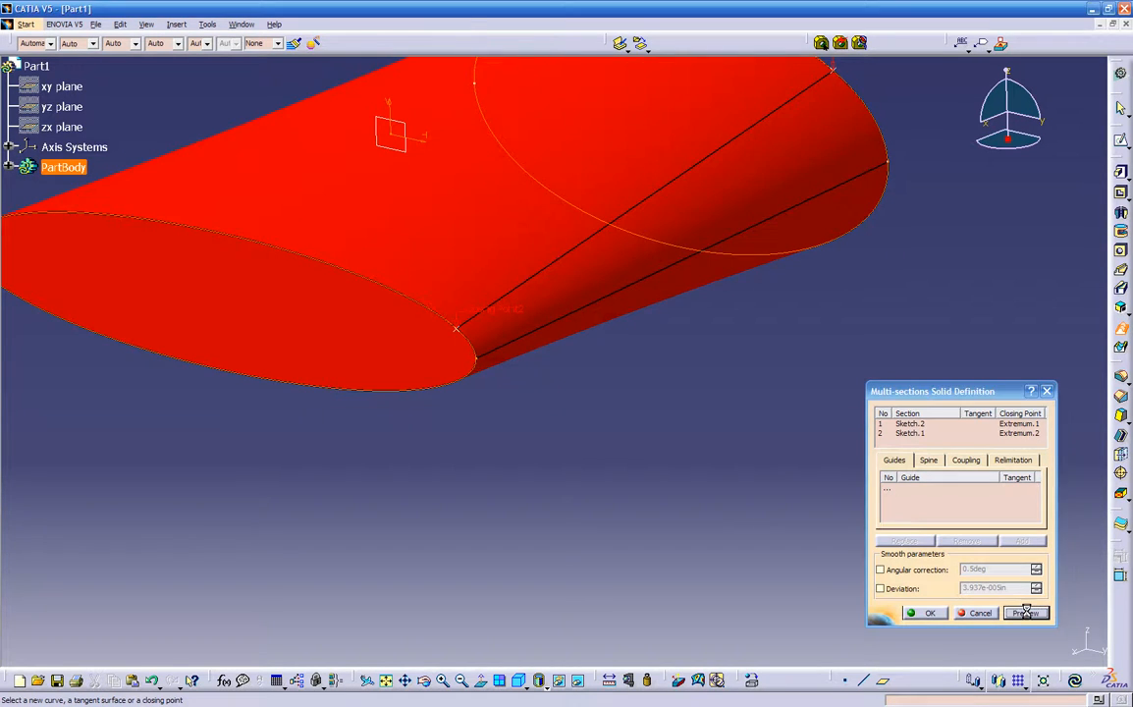
mouse_move(539, 390)
middle_down()
mouse_move(602, 333)
mouse_move(693, 318)
mouse_move(703, 285)
middle_up()
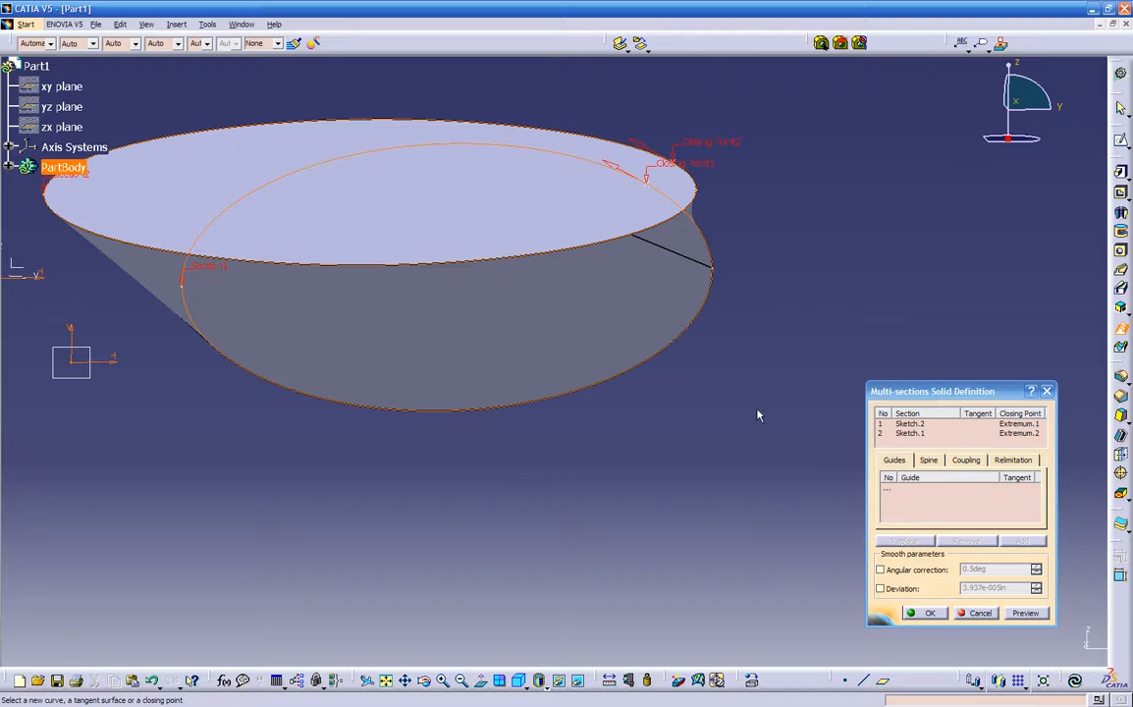
- Return the multi-sections solid to vertices coupling and examine the preview from several angles
right_click(751, 341)
click(792, 482)
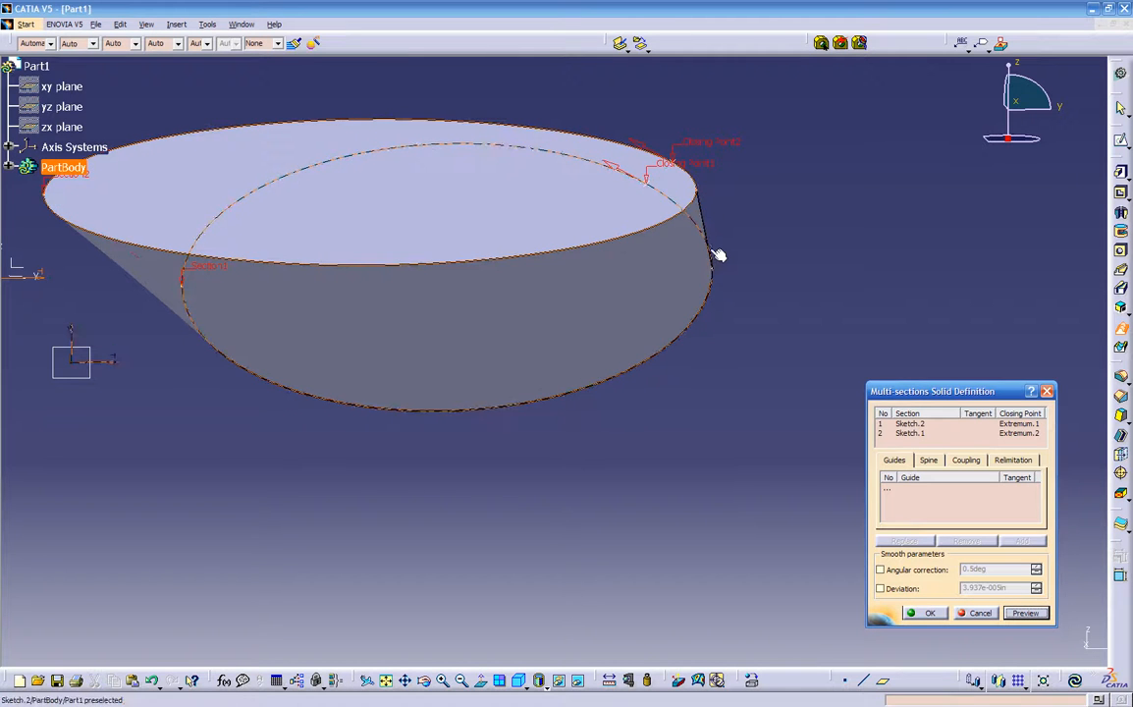
middle_drag(442, 251, 504, 253)
middle_drag(397, 300, 329, 361)
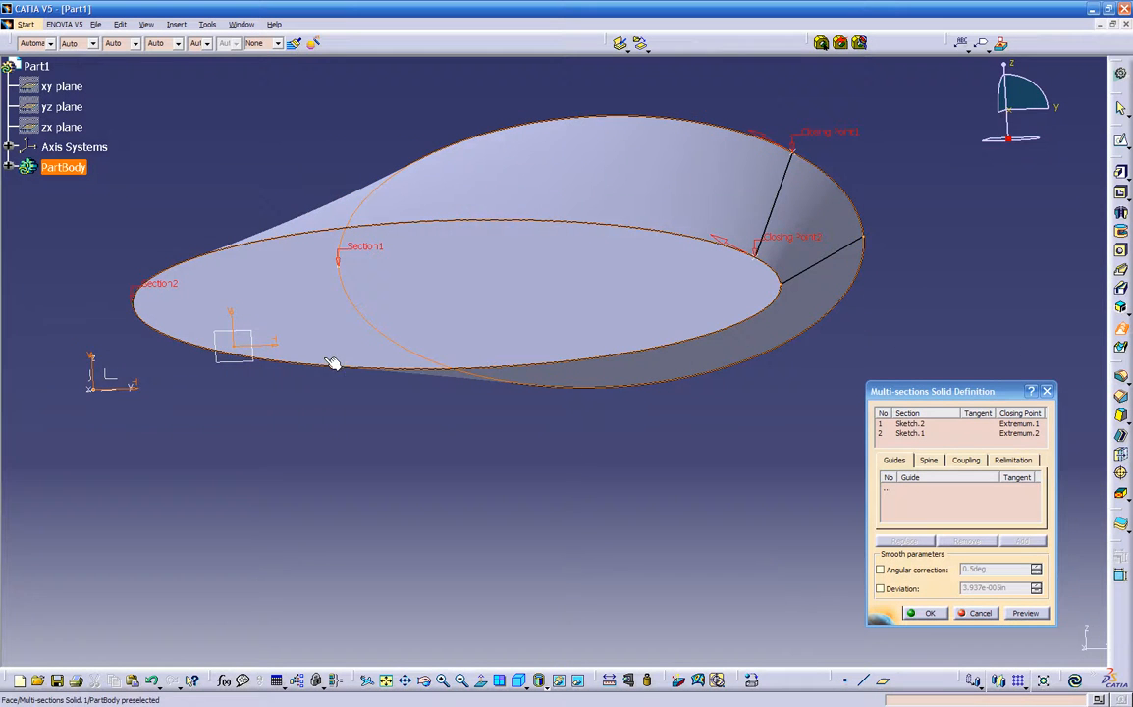
middle_drag(539, 425, 523, 337)
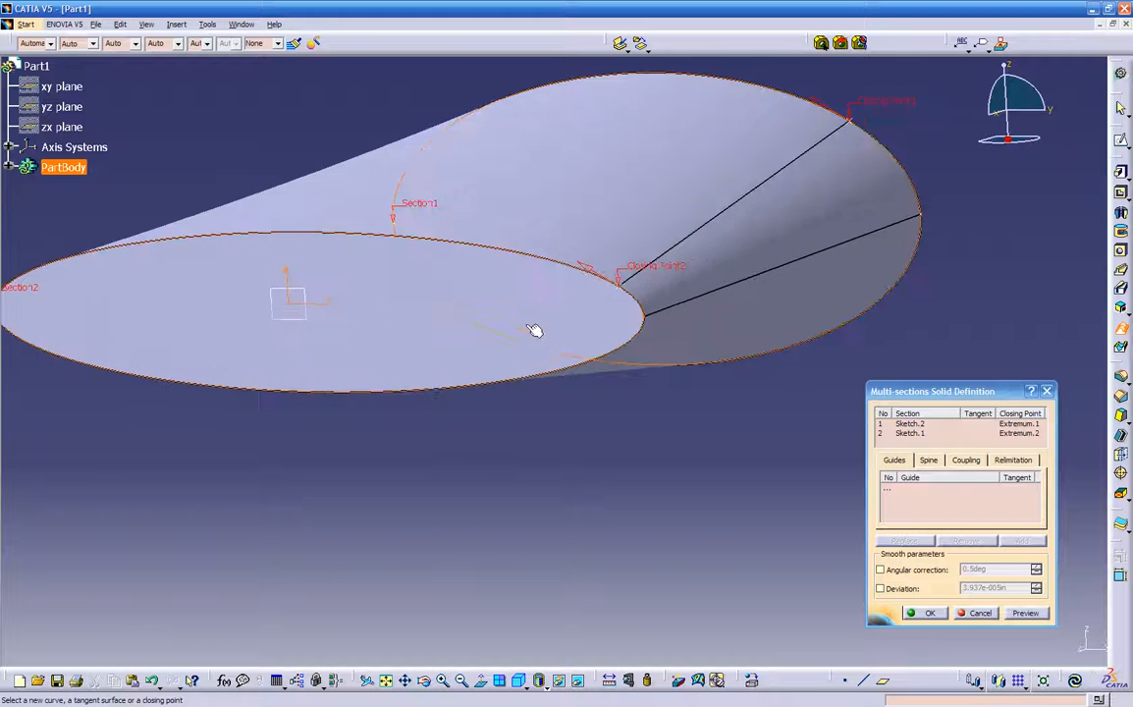
mouse_move(582, 221)
middle_down()
mouse_move(569, 265)
mouse_move(492, 352)
mouse_move(493, 431)
mouse_move(470, 465)
mouse_move(478, 361)
middle_up()
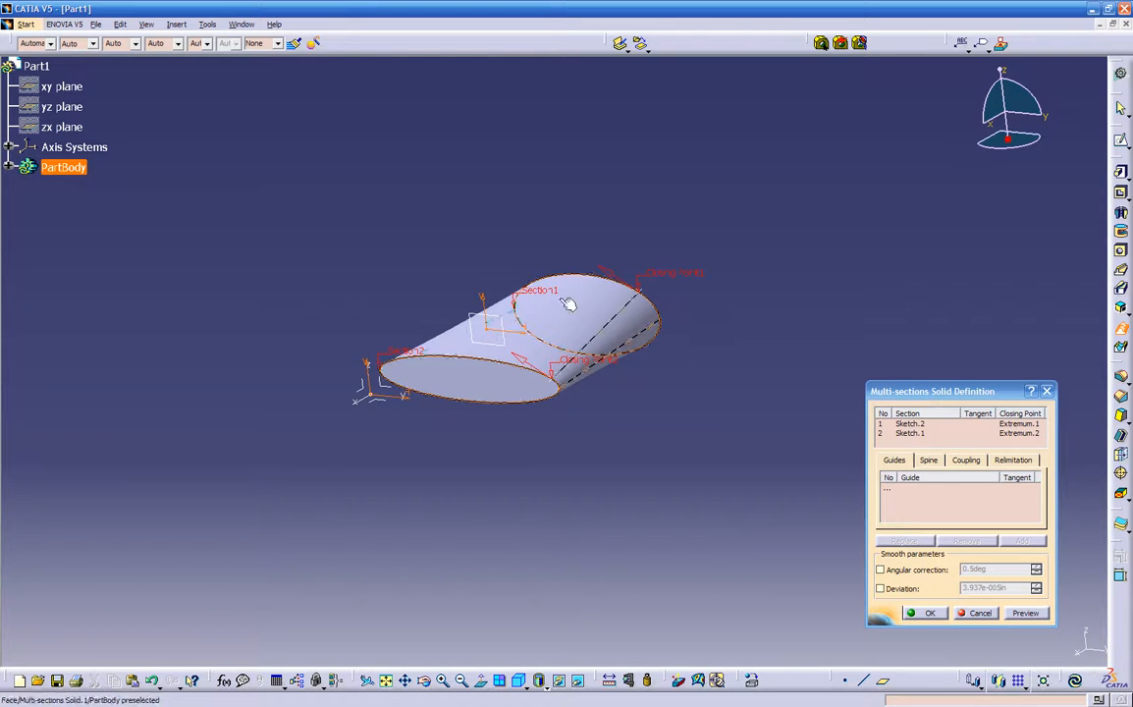
- Change the section coupling to tangency and preview the solid's shape for comparison
right_click(719, 378)
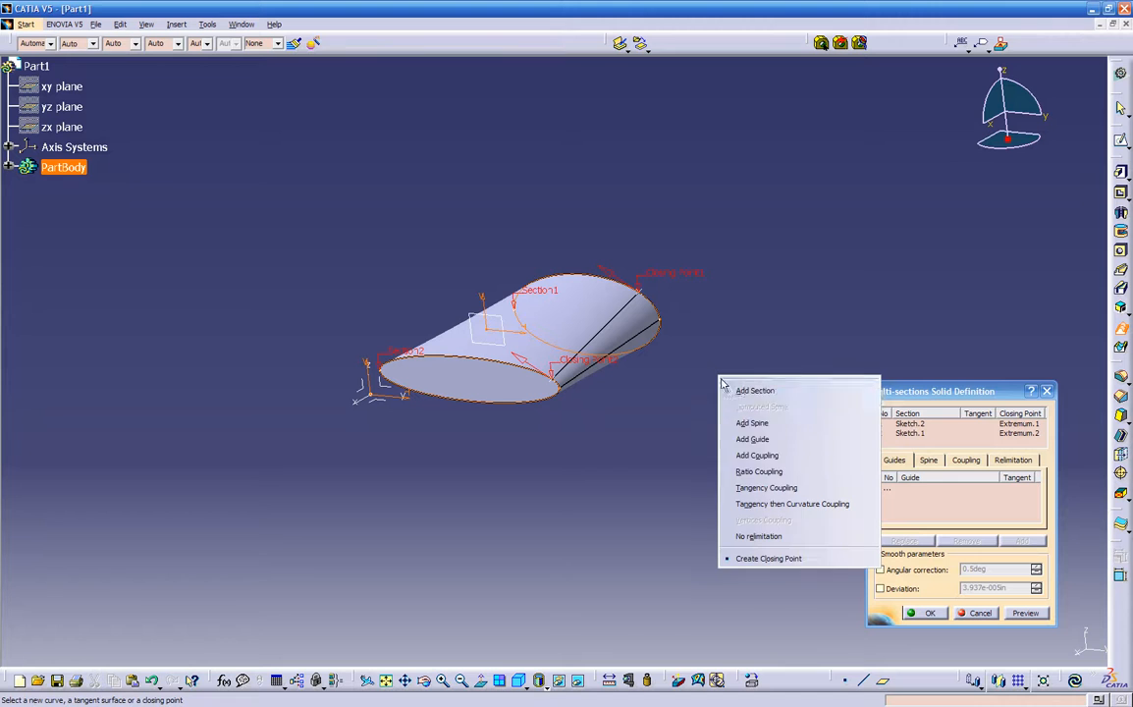
click(782, 488)
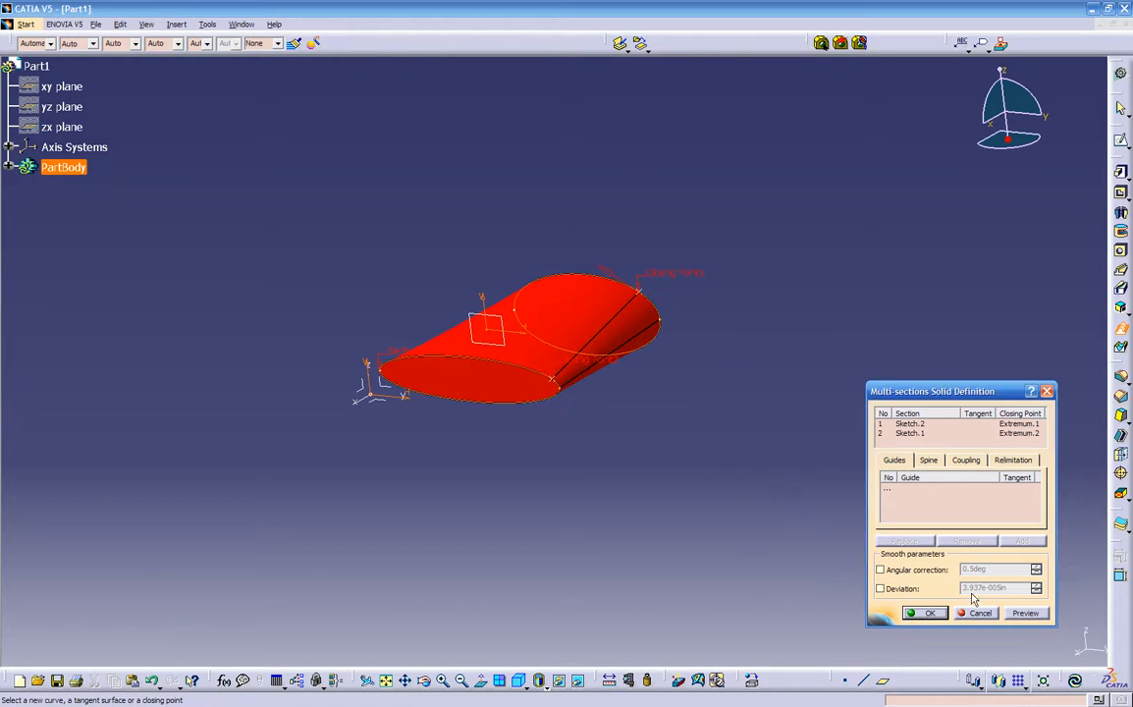
click(1021, 613)
middle_drag(687, 487, 711, 321)
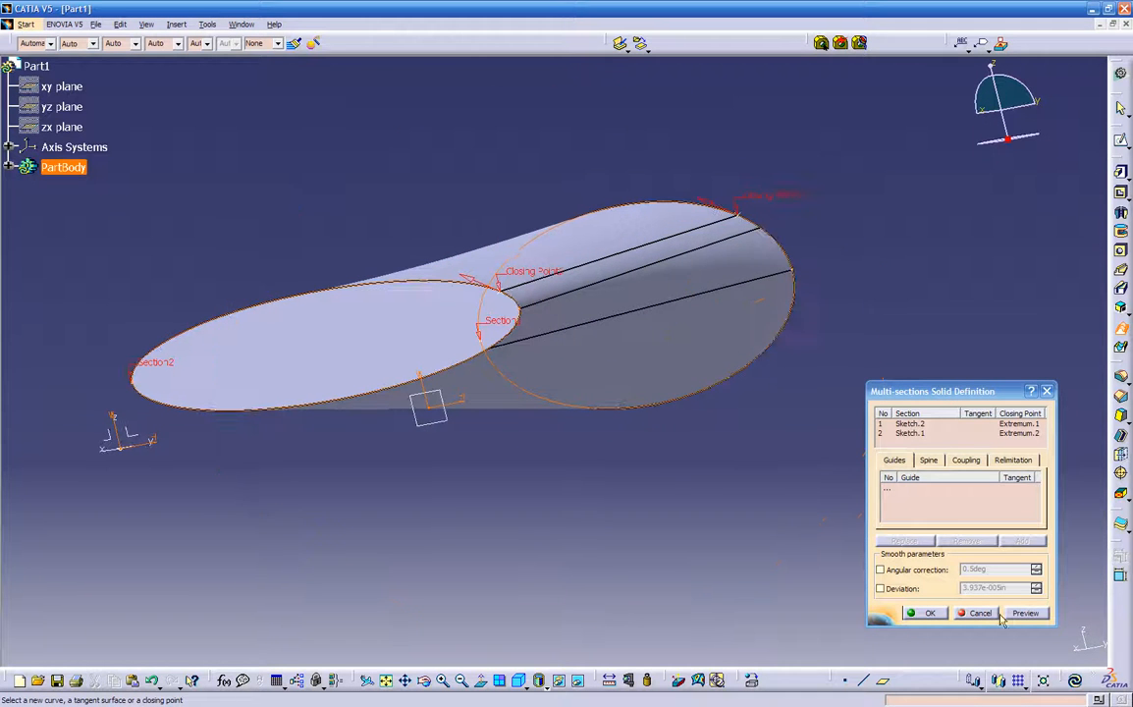
- Set the section coupling to vertices and create the multi-sections solid between the two ellipses
right_click(688, 467)
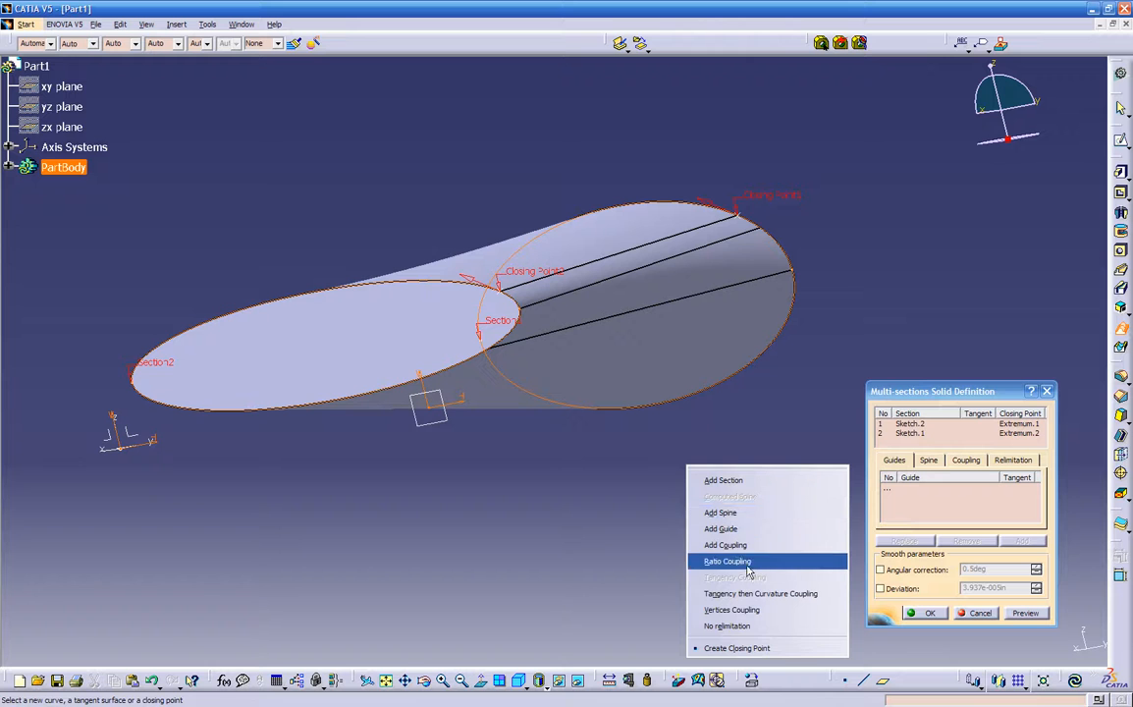
click(743, 611)
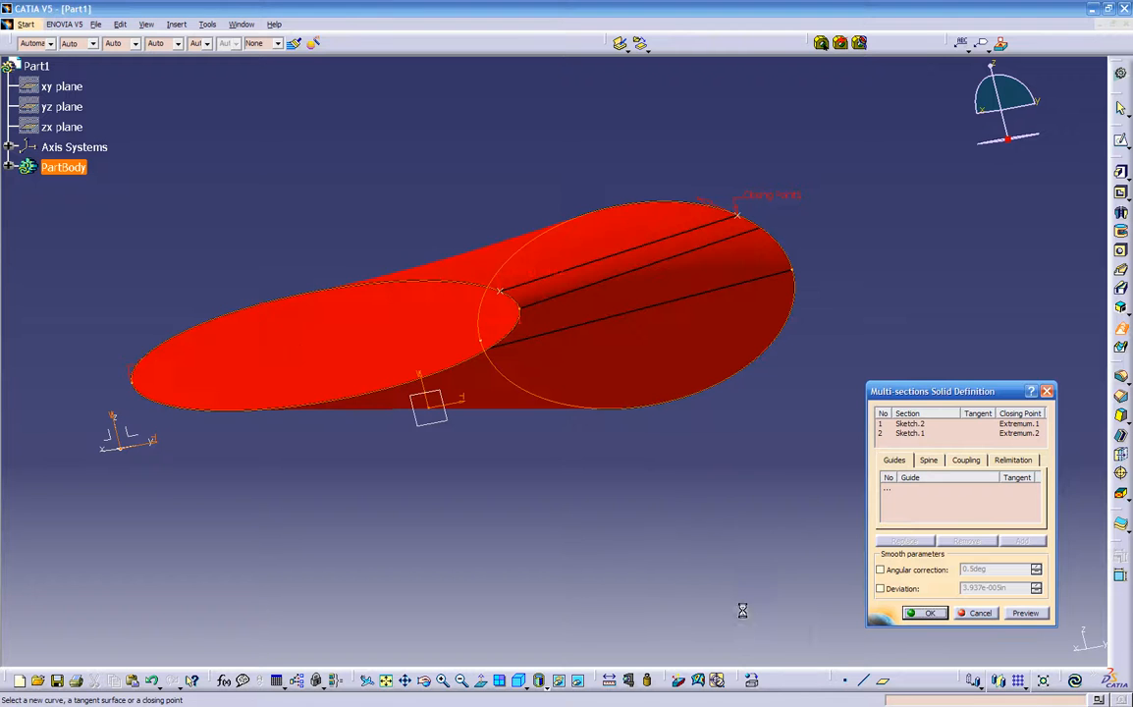
click(1025, 613)
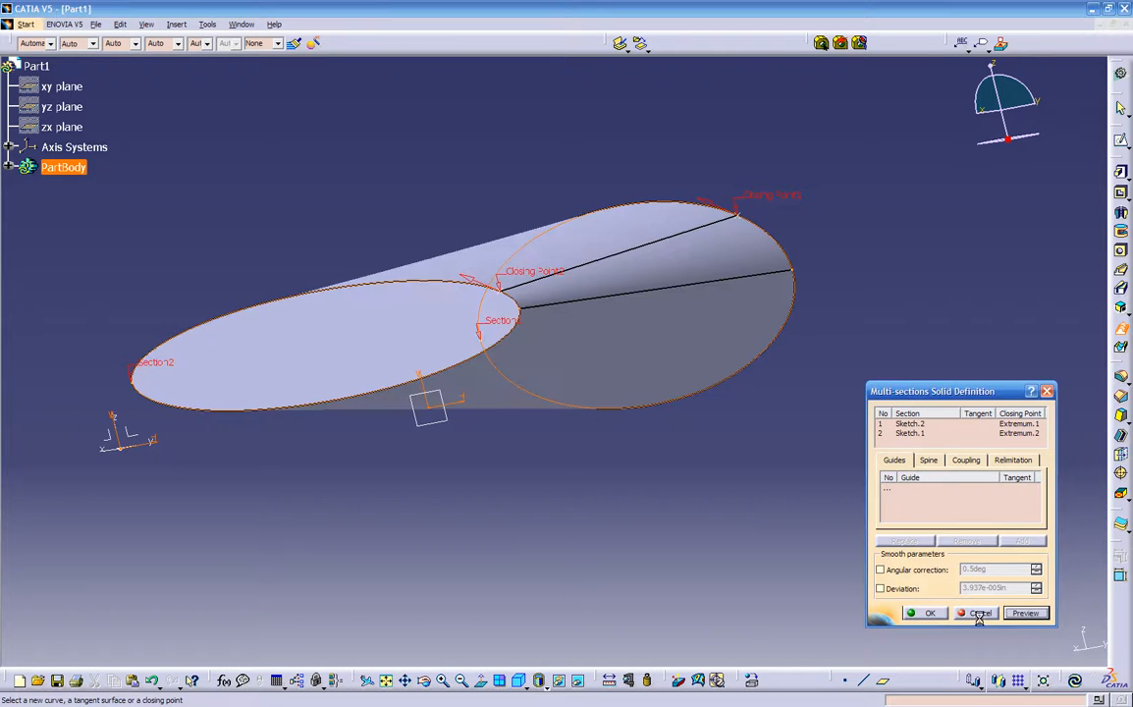
click(930, 613)
middle_drag(684, 465, 948, 496)
middle_drag(414, 482, 476, 411)
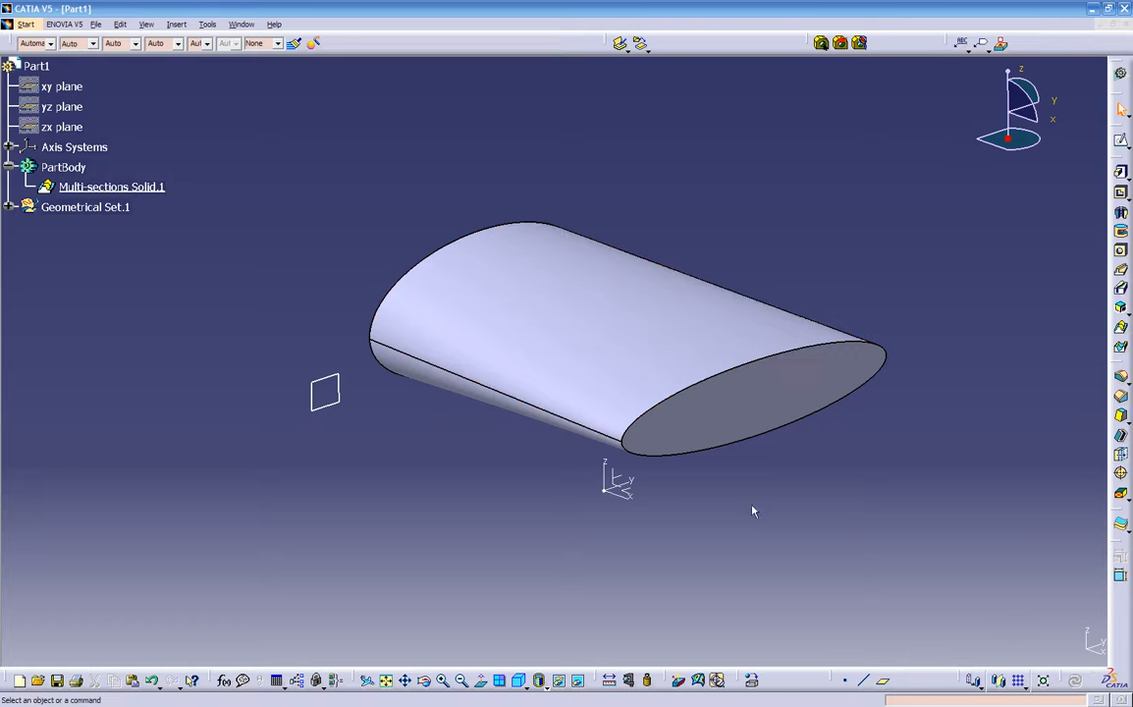
- Shell the multi-sections solid with both elliptical end faces removed and a new default inside thickness
click(1121, 454)
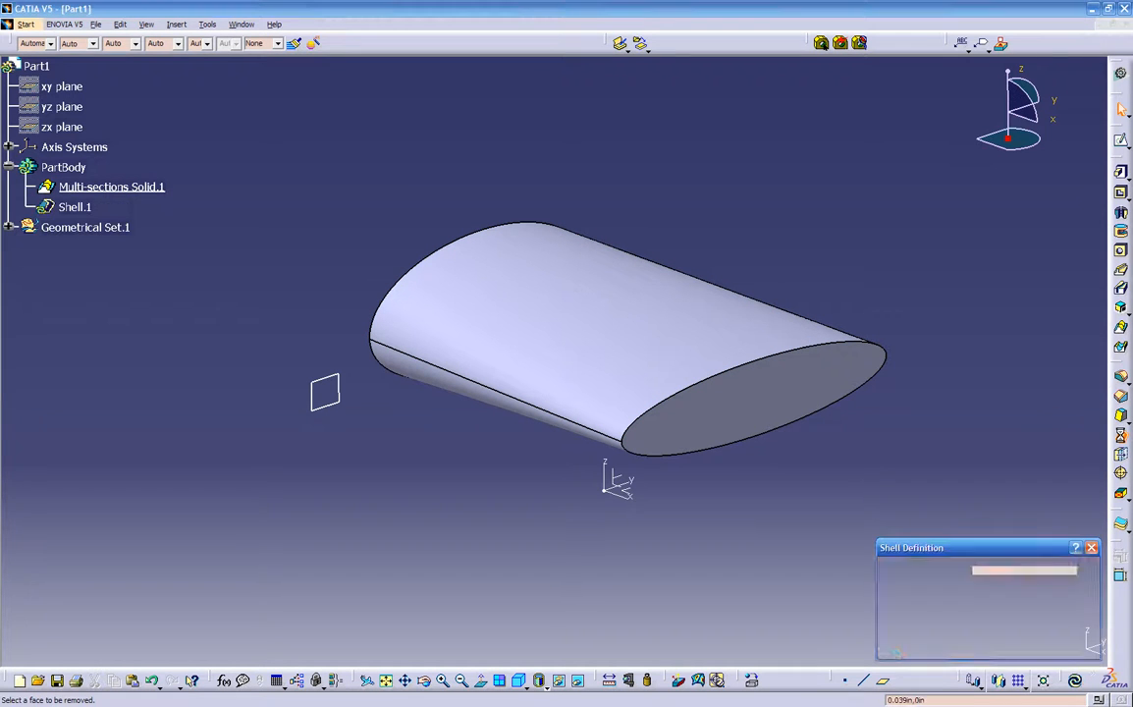
click(785, 387)
middle_drag(399, 503, 340, 391)
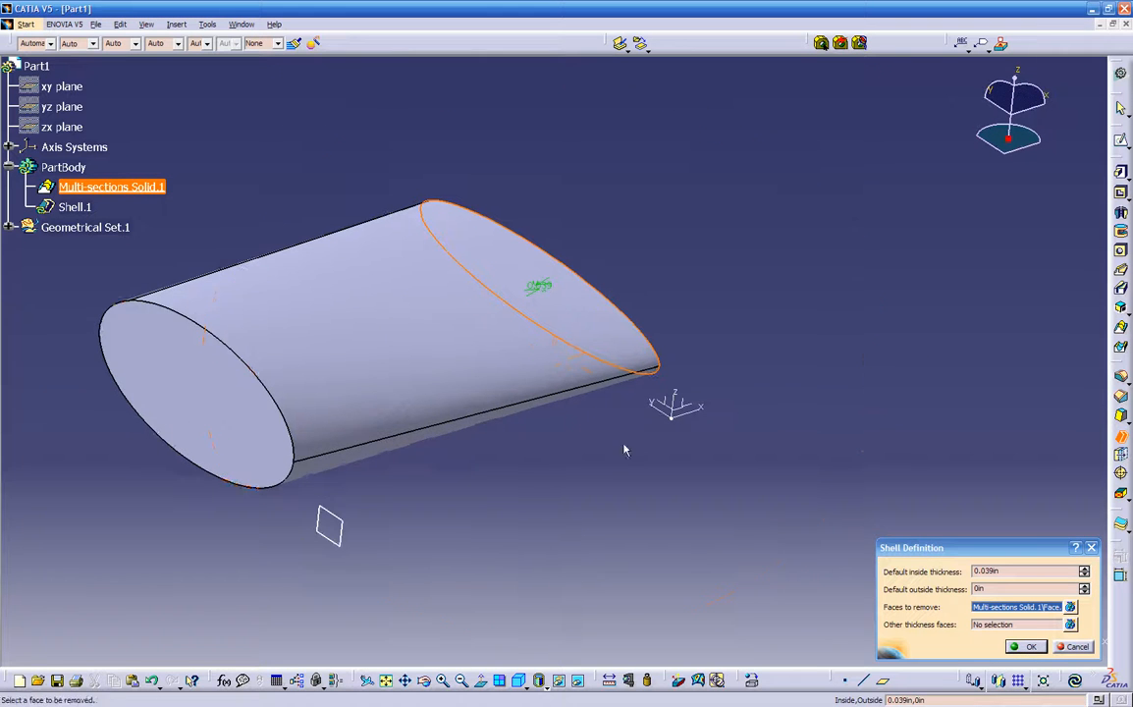
click(234, 447)
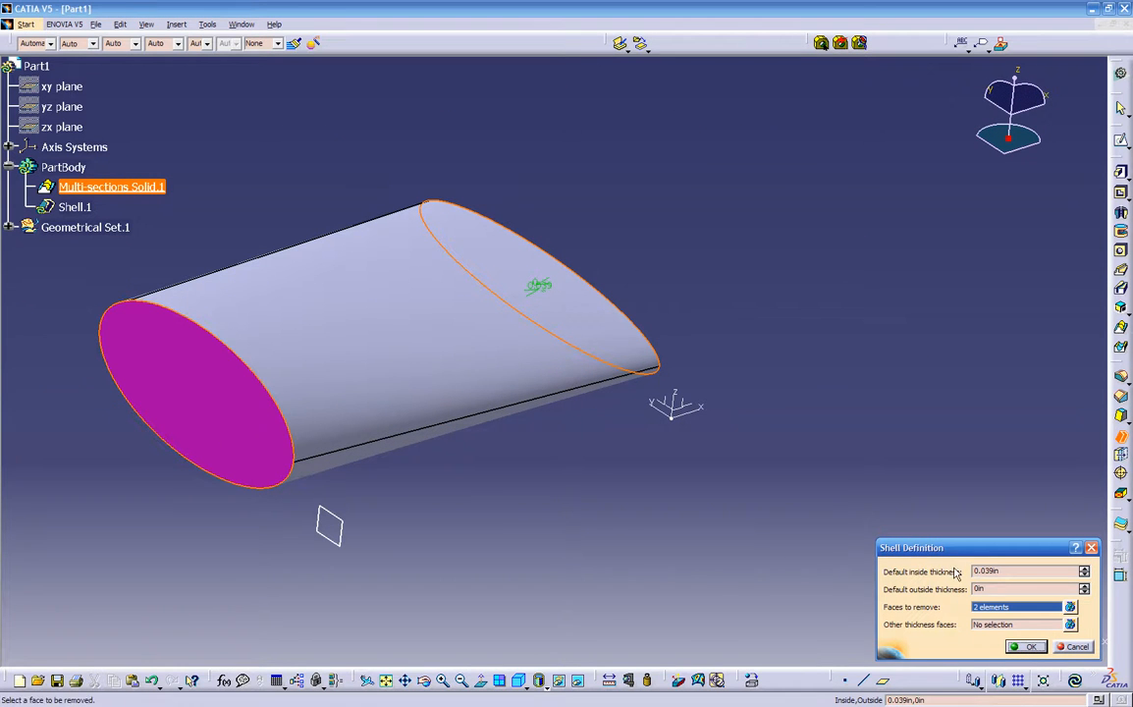
drag(1004, 571, 889, 563)
text(.)
key(Return)
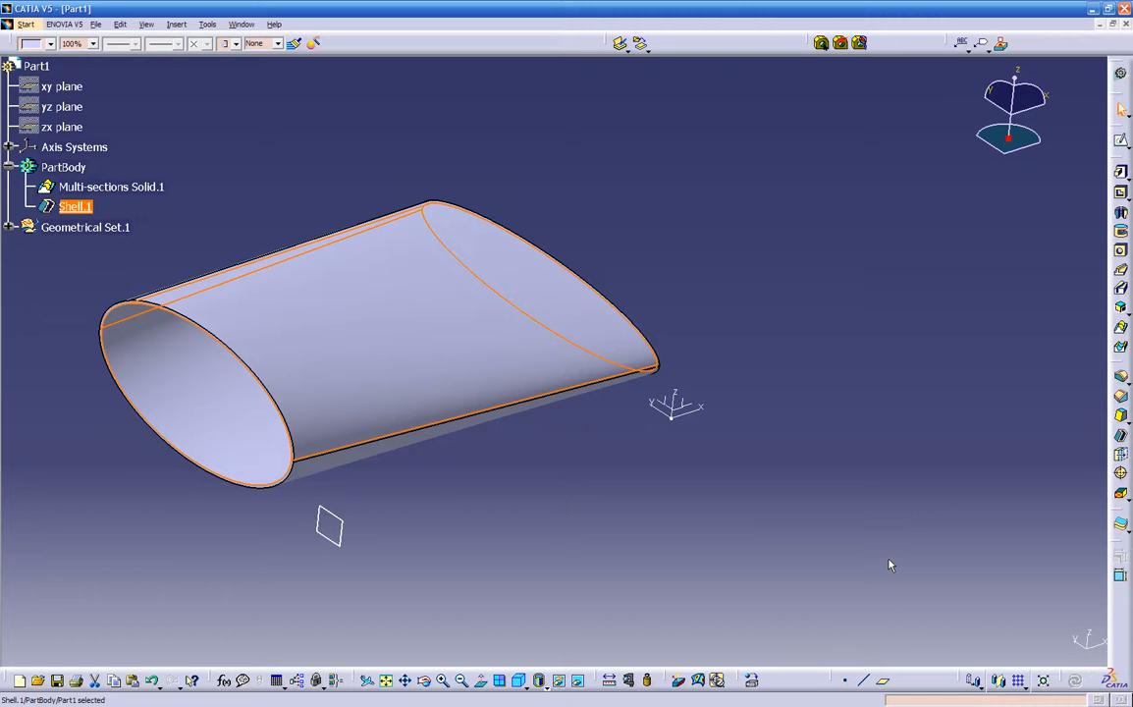
click(772, 506)
middle_drag(630, 526, 823, 479)
middle_drag(404, 567, 356, 462)
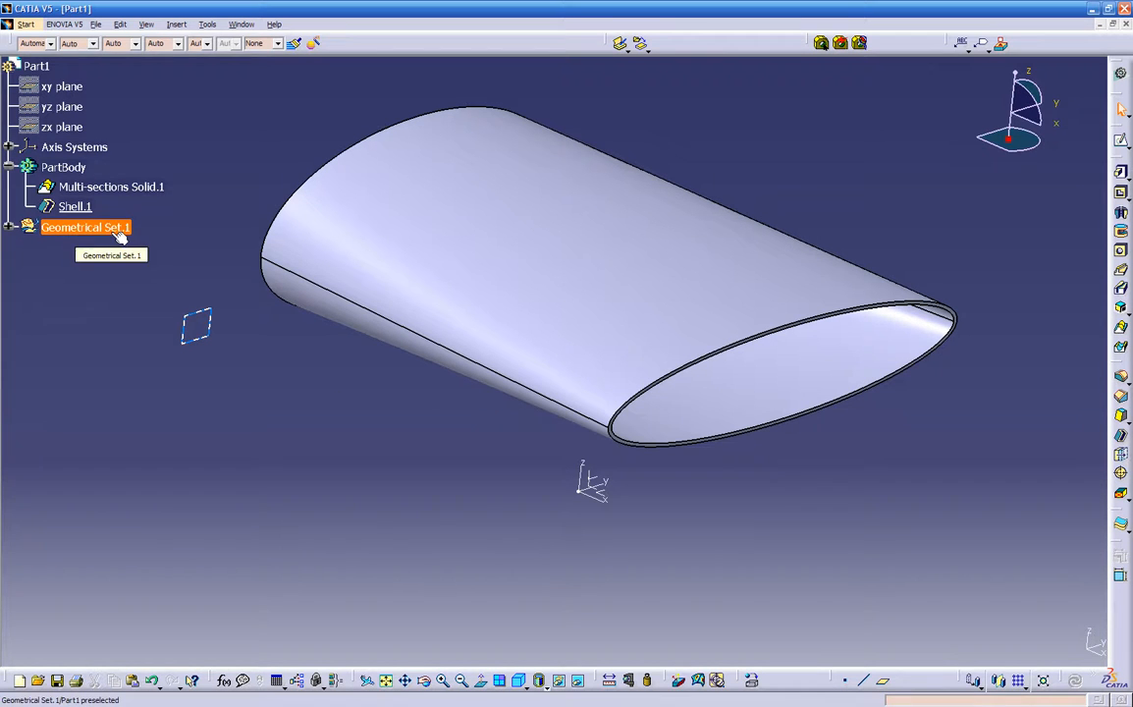
- Insert a new geometrical set named "use for ribs" under Part1
click(175, 25)
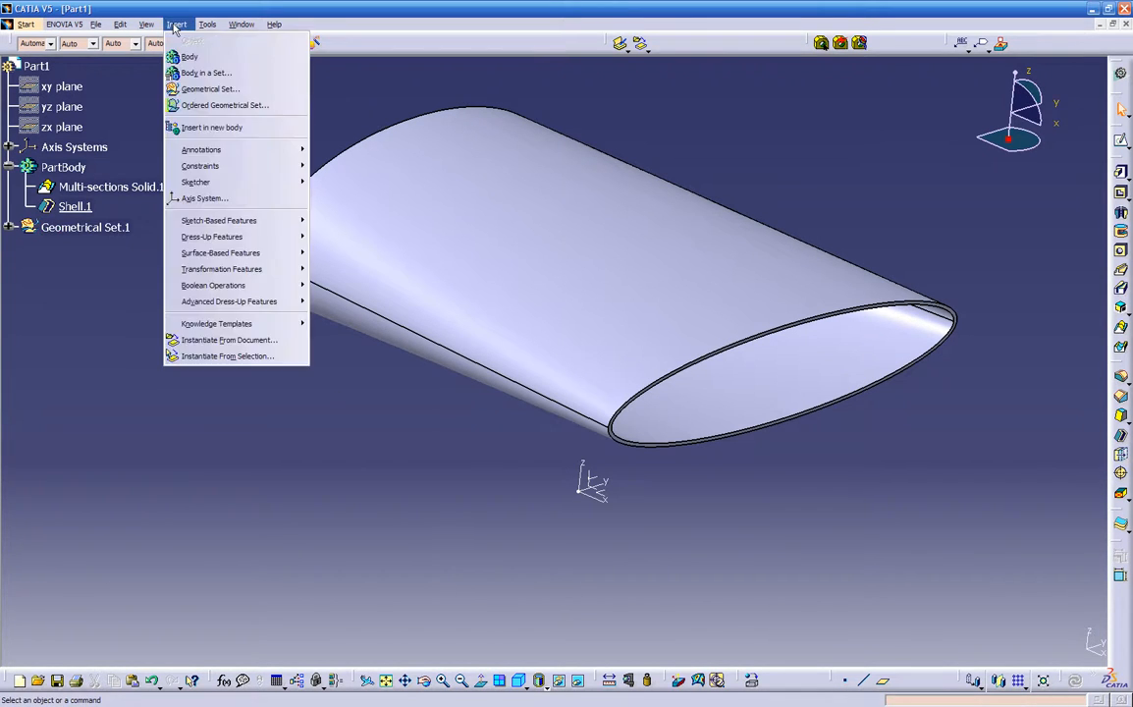
click(182, 87)
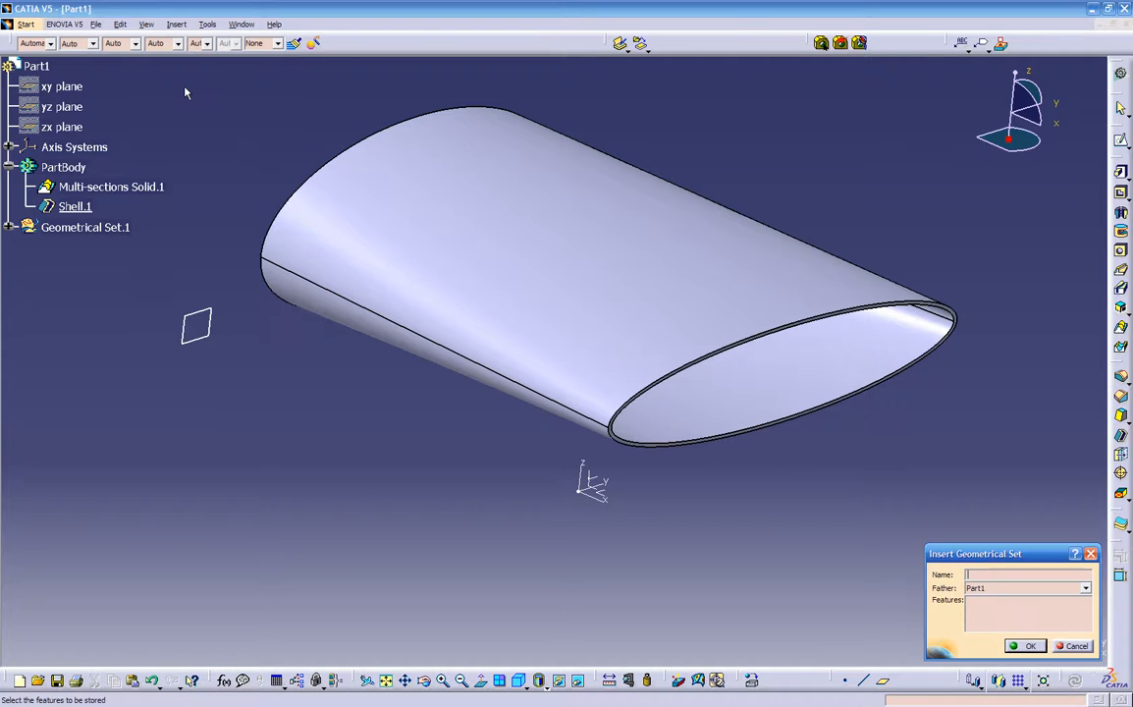
click(1021, 574)
text(use for ribs)
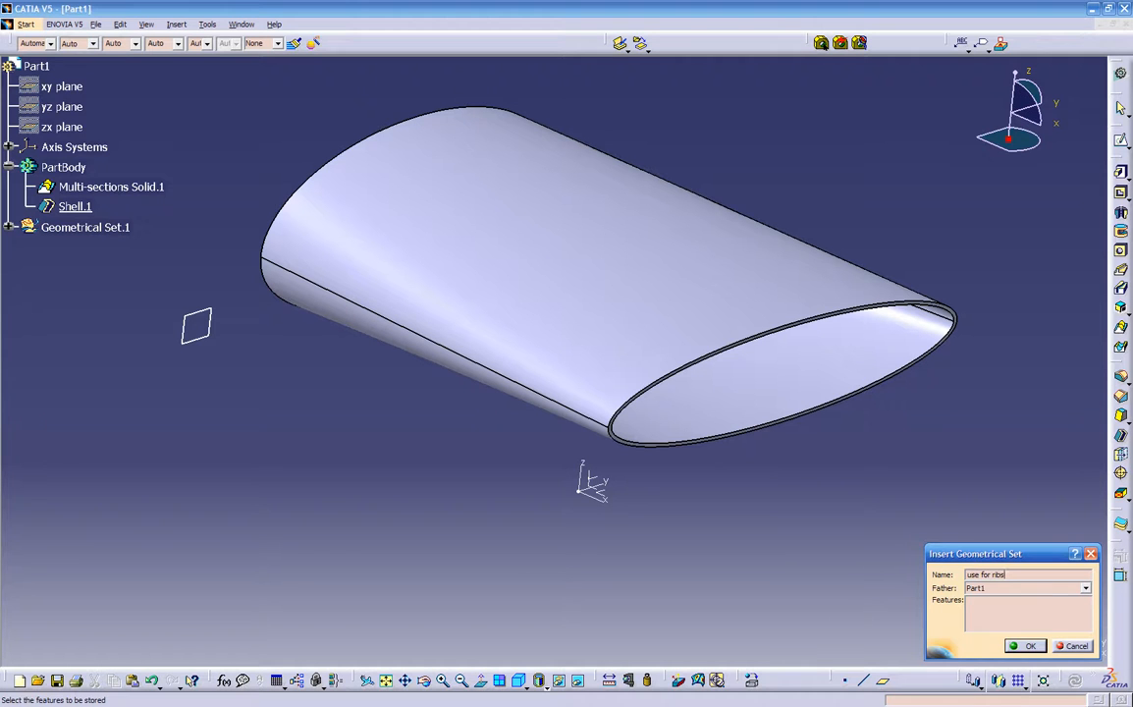
key(Return)
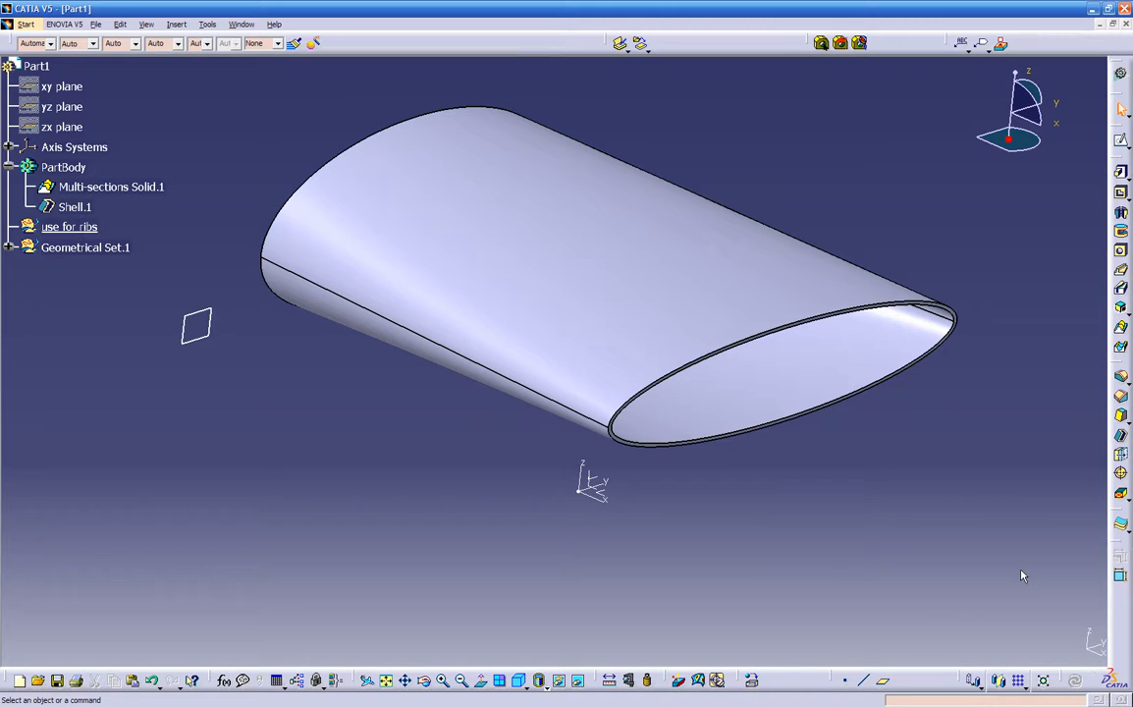
- Define Geometrical Set.1 as the in-work object and return that role to the "use for ribs" set
right_click(68, 249)
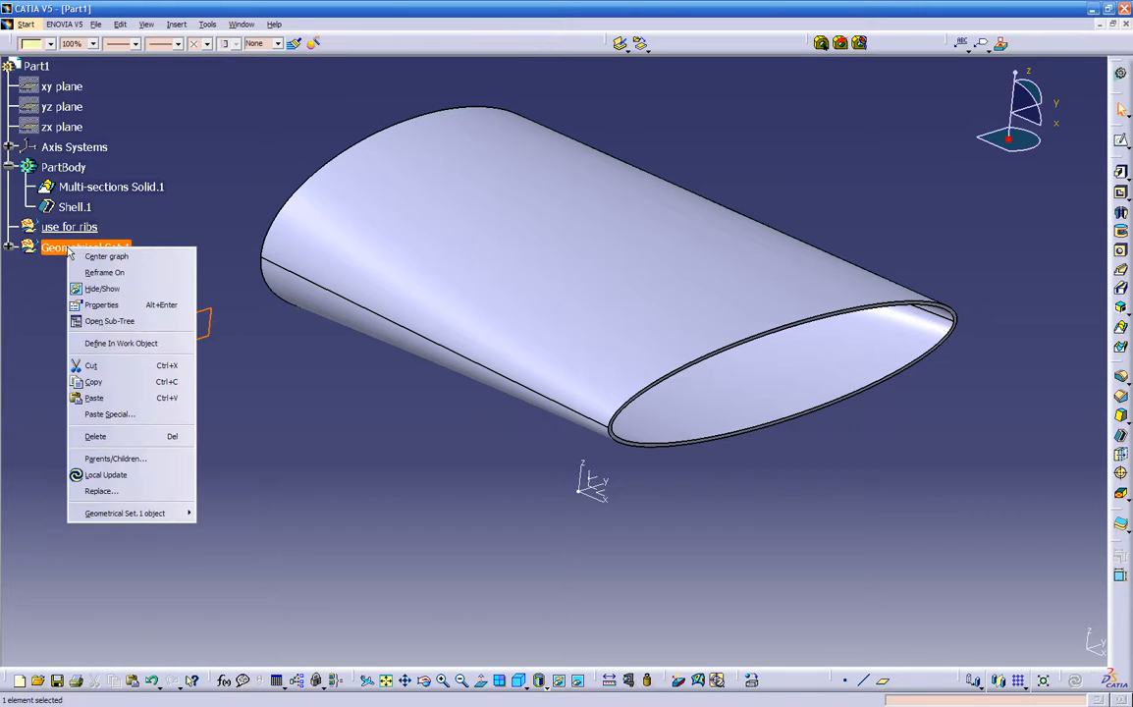
click(115, 344)
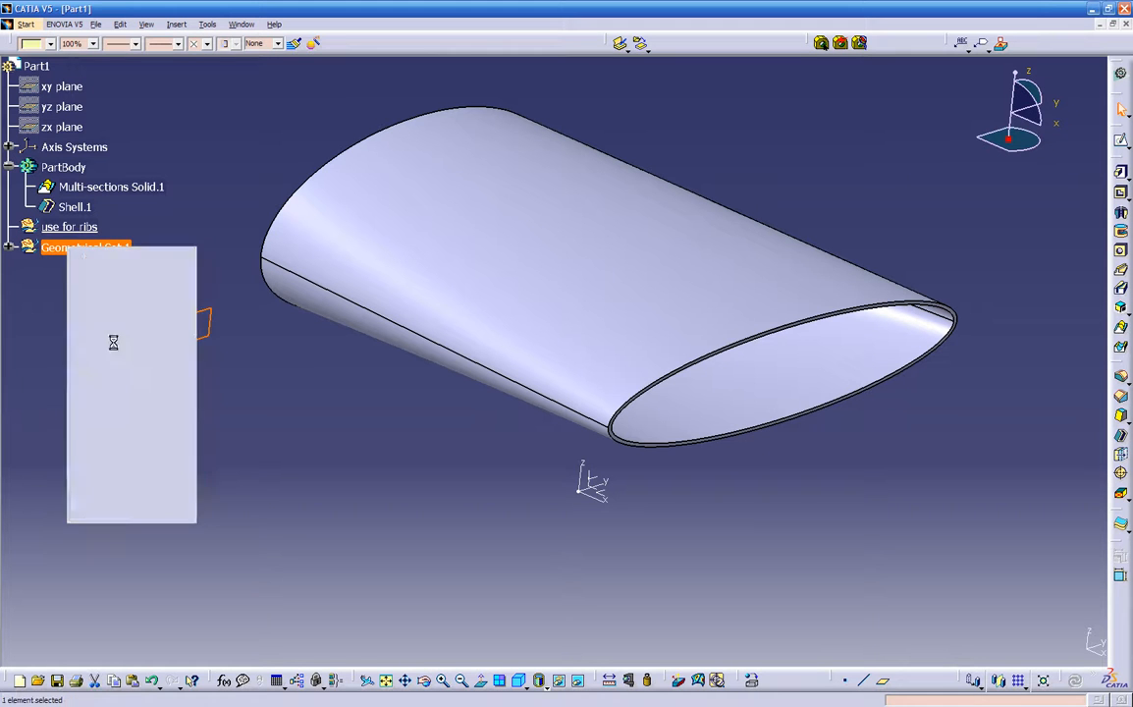
right_click(70, 228)
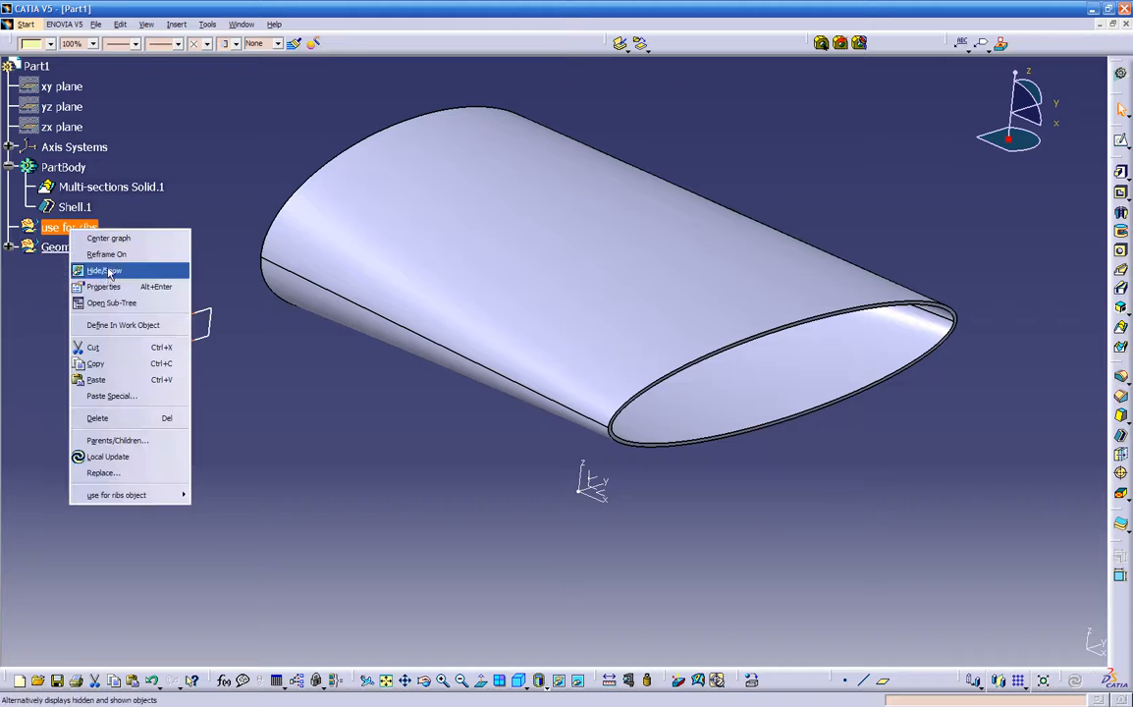
click(109, 328)
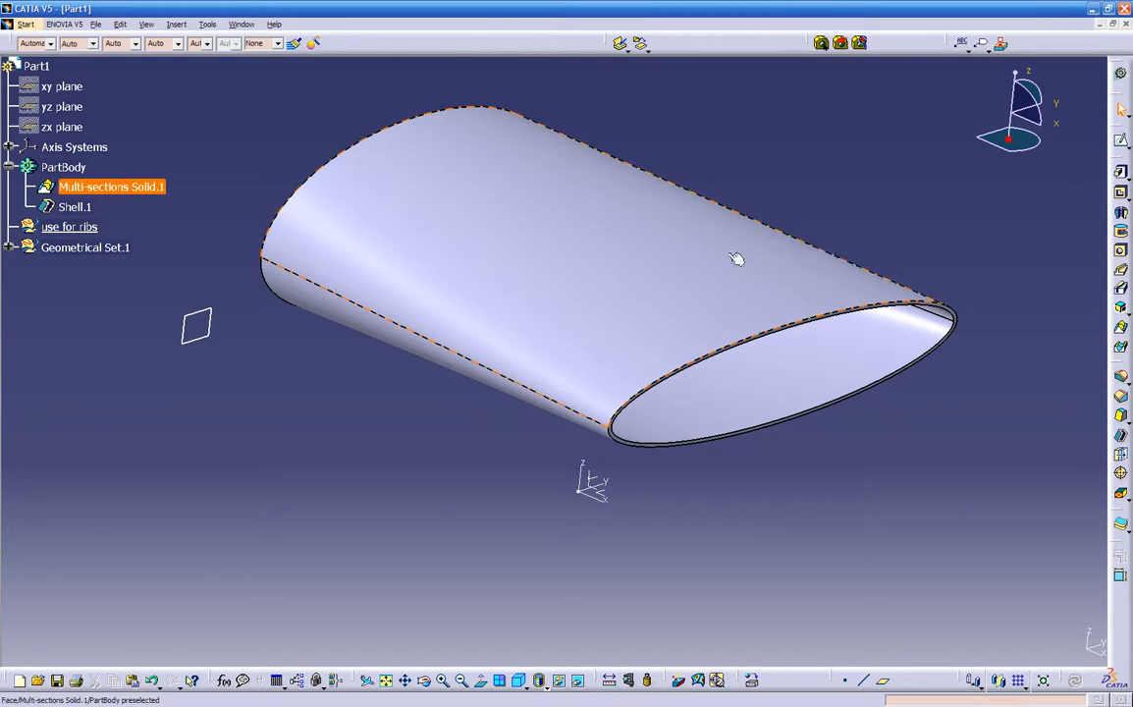
- With "use for ribs" in work, open a sketch on the existing offset plane and exit it without drawing
click(1120, 141)
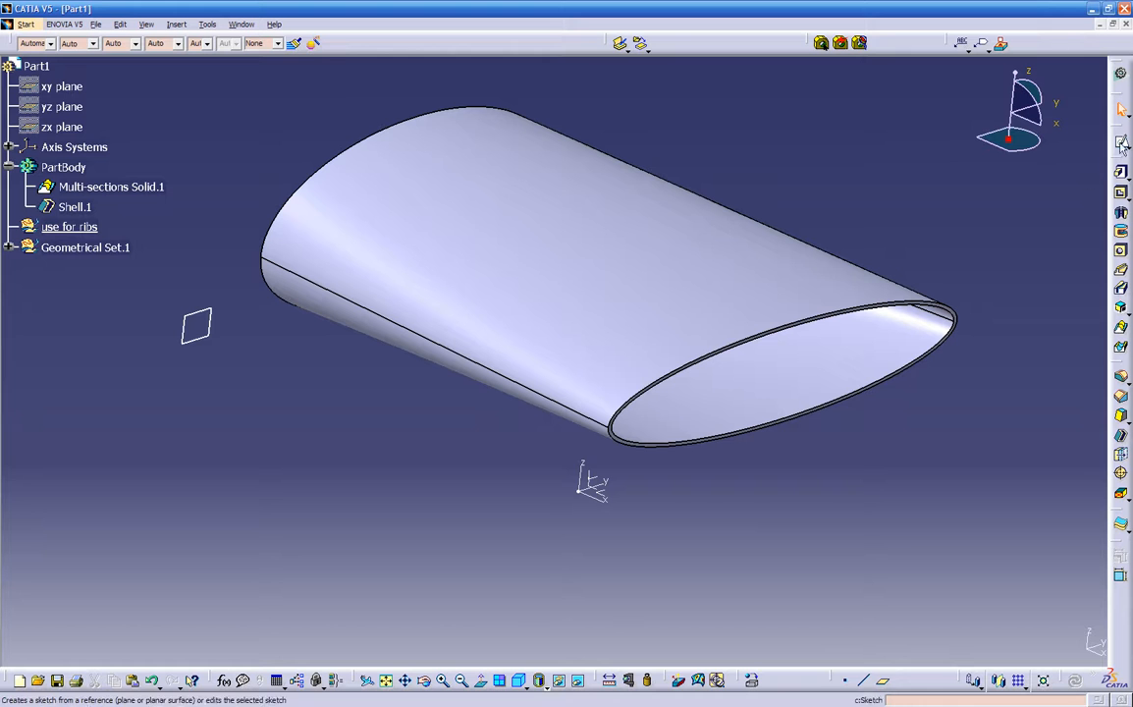
click(197, 314)
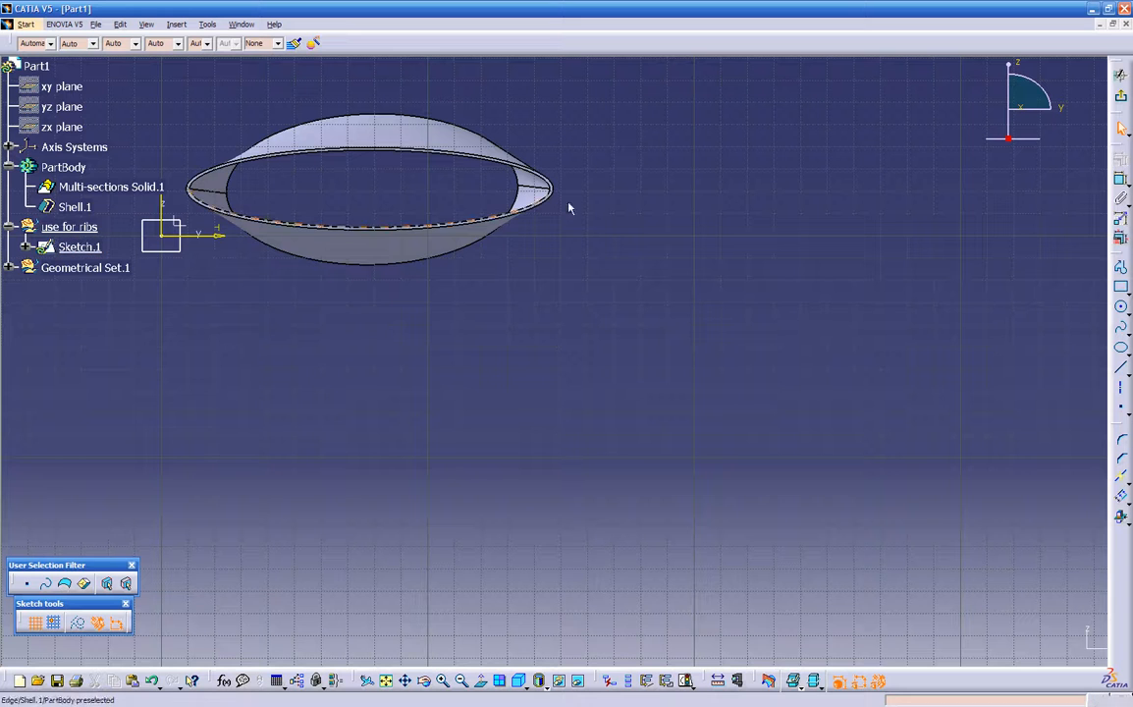
click(1121, 96)
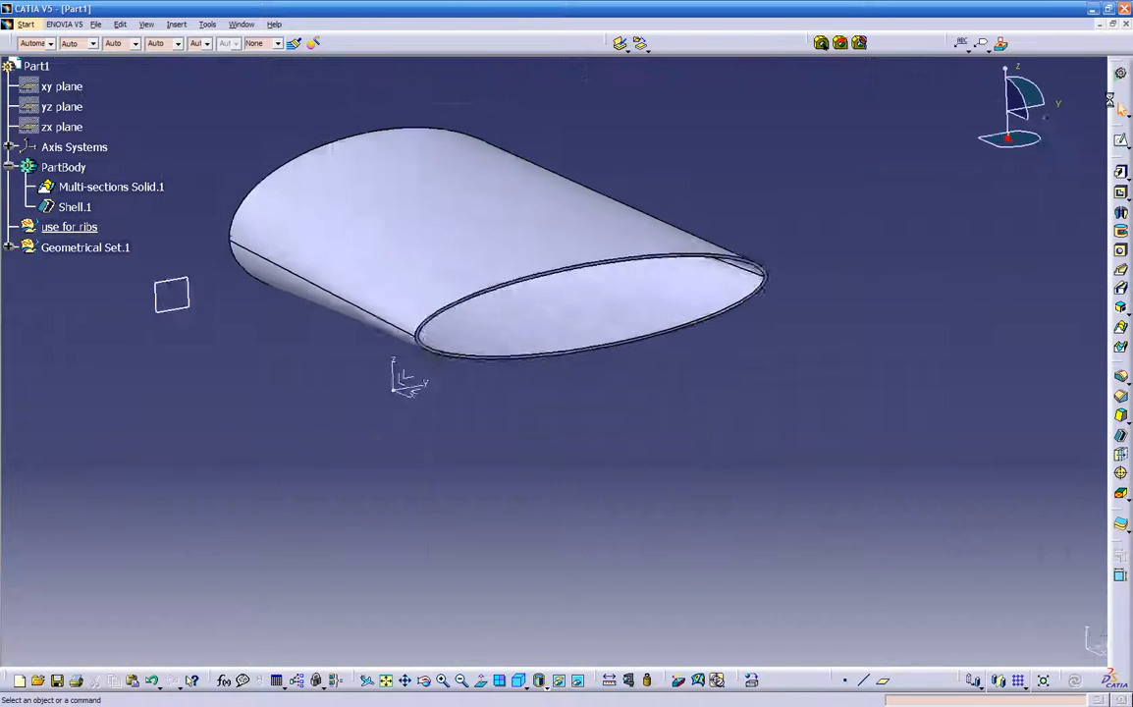
- Define Geometrical Set.1 as the in-work object, open a sketch on the offset plane and exit it empty
click(86, 251)
right_click(86, 250)
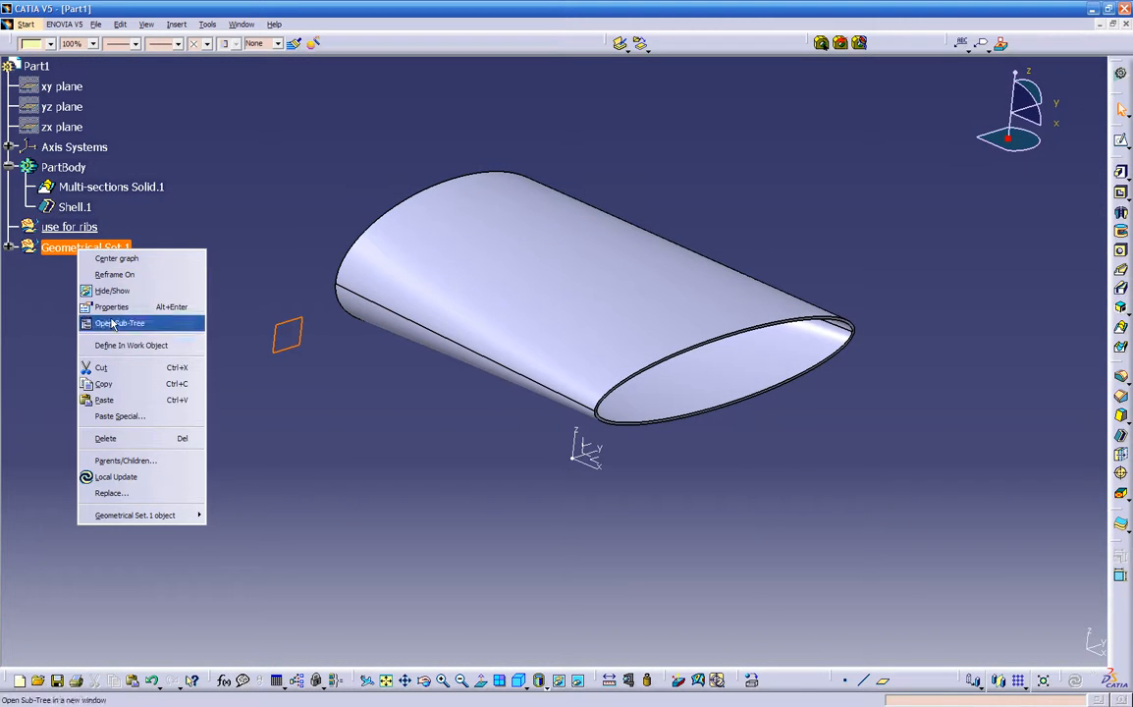
click(108, 312)
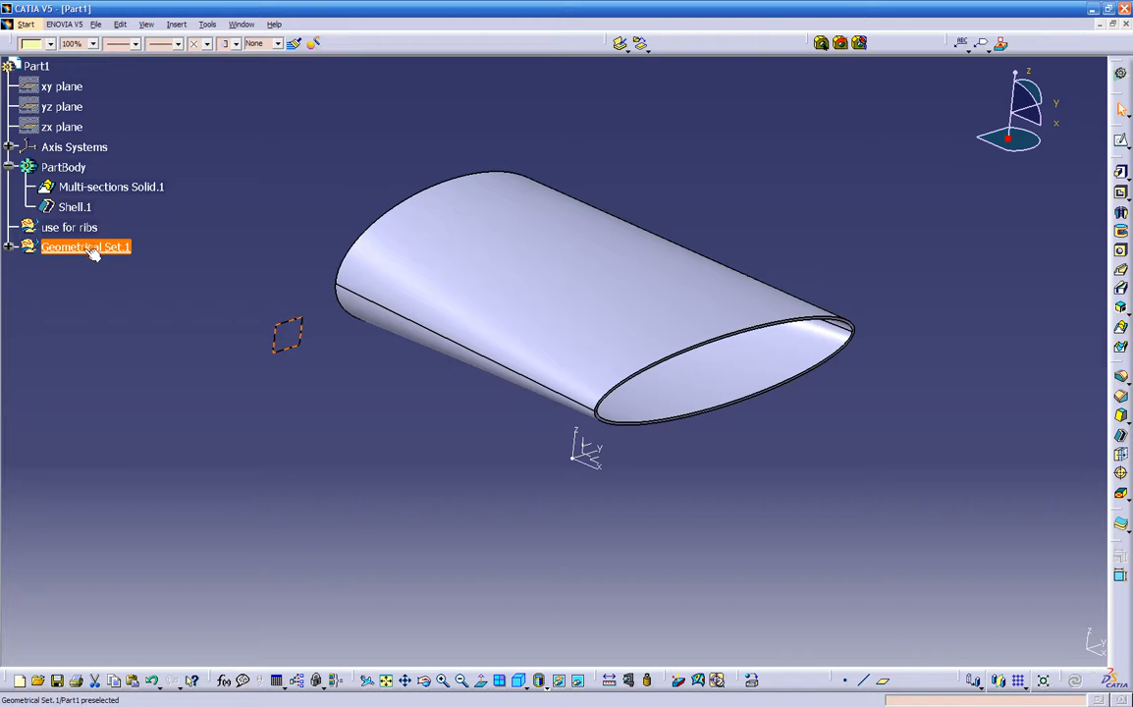
click(157, 316)
click(1120, 141)
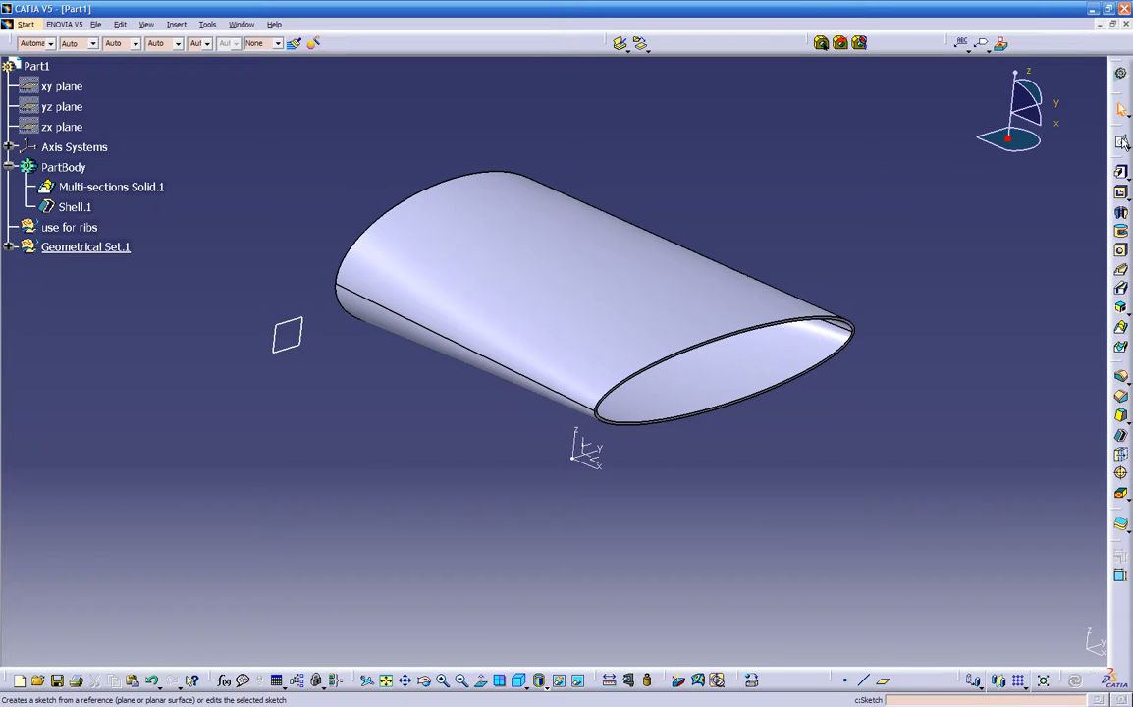
click(296, 328)
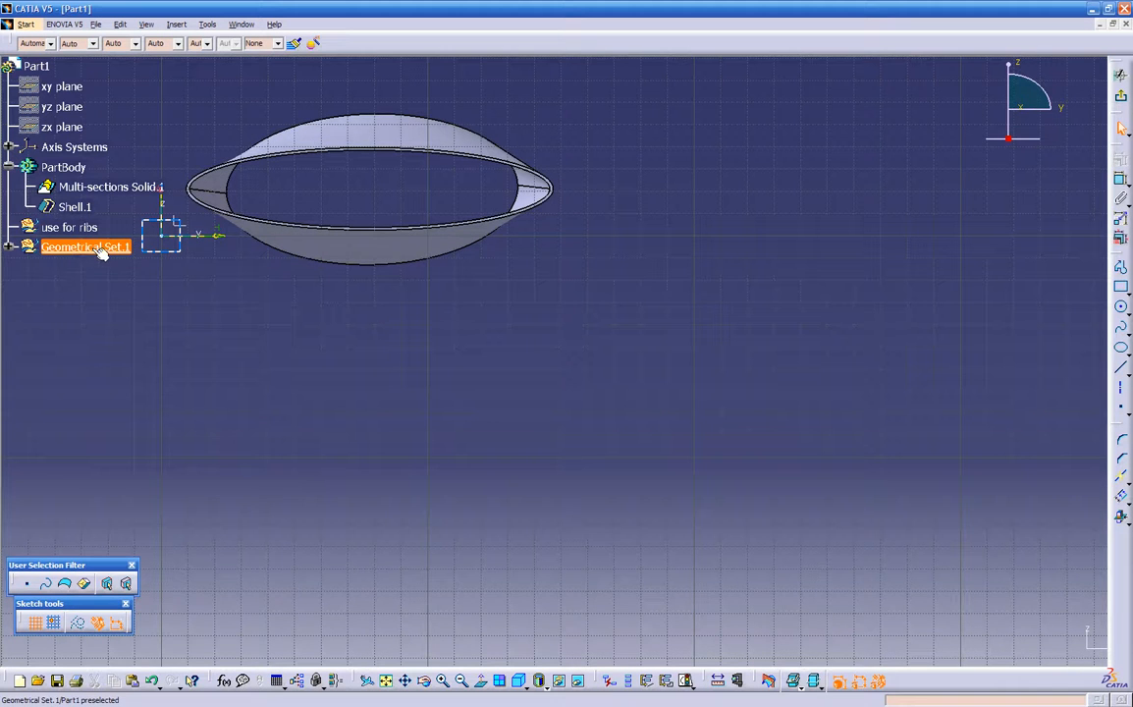
mouse_move(180, 326)
middle_down()
mouse_move(397, 328)
mouse_move(535, 403)
middle_up()
click(1121, 95)
- Define the "use for ribs" geometrical set as the in-work object
right_click(69, 227)
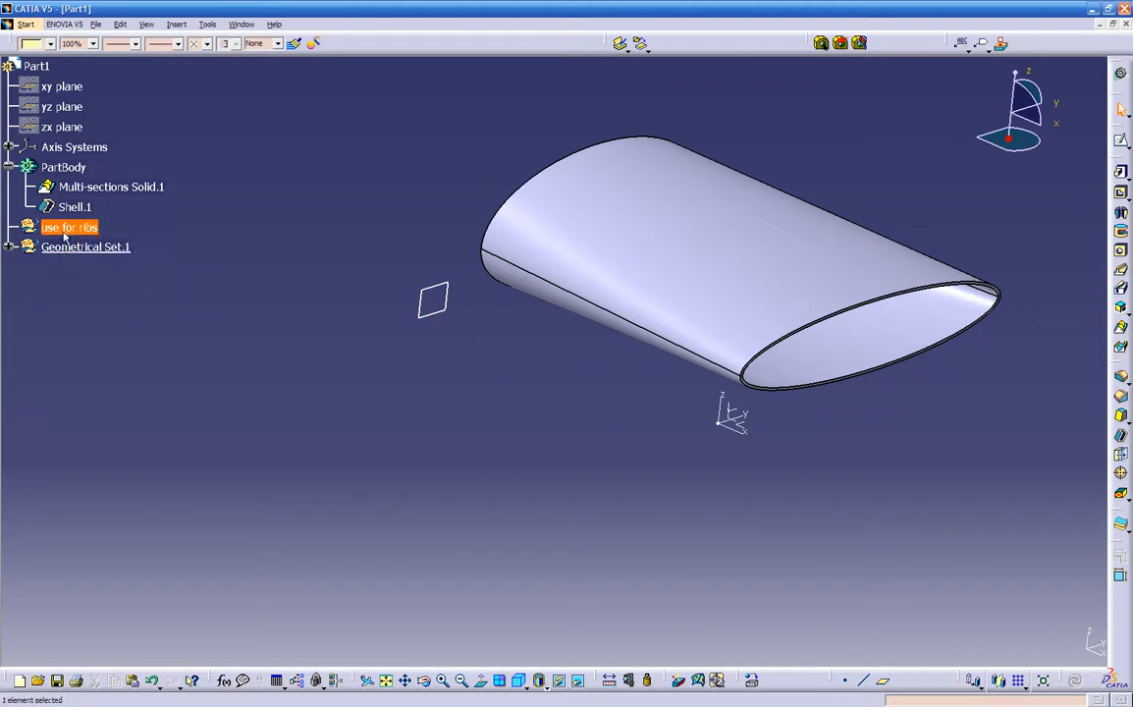
click(113, 263)
click(125, 331)
- Create a plane offset 1.5 in from the axis system's YZ plane, reversed to lie along the shelled solid
middle_drag(320, 352, 278, 374)
middle_drag(459, 474, 391, 464)
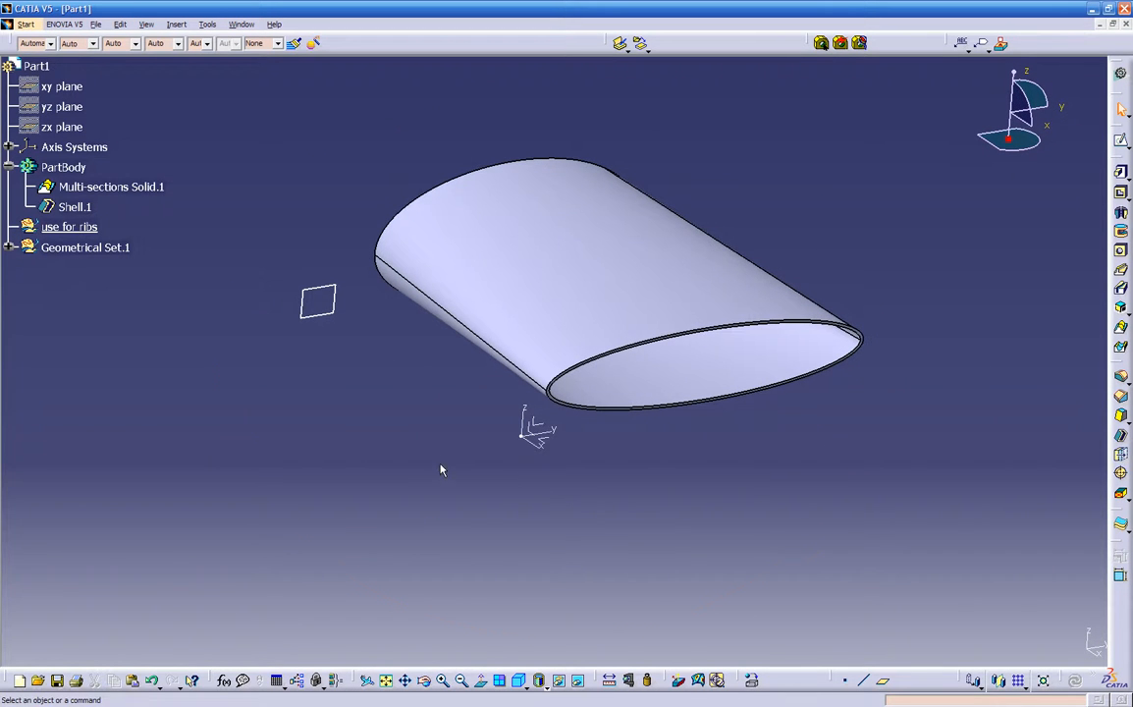
click(540, 426)
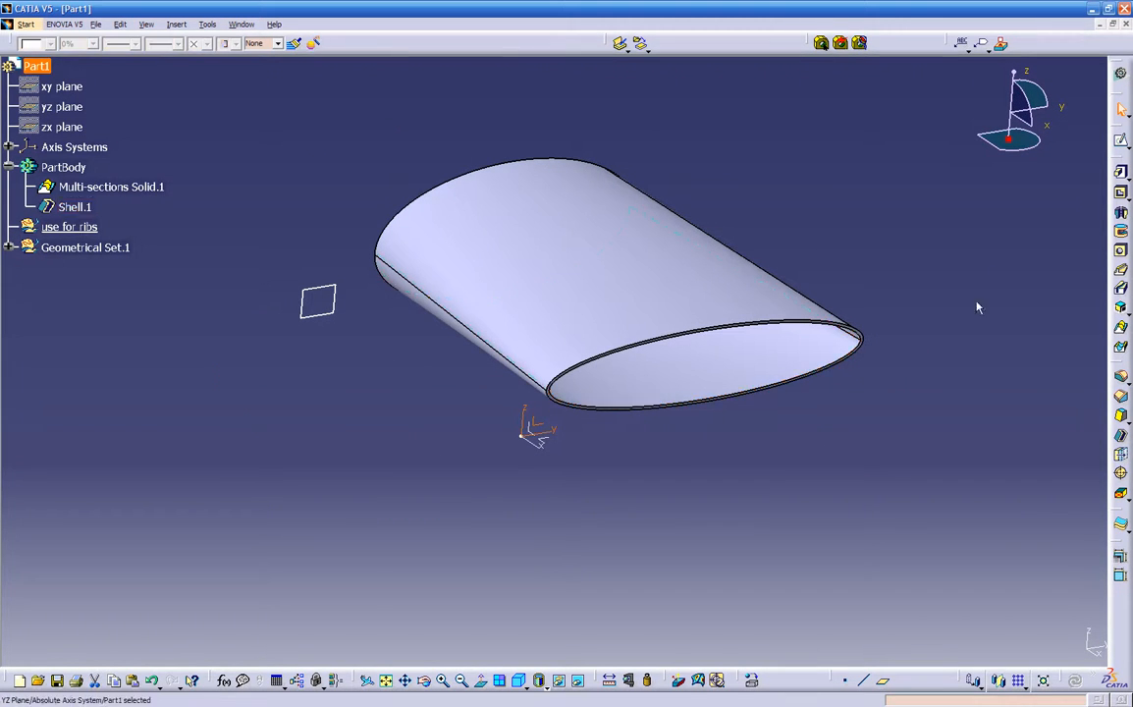
click(884, 682)
middle_drag(712, 546, 835, 447)
click(965, 552)
middle_drag(758, 513, 727, 489)
drag(696, 453, 645, 449)
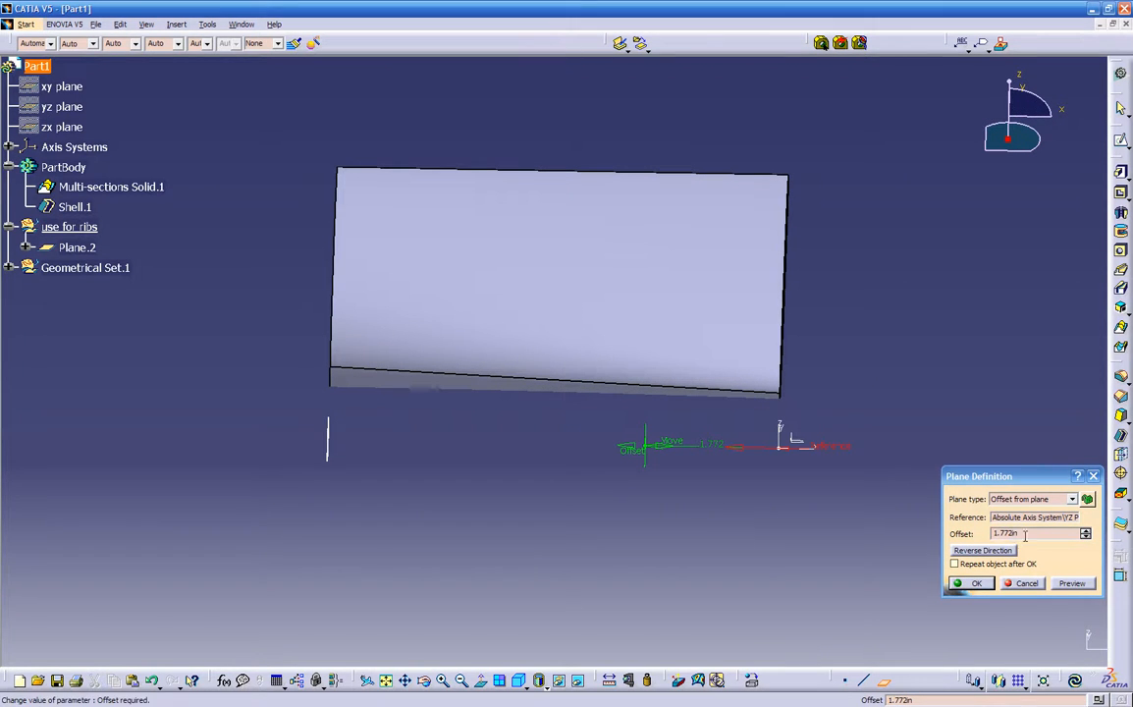
drag(1020, 535, 935, 531)
key(Return)
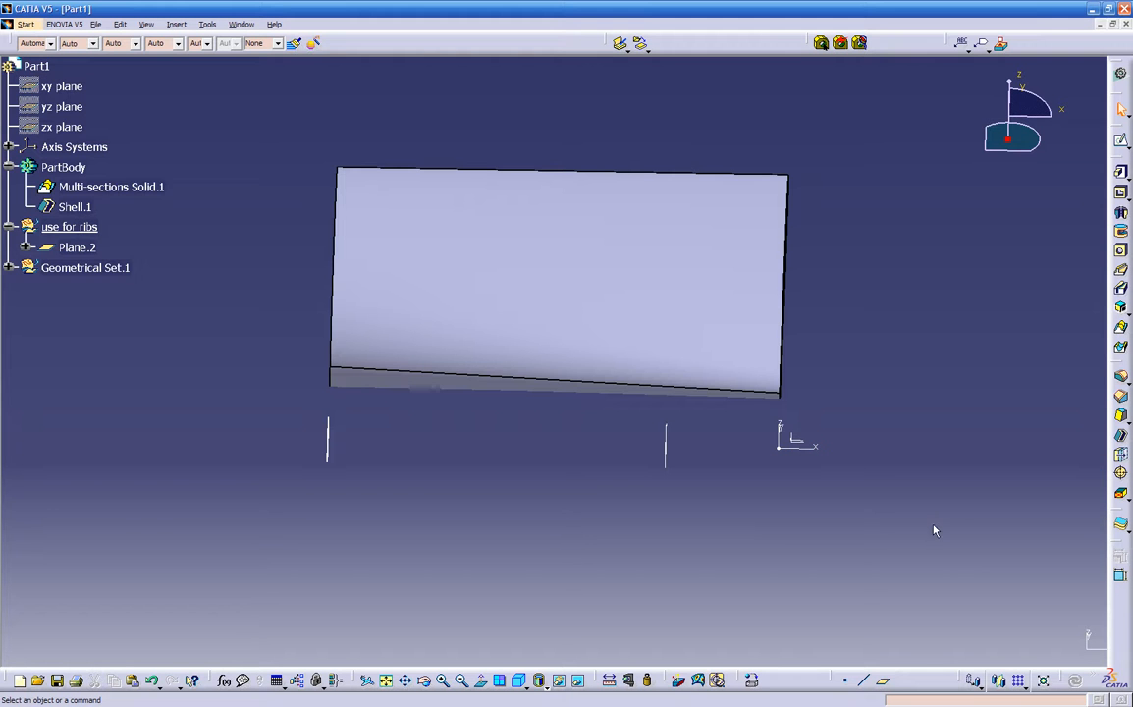
- Create a second plane offset 4 in from the YZ plane, also reversed toward the solid's far end
middle_drag(886, 492, 671, 488)
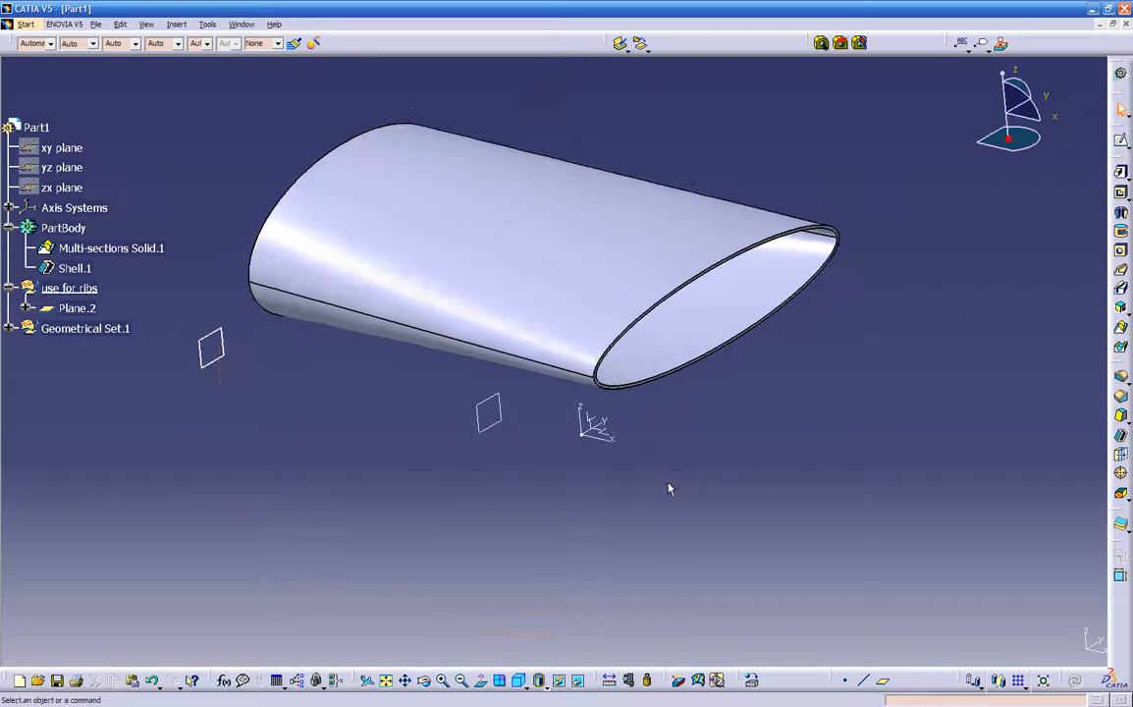
click(613, 428)
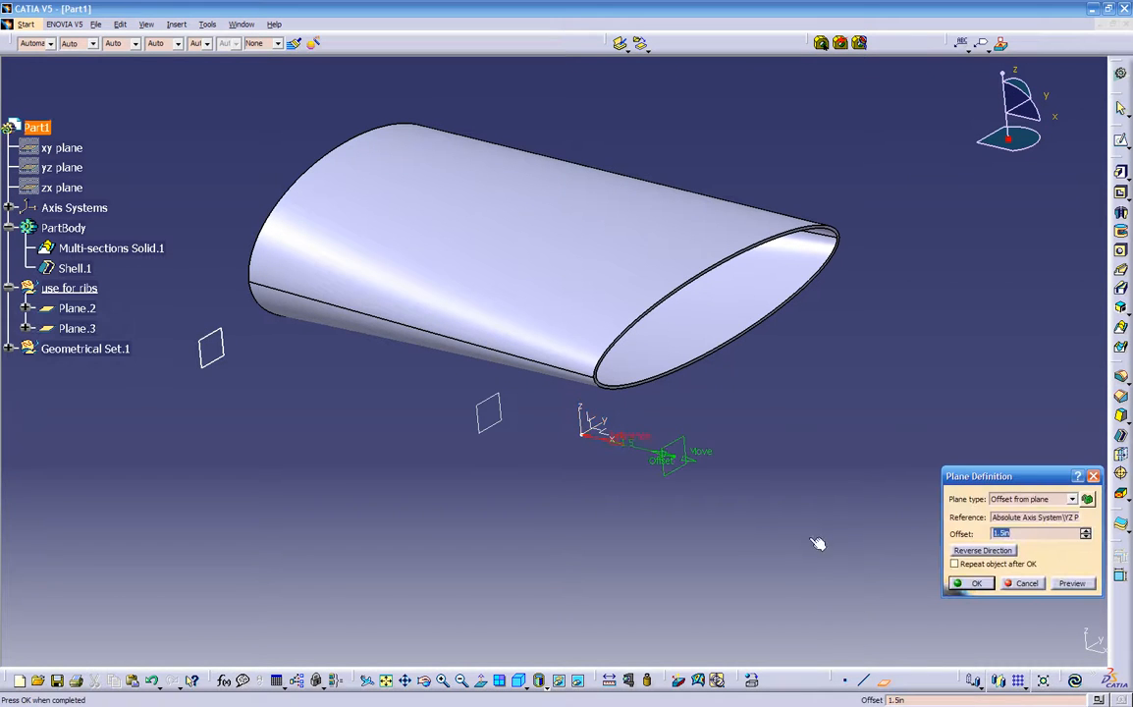
click(982, 550)
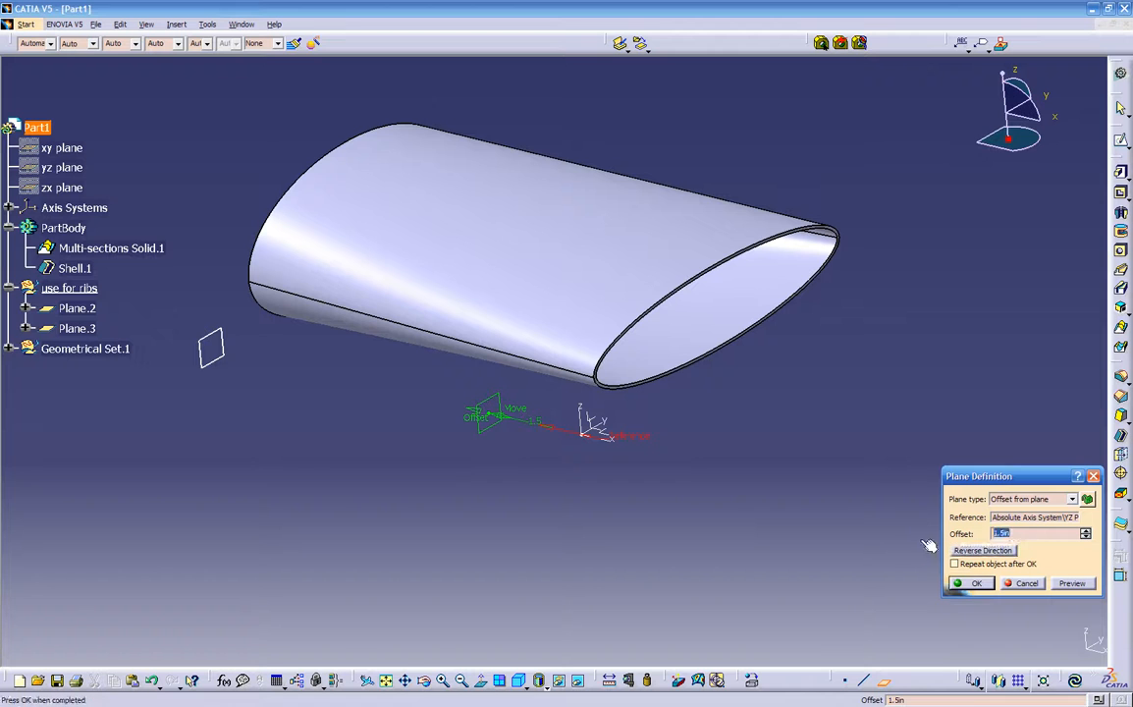
text(2)
middle_drag(577, 539, 731, 512)
drag(587, 422, 436, 438)
drag(1037, 534, 866, 520)
text(4)
key(Return)
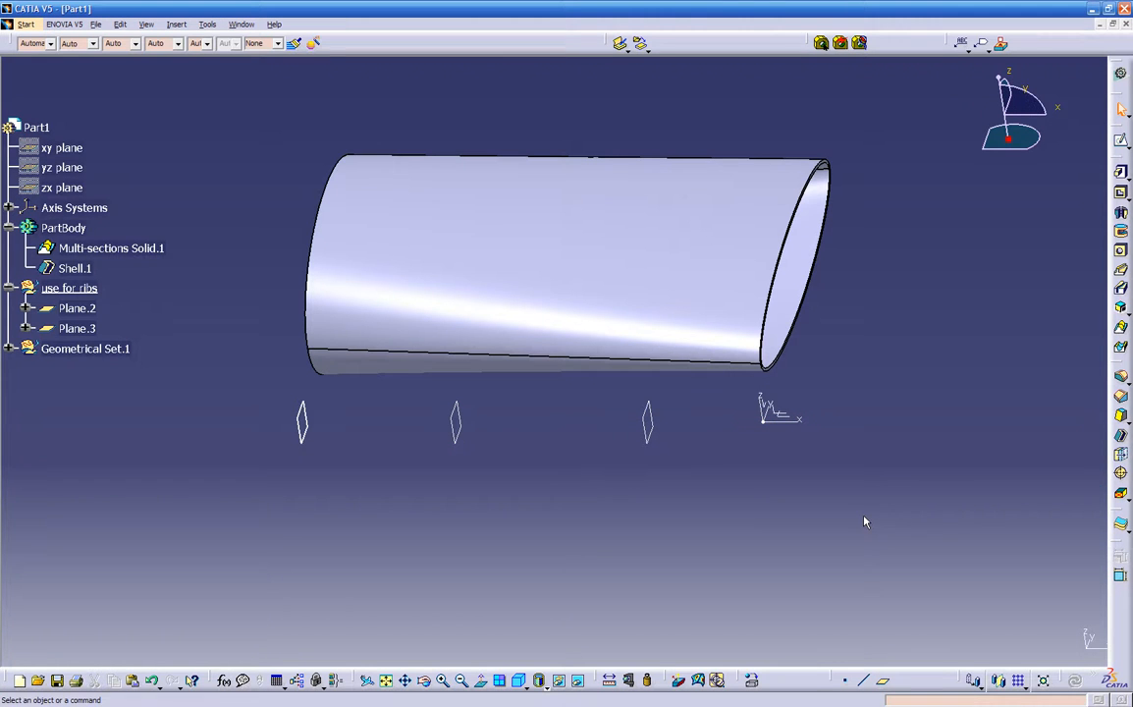
- Switch to the Generative Shape Design workbench
middle_drag(676, 487, 739, 465)
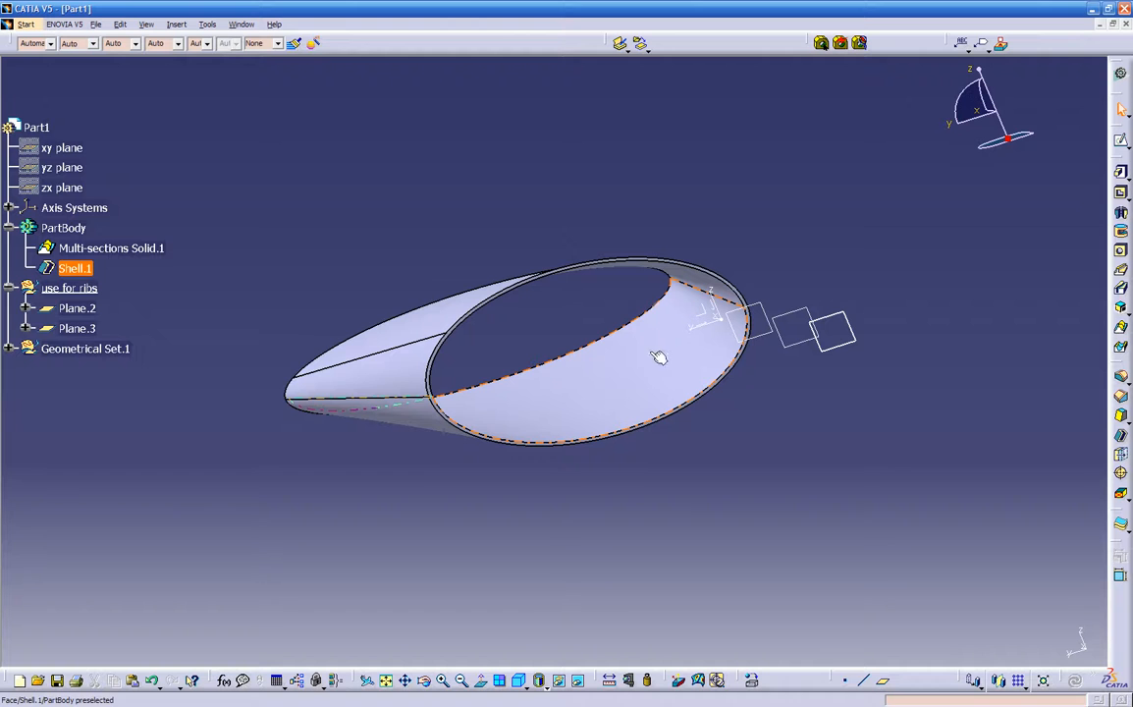
click(1122, 77)
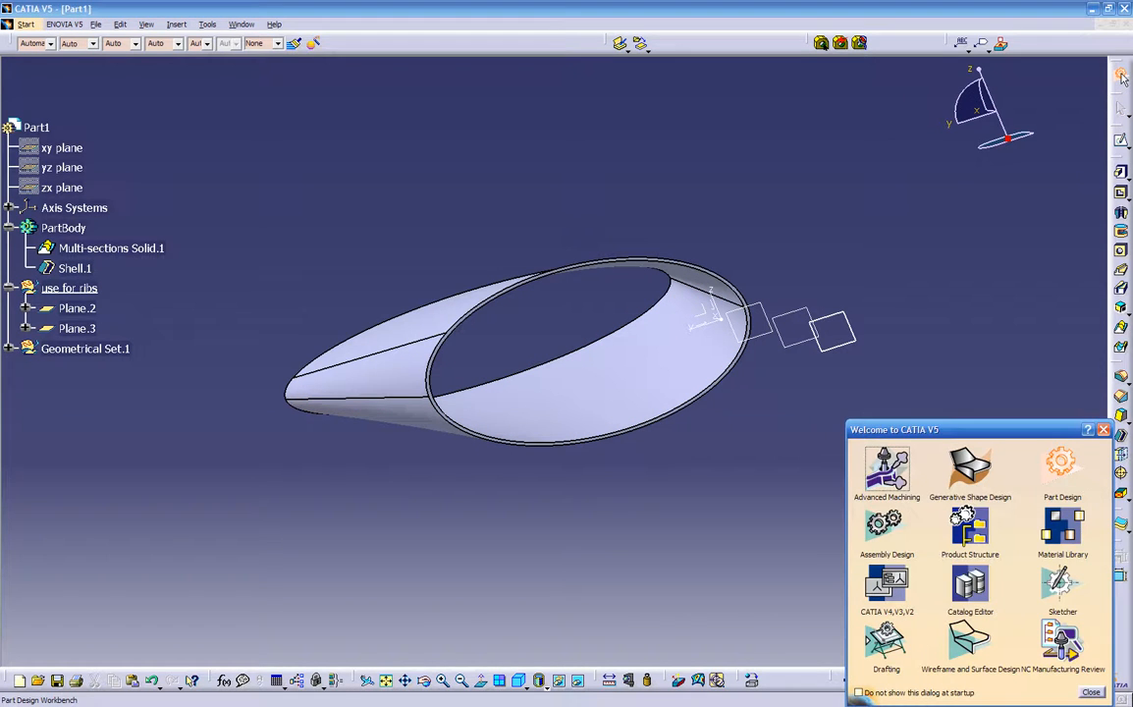
click(975, 474)
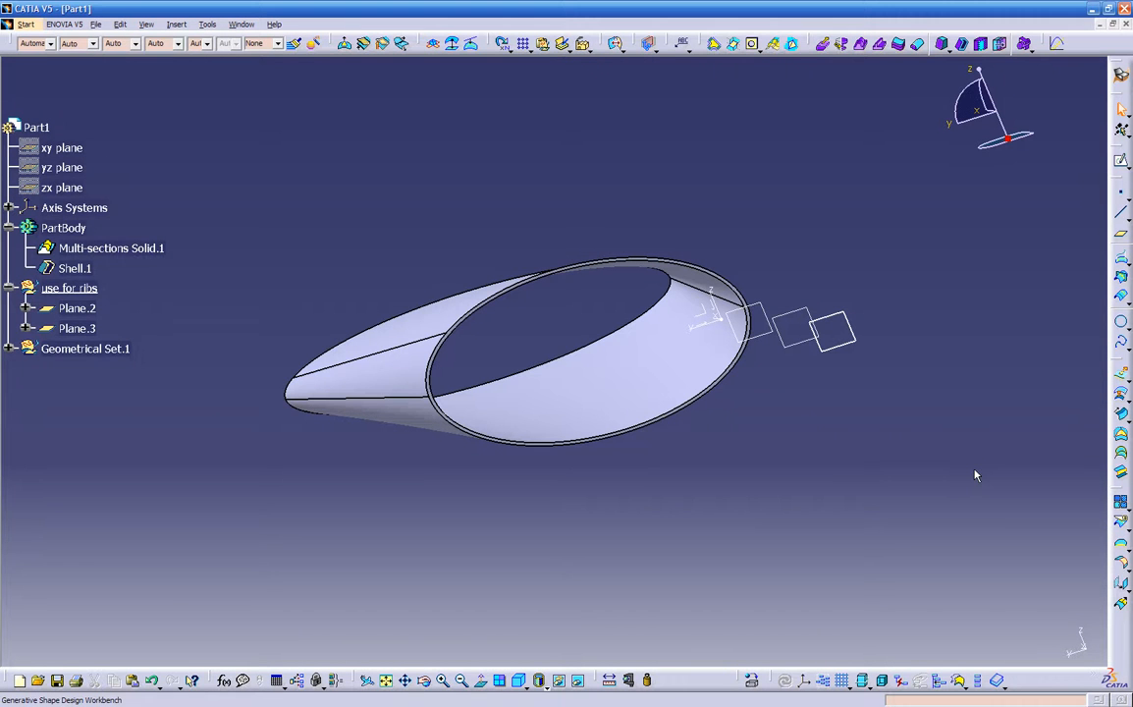
- Create an offset surface at 0 in from the lower inner face of the shell
click(1123, 396)
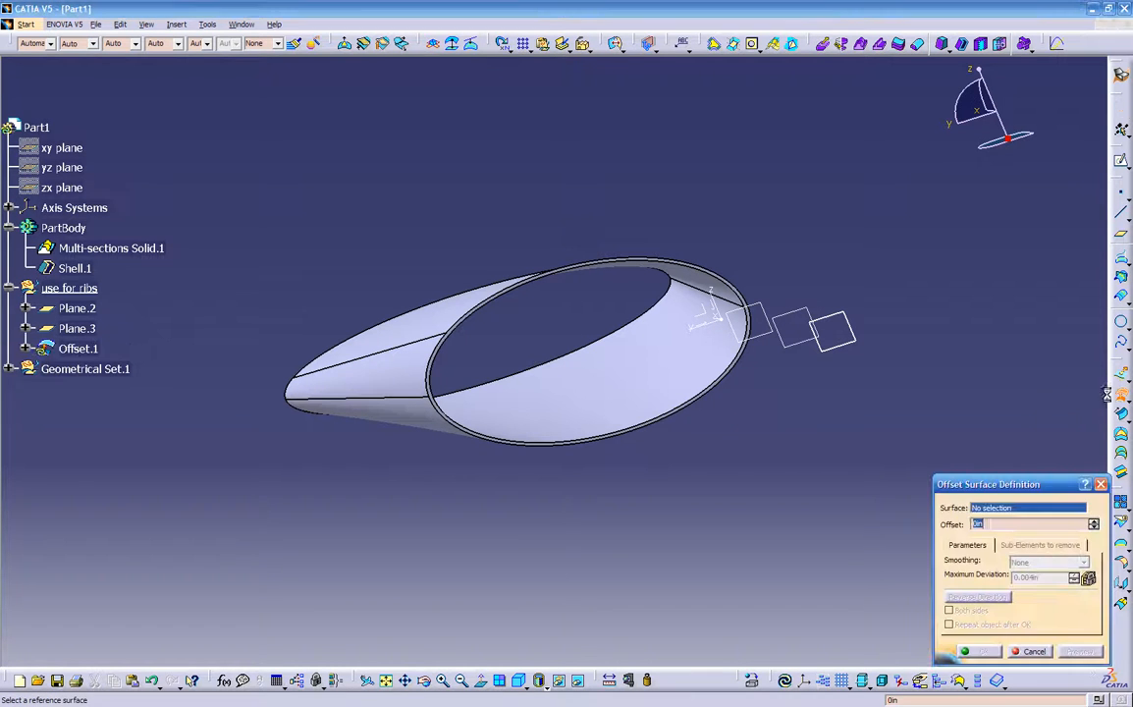
click(665, 391)
middle_drag(650, 457, 589, 416)
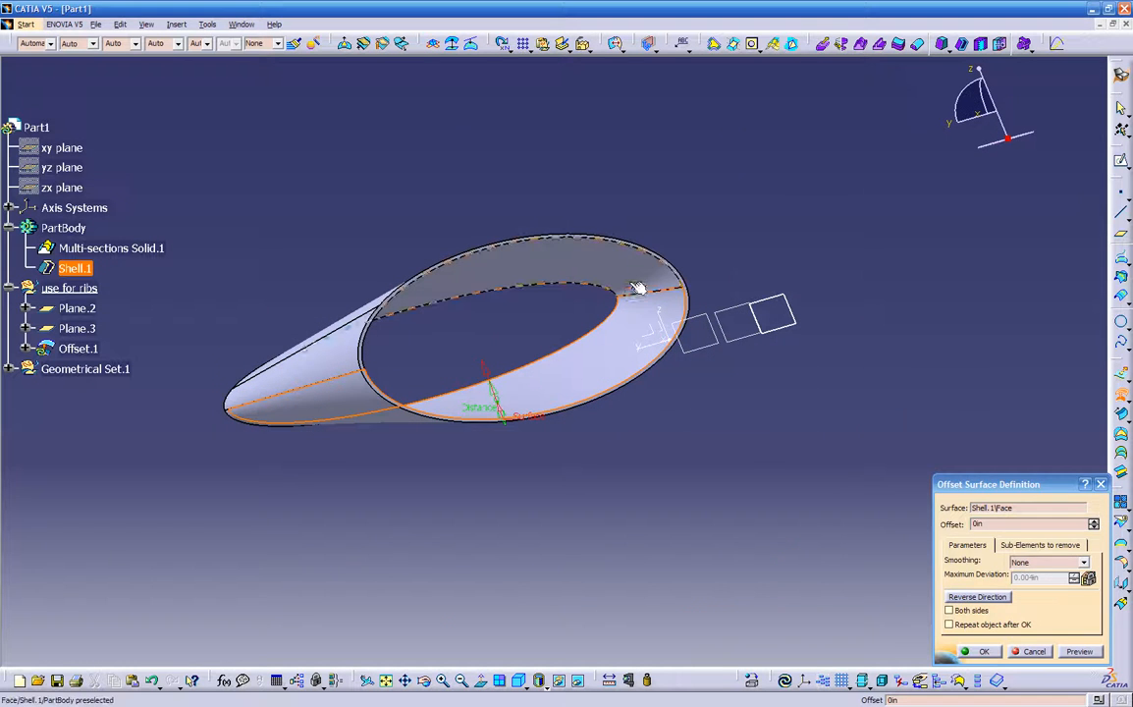
click(572, 252)
click(995, 600)
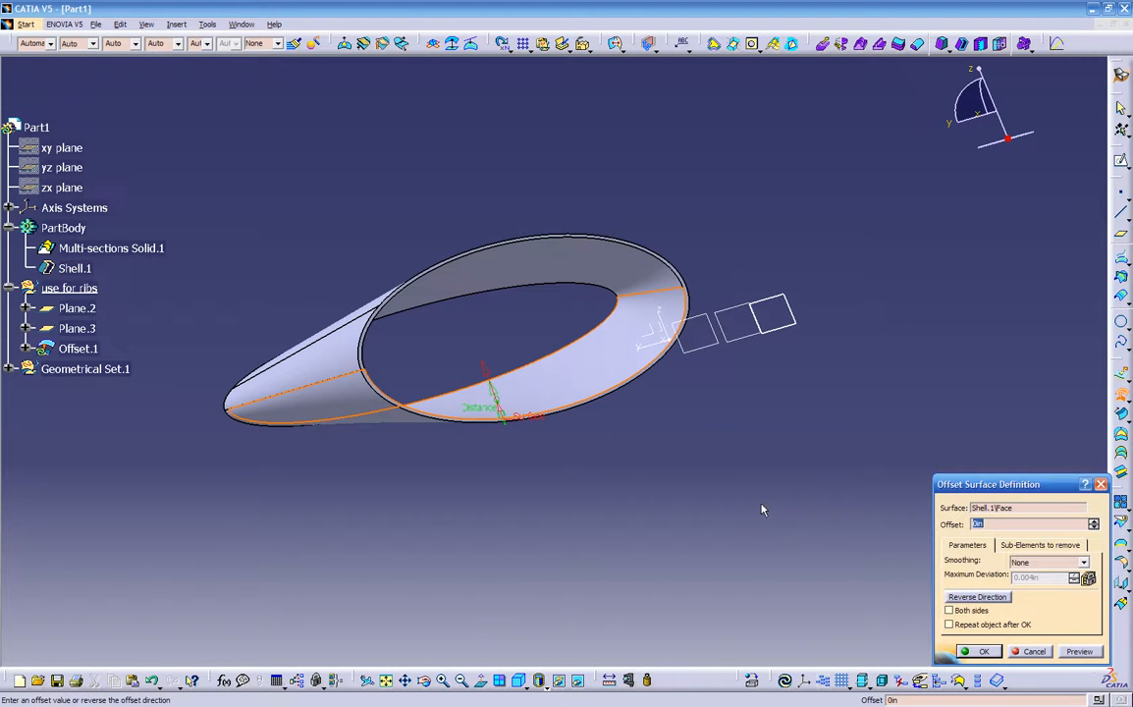
middle_drag(630, 427, 786, 422)
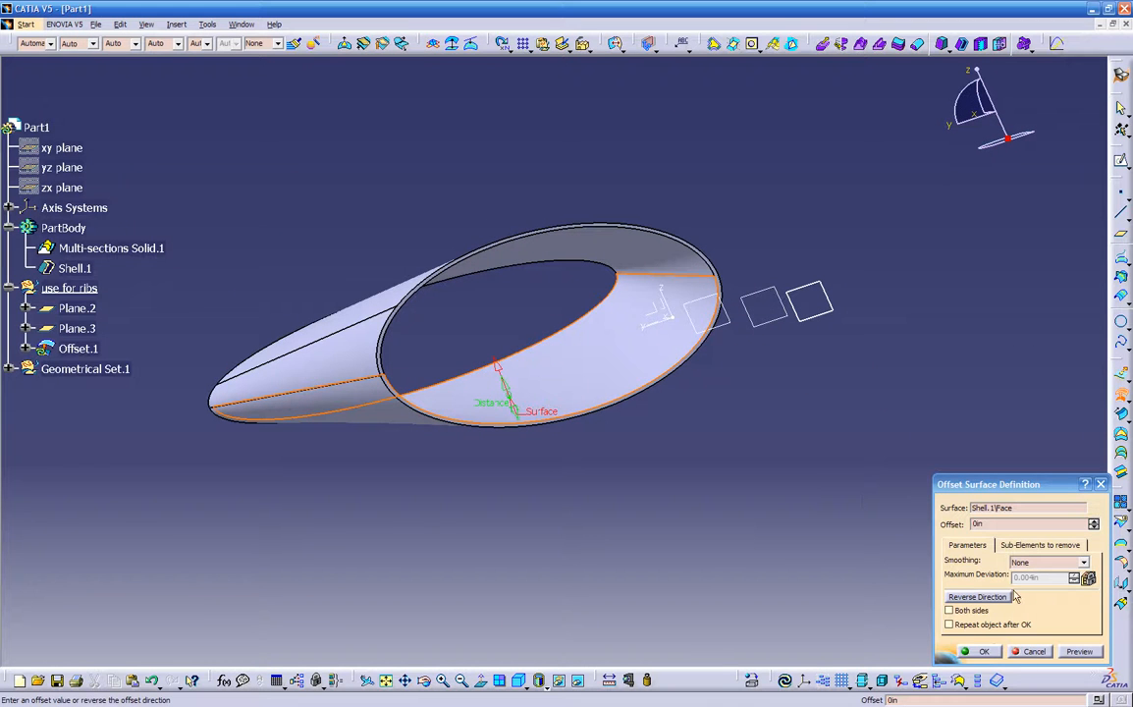
click(1075, 652)
middle_drag(622, 501, 378, 422)
click(972, 652)
- Hide the PartBody to inspect the offset surface on its own, and show the PartBody again
right_click(63, 227)
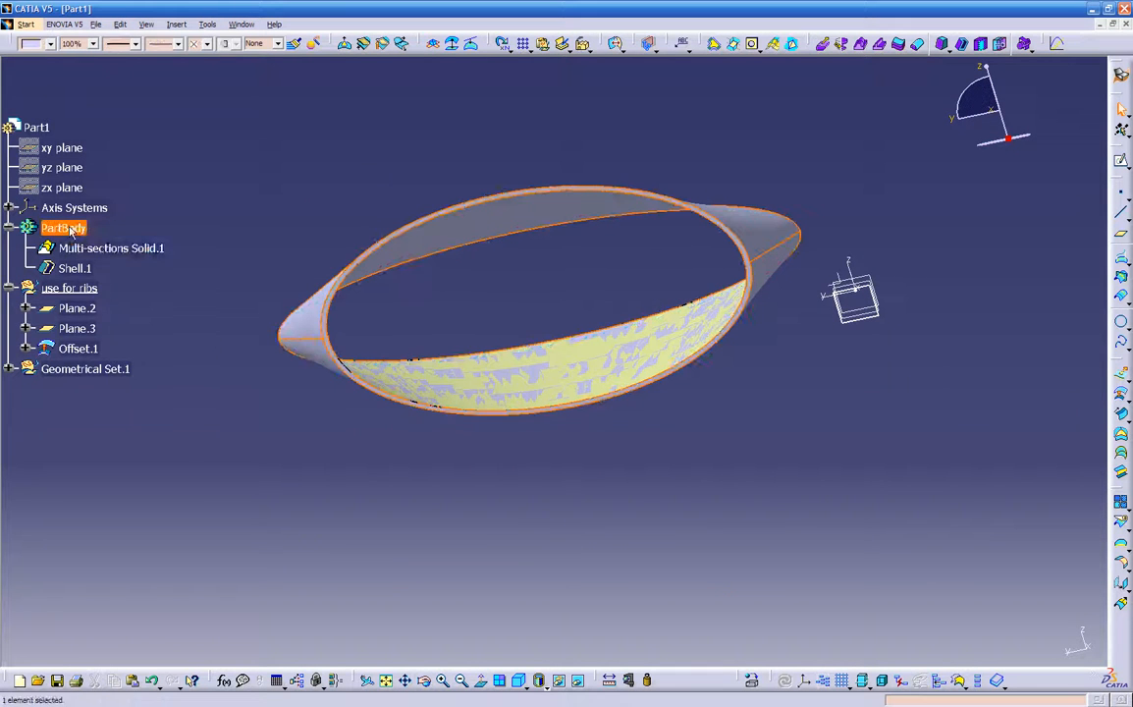
click(112, 269)
middle_drag(497, 391, 561, 468)
right_click(63, 227)
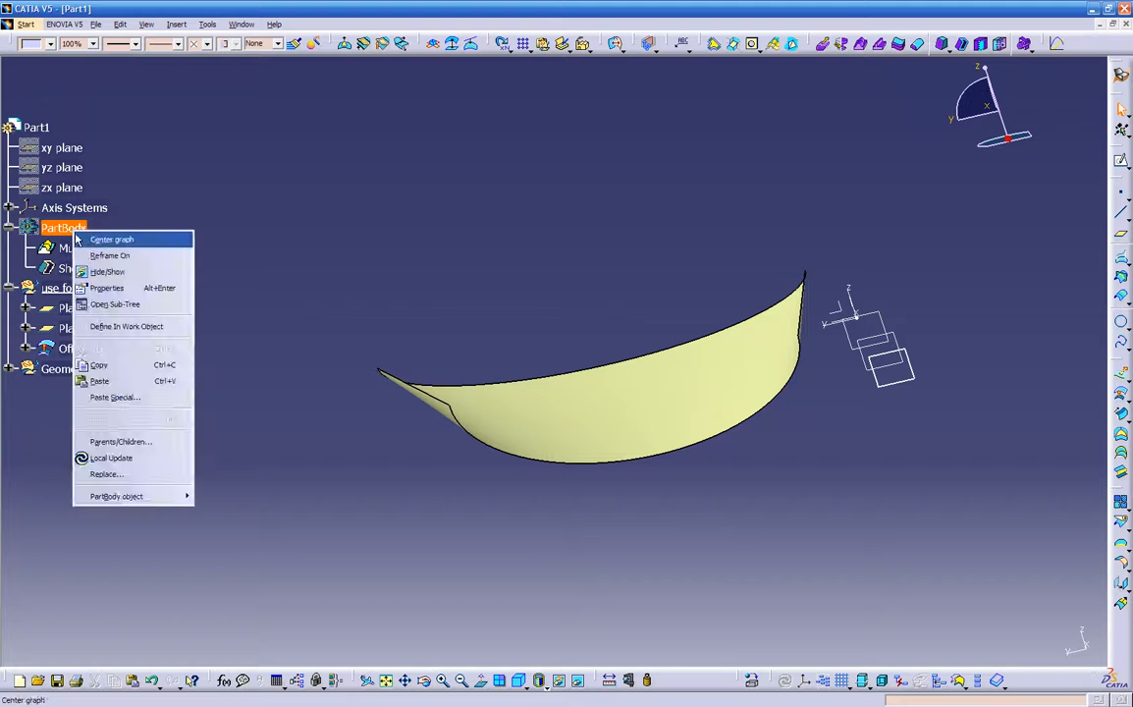
click(98, 247)
middle_drag(562, 501, 582, 455)
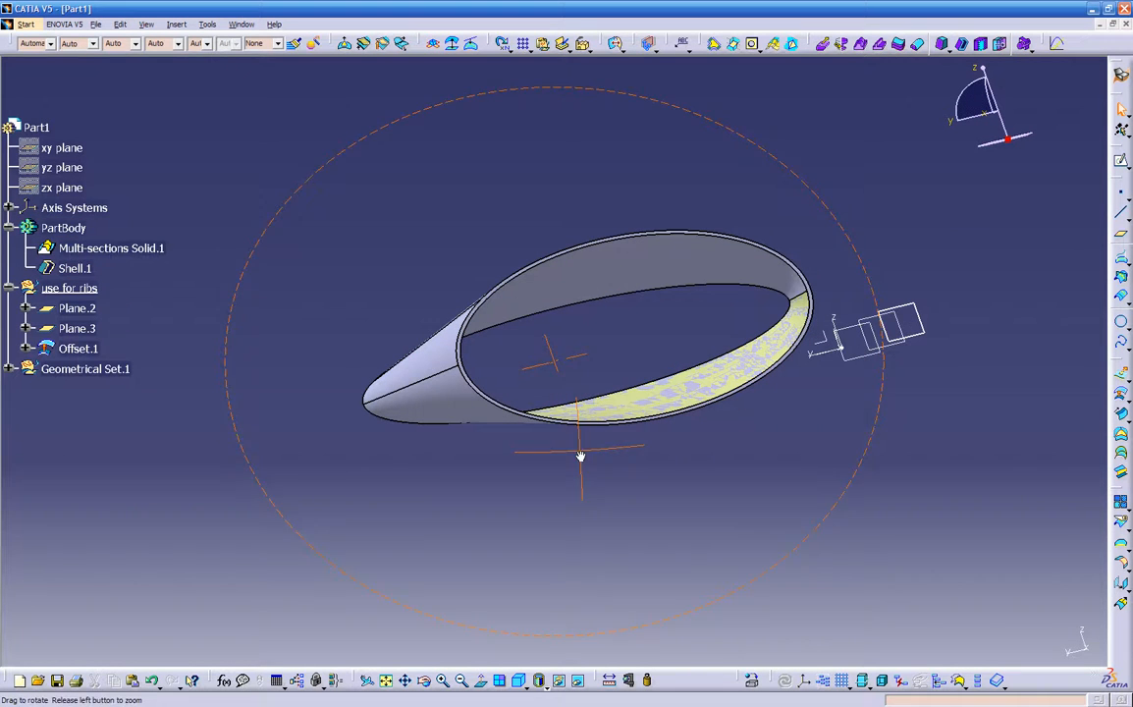
- Delete the offset surface from the "use for ribs" geometrical set
click(78, 349)
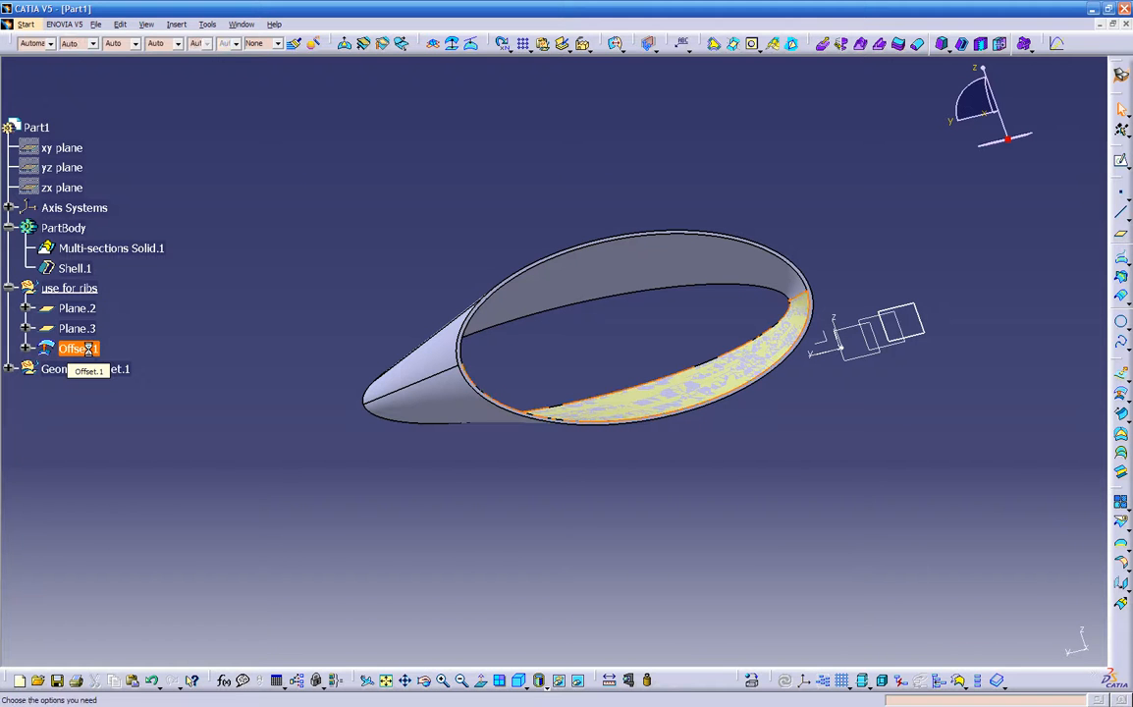
key(Delete)
click(1026, 647)
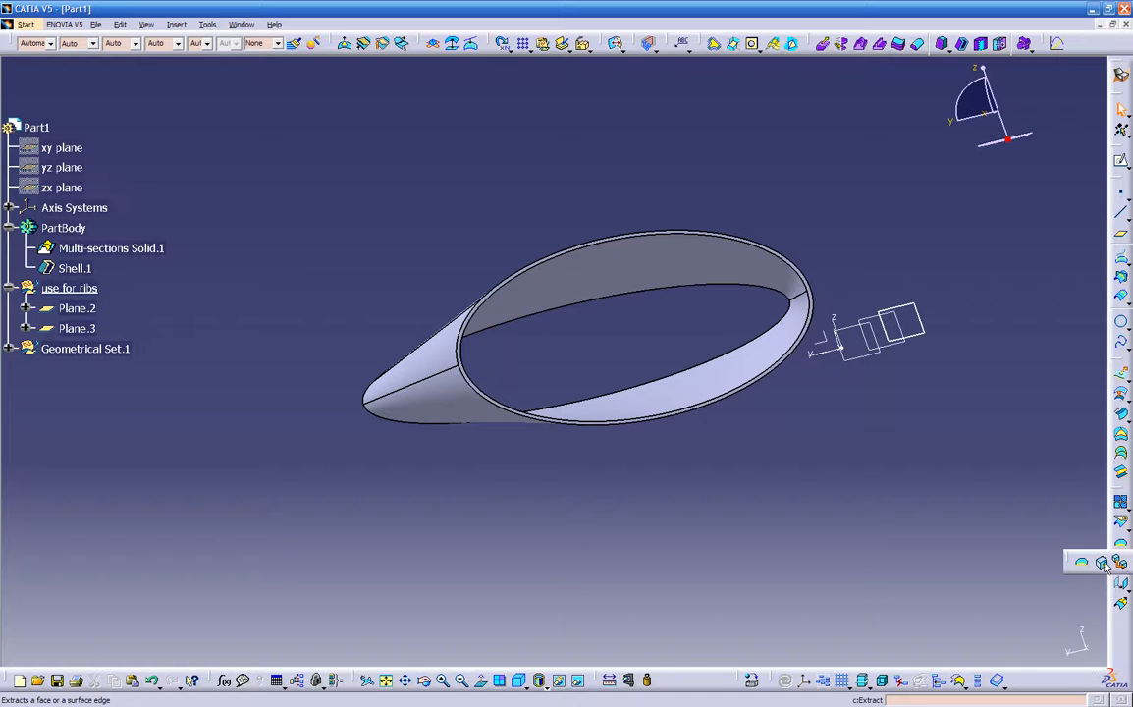
- Extract the shell's inner surface from its lower inner face with tangent continuity propagation
click(1123, 562)
click(1102, 562)
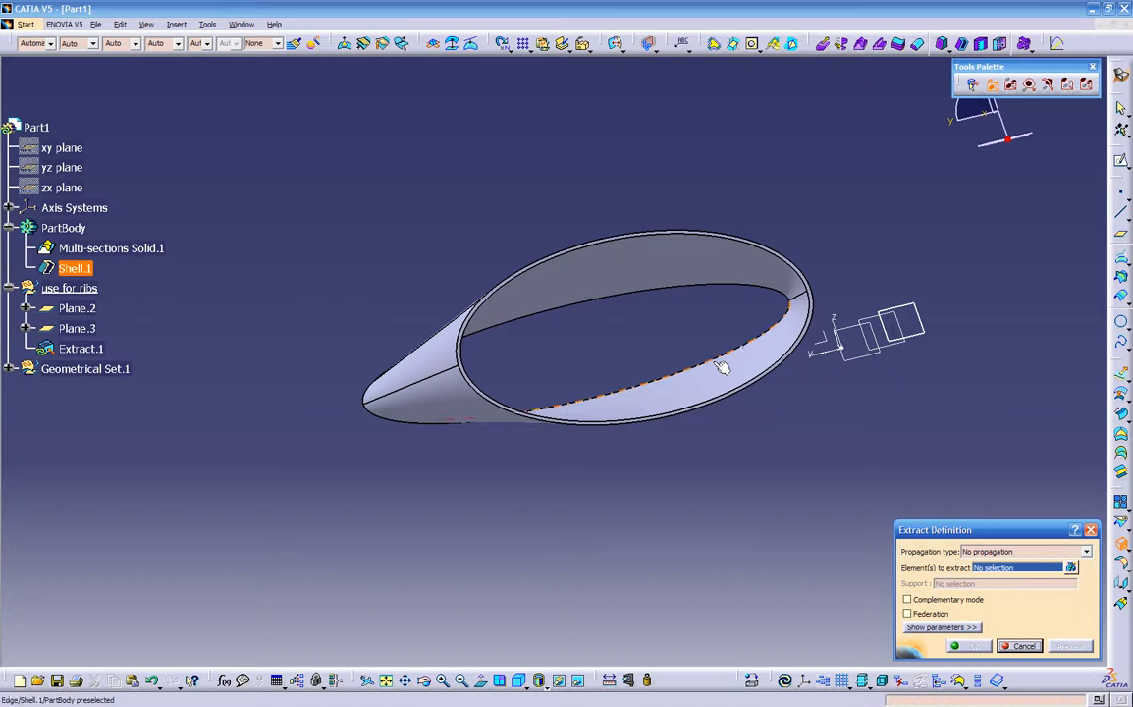
middle_drag(654, 365, 570, 405)
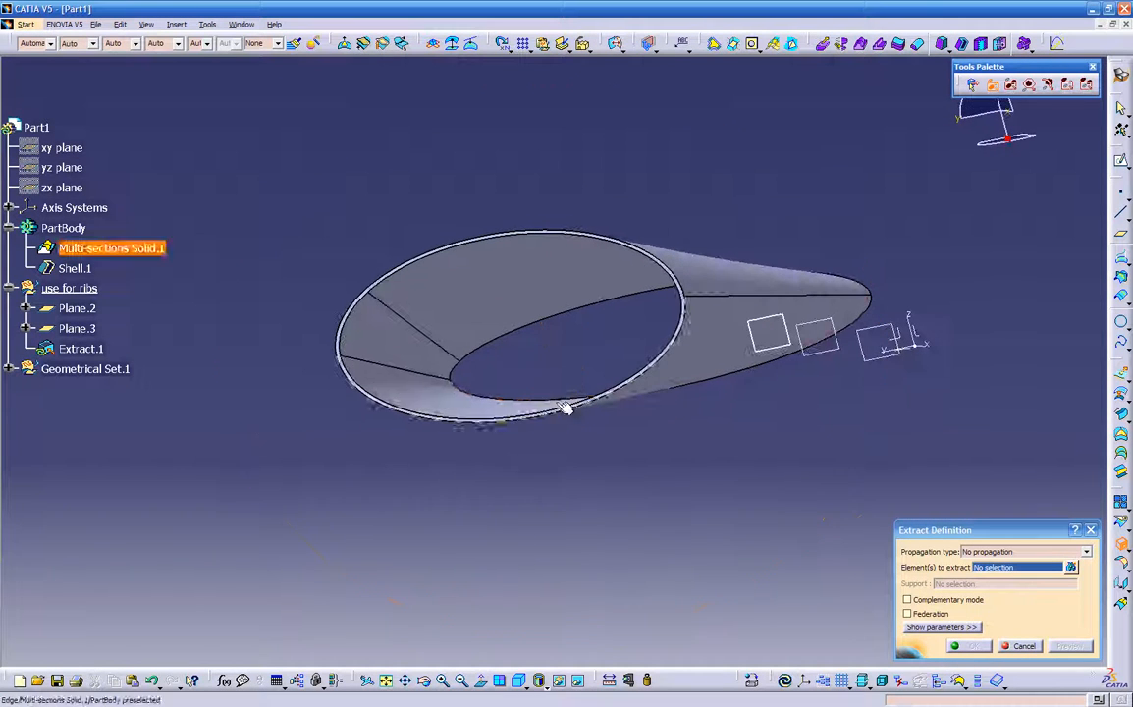
click(435, 401)
middle_drag(589, 448, 668, 476)
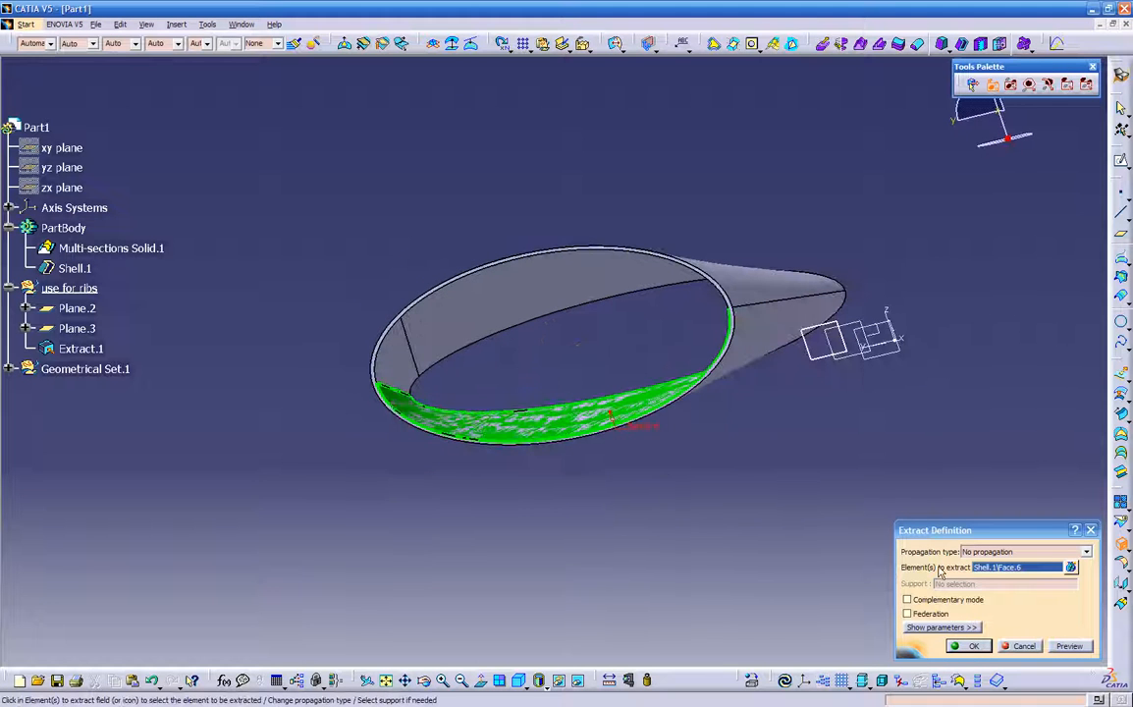
click(1021, 552)
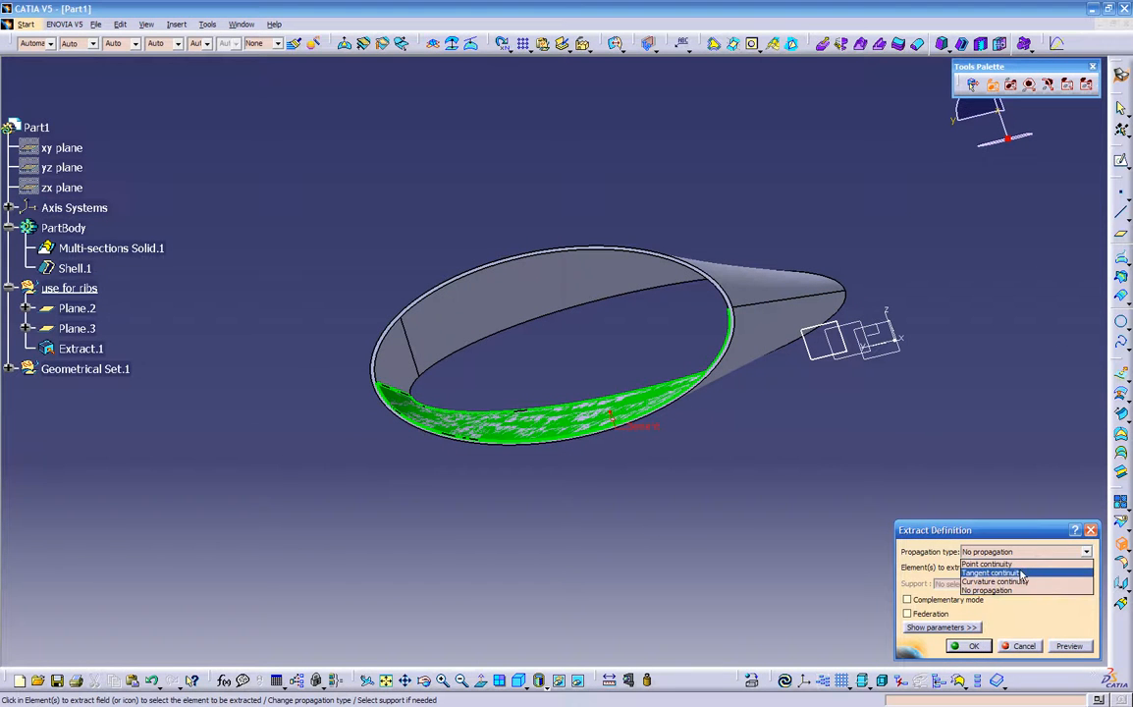
click(1020, 571)
middle_drag(627, 504, 570, 546)
click(969, 644)
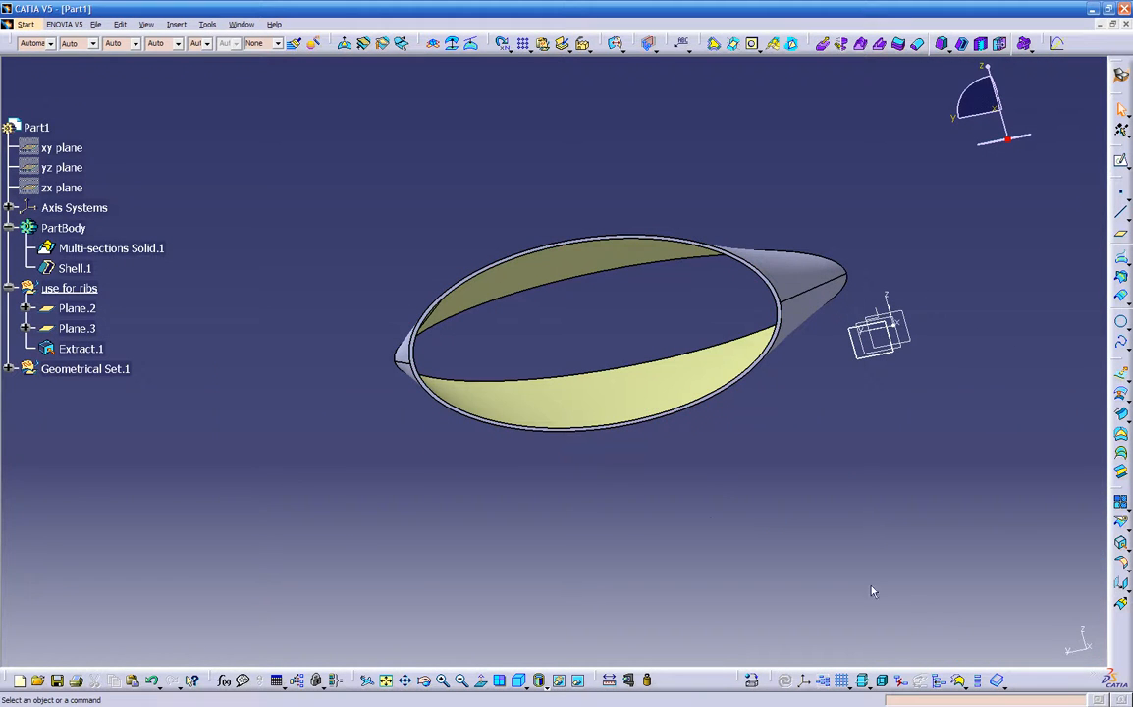
- Rename Plane.2 as offset-1 and Plane.3 as offset-2
middle_drag(716, 483, 785, 493)
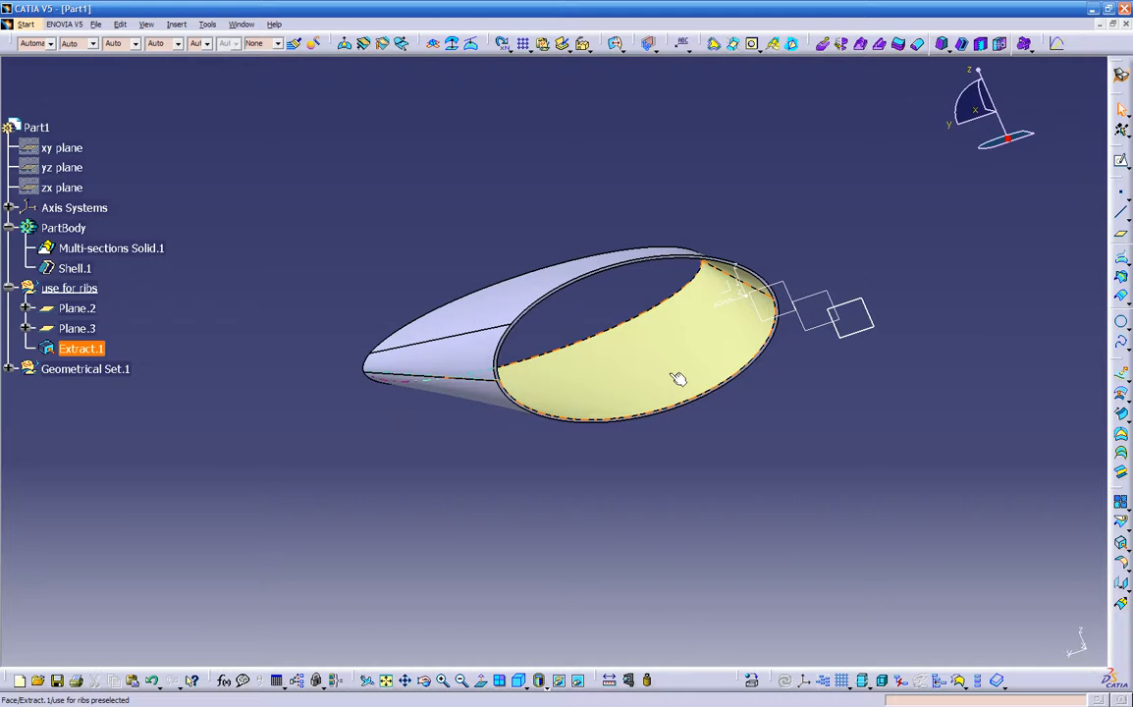
middle_drag(651, 422, 772, 487)
middle_drag(555, 516, 462, 536)
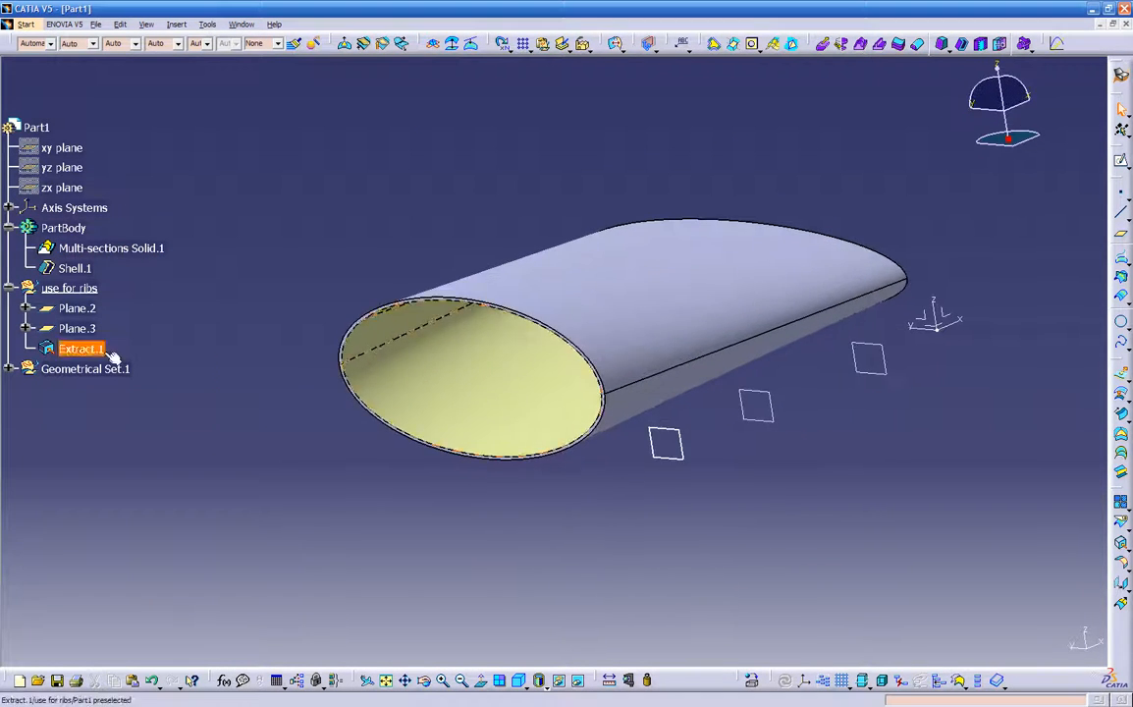
right_click(79, 312)
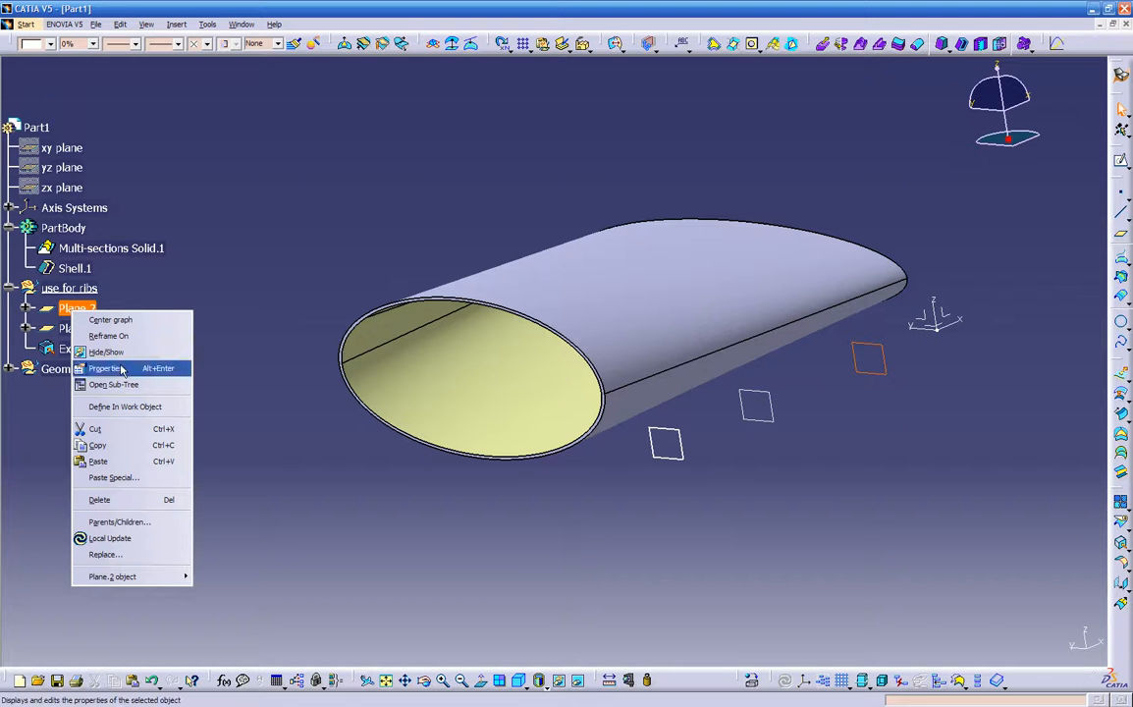
click(119, 369)
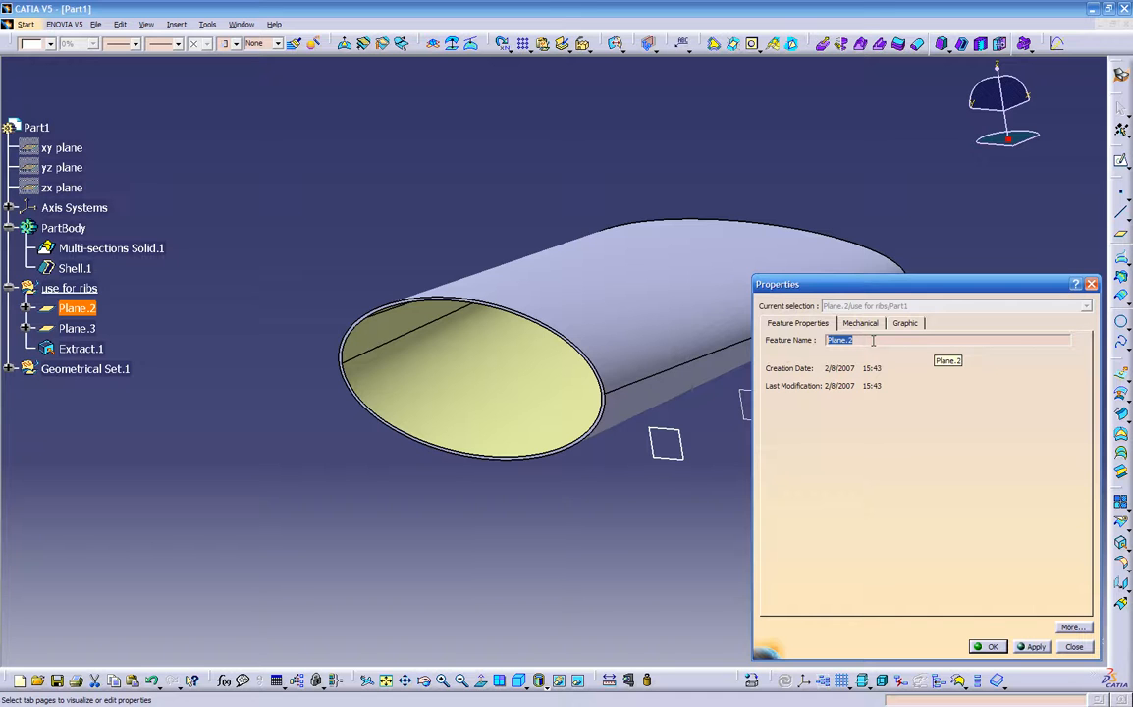
text(offset-1)
click(987, 646)
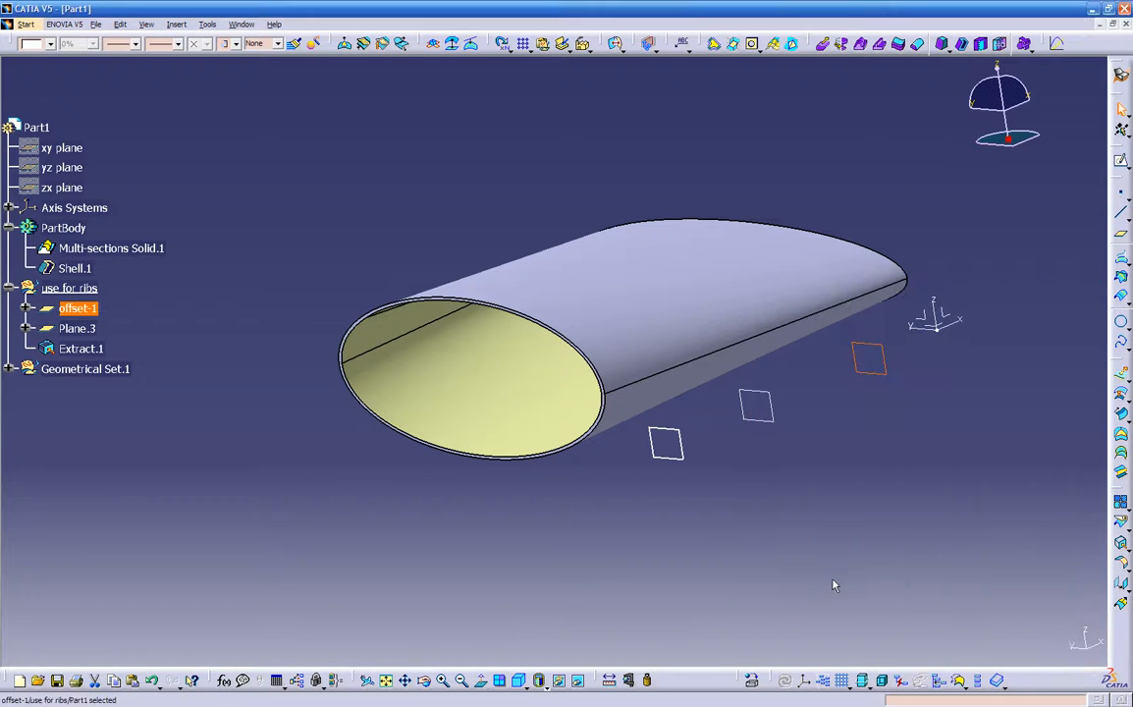
right_click(72, 330)
click(106, 382)
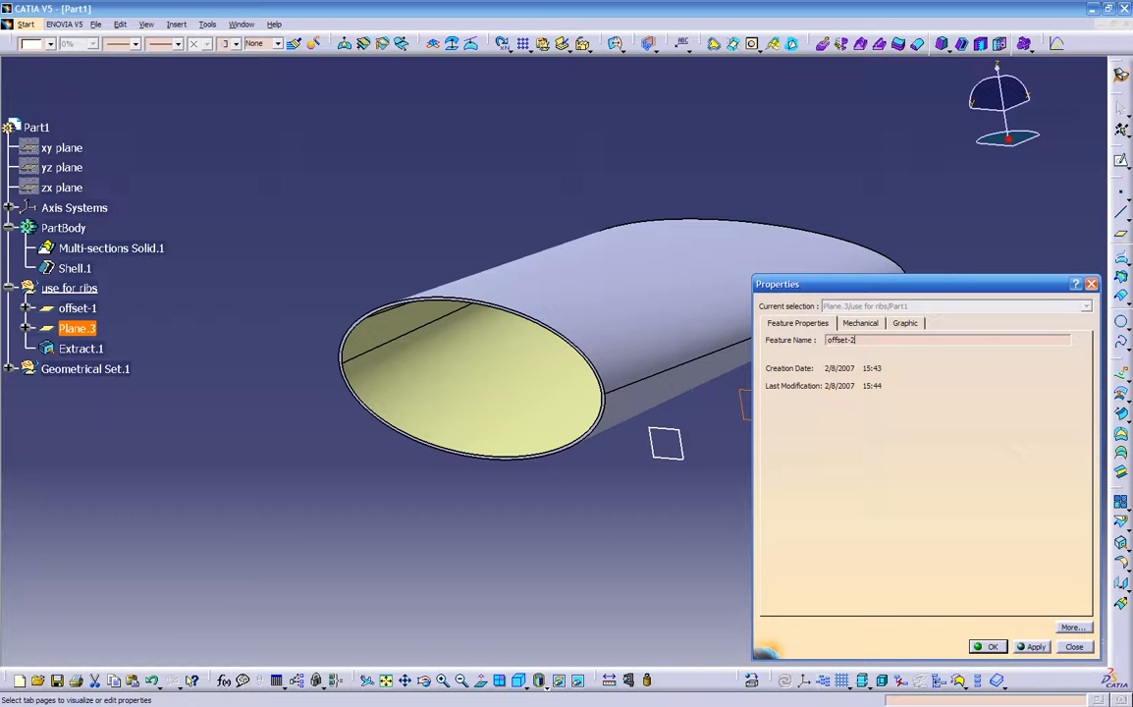
key(Return)
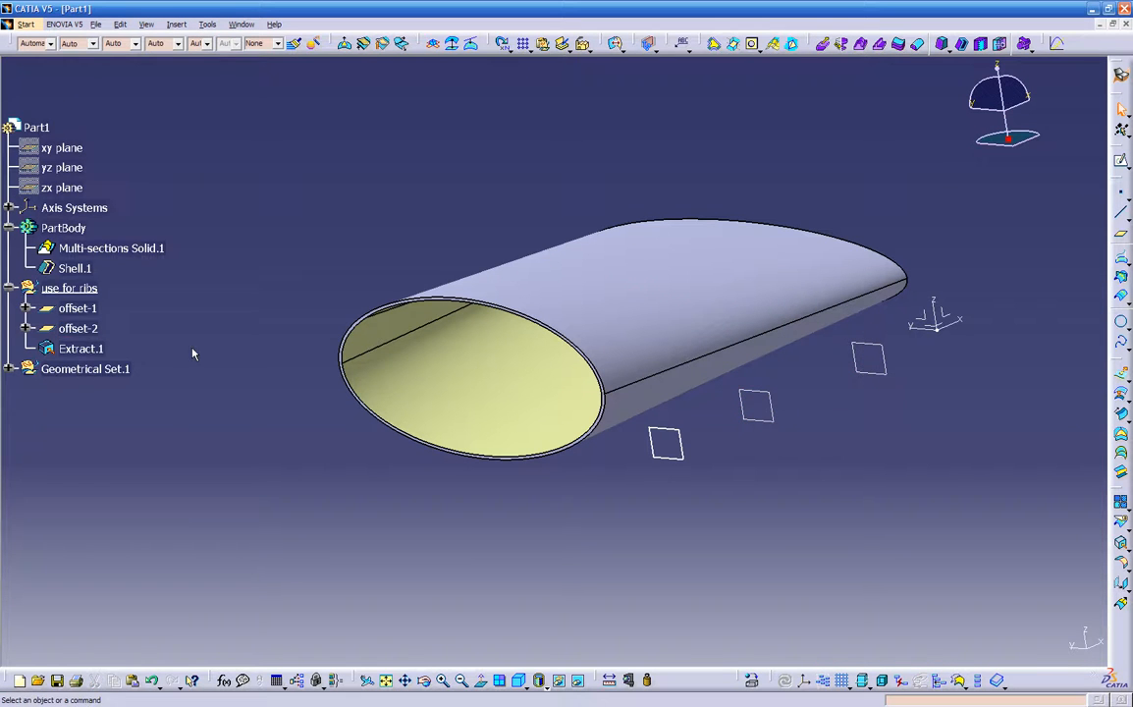
- Rename the extracted inner surface as "main surface"
click(86, 351)
right_click(91, 352)
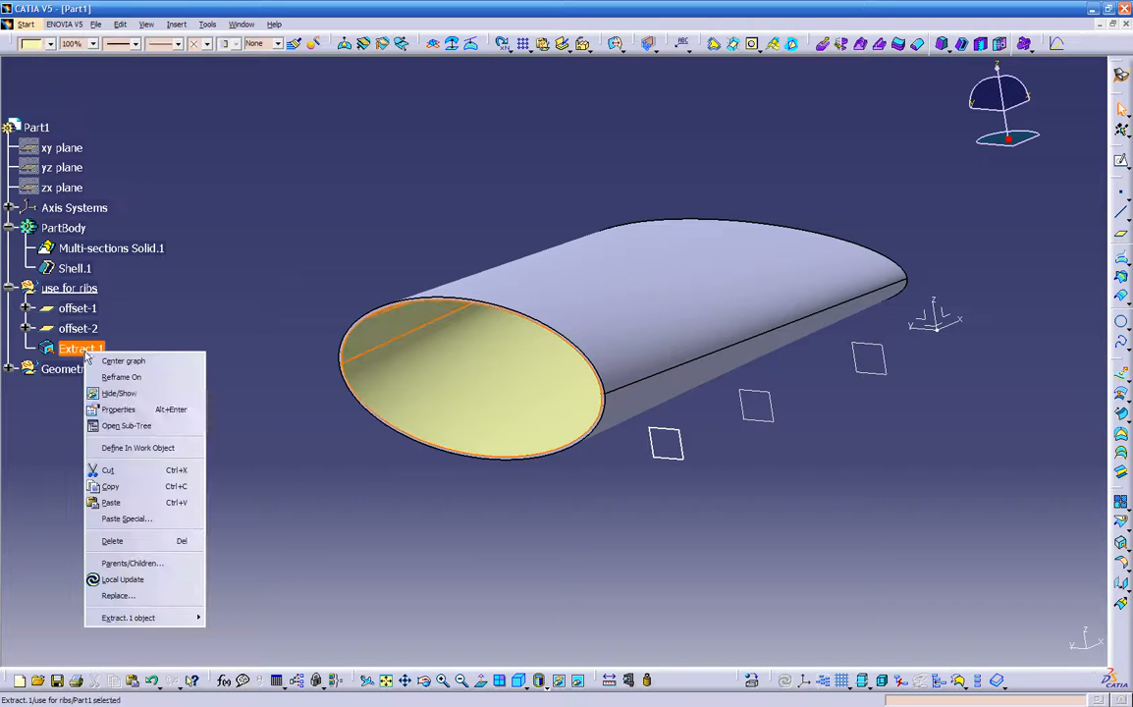
click(125, 409)
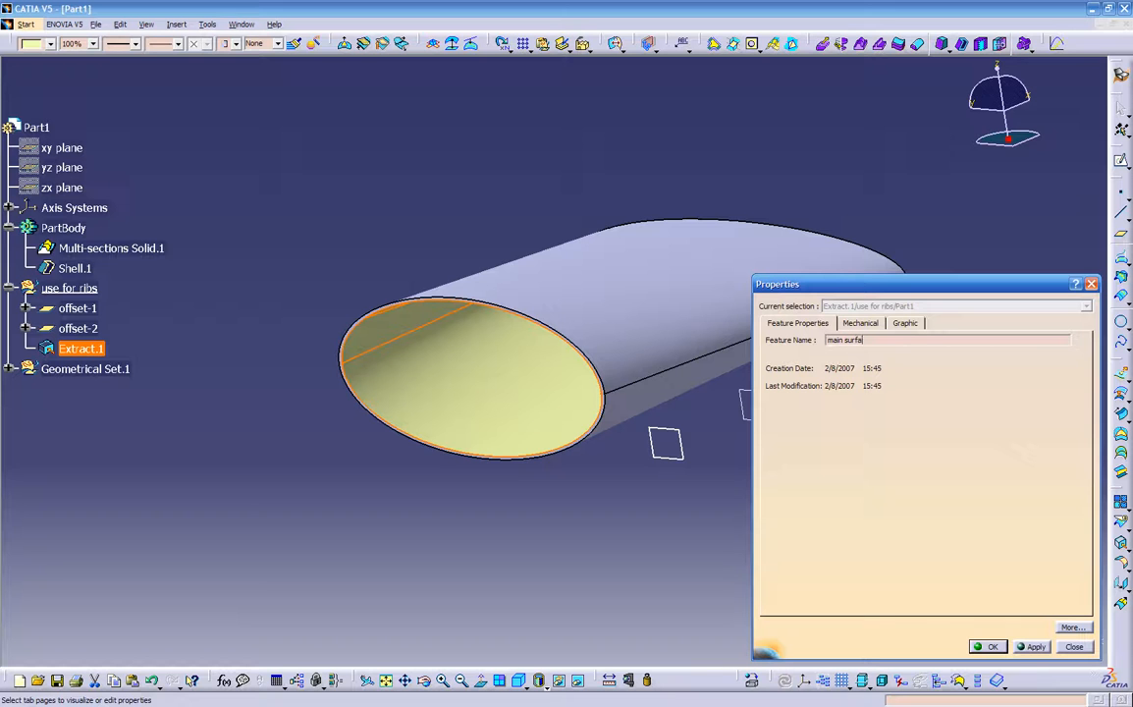
key(Return)
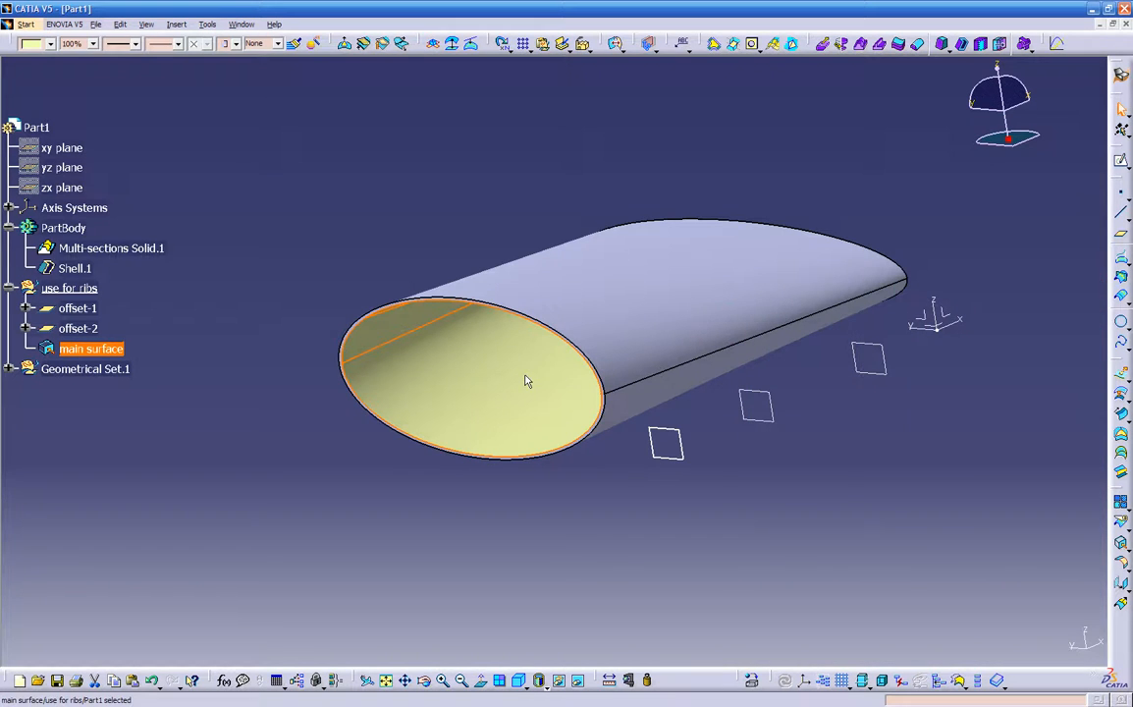
click(513, 496)
- Publish the offset-1 and offset-2 planes and the main surface from the "use for ribs" set
middle_drag(514, 496, 589, 377)
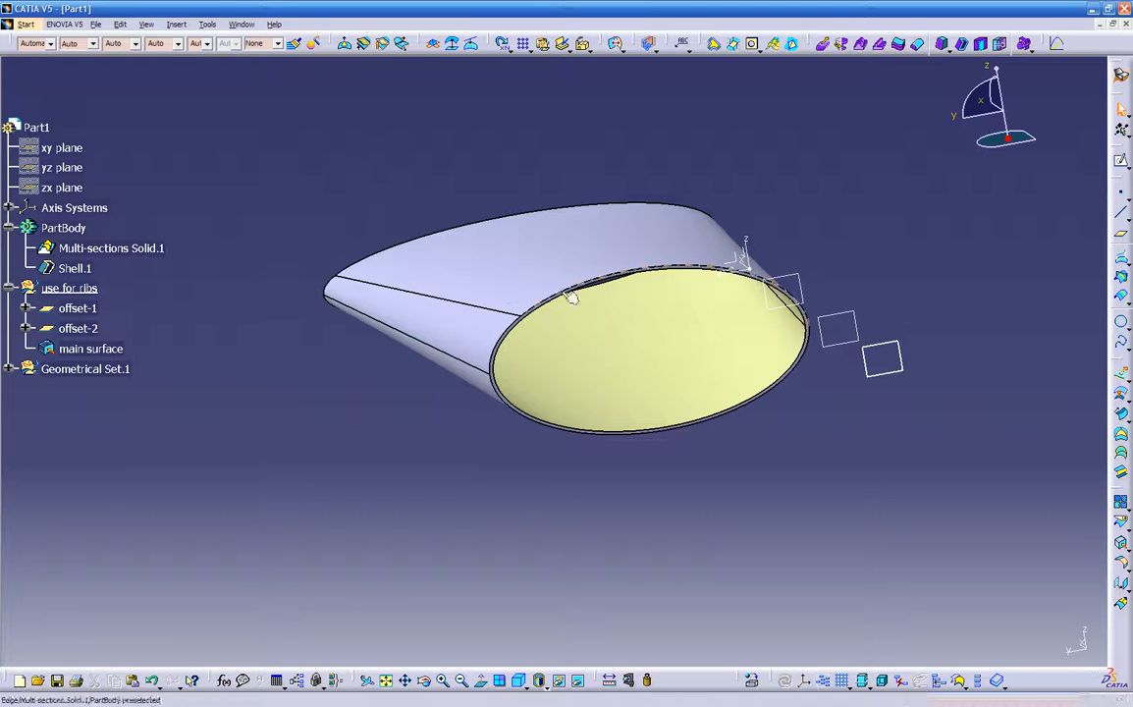
click(209, 24)
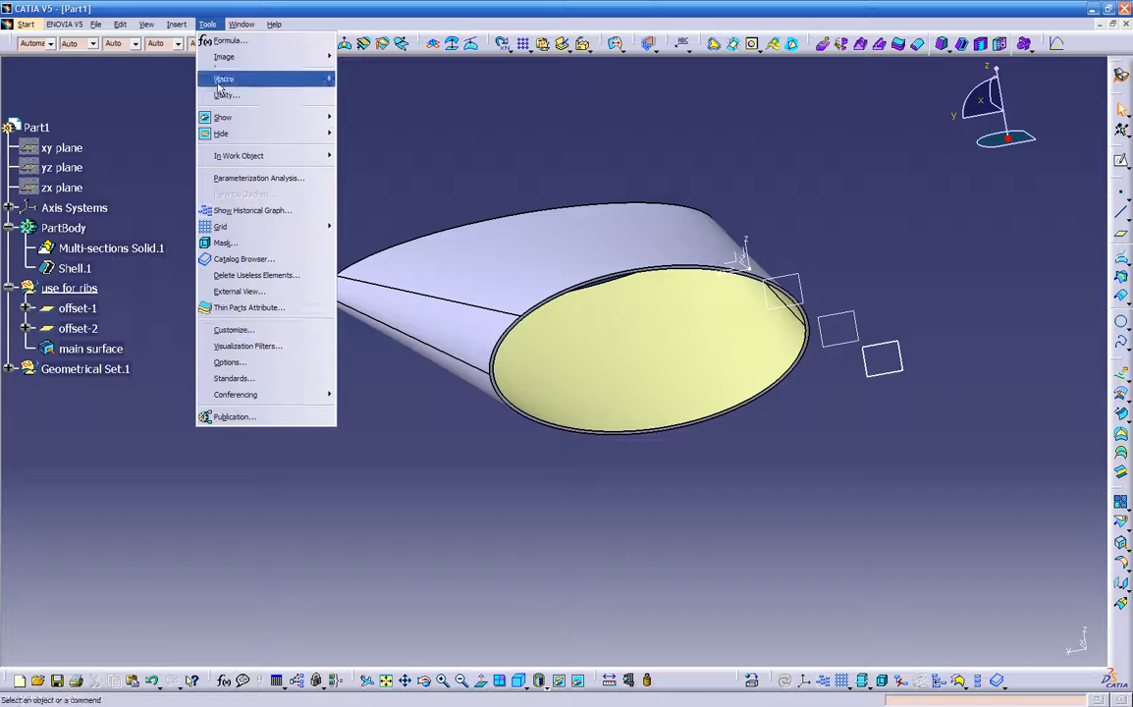
click(230, 417)
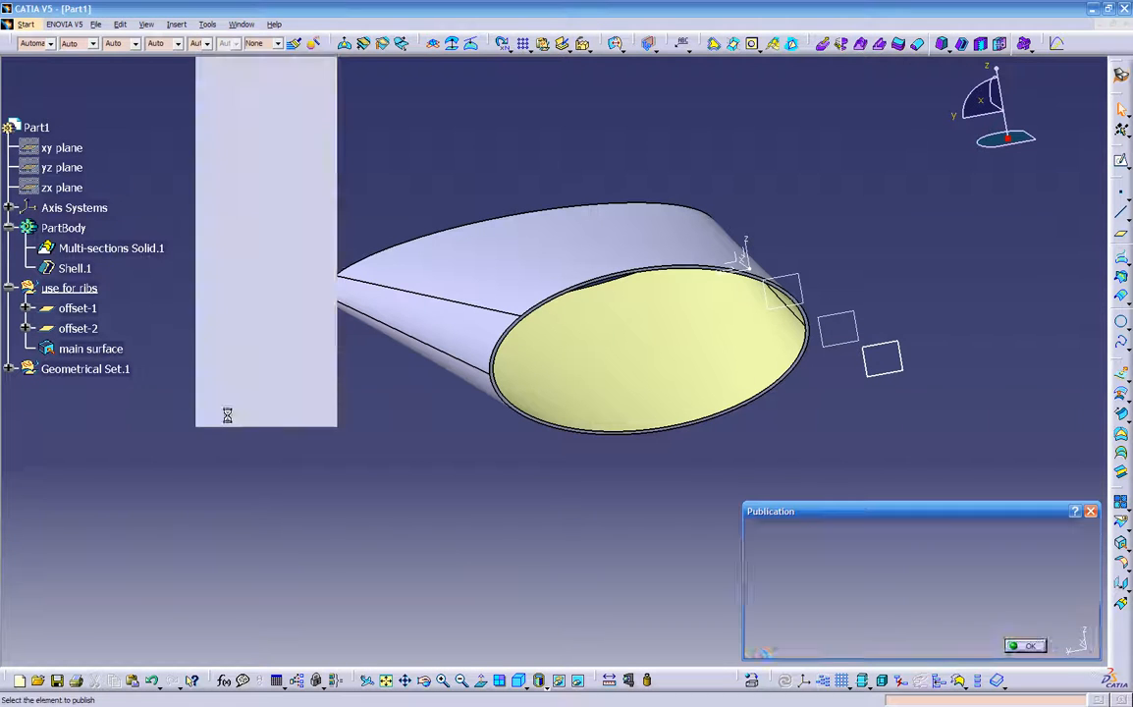
click(82, 308)
click(93, 330)
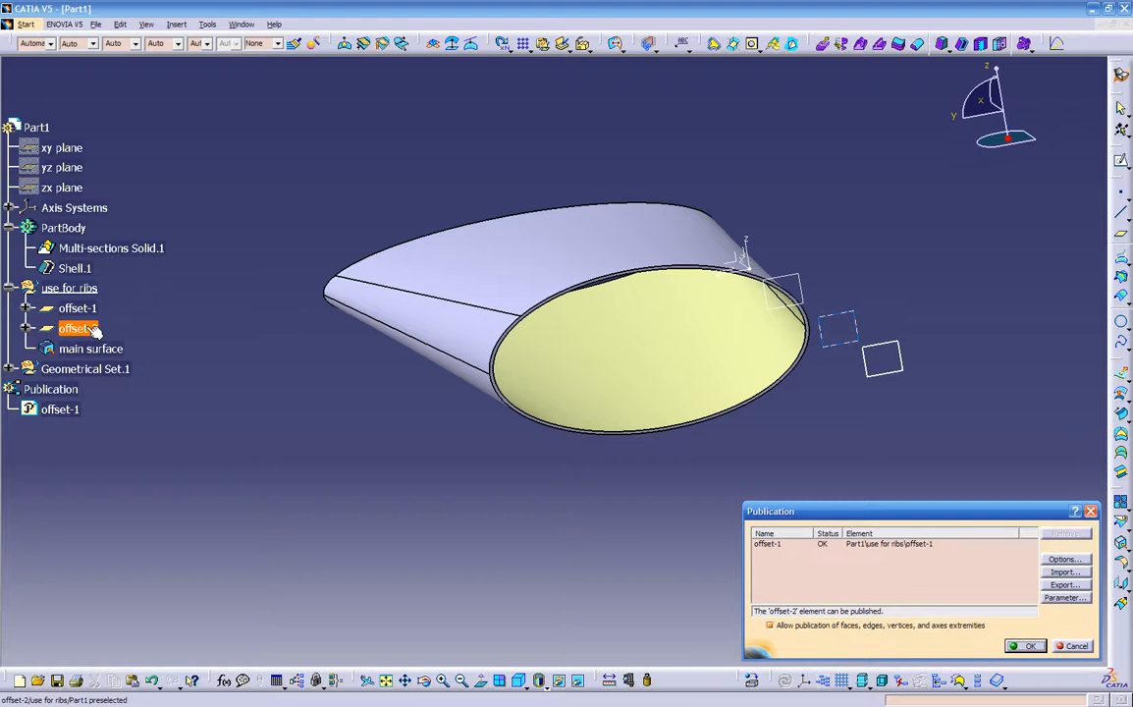
click(91, 349)
click(88, 367)
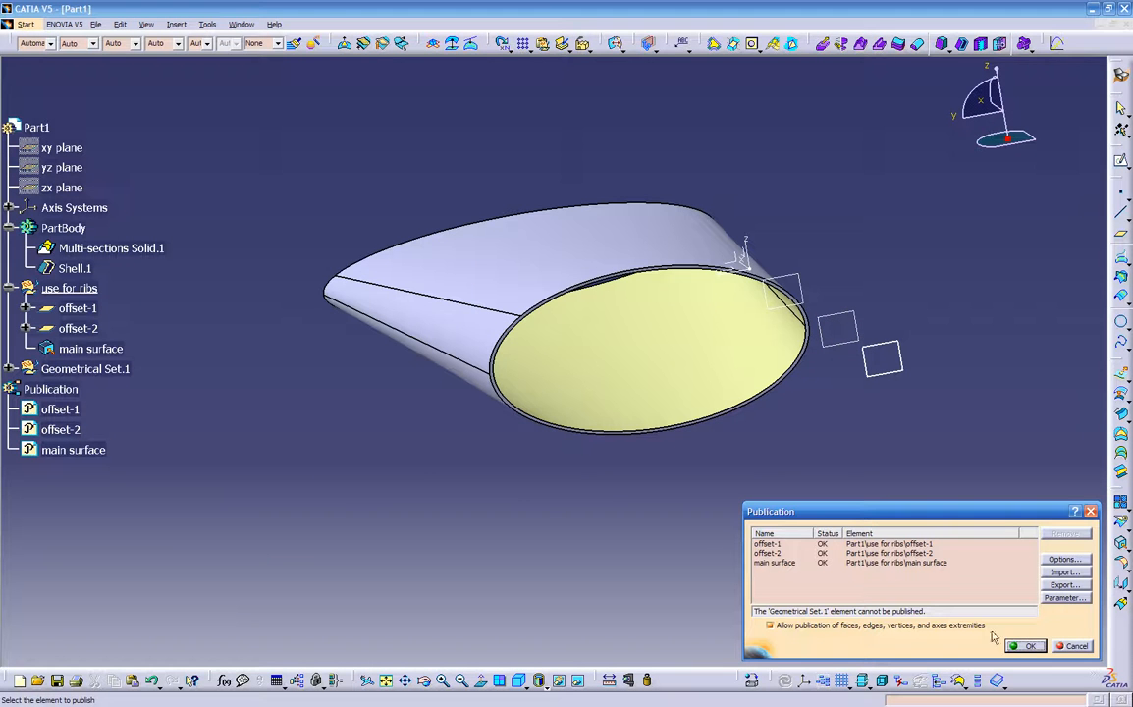
click(1025, 646)
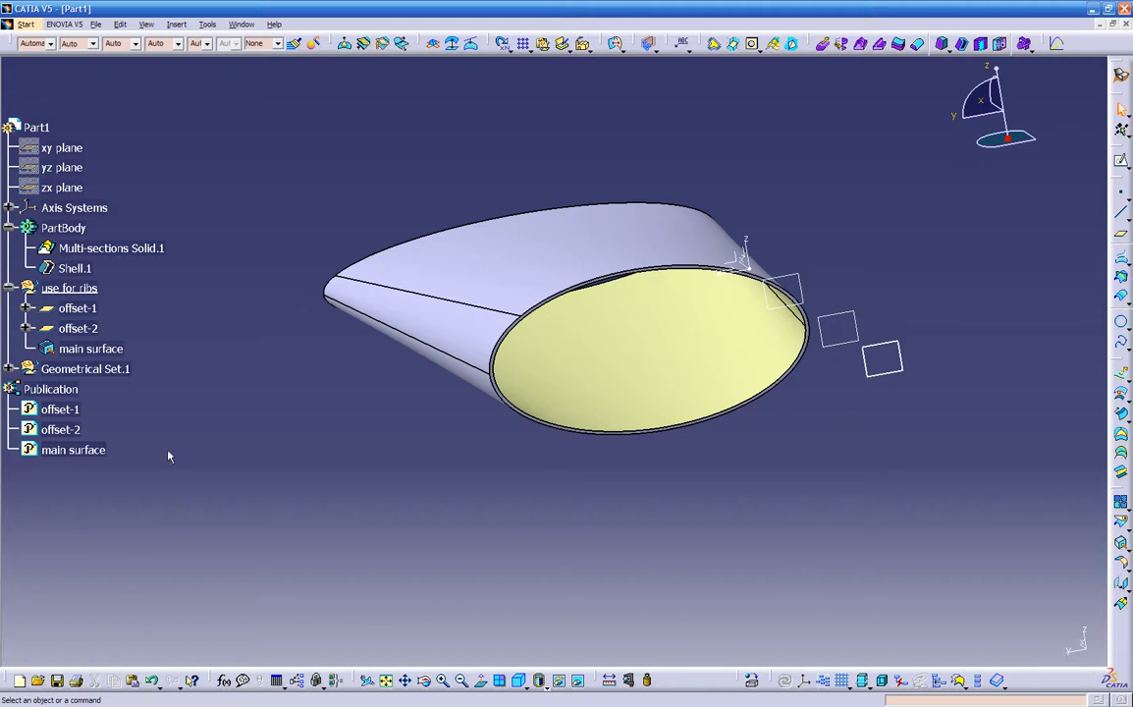
click(72, 412)
middle_drag(427, 438, 337, 450)
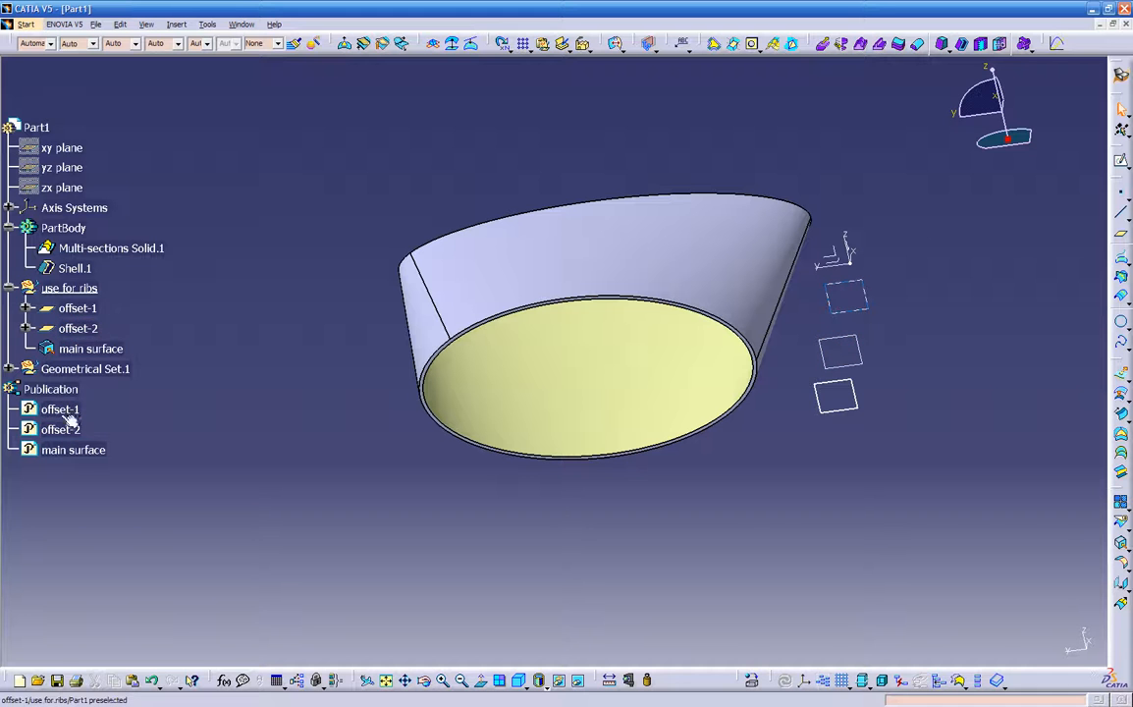
middle_drag(612, 412, 498, 552)
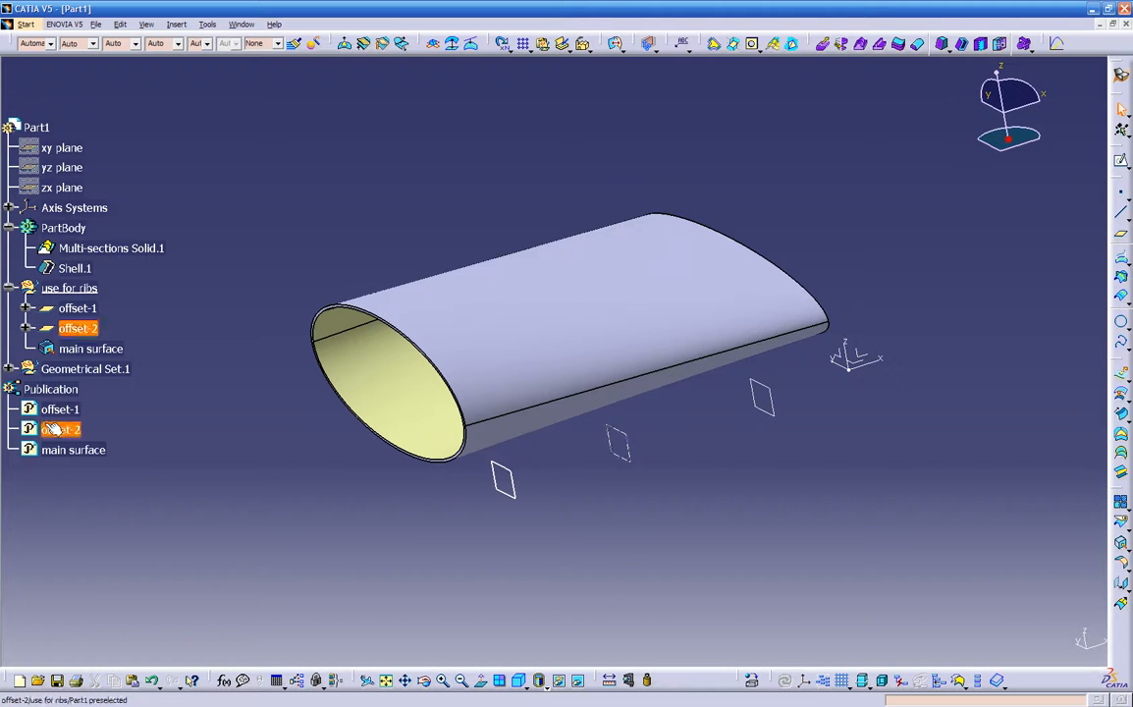